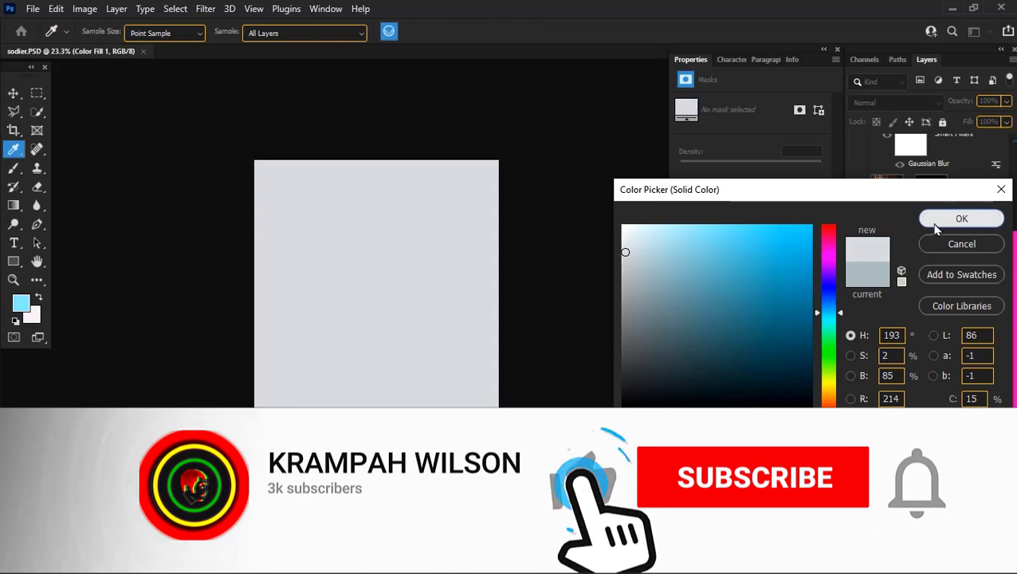
Keep the light grey fill and auto-select the bearded man with Quick Selection's Select Subject
{"action": "left_click", "coordinate": [962, 219]}
{"action": "scroll", "coordinate": [374, 302], "scroll_direction": "up", "scroll_amount": 5}
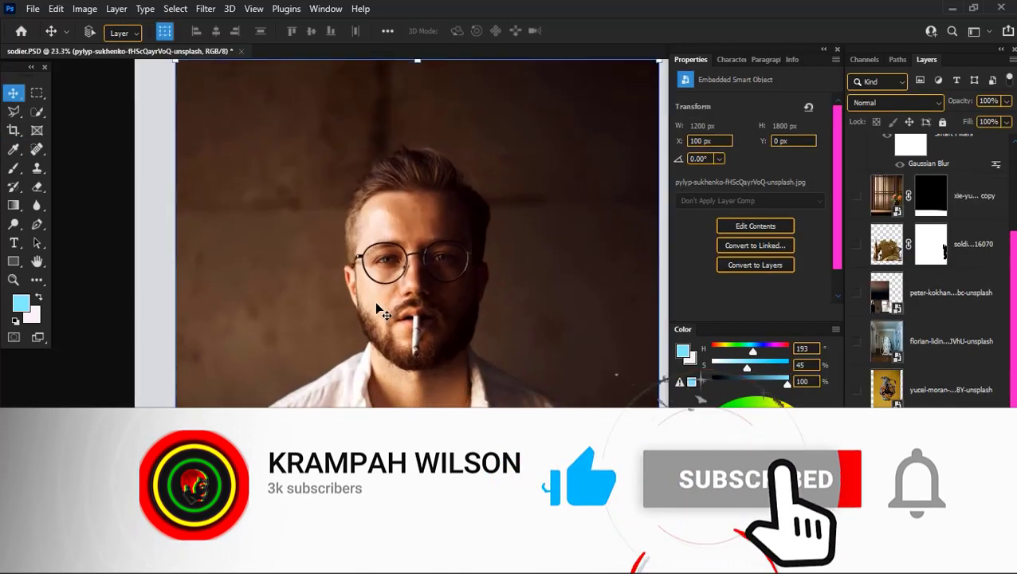
{"action": "left_click", "coordinate": [36, 111]}
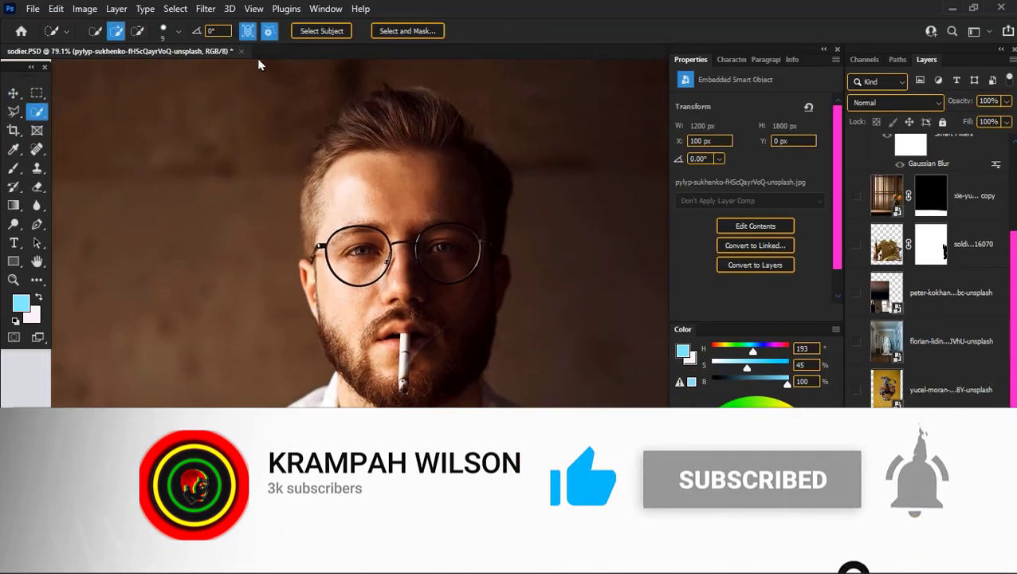
{"action": "left_click", "coordinate": [322, 30]}
{"action": "key", "text": "bracketright"}
{"action": "key", "text": "bracketright"}
{"action": "key", "text": "bracketright"}
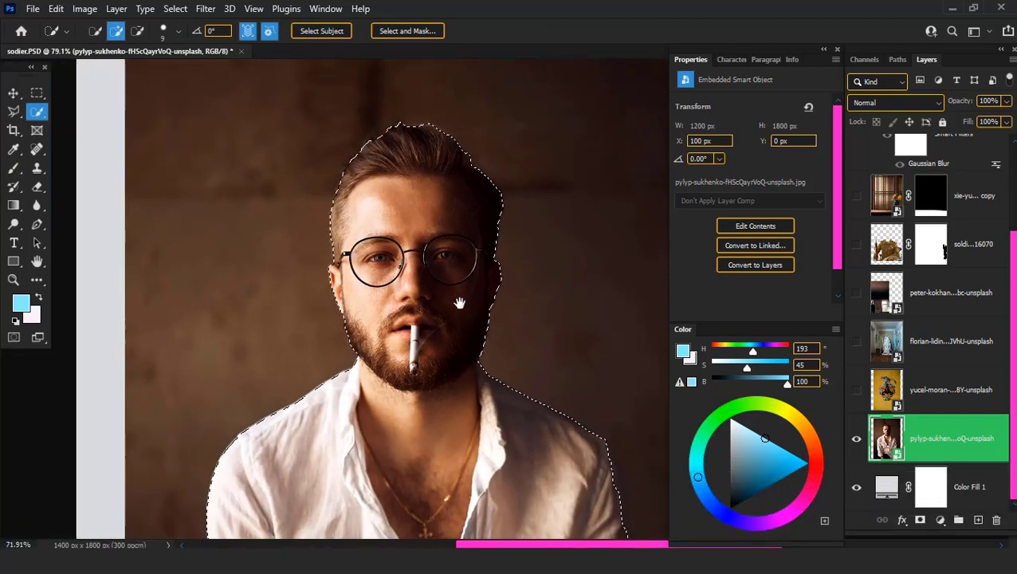
{"action": "scroll", "coordinate": [458, 297], "scroll_direction": "down", "scroll_amount": 5}
{"action": "scroll", "coordinate": [275, 137], "scroll_direction": "up", "scroll_amount": 5}
{"action": "scroll", "coordinate": [423, 379], "scroll_direction": "up", "scroll_amount": 3}
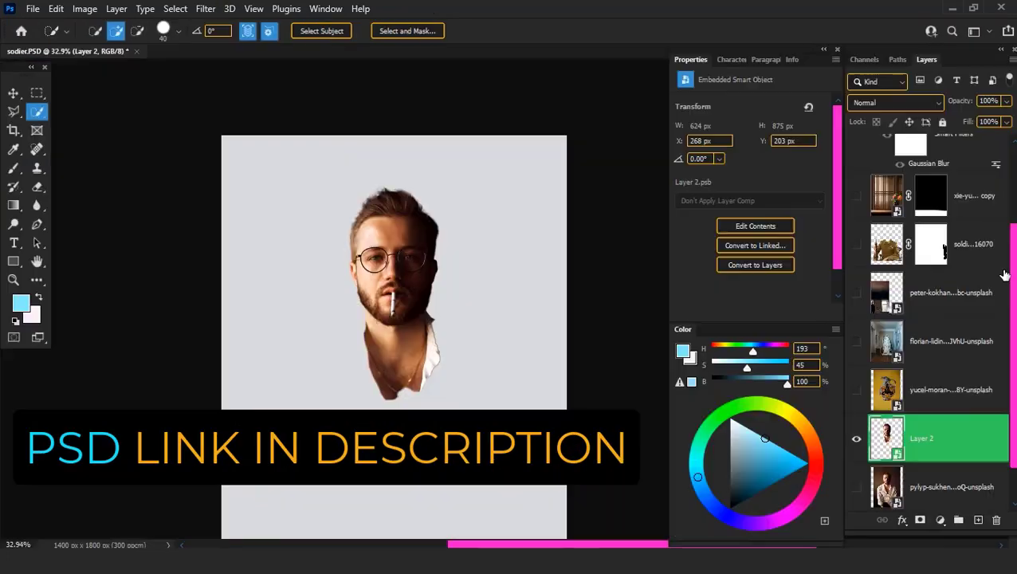
Show the soldier layer and convert it to a Smart Object
{"action": "left_click", "coordinate": [987, 265]}
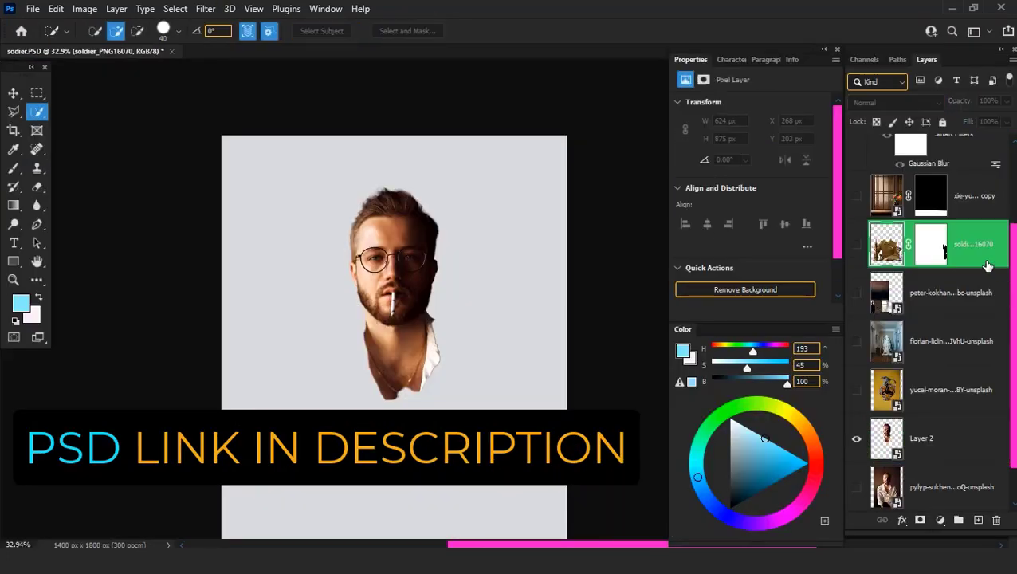
{"action": "left_click", "coordinate": [857, 244]}
{"action": "right_click", "coordinate": [941, 244]}
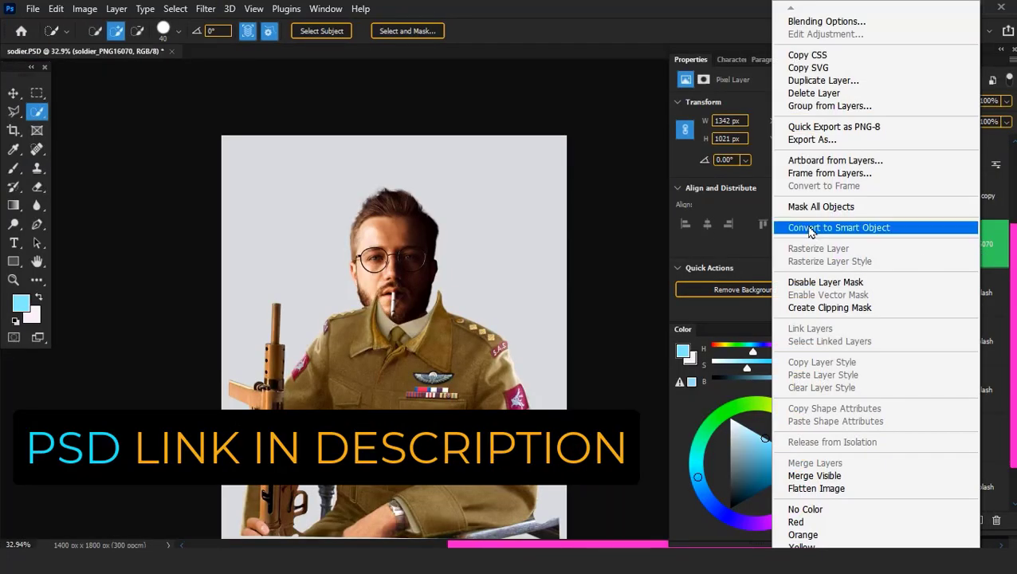
{"action": "left_click", "coordinate": [809, 231]}
{"action": "key", "text": "ctrl+minus"}
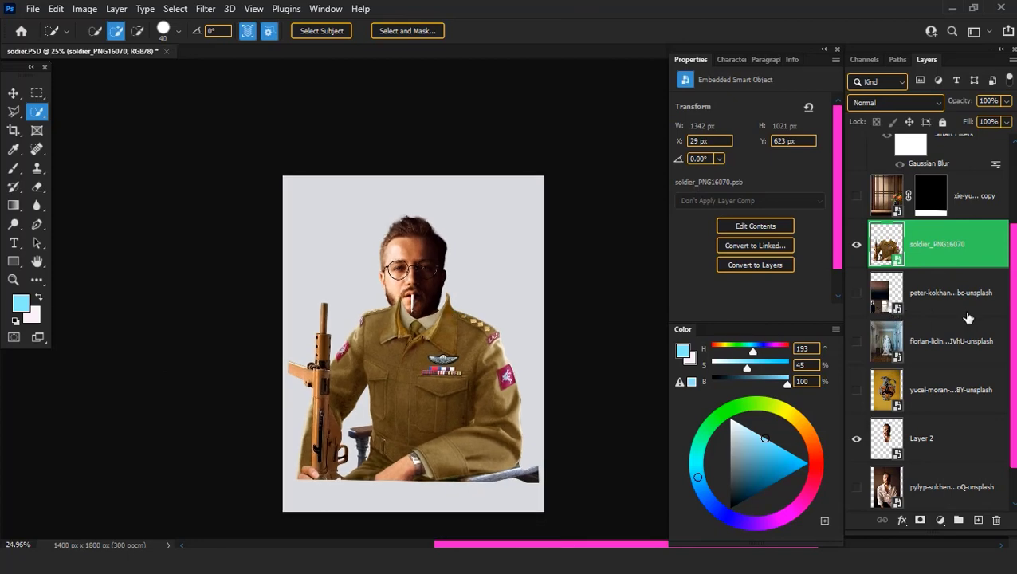
Stack Layer 2 above the soldier and move the head onto the soldier's neck
{"action": "mouse_move", "coordinate": [933, 432]}
{"action": "left_mouse_down"}
{"action": "mouse_move", "coordinate": [926, 226]}
{"action": "mouse_move", "coordinate": [925, 243]}
{"action": "left_mouse_up"}
{"action": "scroll", "coordinate": [399, 319], "scroll_direction": "up", "scroll_amount": 2}
{"action": "left_click", "coordinate": [12, 94]}
{"action": "left_click_drag", "start_coordinate": [374, 316], "coordinate": [391, 315]}
{"action": "scroll", "coordinate": [391, 316], "scroll_direction": "up", "scroll_amount": 1}
Rasterize the soldier_PNG16070 layer
{"action": "left_click", "coordinate": [938, 243]}
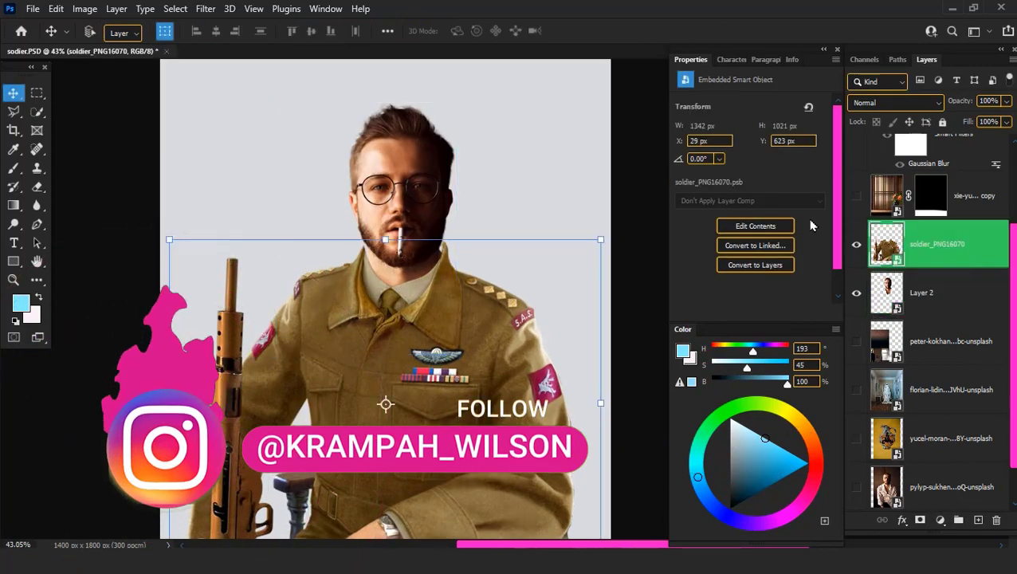
{"action": "right_click", "coordinate": [949, 244]}
{"action": "left_click", "coordinate": [806, 311]}
{"action": "left_click", "coordinate": [206, 8]}
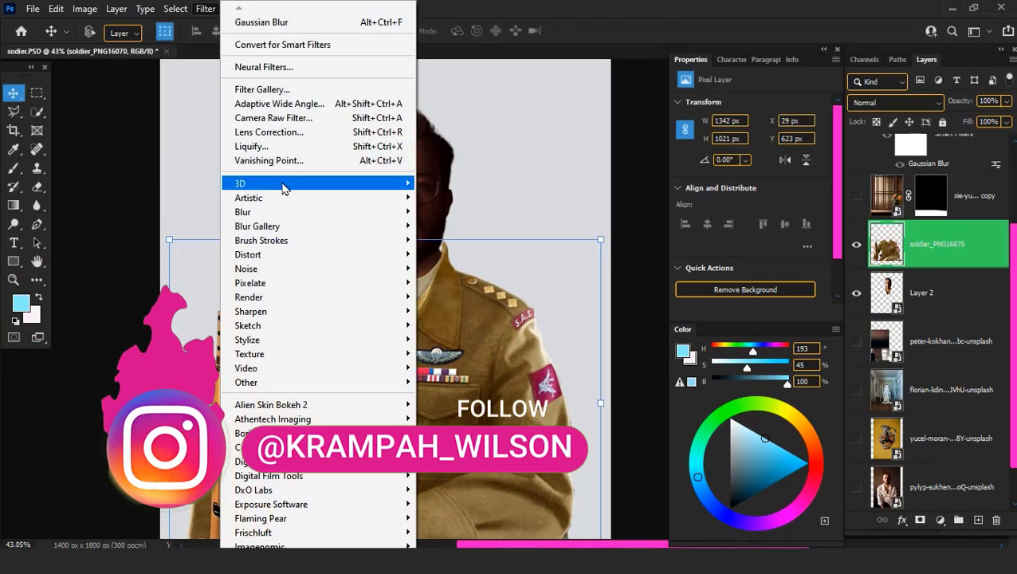
Open Liquify on the soldier layer with the head shown as a see-through backdrop and a smaller brush
{"action": "left_click", "coordinate": [456, 187]}
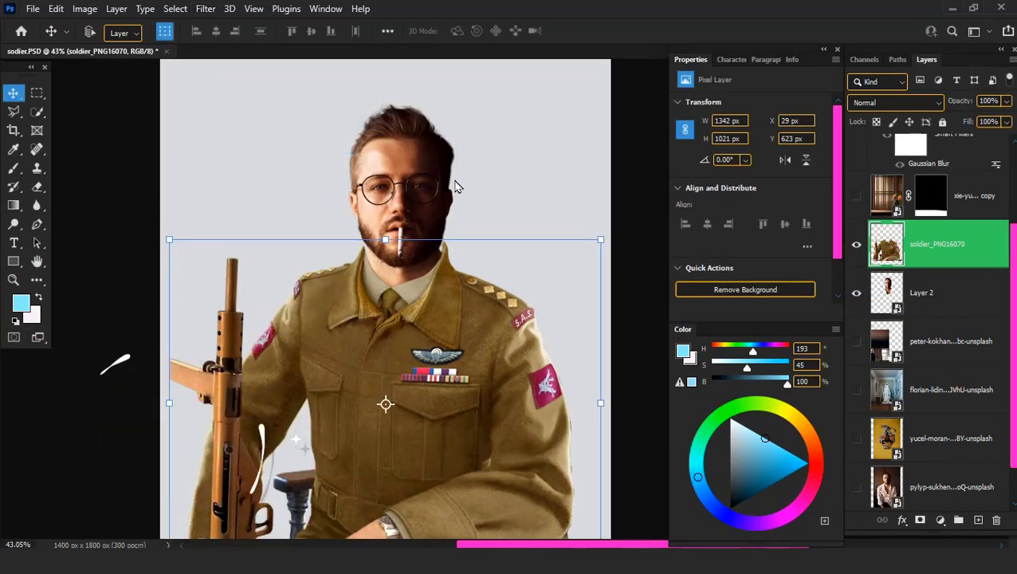
{"action": "scroll", "coordinate": [455, 186], "scroll_direction": "up", "scroll_amount": 2}
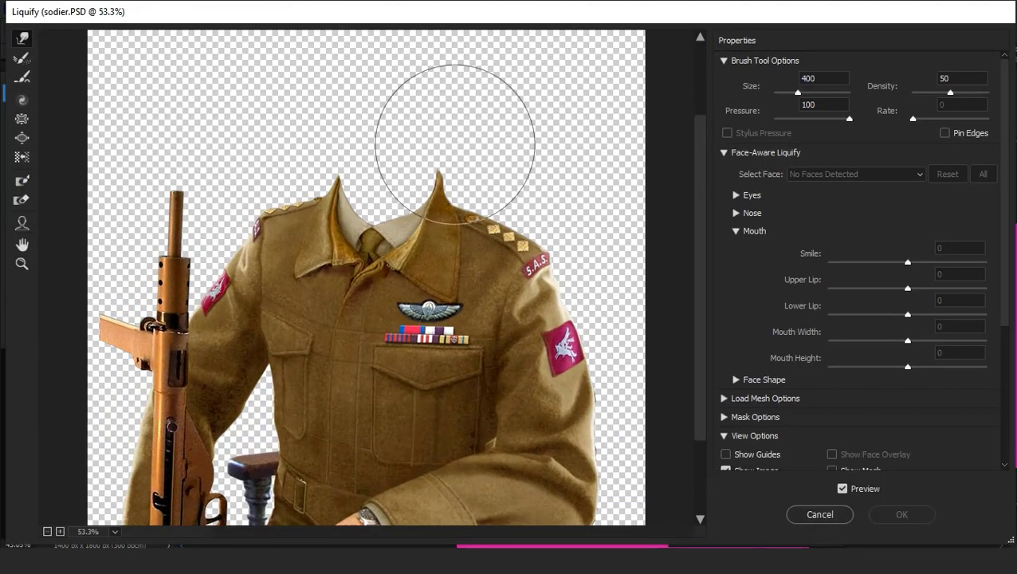
{"action": "left_click_drag", "start_coordinate": [431, 113], "coordinate": [437, 277]}
{"action": "scroll", "coordinate": [794, 414], "scroll_direction": "down", "scroll_amount": 5}
{"action": "scroll", "coordinate": [751, 429], "scroll_direction": "down", "scroll_amount": 2}
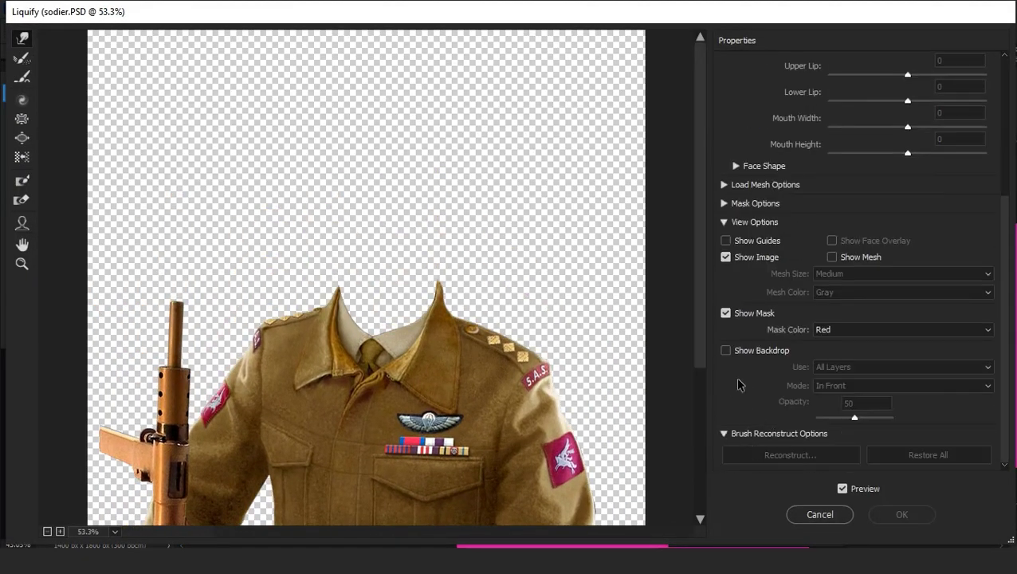
{"action": "left_click", "coordinate": [747, 355]}
{"action": "scroll", "coordinate": [517, 304], "scroll_direction": "up", "scroll_amount": 2}
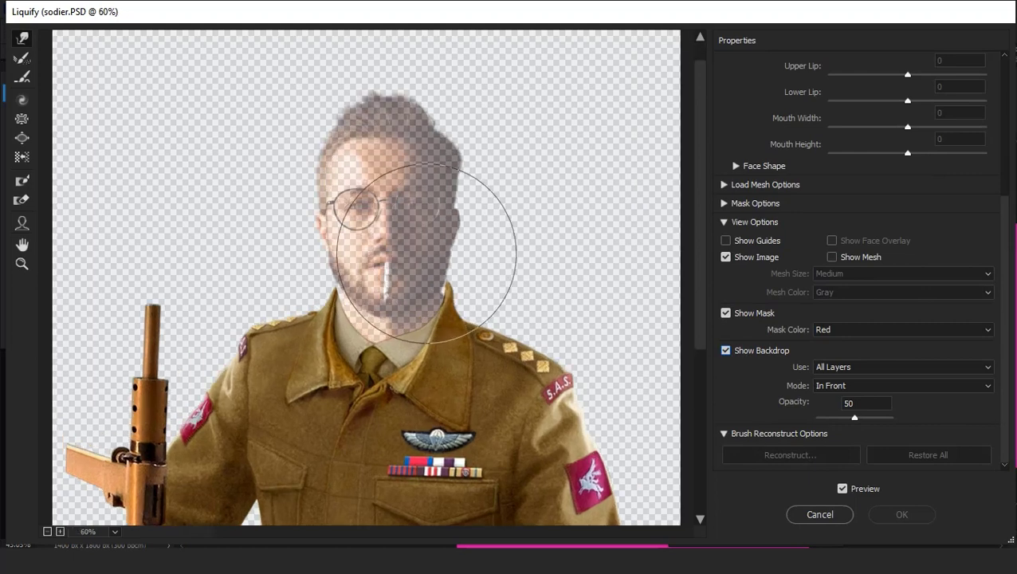
{"action": "scroll", "coordinate": [515, 287], "scroll_direction": "up", "scroll_amount": 2}
{"action": "scroll", "coordinate": [508, 257], "scroll_direction": "up", "scroll_amount": 2}
{"action": "scroll", "coordinate": [510, 257], "scroll_direction": "up", "scroll_amount": 3}
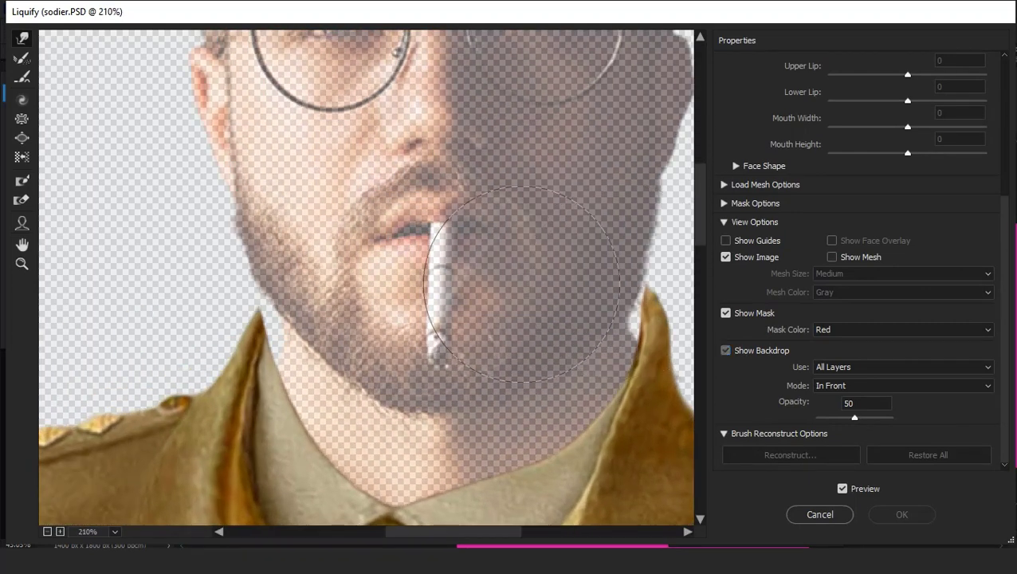
{"action": "key", "text": "["}
{"action": "key", "text": "["}
{"action": "key", "text": "["}
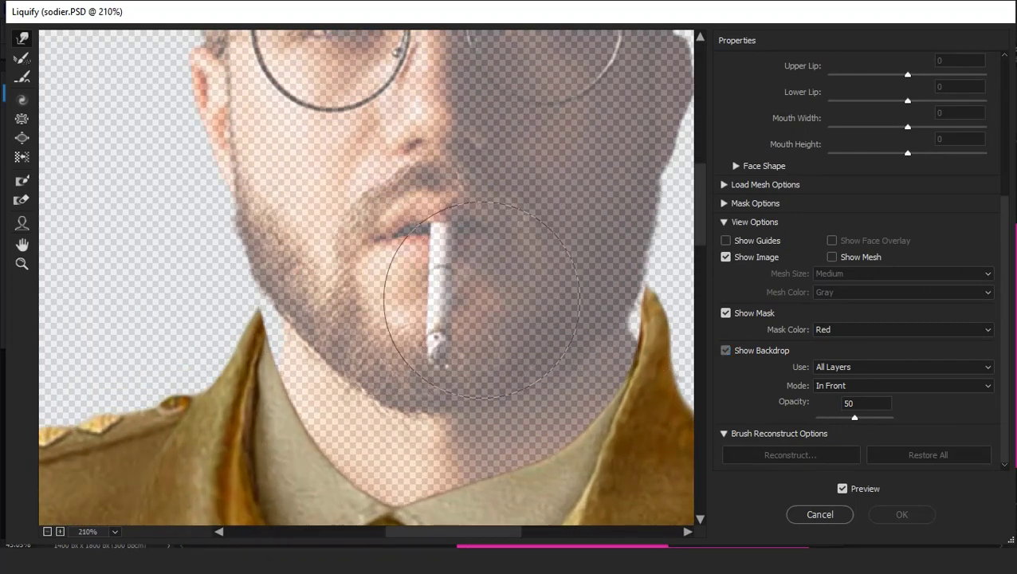
{"action": "key", "text": "space"}
{"action": "key", "text": "space"}
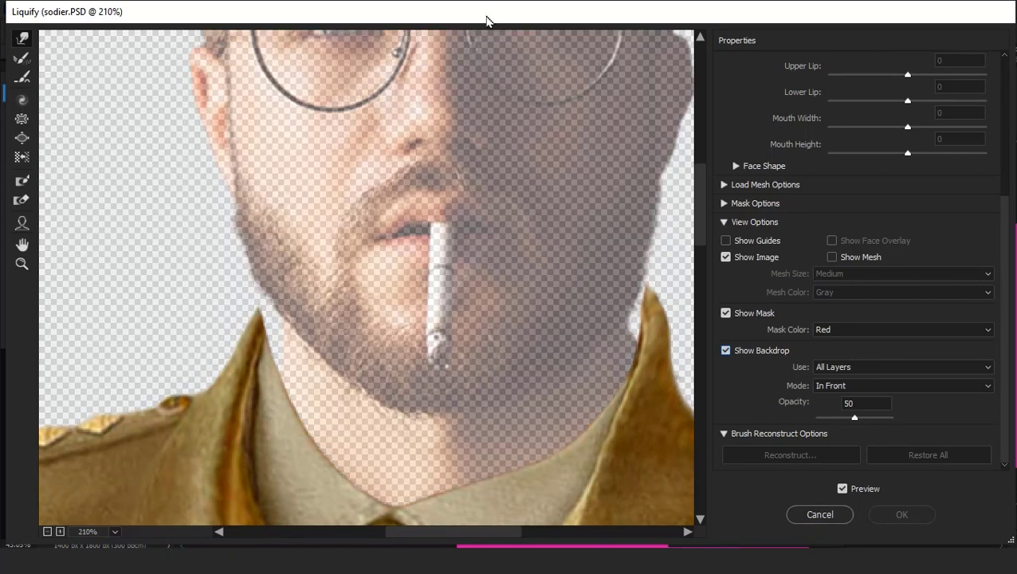
{"action": "key", "text": "space"}
{"action": "key", "text": "space"}
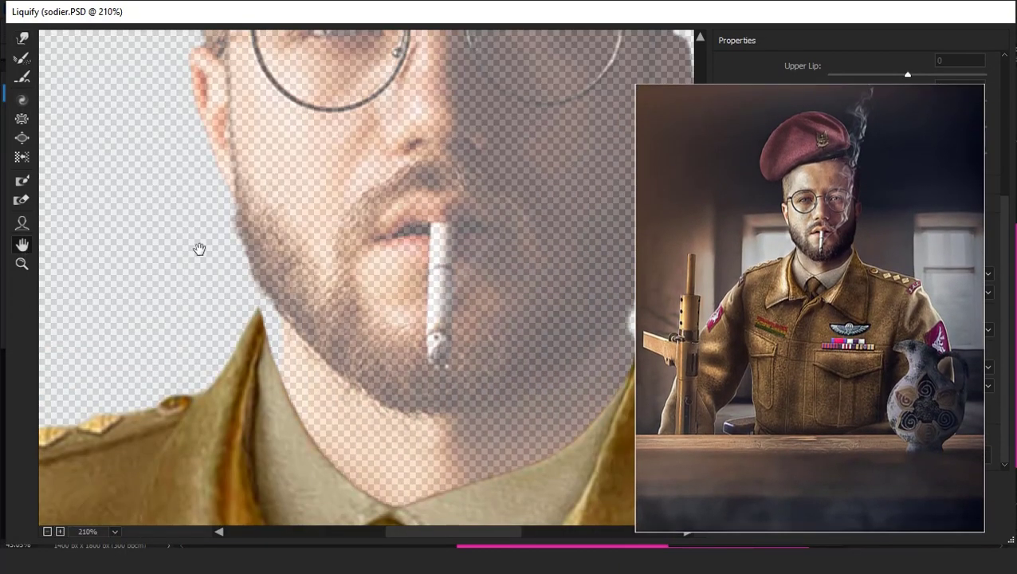
Forward-warp the collar tip up against the man's jaw
{"action": "left_click_drag", "start_coordinate": [528, 258], "coordinate": [313, 268]}
{"action": "scroll", "coordinate": [527, 257], "scroll_direction": "up", "scroll_amount": 1}
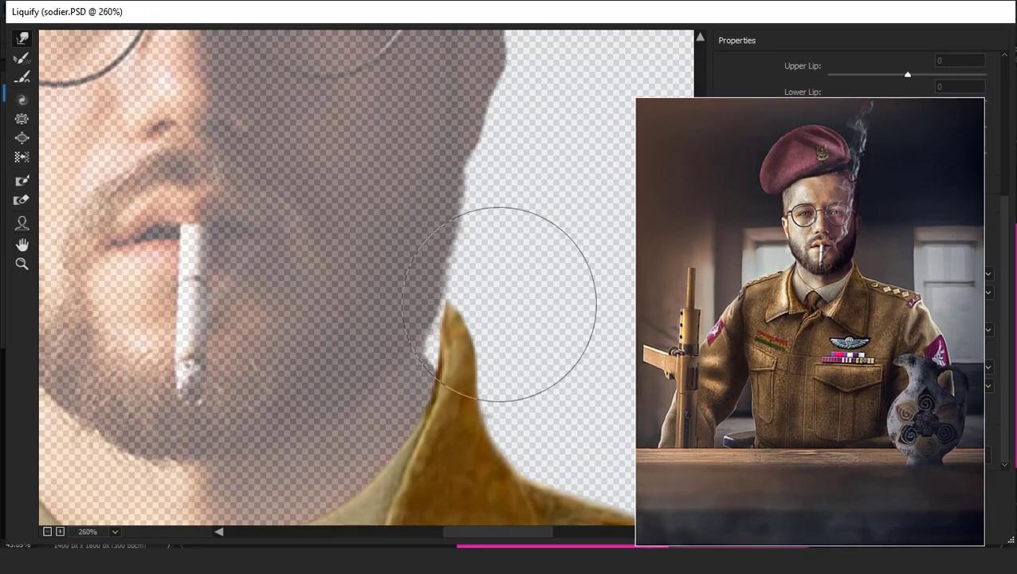
{"action": "scroll", "coordinate": [499, 303], "scroll_direction": "up", "scroll_amount": 1}
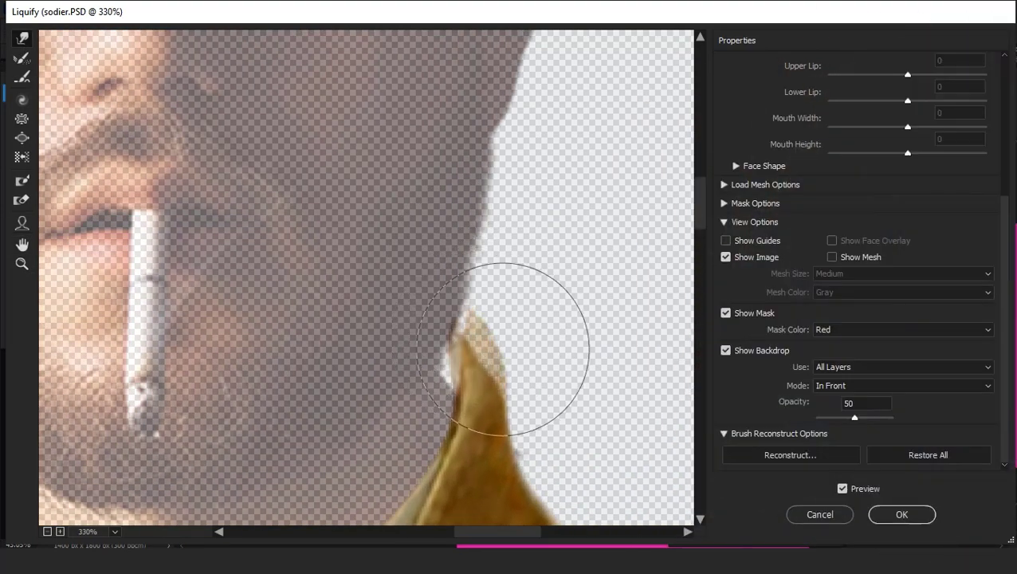
{"action": "scroll", "coordinate": [456, 378], "scroll_direction": "down", "scroll_amount": 1}
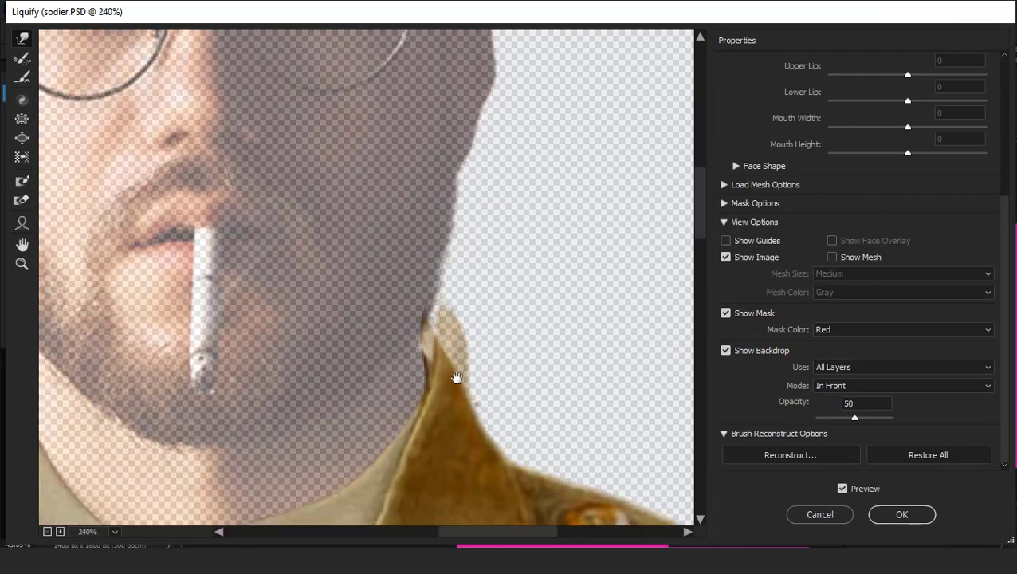
{"action": "left_click_drag", "start_coordinate": [456, 377], "coordinate": [807, 341]}
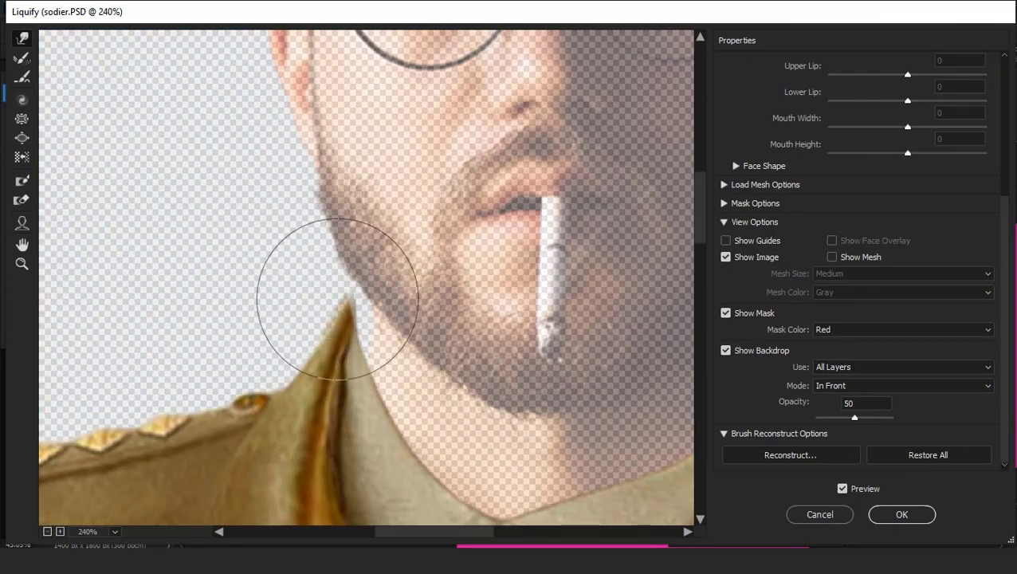
{"action": "left_click_drag", "start_coordinate": [318, 336], "coordinate": [369, 270]}
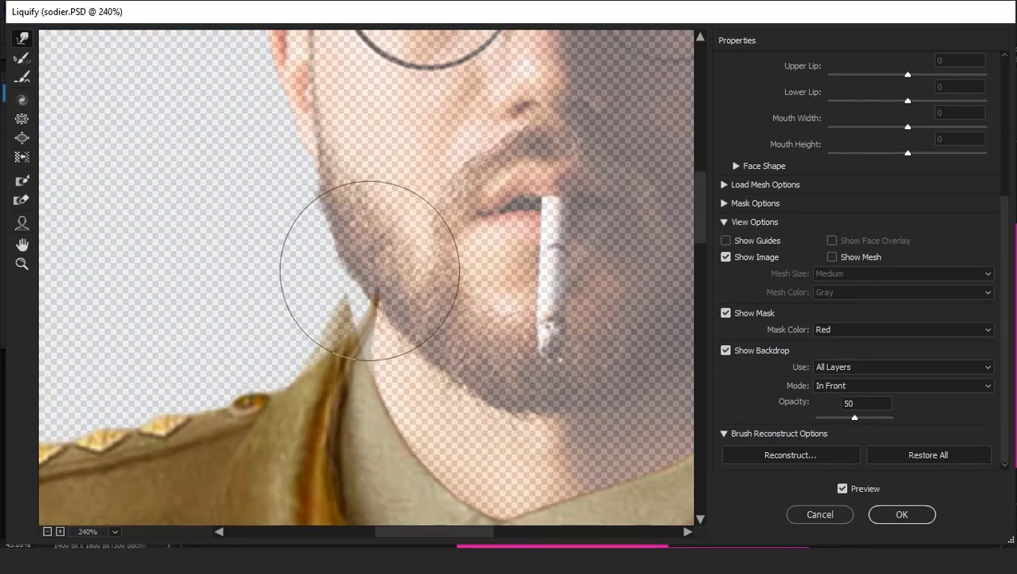
{"action": "scroll", "coordinate": [335, 355], "scroll_direction": "down", "scroll_amount": 1}
{"action": "scroll", "coordinate": [479, 319], "scroll_direction": "down", "scroll_amount": 3}
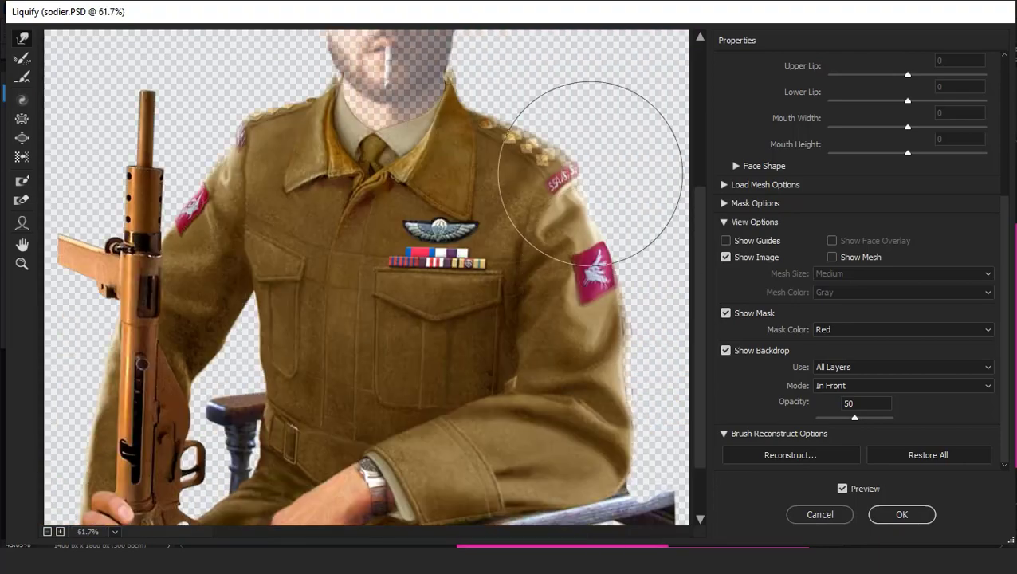
{"action": "scroll", "coordinate": [590, 171], "scroll_direction": "down", "scroll_amount": 1}
Apply the Liquify collar warp
{"action": "left_click", "coordinate": [902, 514]}
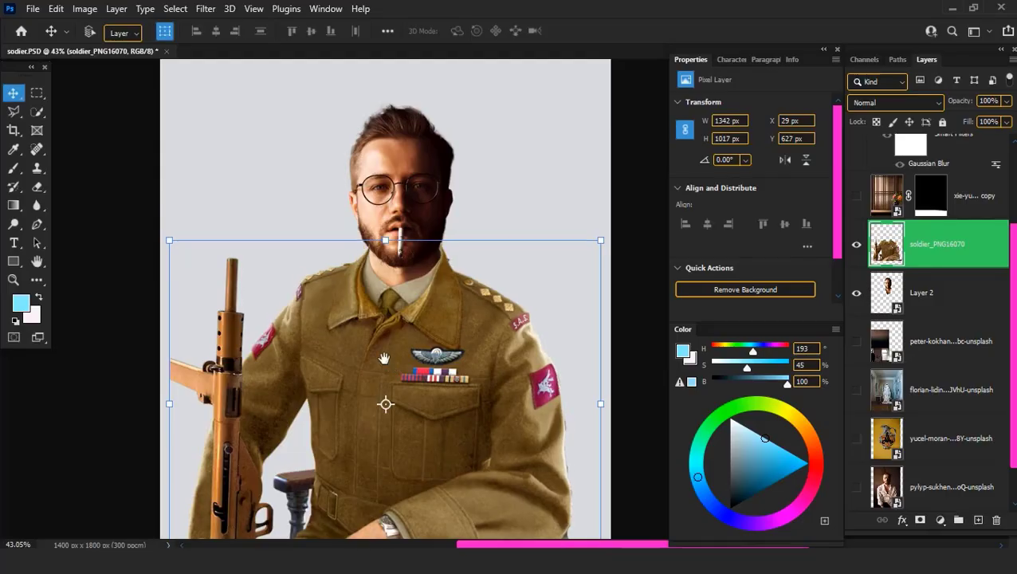
{"action": "scroll", "coordinate": [383, 359], "scroll_direction": "down", "scroll_amount": 2}
{"action": "scroll", "coordinate": [394, 343], "scroll_direction": "up", "scroll_amount": 2}
{"action": "scroll", "coordinate": [400, 327], "scroll_direction": "up", "scroll_amount": 6}
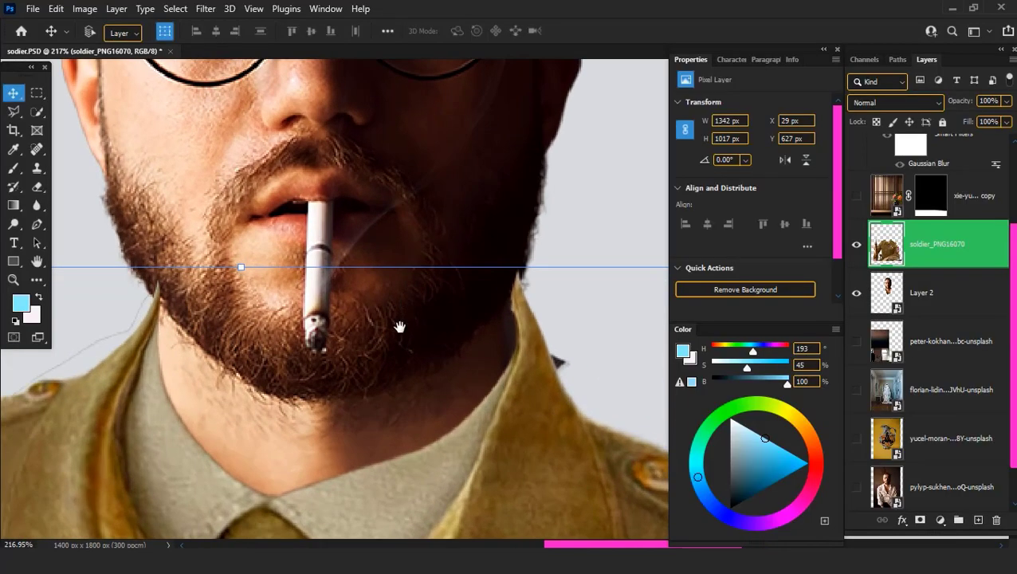
{"action": "scroll", "coordinate": [400, 327], "scroll_direction": "down", "scroll_amount": 2}
{"action": "scroll", "coordinate": [400, 329], "scroll_direction": "down", "scroll_amount": 2}
{"action": "scroll", "coordinate": [399, 330], "scroll_direction": "down", "scroll_amount": 1}
{"action": "scroll", "coordinate": [399, 335], "scroll_direction": "down", "scroll_amount": 1}
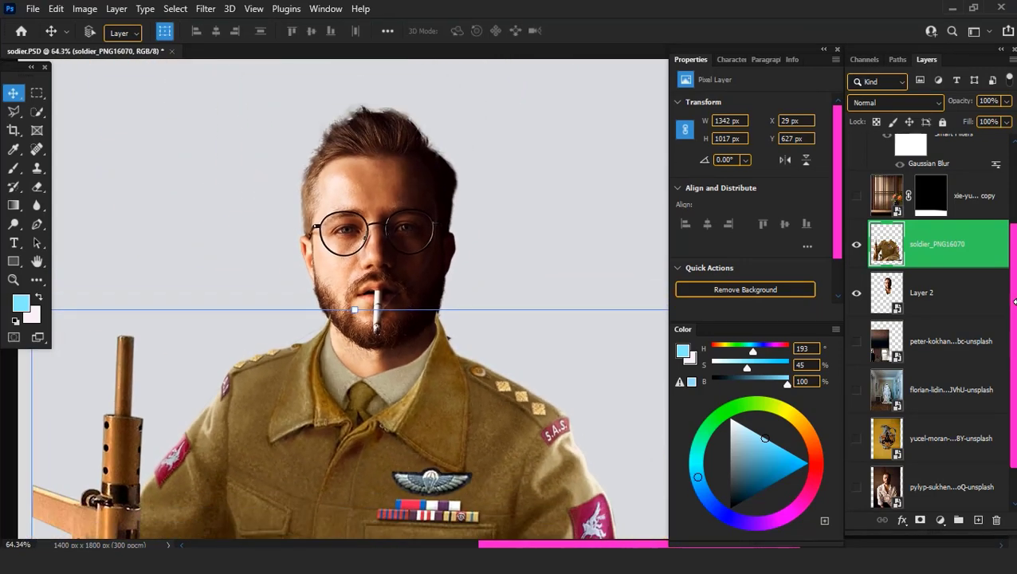
Nudge the head on Layer 2 down two steps with the arrow keys
{"action": "left_click", "coordinate": [948, 295]}
{"action": "scroll", "coordinate": [297, 381], "scroll_direction": "up", "scroll_amount": 2}
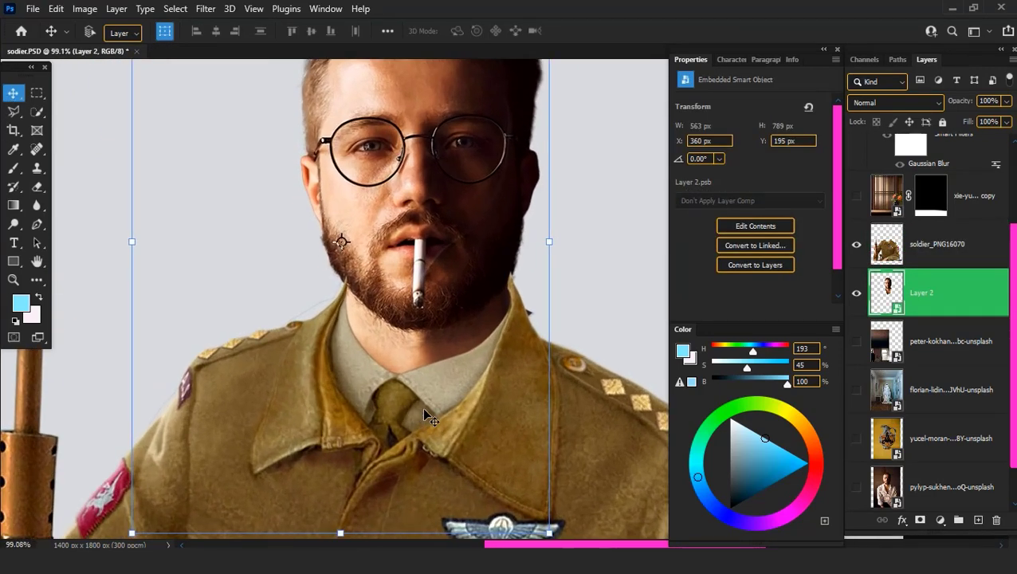
{"action": "scroll", "coordinate": [423, 408], "scroll_direction": "down", "scroll_amount": 1}
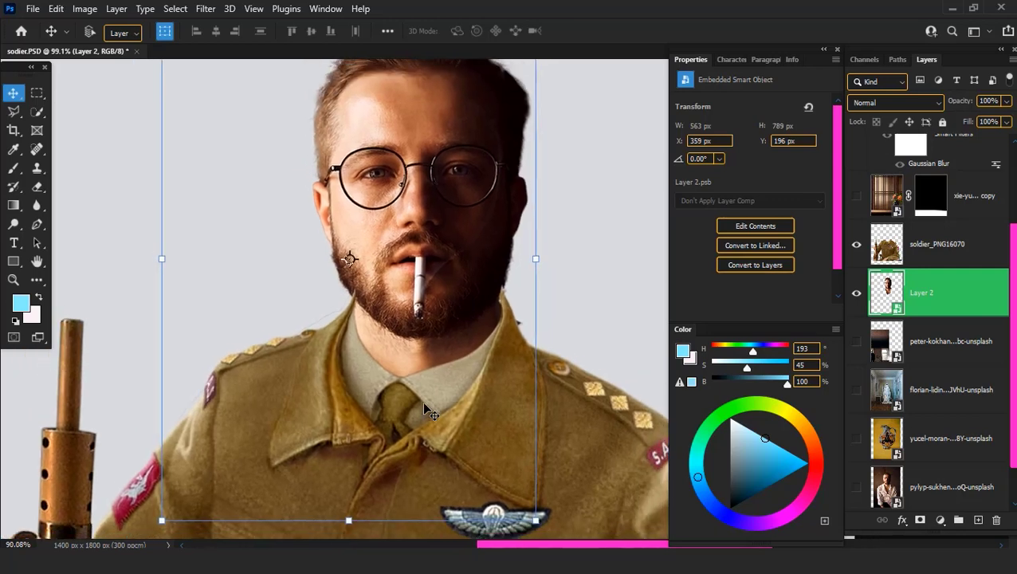
{"action": "scroll", "coordinate": [424, 405], "scroll_direction": "down", "scroll_amount": 5}
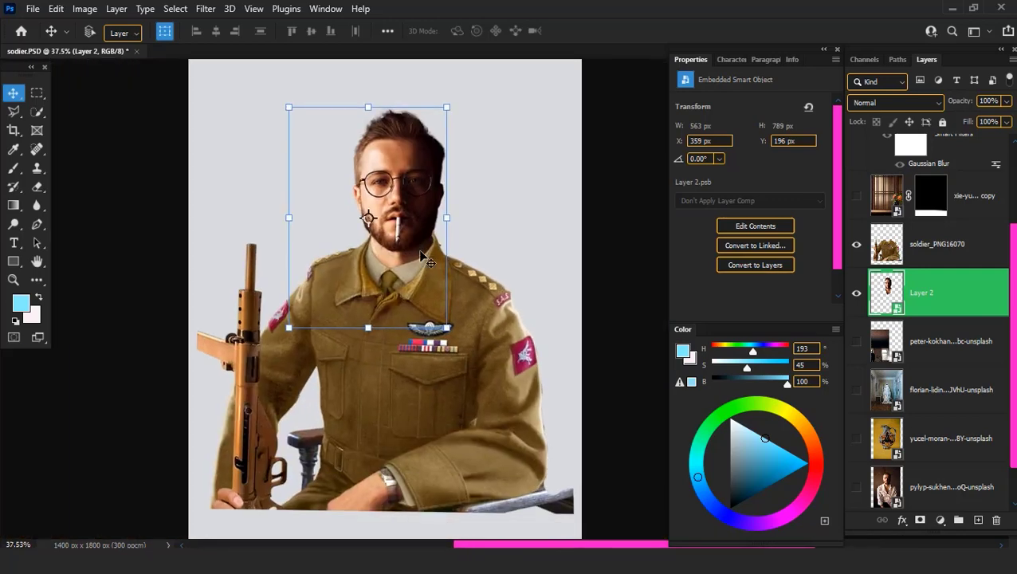
{"action": "key", "text": "Down"}
{"action": "key", "text": "Down"}
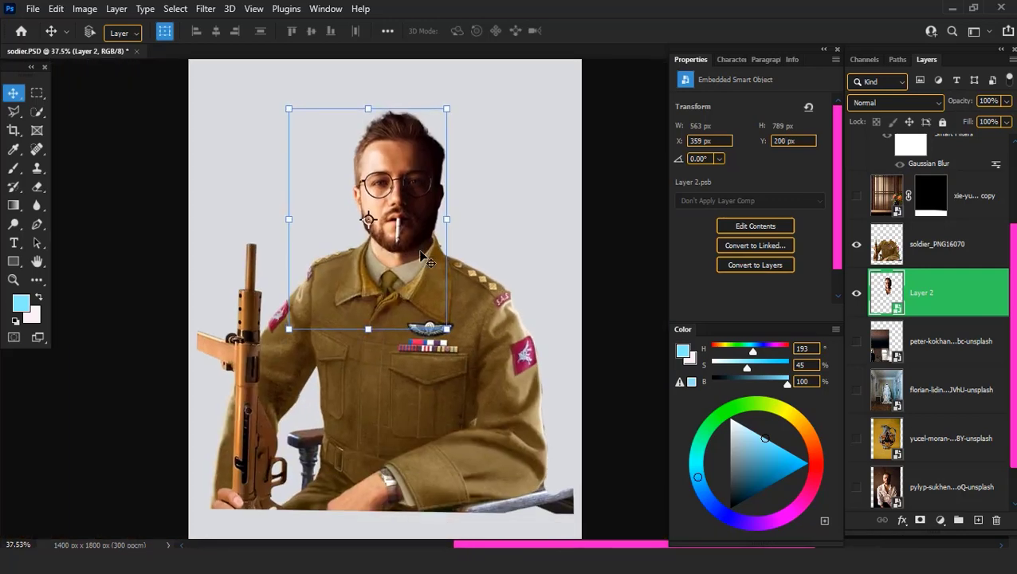
{"action": "key", "text": "Down"}
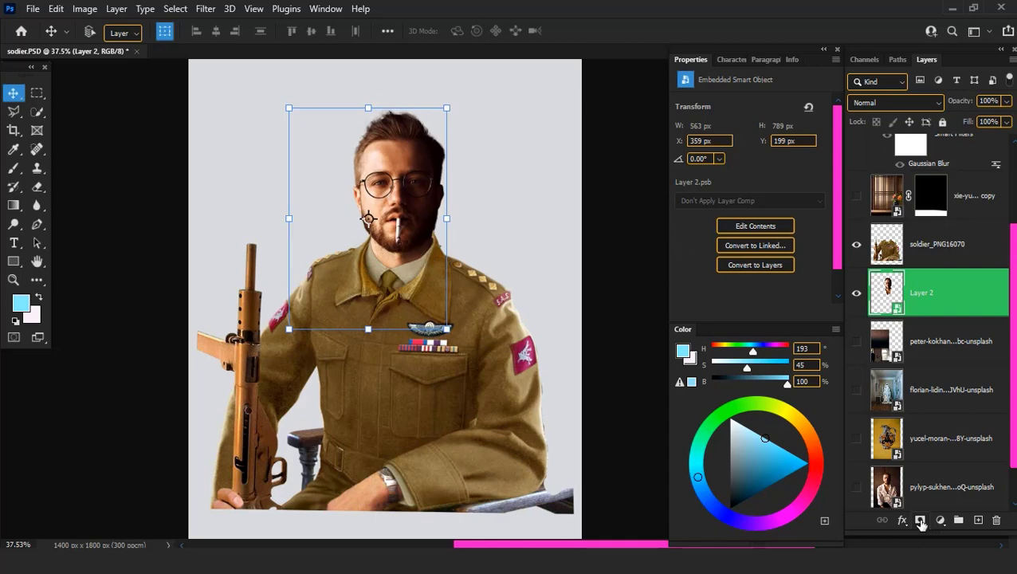
Add a layer mask to Layer 2 and paint it with a 10px black brush below the hair
{"action": "left_click", "coordinate": [920, 520]}
{"action": "scroll", "coordinate": [570, 227], "scroll_direction": "up", "scroll_amount": 3}
{"action": "scroll", "coordinate": [200, 317], "scroll_direction": "up", "scroll_amount": 5}
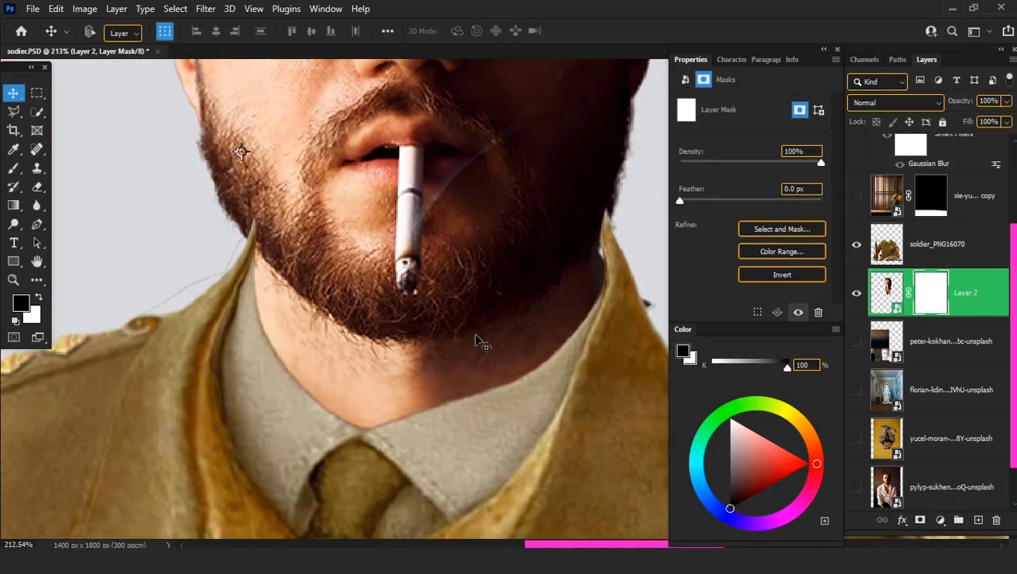
{"action": "key", "text": "b"}
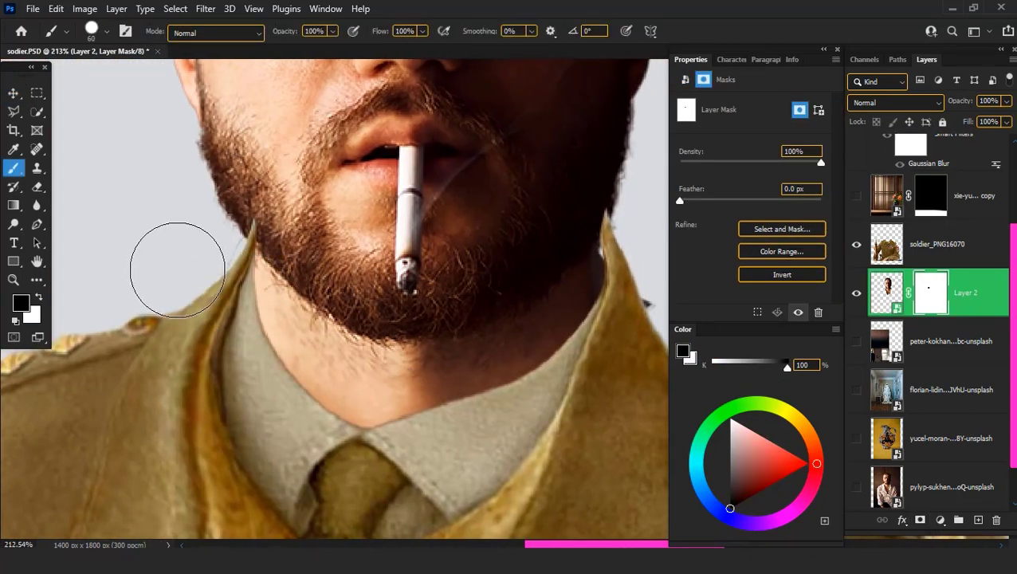
{"action": "key", "text": "bracketleft"}
{"action": "key", "text": "bracketleft"}
{"action": "key", "text": "bracketleft"}
{"action": "scroll", "coordinate": [222, 254], "scroll_direction": "up", "scroll_amount": 4}
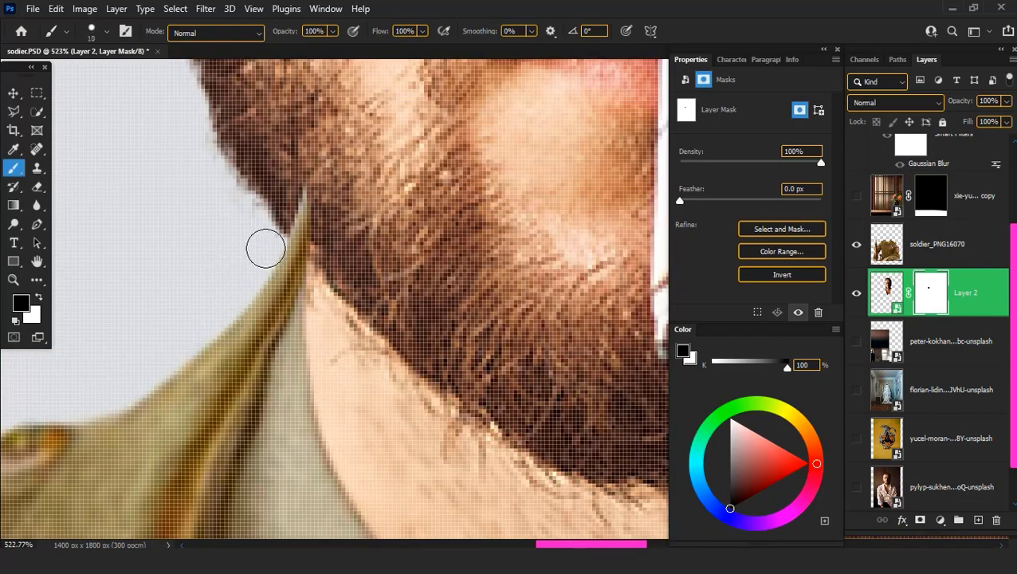
{"action": "scroll", "coordinate": [265, 249], "scroll_direction": "down", "scroll_amount": 3}
{"action": "scroll", "coordinate": [404, 341], "scroll_direction": "down", "scroll_amount": 2}
{"action": "scroll", "coordinate": [490, 268], "scroll_direction": "up", "scroll_amount": 3}
{"action": "scroll", "coordinate": [386, 208], "scroll_direction": "up", "scroll_amount": 2}
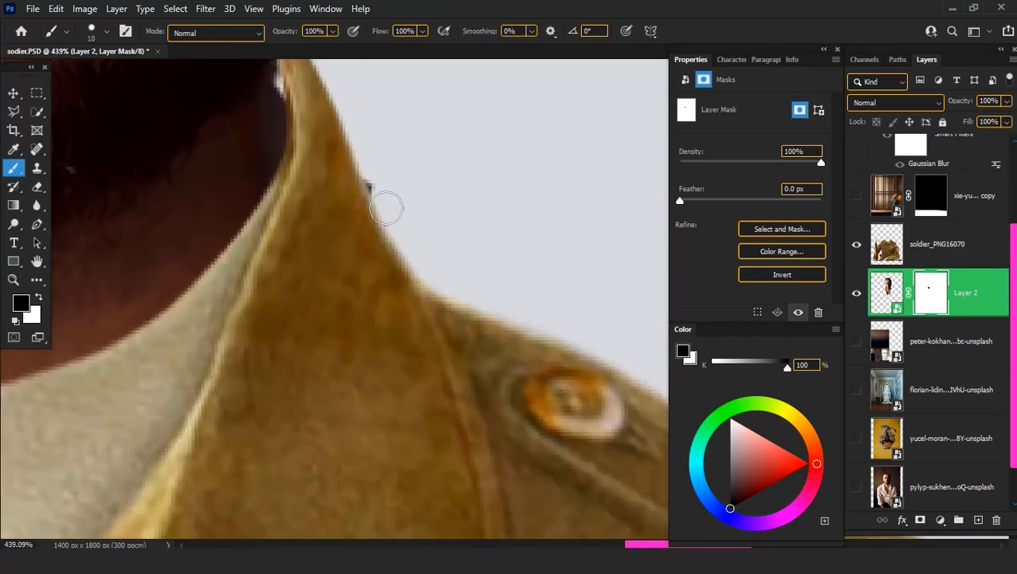
{"action": "left_click_drag", "start_coordinate": [371, 197], "coordinate": [345, 378]}
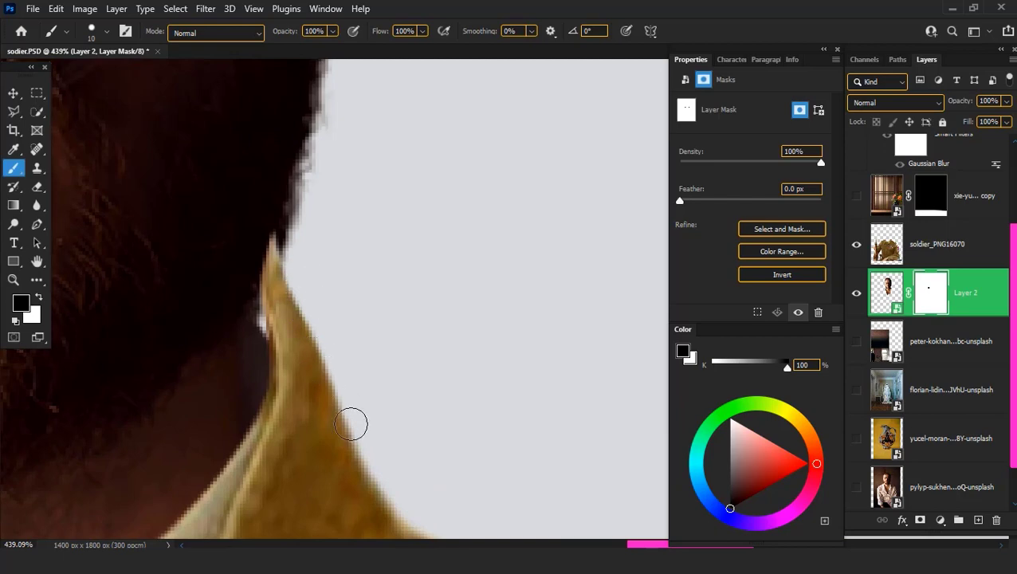
{"action": "scroll", "coordinate": [350, 425], "scroll_direction": "down", "scroll_amount": 2}
{"action": "scroll", "coordinate": [348, 424], "scroll_direction": "down", "scroll_amount": 1}
Mask the soldier_PNG16070 layer along the head outline to blend the collar edge
{"action": "left_click", "coordinate": [953, 244]}
{"action": "left_click", "coordinate": [920, 520]}
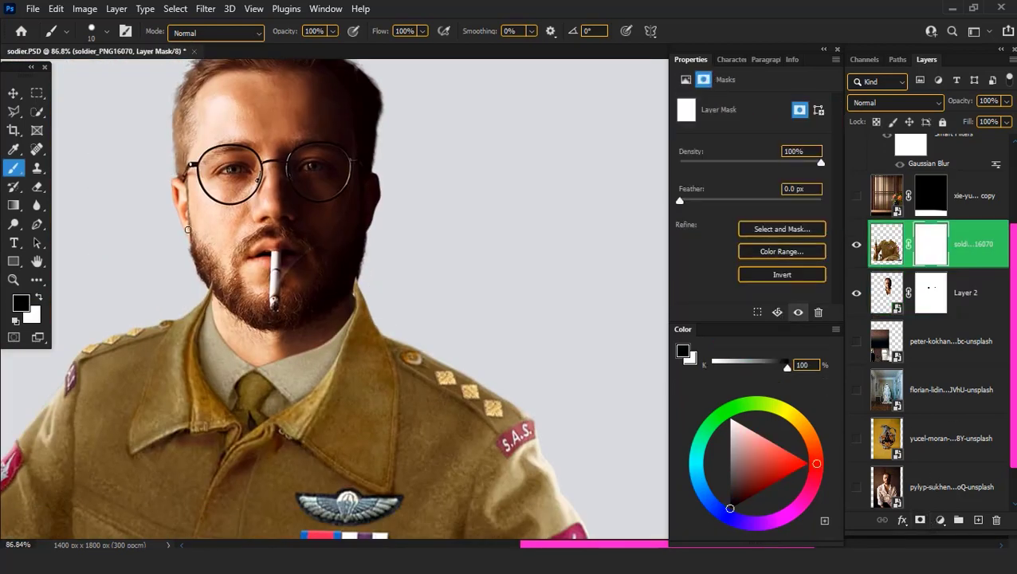
{"action": "scroll", "coordinate": [188, 231], "scroll_direction": "up", "scroll_amount": 3}
{"action": "scroll", "coordinate": [243, 287], "scroll_direction": "up", "scroll_amount": 2}
{"action": "left_click", "coordinate": [894, 290], "text": "ctrl"}
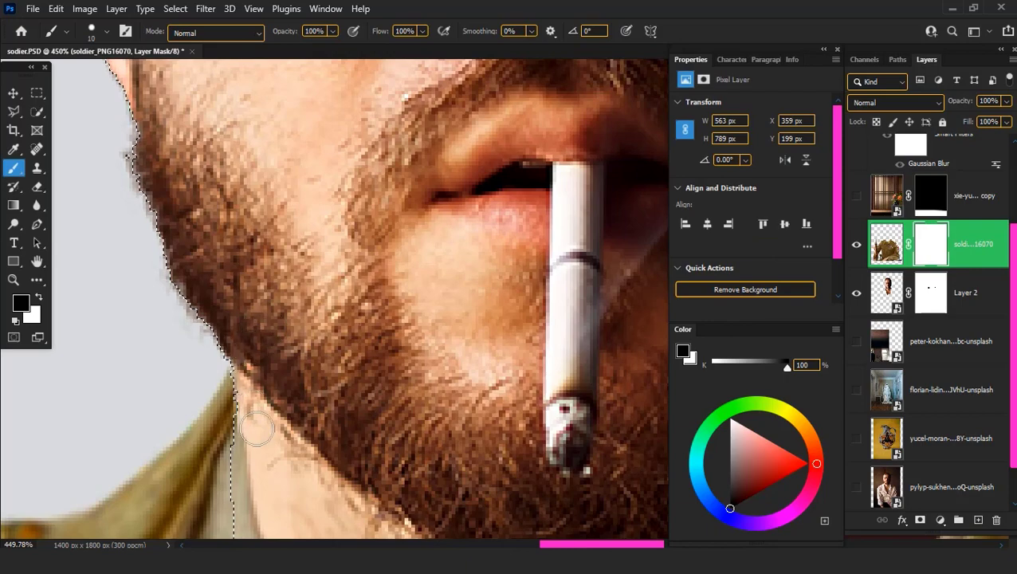
{"action": "scroll", "coordinate": [287, 514], "scroll_direction": "down", "scroll_amount": 1}
{"action": "left_click_drag", "start_coordinate": [630, 319], "coordinate": [298, 298]}
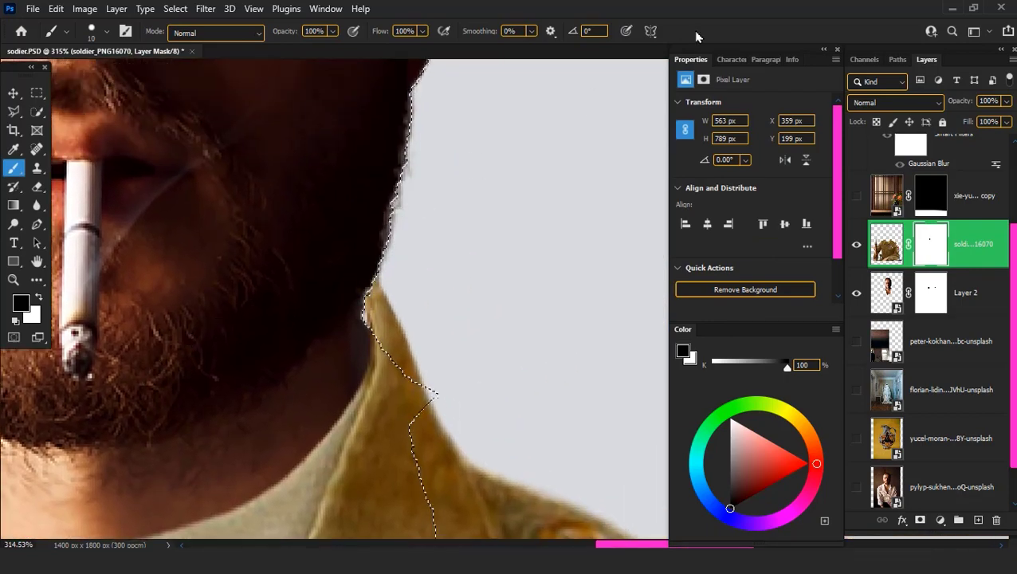
{"action": "scroll", "coordinate": [374, 303], "scroll_direction": "down", "scroll_amount": 3}
{"action": "scroll", "coordinate": [373, 383], "scroll_direction": "down", "scroll_amount": 3}
{"action": "scroll", "coordinate": [373, 383], "scroll_direction": "down", "scroll_amount": 2}
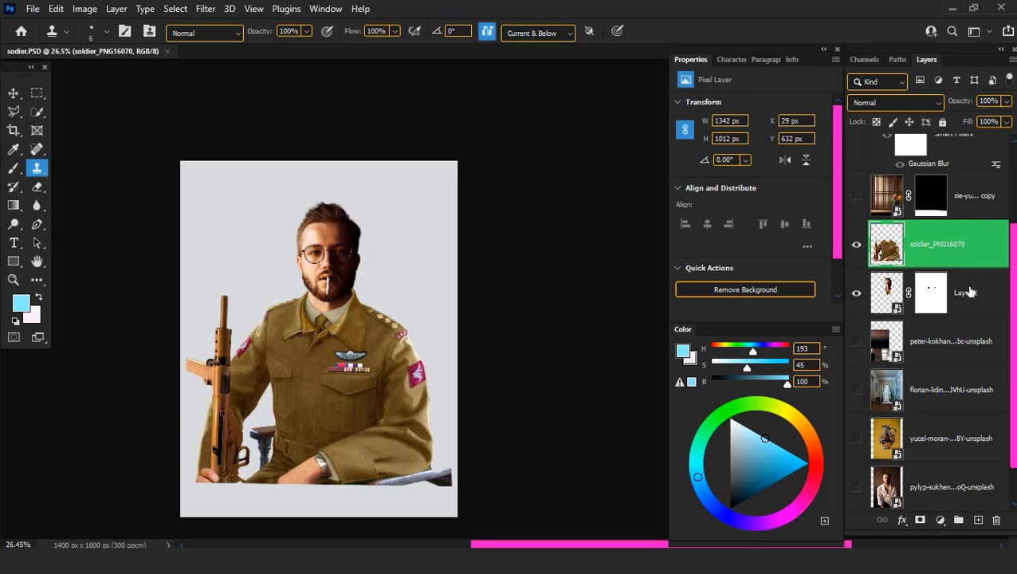
{"action": "right_click", "coordinate": [969, 292]}
Convert Layer 2 to a Smart Object and launch the Camera Raw Filter on it
{"action": "left_click", "coordinate": [829, 176]}
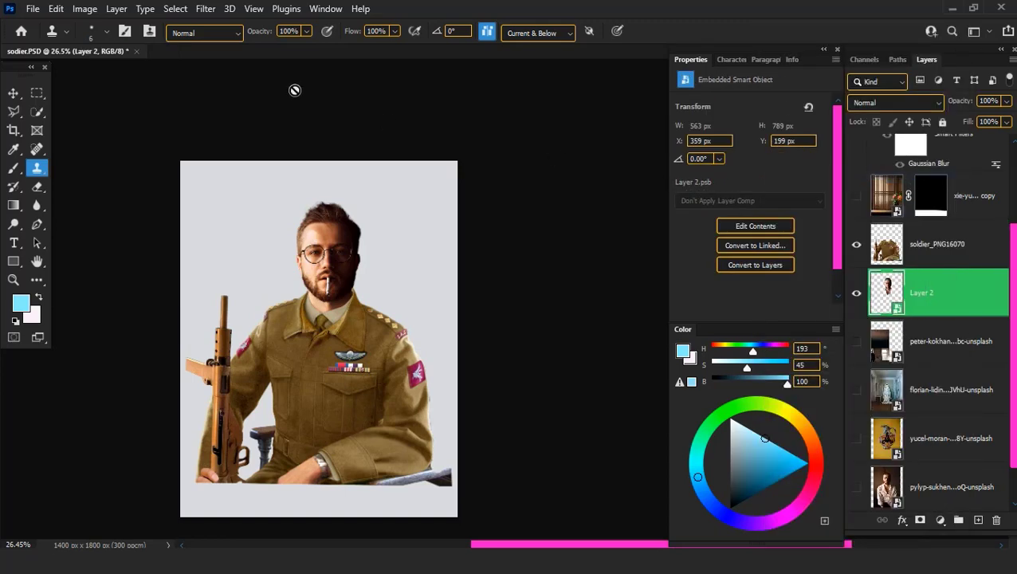
{"action": "left_click", "coordinate": [205, 8]}
{"action": "left_click", "coordinate": [239, 117]}
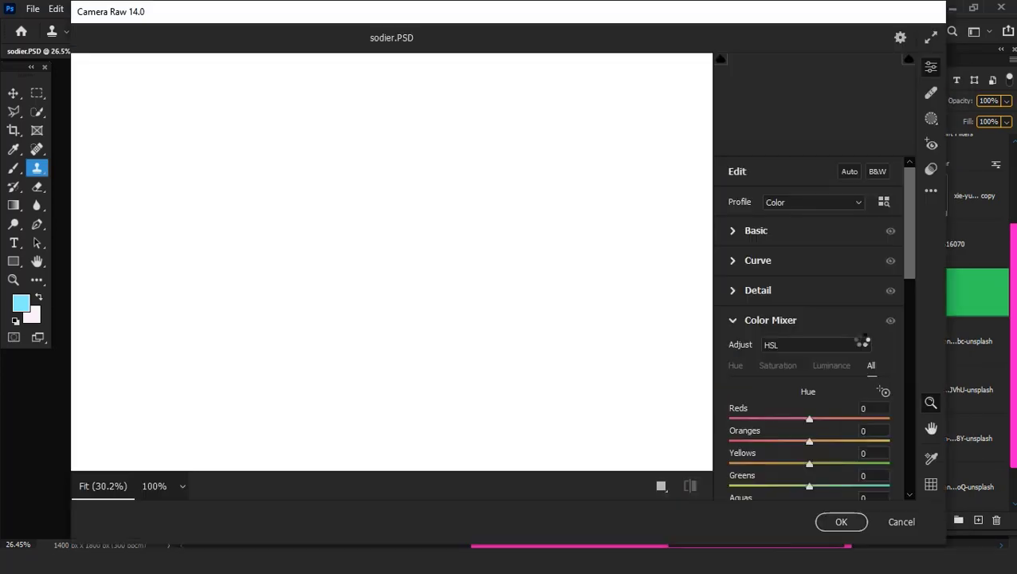
{"action": "scroll", "coordinate": [451, 132], "scroll_direction": "up", "scroll_amount": 2}
{"action": "scroll", "coordinate": [451, 133], "scroll_direction": "up", "scroll_amount": 2}
{"action": "scroll", "coordinate": [451, 132], "scroll_direction": "up", "scroll_amount": 2}
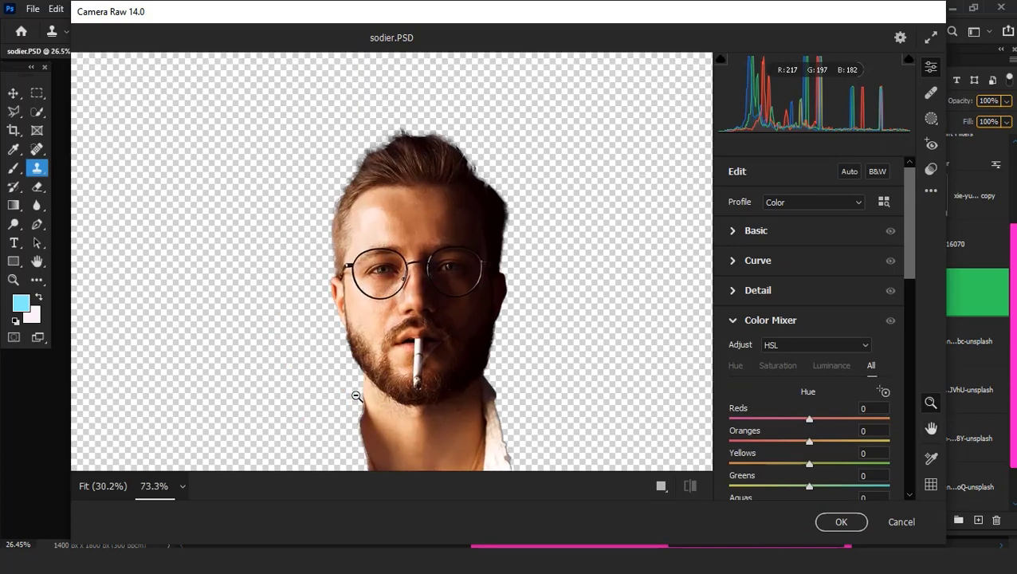
{"action": "scroll", "coordinate": [409, 201], "scroll_direction": "up", "scroll_amount": 2}
Set Shadows +100, Whites -94, Blacks +61, Contrast -22 and Highlights +42 in Basic
{"action": "left_click", "coordinate": [734, 231]}
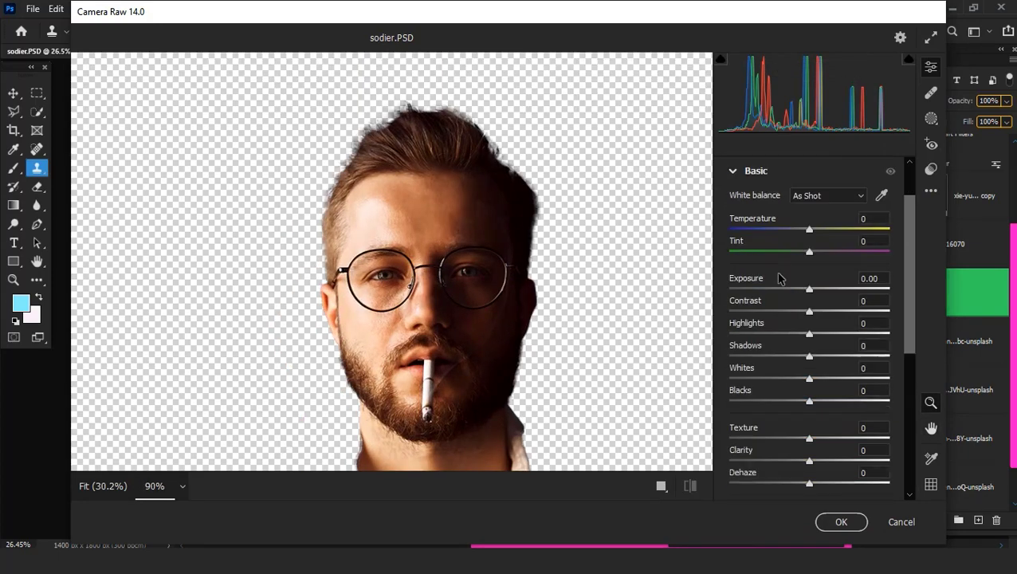
{"action": "left_click_drag", "start_coordinate": [809, 356], "coordinate": [944, 362]}
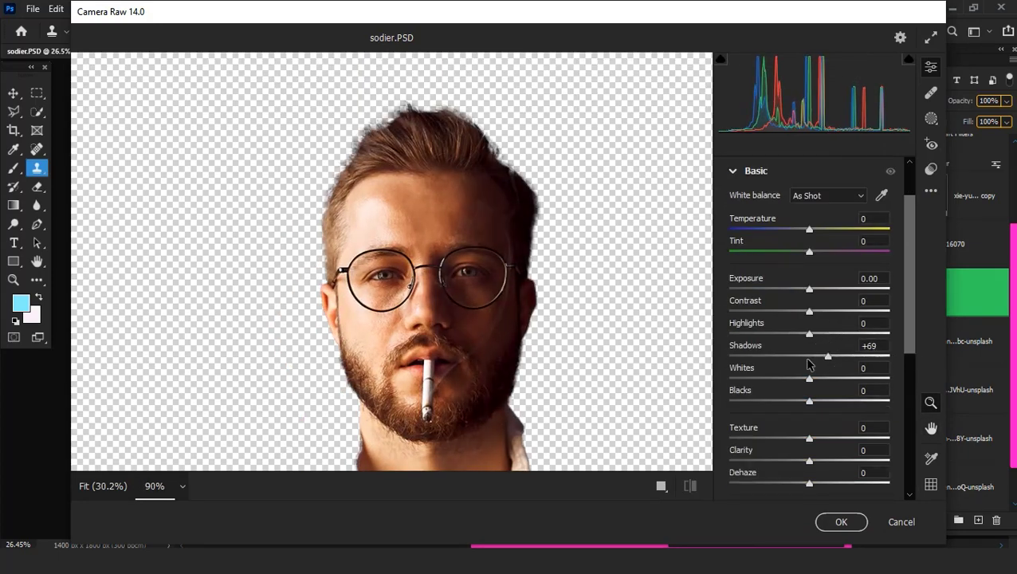
{"action": "left_click_drag", "start_coordinate": [772, 382], "coordinate": [735, 381]}
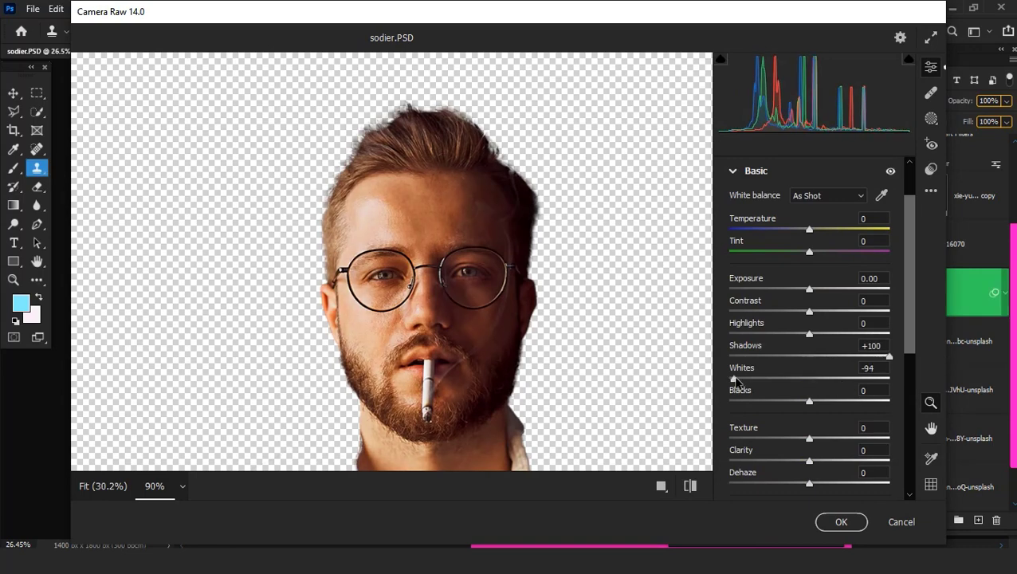
{"action": "left_click_drag", "start_coordinate": [810, 402], "coordinate": [861, 403]}
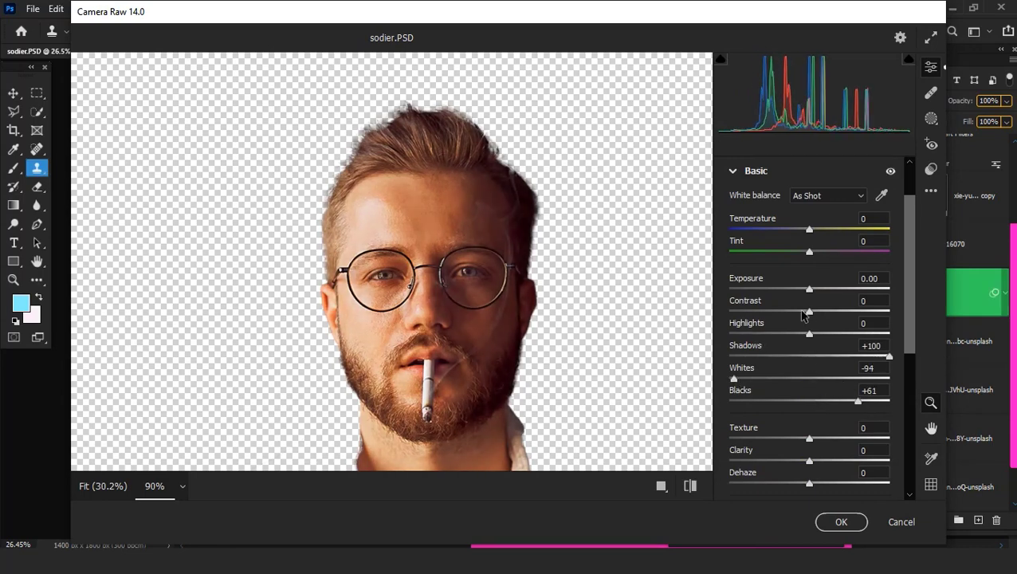
{"action": "left_click_drag", "start_coordinate": [806, 314], "coordinate": [793, 317]}
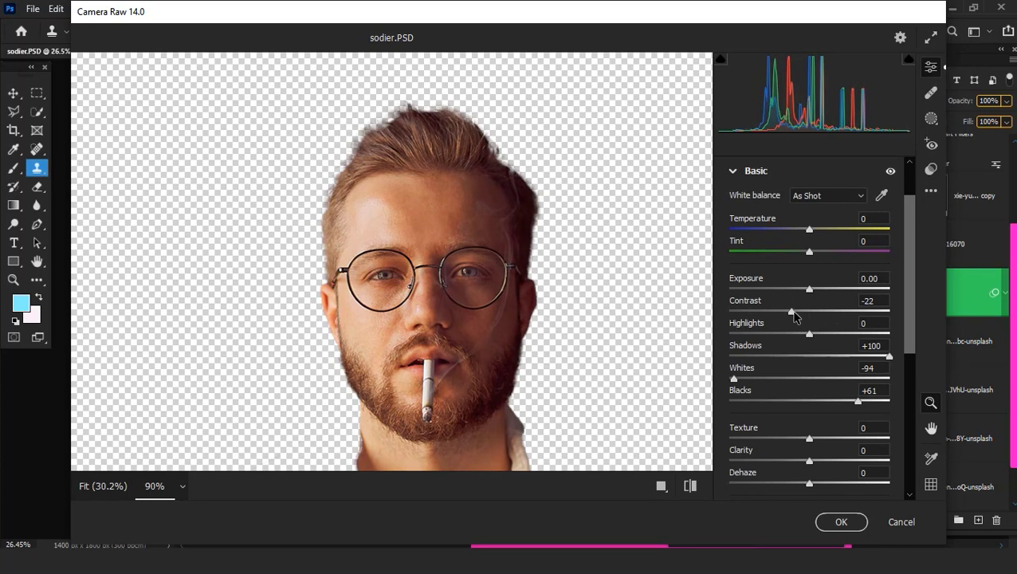
{"action": "mouse_move", "coordinate": [813, 337]}
{"action": "left_mouse_down"}
{"action": "mouse_move", "coordinate": [759, 335]}
{"action": "mouse_move", "coordinate": [847, 337]}
{"action": "left_mouse_up"}
{"action": "scroll", "coordinate": [846, 431], "scroll_direction": "down", "scroll_amount": 1}
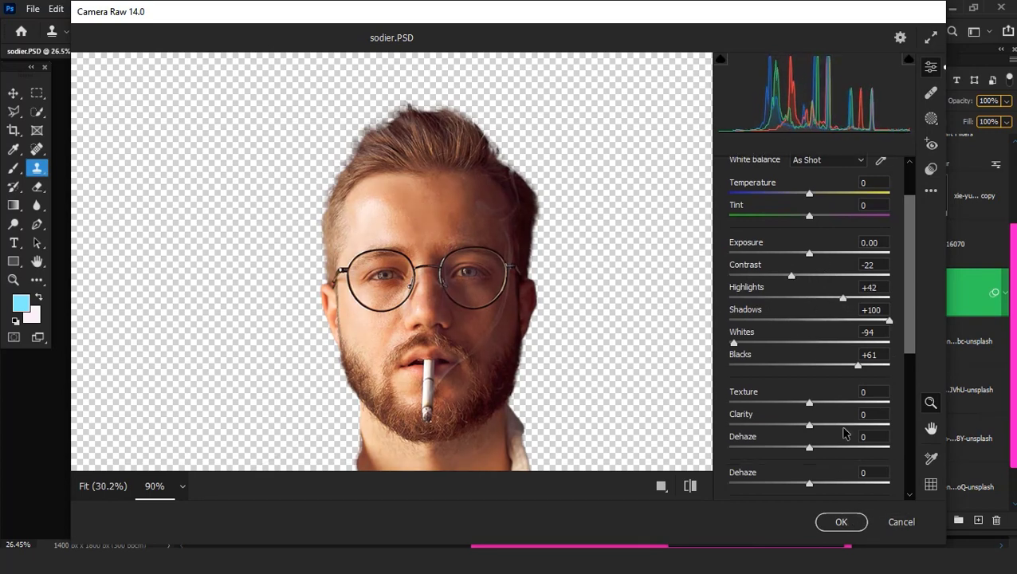
{"action": "scroll", "coordinate": [807, 413], "scroll_direction": "down", "scroll_amount": 2}
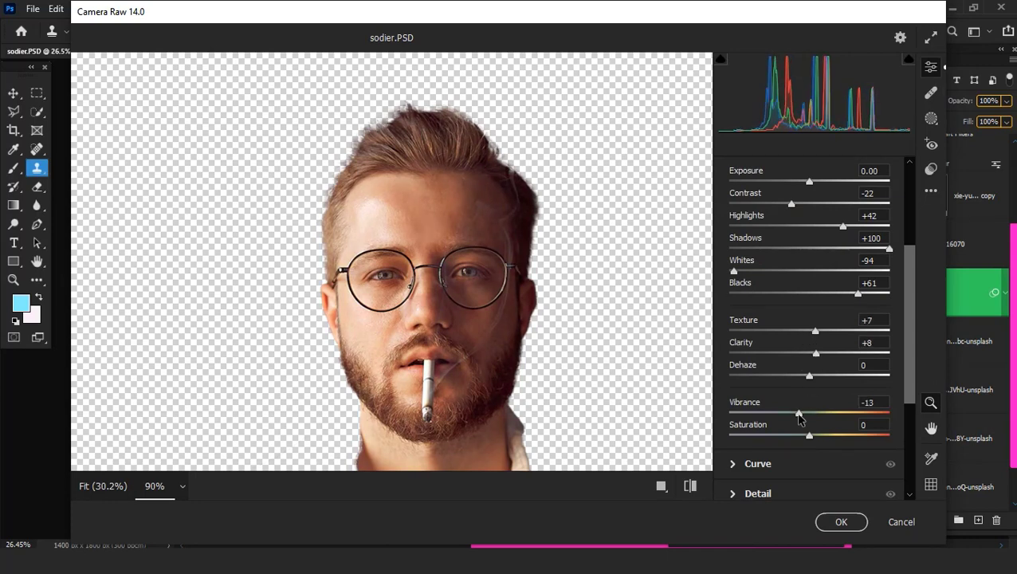
Apply the Camera Raw grading and wrap the filtered head into a Smart Object
{"action": "left_click", "coordinate": [841, 522]}
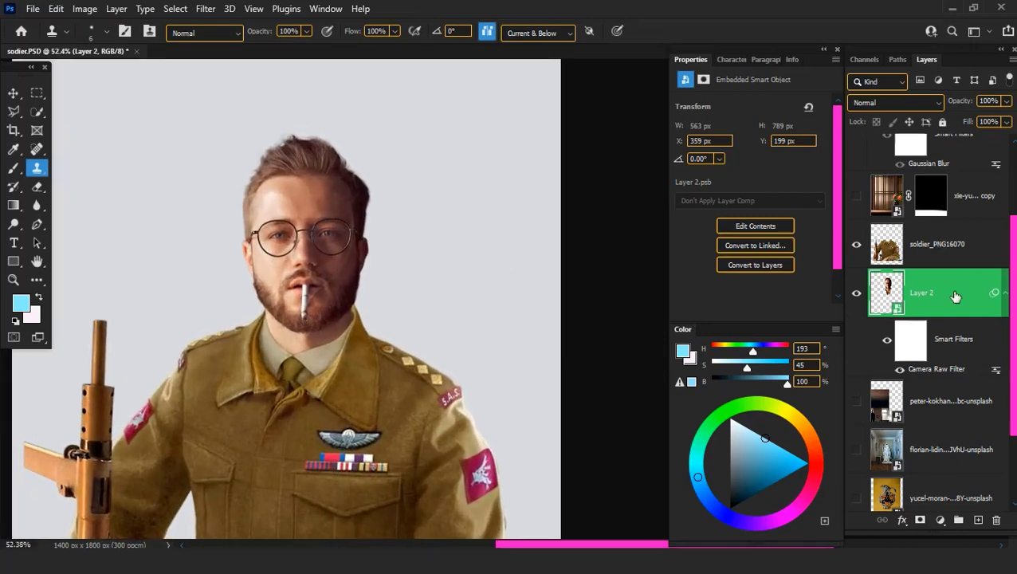
{"action": "right_click", "coordinate": [956, 297]}
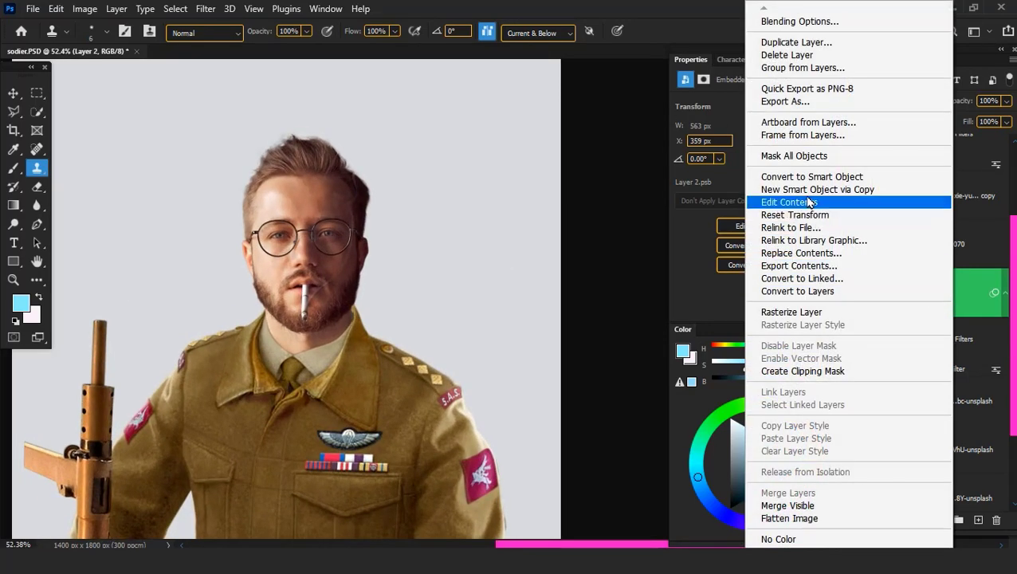
{"action": "left_click", "coordinate": [798, 177]}
{"action": "scroll", "coordinate": [299, 344], "scroll_direction": "up", "scroll_amount": 2}
{"action": "scroll", "coordinate": [299, 343], "scroll_direction": "up", "scroll_amount": 3}
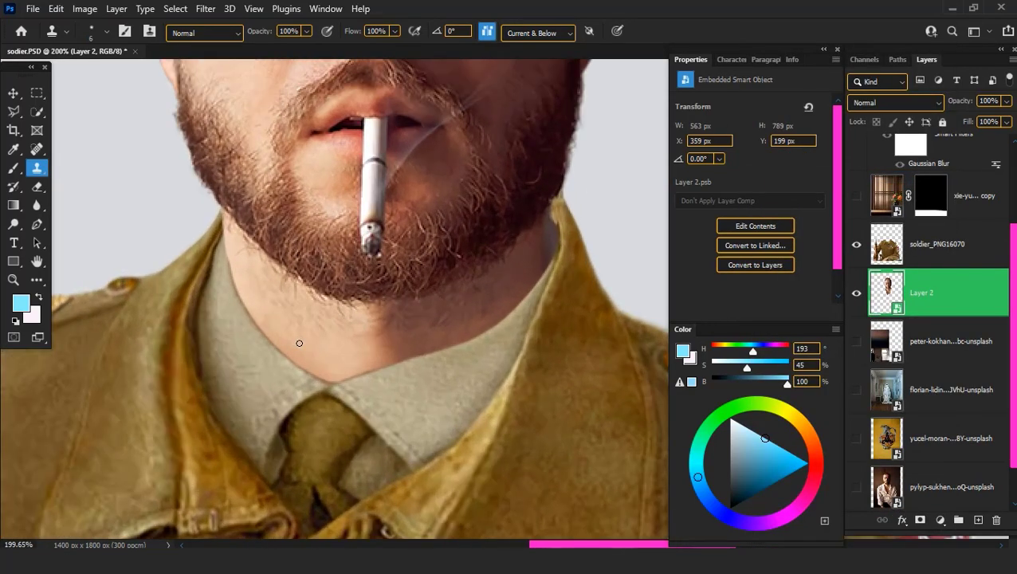
{"action": "scroll", "coordinate": [297, 346], "scroll_direction": "down", "scroll_amount": 3}
{"action": "scroll", "coordinate": [319, 319], "scroll_direction": "down", "scroll_amount": 2}
{"action": "scroll", "coordinate": [348, 279], "scroll_direction": "down", "scroll_amount": 2}
{"action": "scroll", "coordinate": [348, 279], "scroll_direction": "up", "scroll_amount": 3}
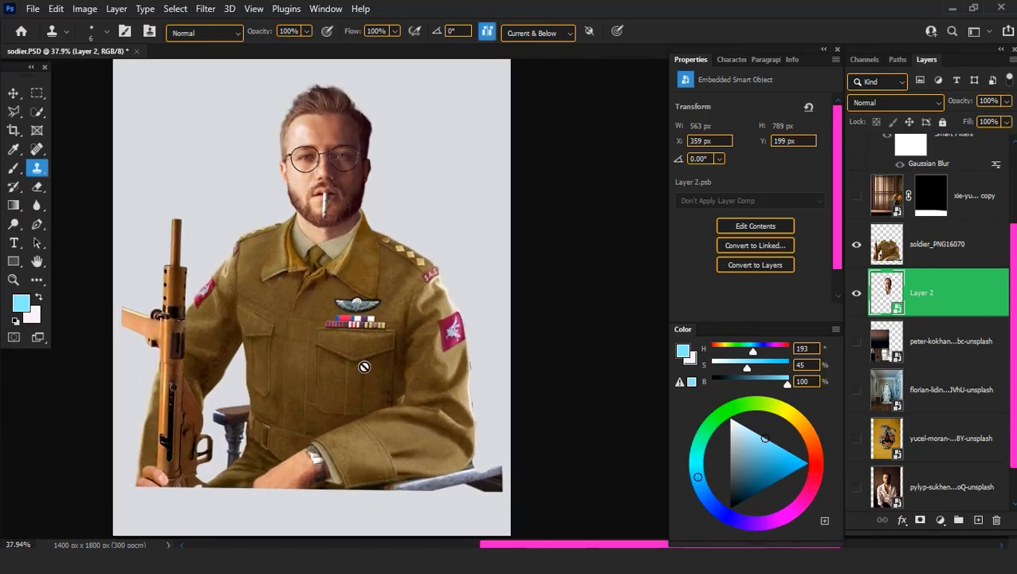
{"action": "scroll", "coordinate": [364, 367], "scroll_direction": "down", "scroll_amount": 1}
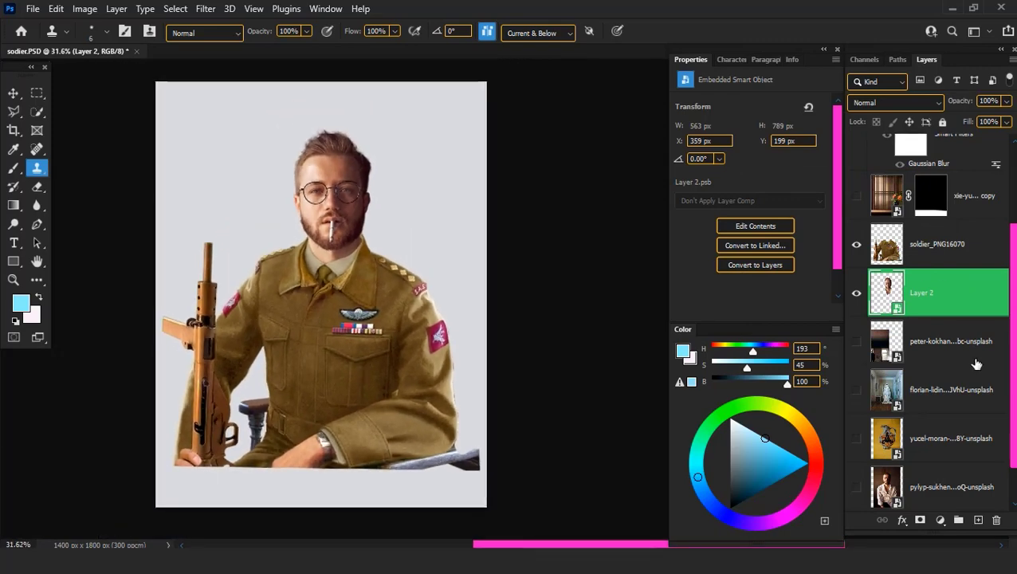
Merge Layer 2 and soldier_PNG16070 into one Smart Object
{"action": "left_click", "coordinate": [943, 258], "text": "shift"}
{"action": "right_click", "coordinate": [942, 258]}
{"action": "left_click", "coordinate": [797, 185]}
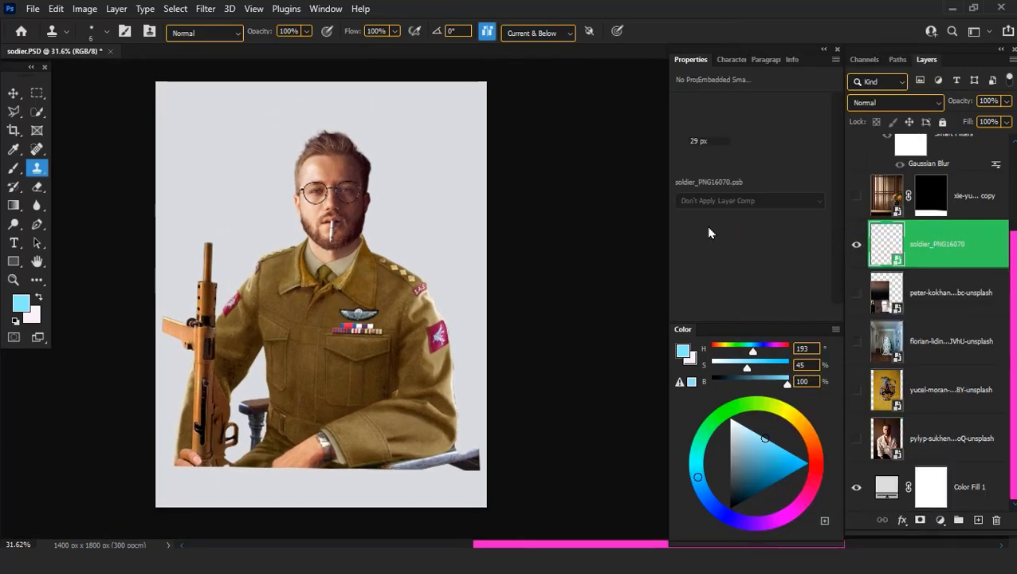
Apply Topaz Detail's Highlight Detail Light I preset to the combined soldier_PNG16070 smart object
{"action": "left_click", "coordinate": [206, 9]}
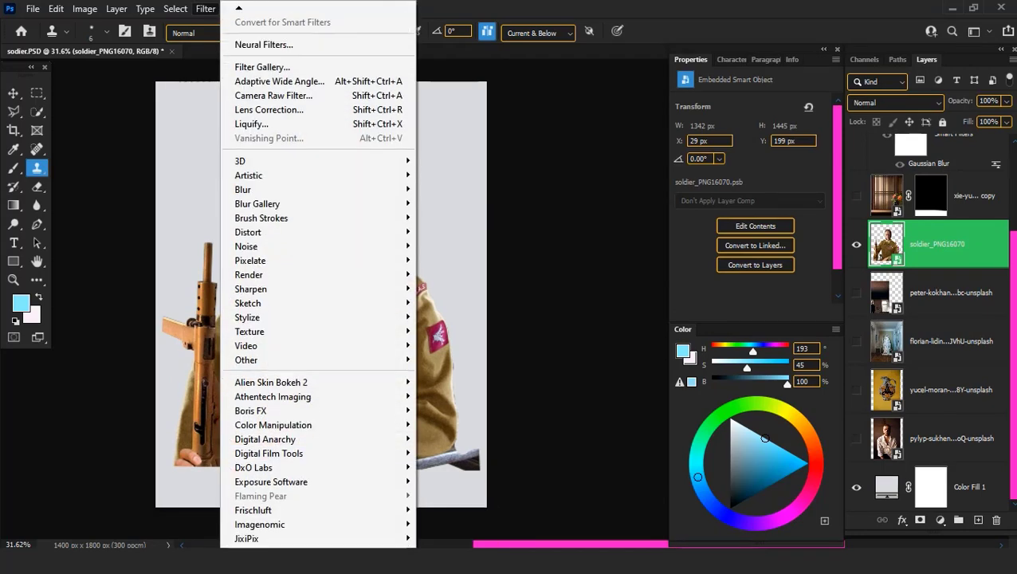
{"action": "scroll", "coordinate": [319, 319], "scroll_direction": "down", "scroll_amount": 5}
{"action": "mouse_move", "coordinate": [257, 500]}
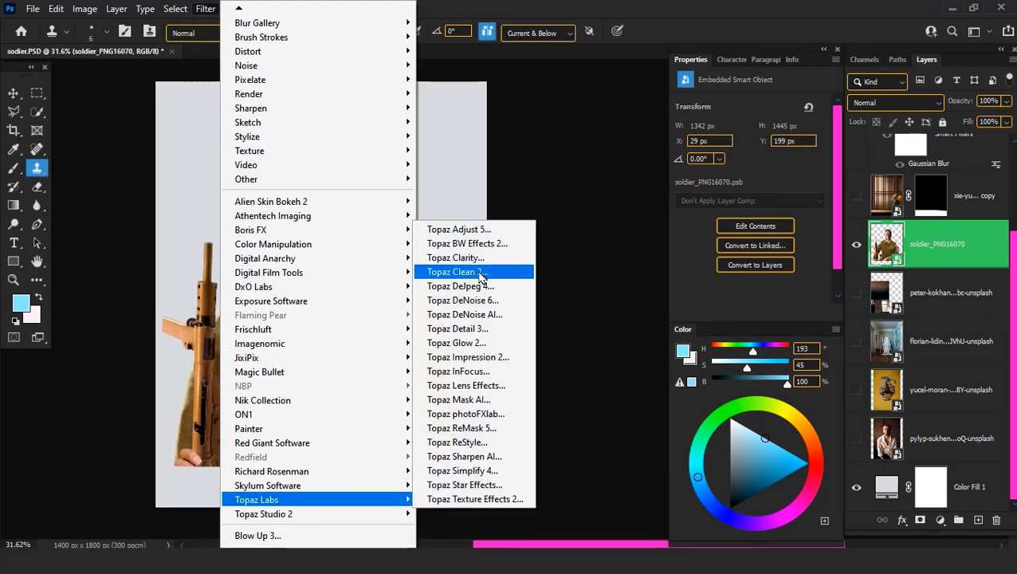
{"action": "left_click", "coordinate": [470, 333]}
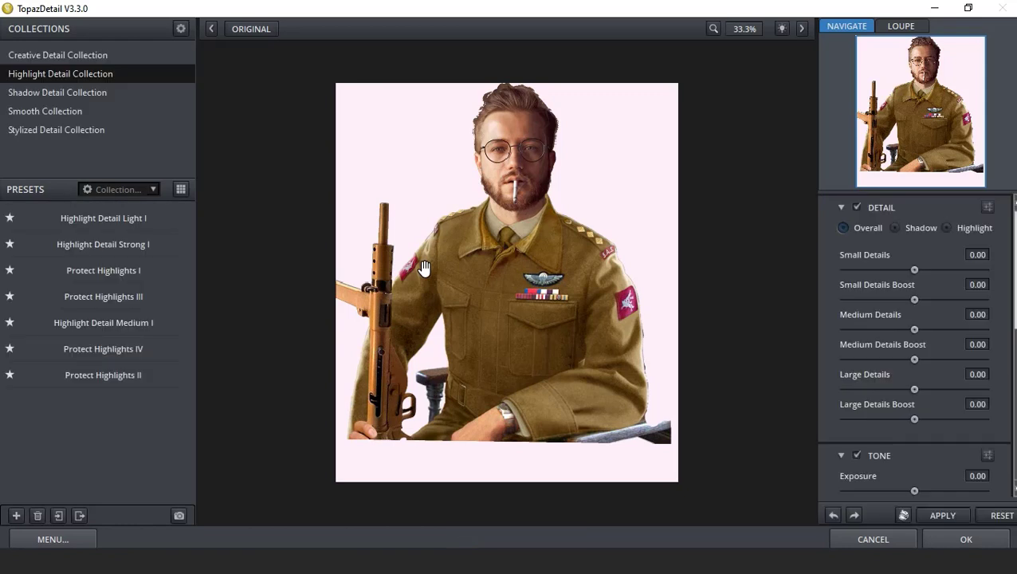
{"action": "left_click", "coordinate": [109, 245]}
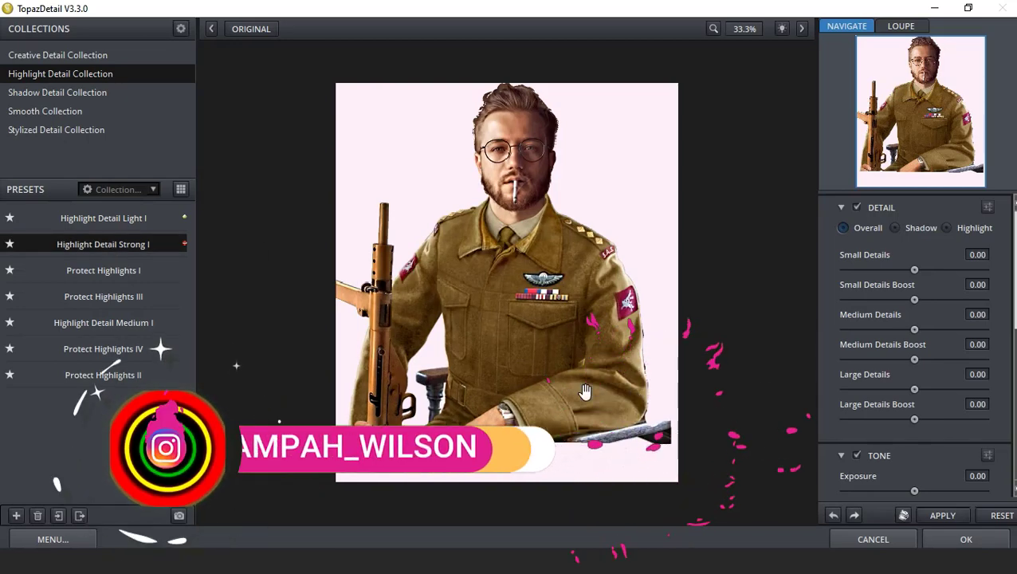
{"action": "left_click", "coordinate": [112, 219]}
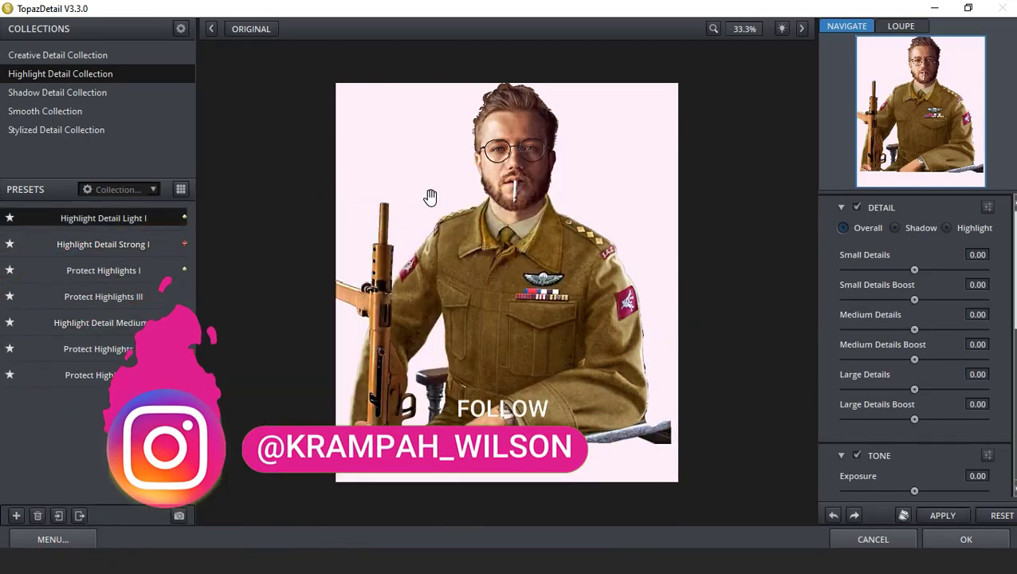
{"action": "left_click", "coordinate": [965, 540]}
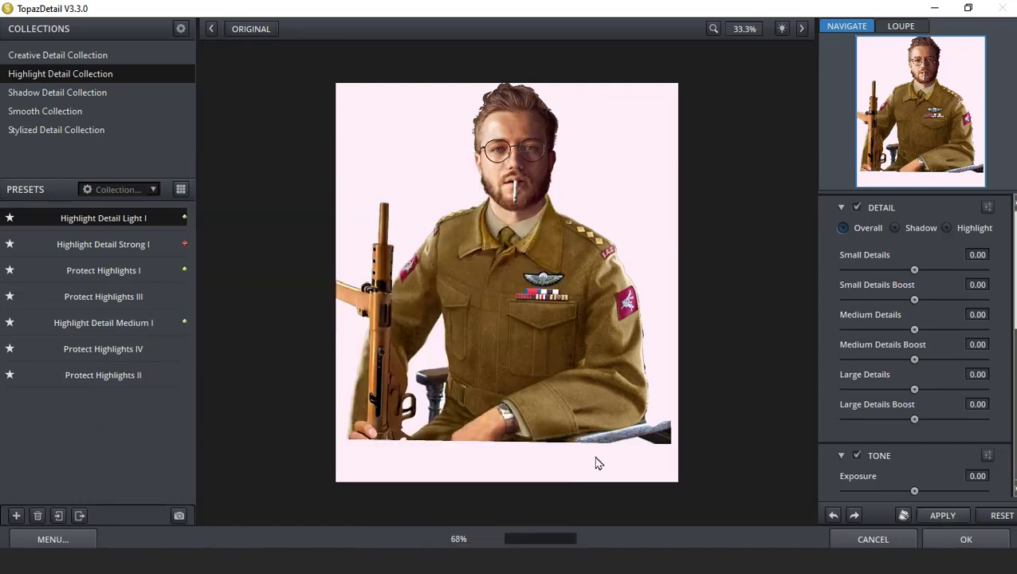
{"action": "scroll", "coordinate": [283, 238], "scroll_direction": "up", "scroll_amount": 1}
Rasterize the soldier_PNG16070 smart object into a plain pixel layer
{"action": "scroll", "coordinate": [425, 307], "scroll_direction": "up", "scroll_amount": 3}
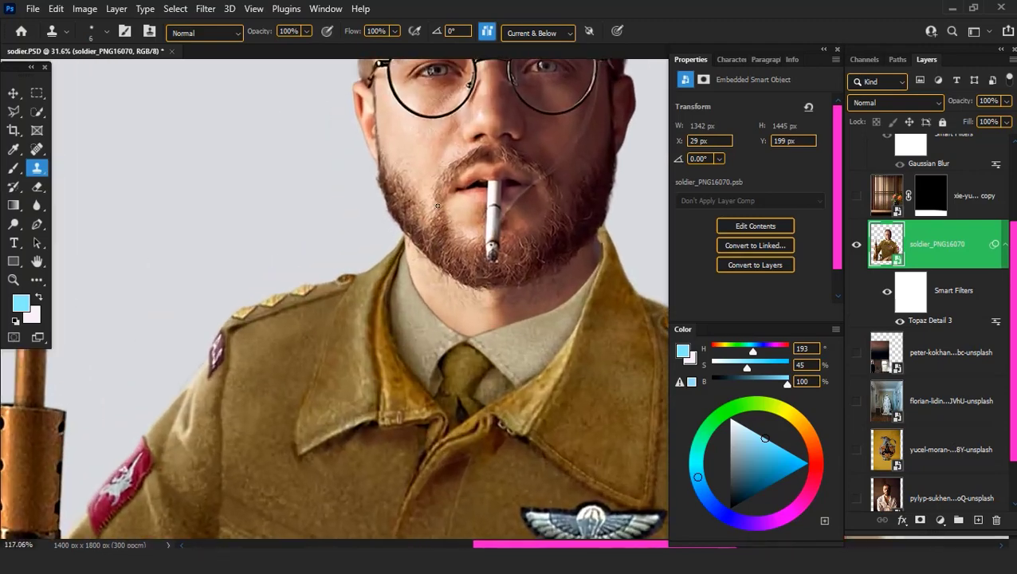
{"action": "scroll", "coordinate": [425, 307], "scroll_direction": "up", "scroll_amount": 2}
{"action": "scroll", "coordinate": [425, 307], "scroll_direction": "down", "scroll_amount": 5}
{"action": "scroll", "coordinate": [341, 302], "scroll_direction": "down", "scroll_amount": 5}
{"action": "right_click", "coordinate": [937, 244]}
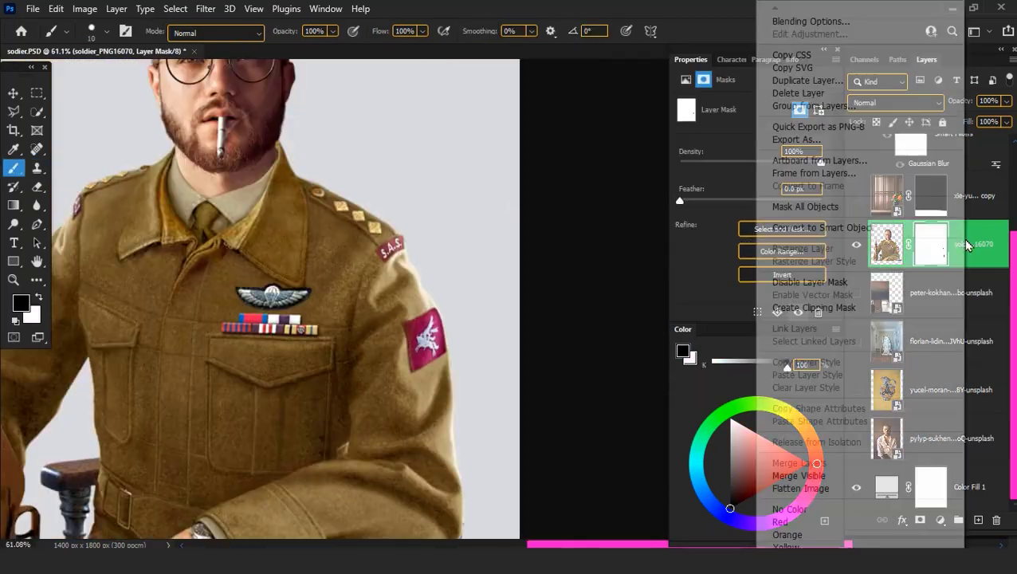
{"action": "left_click", "coordinate": [822, 228]}
{"action": "right_click", "coordinate": [937, 260]}
{"action": "left_click", "coordinate": [795, 290]}
In Liquify with the backdrop hidden, push the patched shoulder outward and the lower sleeve upward
{"action": "left_click", "coordinate": [206, 9]}
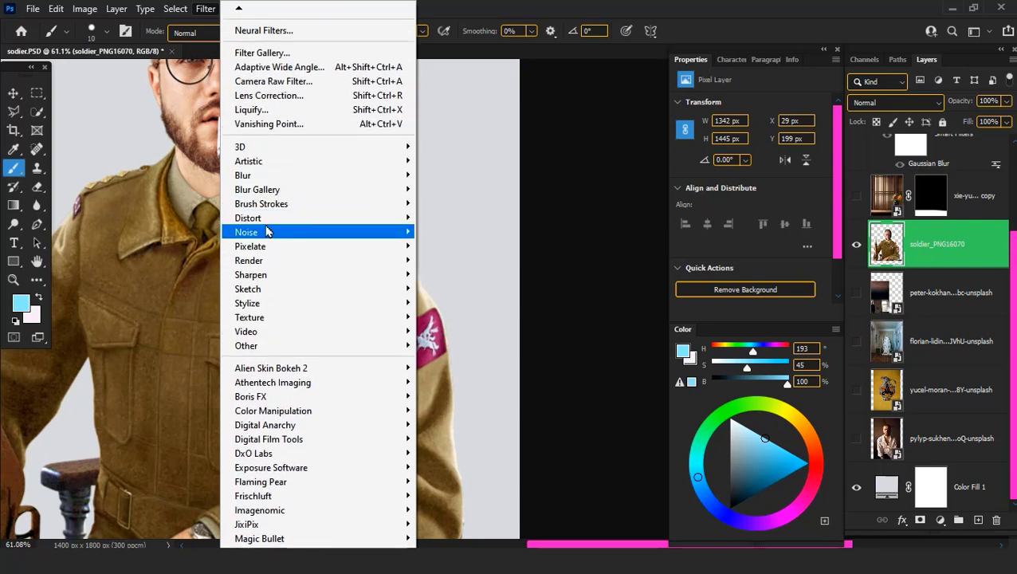
{"action": "key", "text": "Escape"}
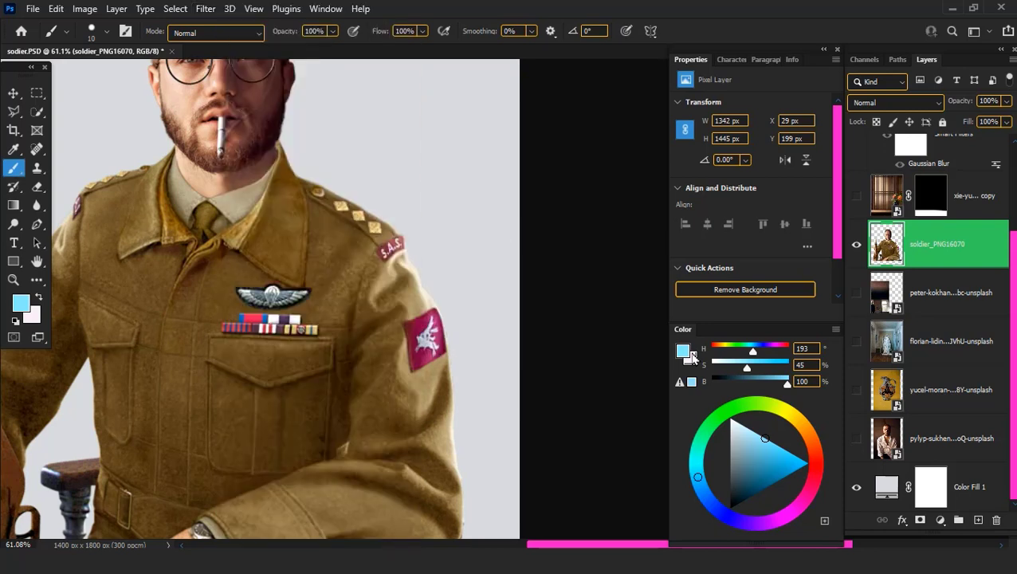
{"action": "key", "text": "ctrl+shift+x"}
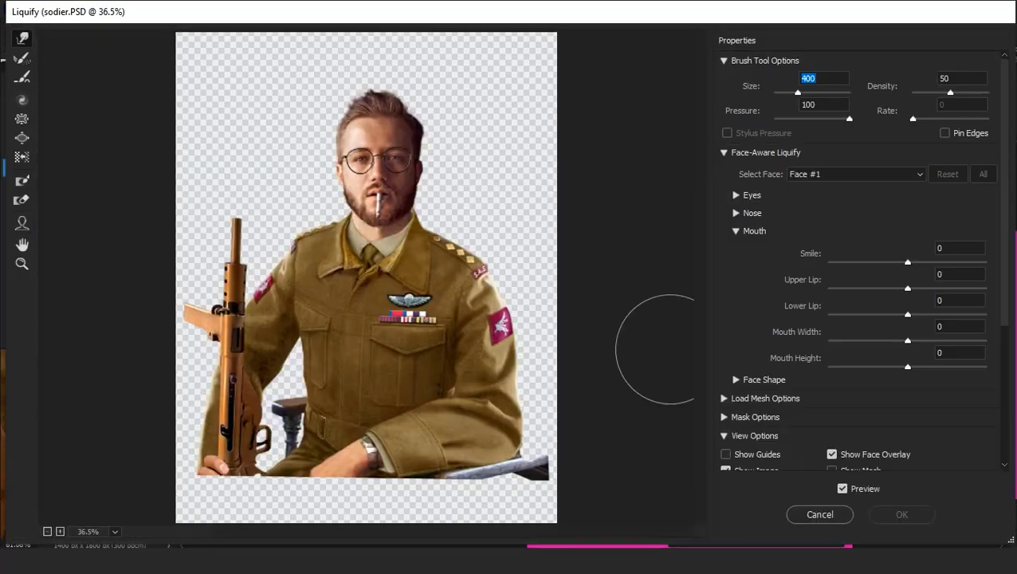
{"action": "scroll", "coordinate": [794, 431], "scroll_direction": "down", "scroll_amount": 5}
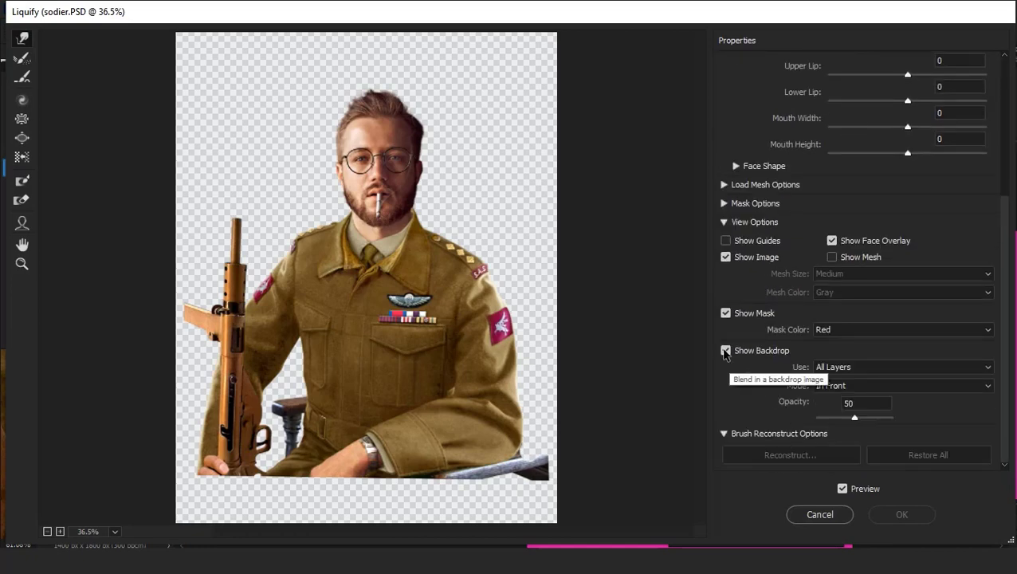
{"action": "left_click", "coordinate": [726, 352]}
{"action": "key", "text": "ctrl+plus"}
{"action": "key", "text": "space"}
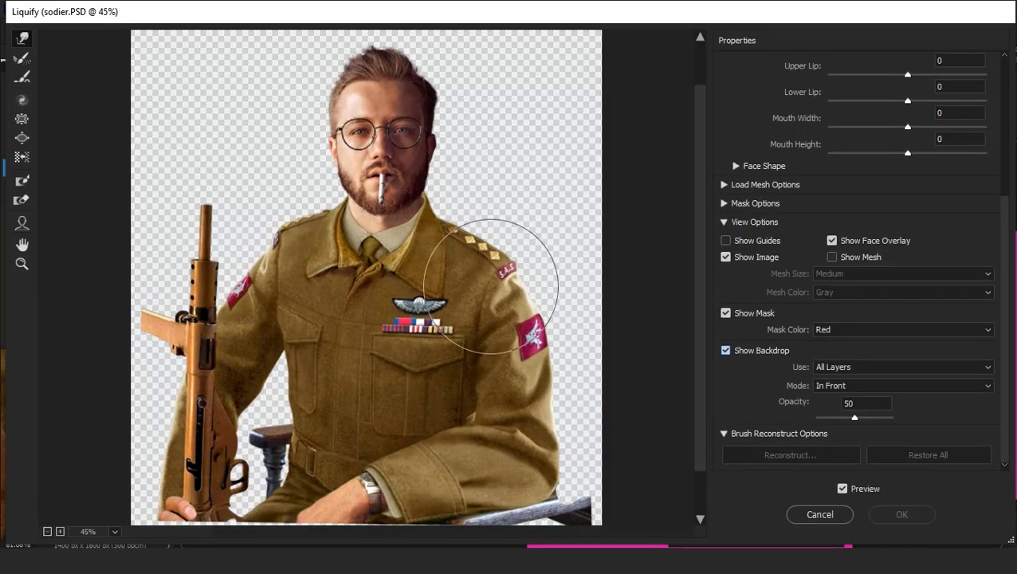
{"action": "left_click", "coordinate": [726, 350]}
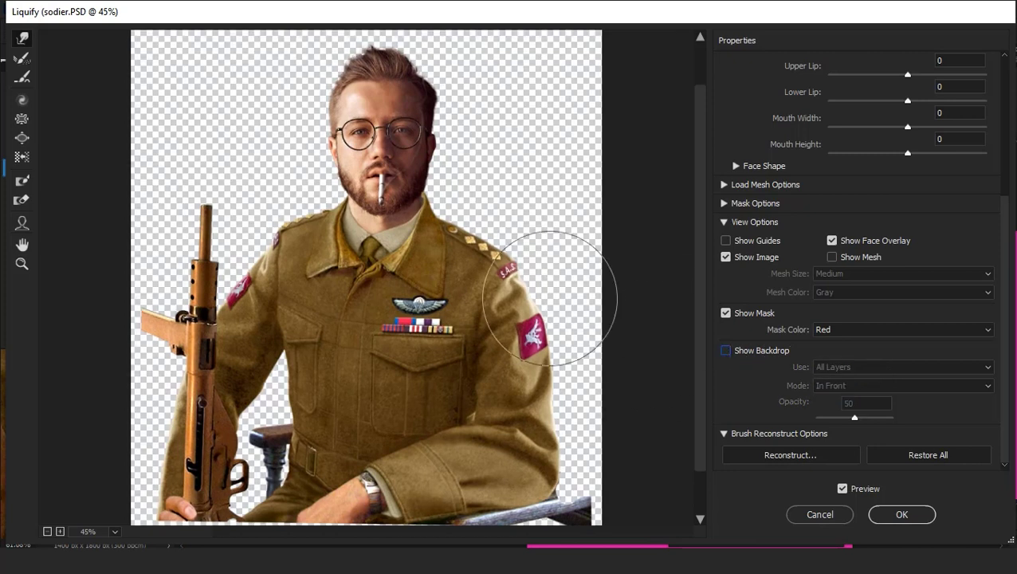
{"action": "mouse_move", "coordinate": [515, 275]}
{"action": "left_mouse_down"}
{"action": "mouse_move", "coordinate": [532, 293]}
{"action": "mouse_move", "coordinate": [495, 222]}
{"action": "mouse_move", "coordinate": [504, 228]}
{"action": "mouse_move", "coordinate": [488, 227]}
{"action": "mouse_move", "coordinate": [557, 366]}
{"action": "mouse_move", "coordinate": [533, 329]}
{"action": "mouse_move", "coordinate": [541, 319]}
{"action": "left_mouse_up"}
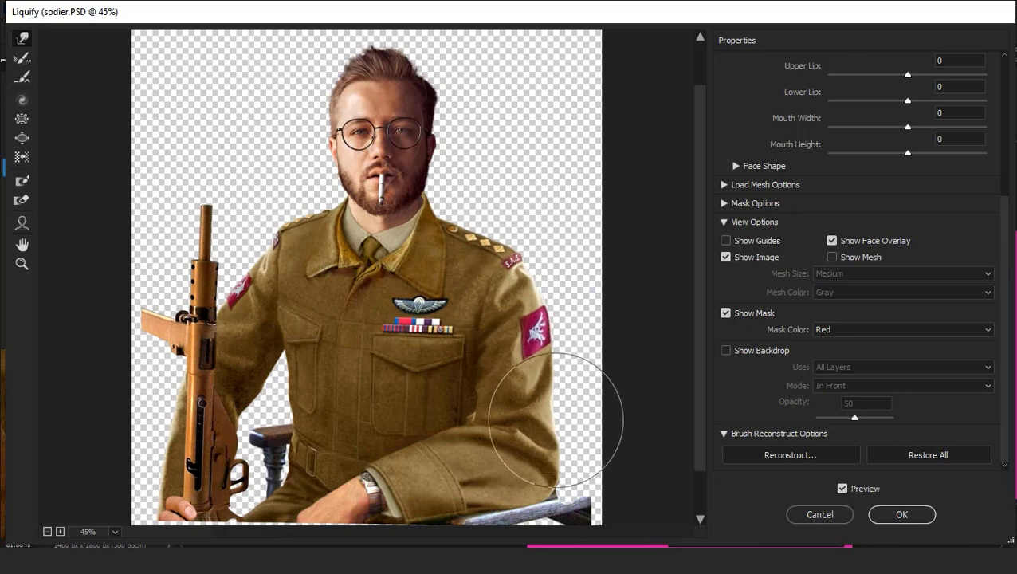
{"action": "mouse_move", "coordinate": [577, 389]}
{"action": "left_mouse_down"}
{"action": "mouse_move", "coordinate": [567, 363]}
{"action": "mouse_move", "coordinate": [556, 367]}
{"action": "mouse_move", "coordinate": [526, 295]}
{"action": "mouse_move", "coordinate": [548, 281]}
{"action": "mouse_move", "coordinate": [536, 254]}
{"action": "left_mouse_up"}
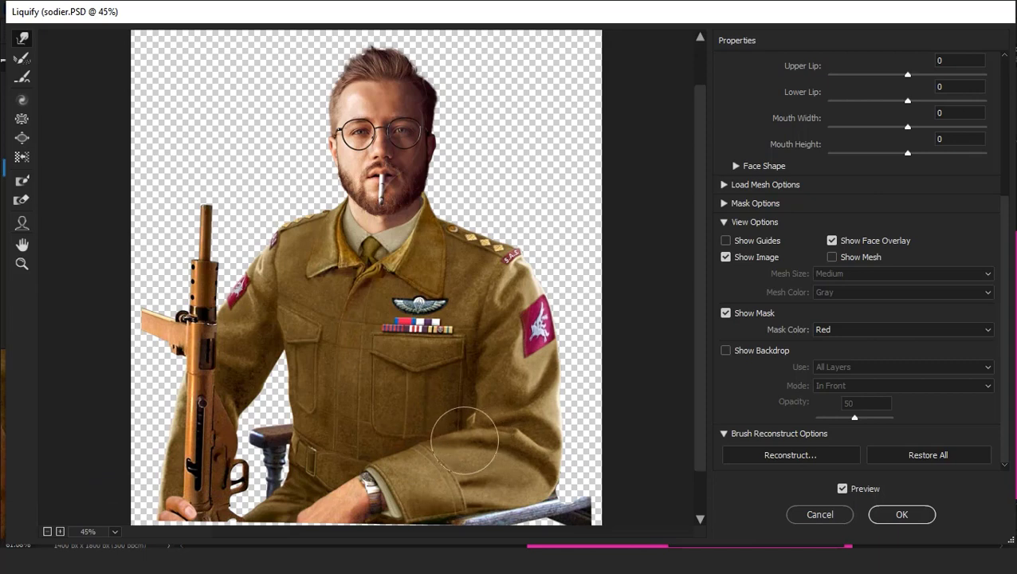
Enlarge the warp brush, review the whole soldier, and commit the Liquify reshaping
{"action": "scroll", "coordinate": [73, 455], "scroll_direction": "up", "scroll_amount": 2}
{"action": "scroll", "coordinate": [341, 445], "scroll_direction": "down", "scroll_amount": 3}
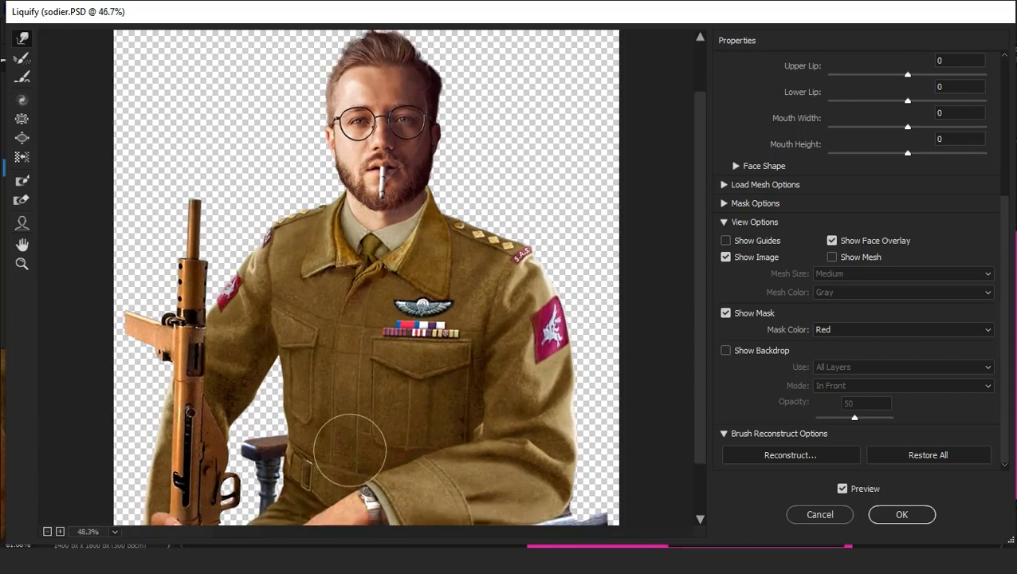
{"action": "scroll", "coordinate": [141, 474], "scroll_direction": "up", "scroll_amount": 2}
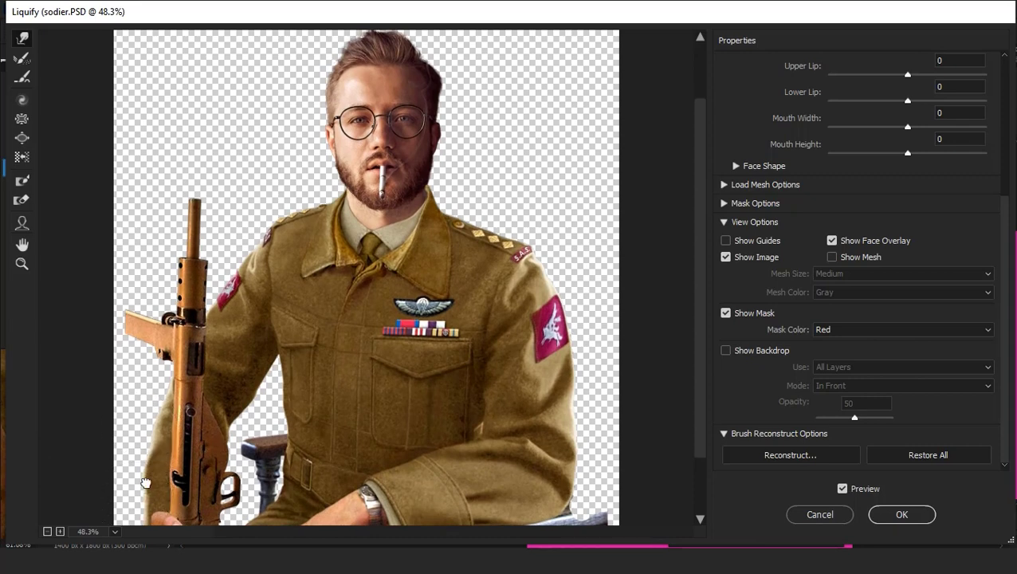
{"action": "scroll", "coordinate": [138, 433], "scroll_direction": "down", "scroll_amount": 2}
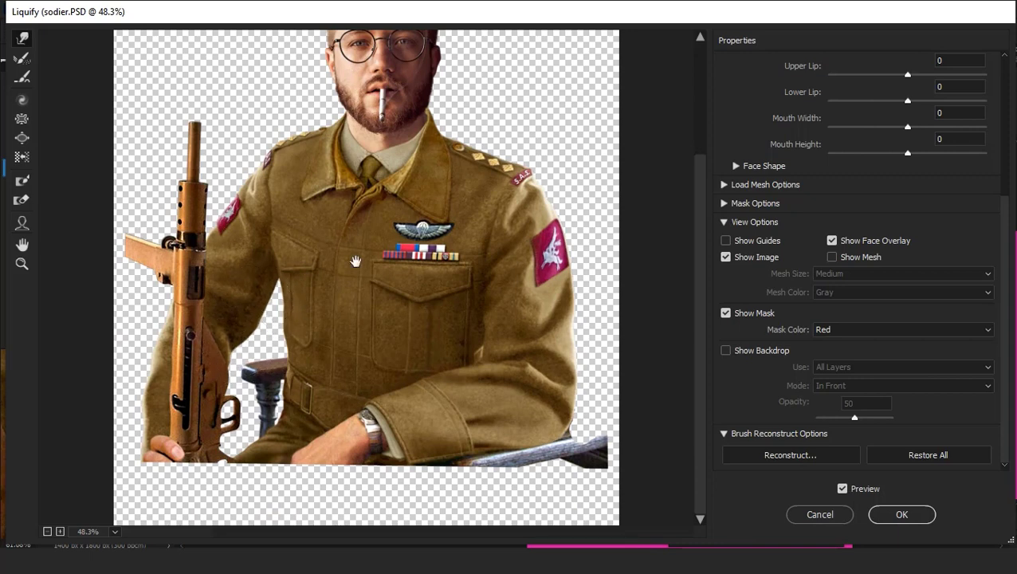
{"action": "scroll", "coordinate": [356, 261], "scroll_direction": "up", "scroll_amount": 3}
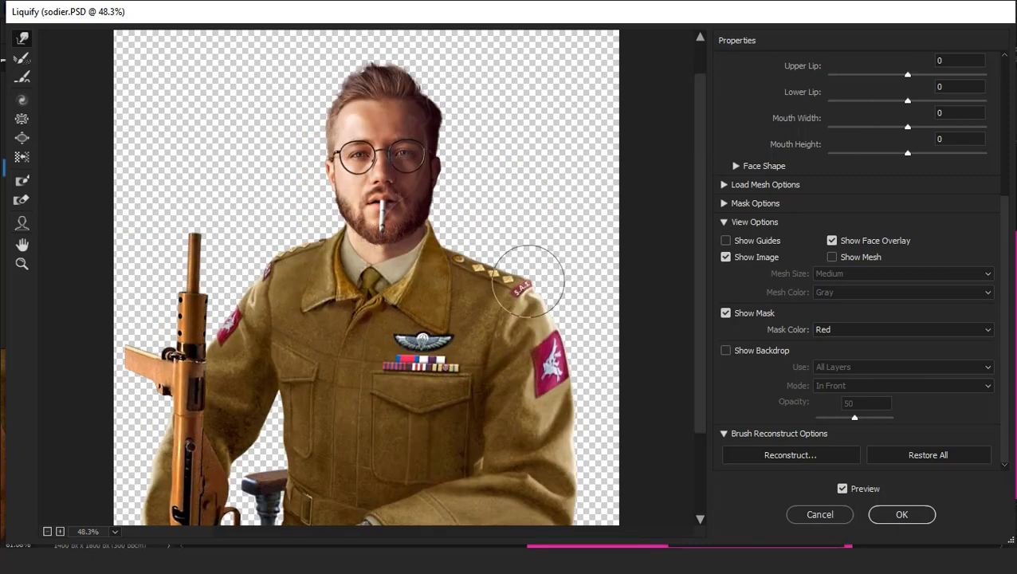
{"action": "key", "text": "bracketright"}
{"action": "key", "text": "bracketright"}
{"action": "key", "text": "bracketright"}
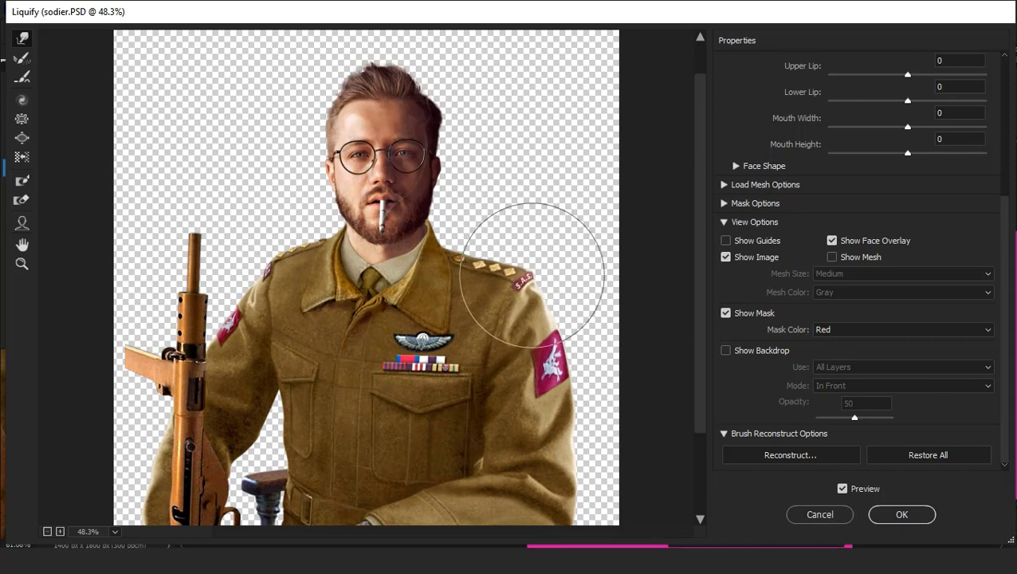
{"action": "key", "text": "ctrl+0"}
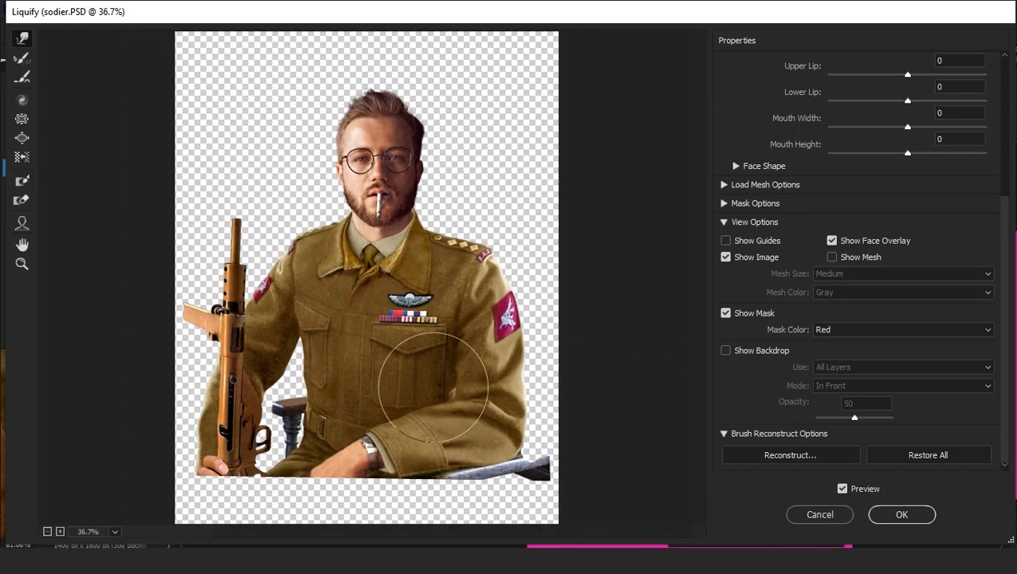
{"action": "key", "text": "ctrl+plus"}
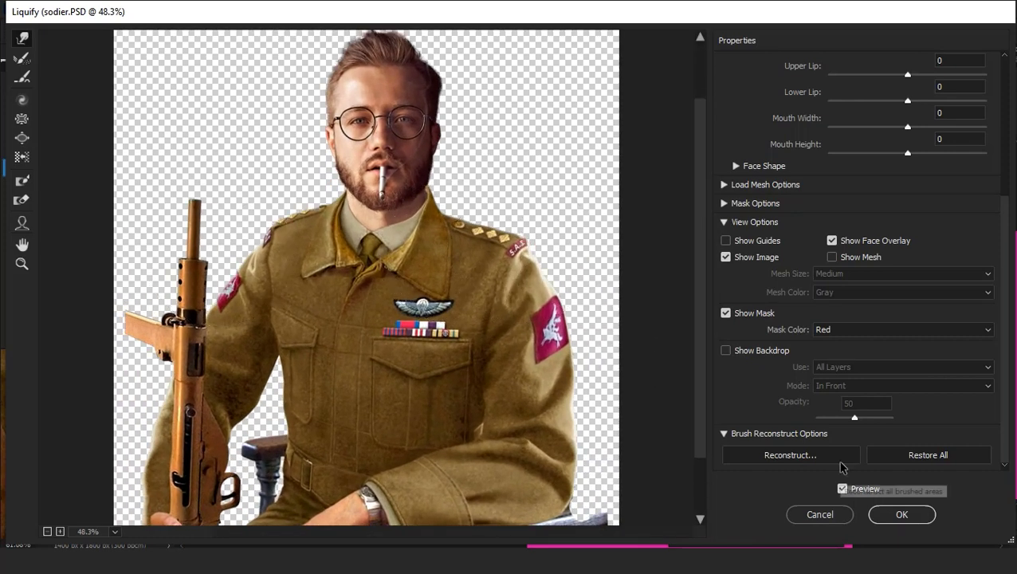
{"action": "left_click", "coordinate": [899, 519]}
Delete the room background's mask, then move and shrink the room photo within the frame
{"action": "key", "text": "ctrl+0"}
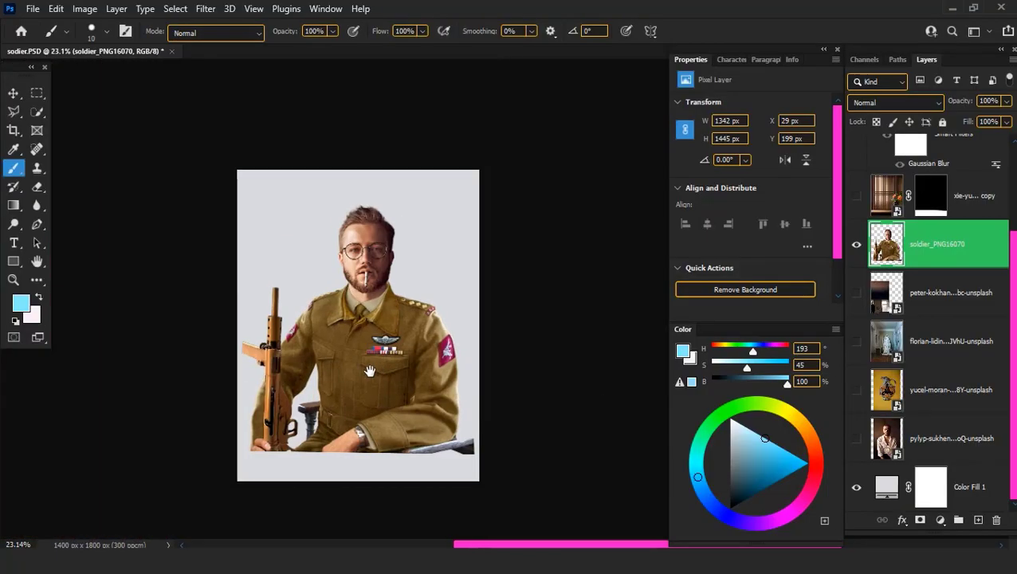
{"action": "right_click", "coordinate": [932, 195]}
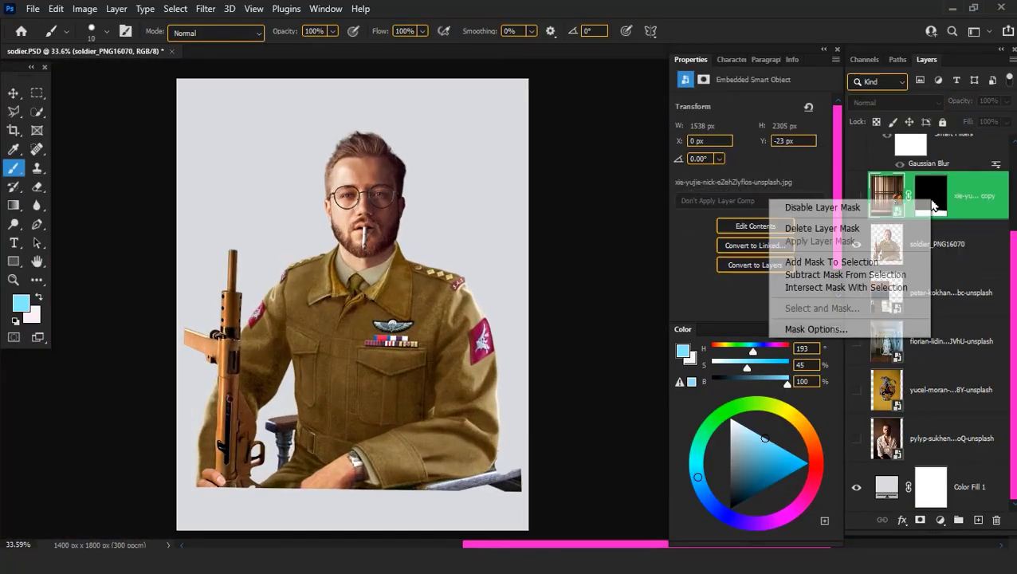
{"action": "left_click", "coordinate": [861, 222]}
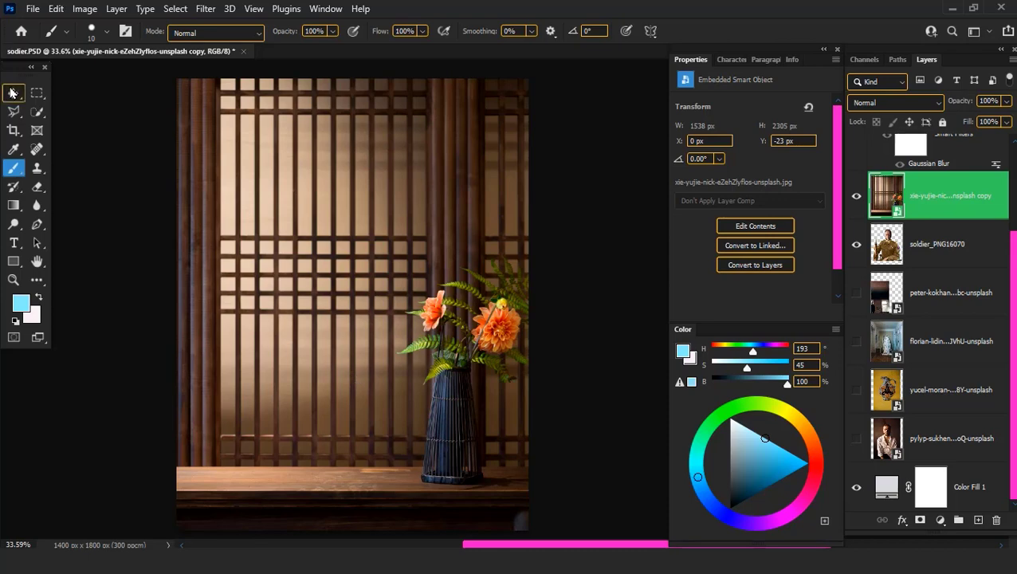
{"action": "left_click", "coordinate": [12, 94]}
{"action": "key", "text": "ctrl+minus"}
{"action": "left_click_drag", "start_coordinate": [399, 349], "coordinate": [387, 274]}
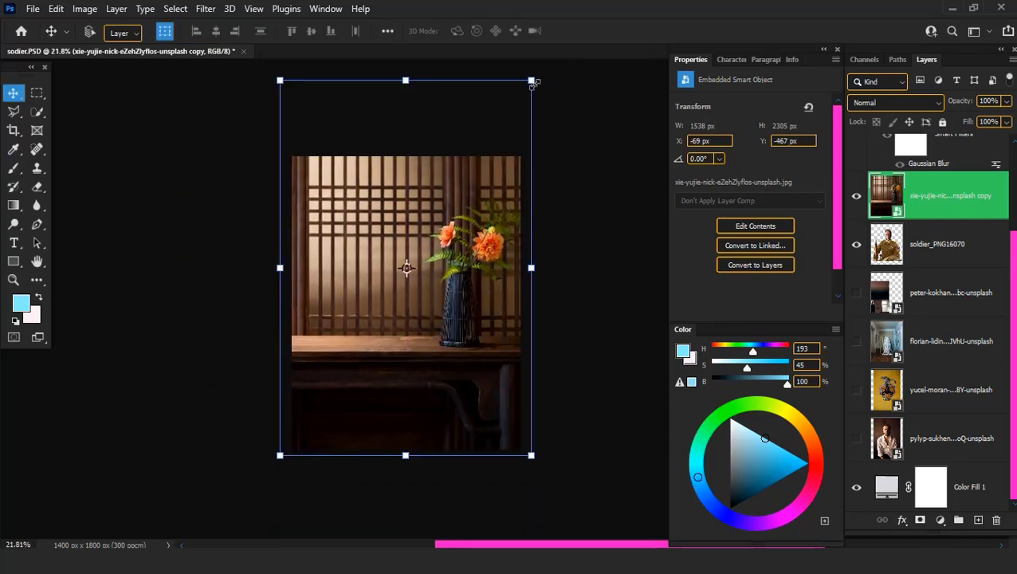
{"action": "left_click_drag", "start_coordinate": [534, 83], "coordinate": [479, 183]}
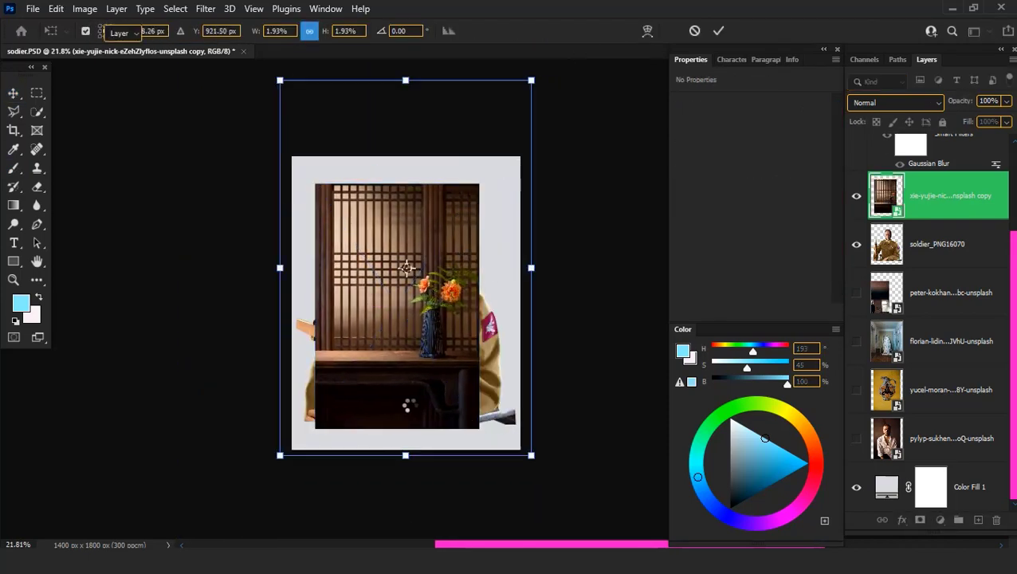
{"action": "key", "text": "Return"}
Polygonal-lasso around the wooden table area to select it
{"action": "scroll", "coordinate": [357, 366], "scroll_direction": "up", "scroll_amount": 5}
{"action": "key", "text": "l"}
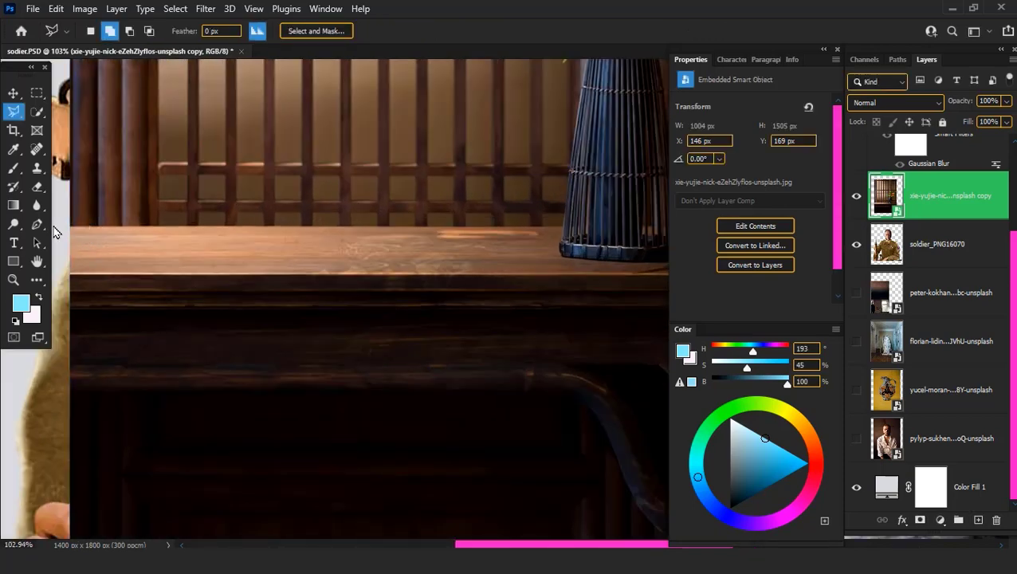
{"action": "left_click_drag", "start_coordinate": [515, 242], "coordinate": [157, 254]}
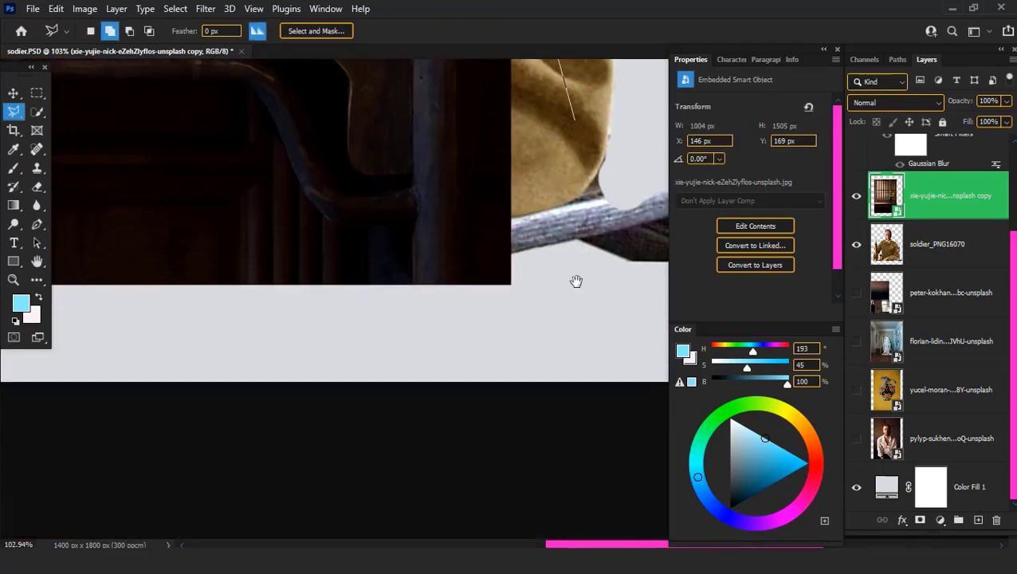
{"action": "left_click", "coordinate": [505, 341]}
{"action": "left_click", "coordinate": [431, 402]}
{"action": "left_click", "coordinate": [185, 537]}
{"action": "left_click", "coordinate": [121, 469]}
{"action": "scroll", "coordinate": [124, 321], "scroll_direction": "up", "scroll_amount": 5}
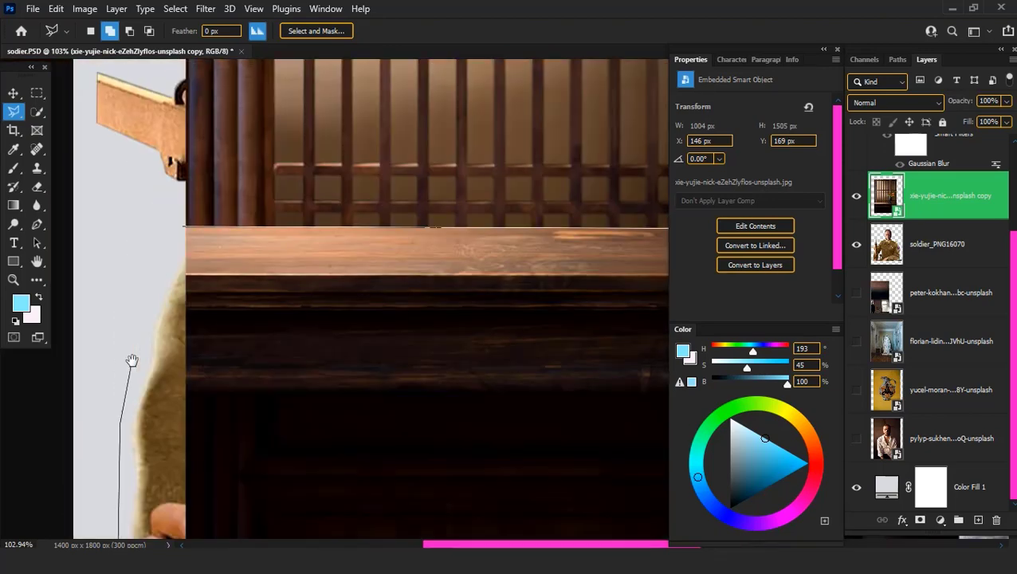
{"action": "left_click", "coordinate": [102, 275]}
{"action": "double_click", "coordinate": [115, 227]}
{"action": "key", "text": "ctrl+j"}
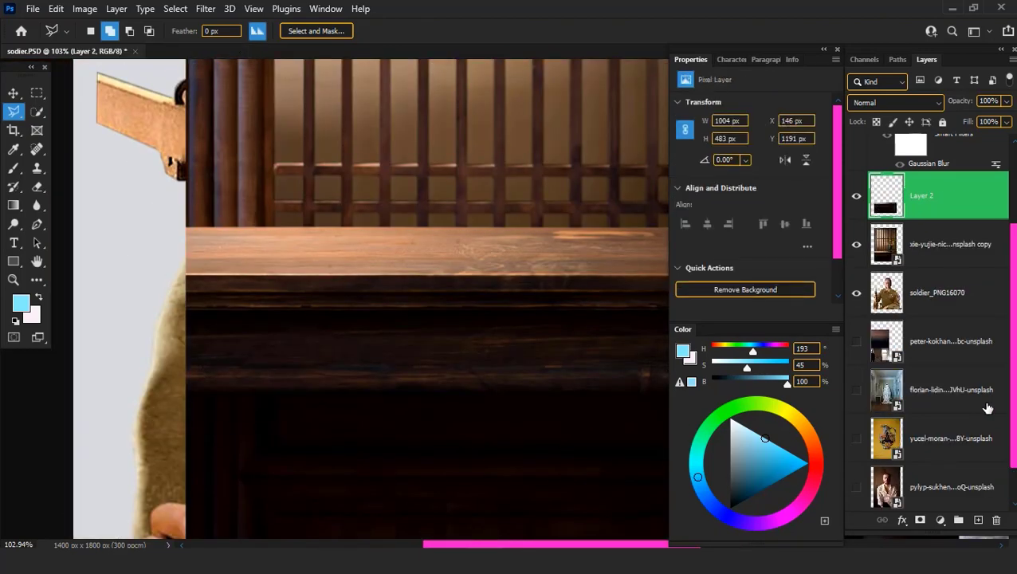
{"action": "left_click", "coordinate": [857, 244]}
{"action": "scroll", "coordinate": [415, 345], "scroll_direction": "down", "scroll_amount": 5}
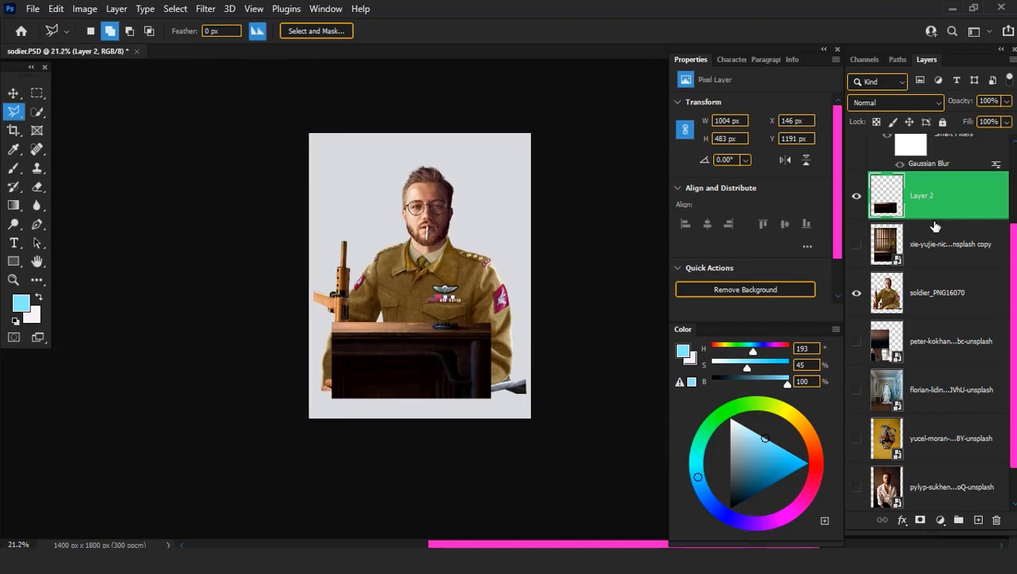
{"action": "scroll", "coordinate": [511, 331], "scroll_direction": "up", "scroll_amount": 1}
{"action": "scroll", "coordinate": [515, 335], "scroll_direction": "up", "scroll_amount": 5}
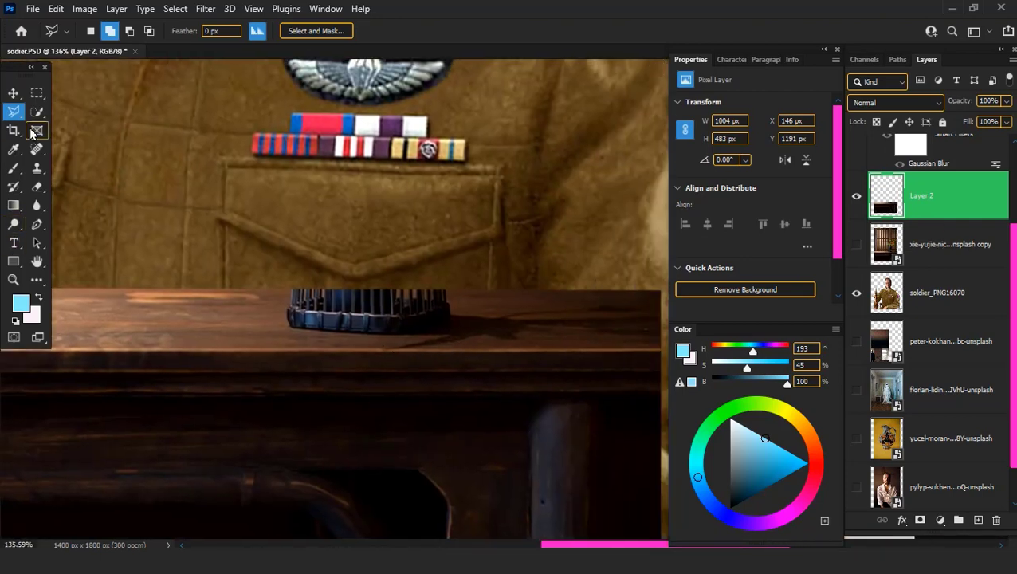
Duplicate the table layer and flip the copy horizontally
{"action": "scroll", "coordinate": [335, 335], "scroll_direction": "down", "scroll_amount": 2}
{"action": "scroll", "coordinate": [336, 341], "scroll_direction": "down", "scroll_amount": 2}
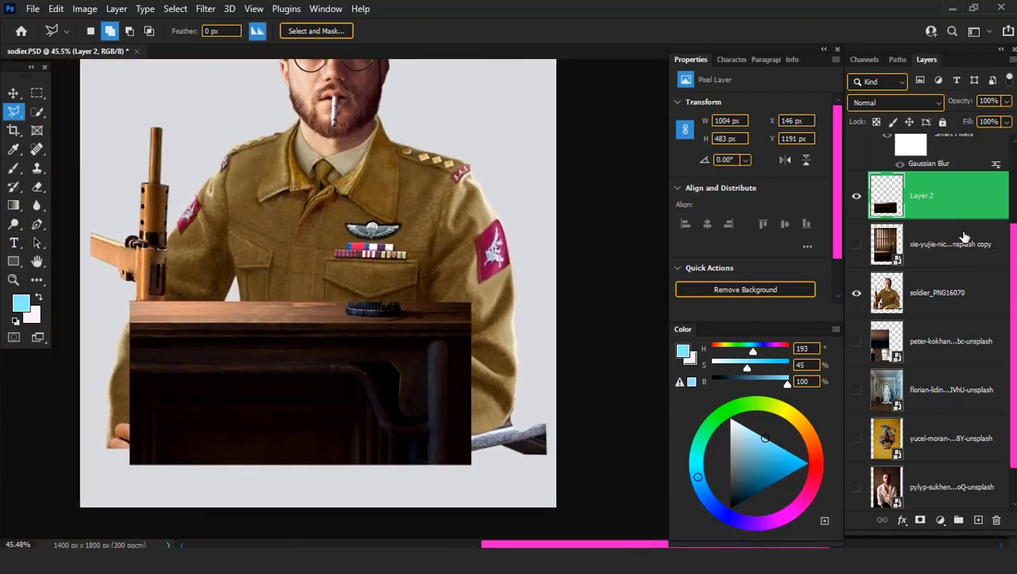
{"action": "key", "text": "ctrl+j"}
{"action": "key", "text": "v"}
{"action": "mouse_move", "coordinate": [471, 381]}
{"action": "left_mouse_down"}
{"action": "mouse_move", "coordinate": [431, 366]}
{"action": "mouse_move", "coordinate": [468, 419]}
{"action": "mouse_move", "coordinate": [484, 408]}
{"action": "mouse_move", "coordinate": [522, 415]}
{"action": "mouse_move", "coordinate": [556, 390]}
{"action": "mouse_move", "coordinate": [533, 393]}
{"action": "left_mouse_up"}
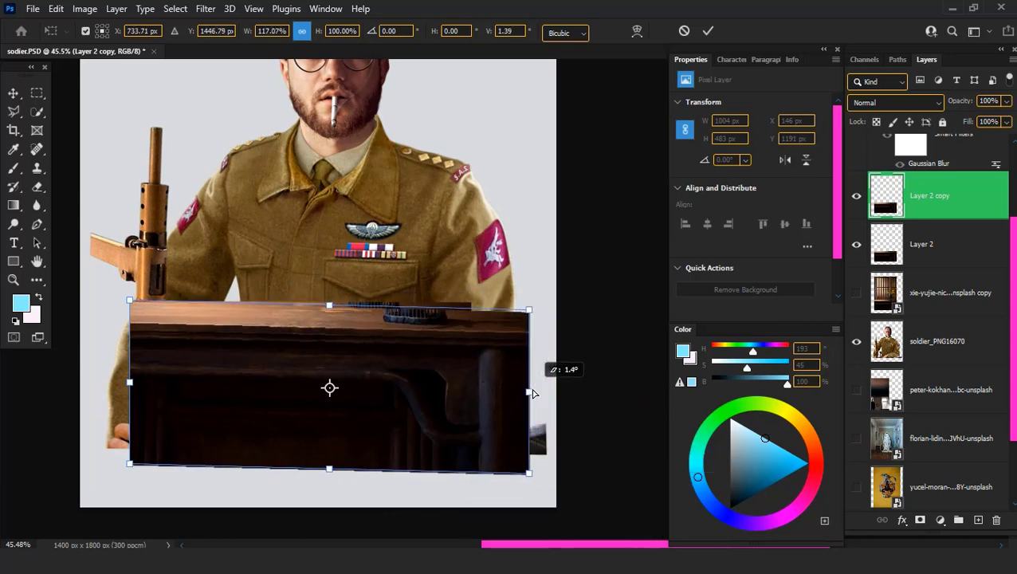
{"action": "key", "text": "ctrl+z"}
{"action": "key", "text": "ctrl+z"}
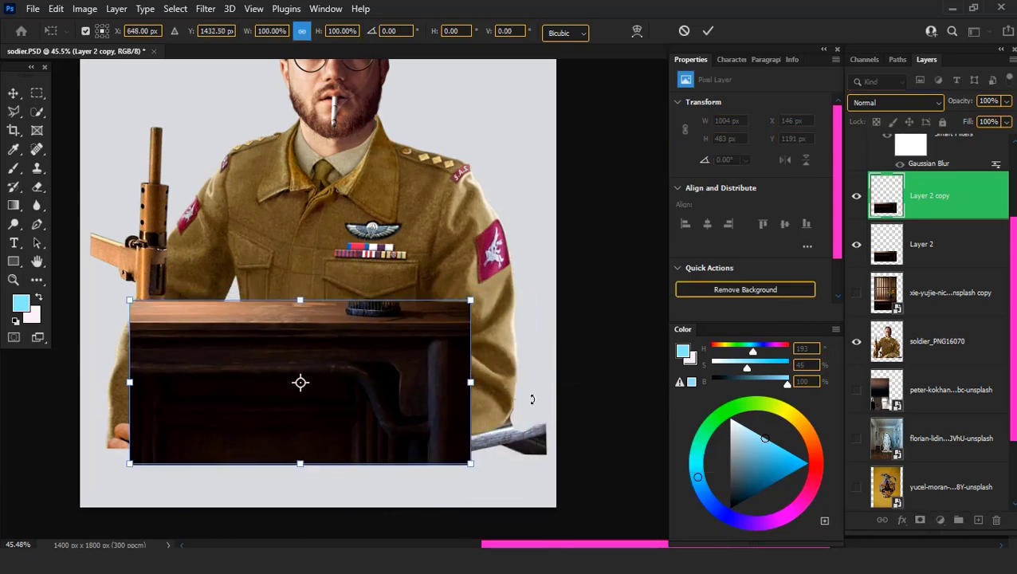
{"action": "right_click", "coordinate": [399, 381]}
{"action": "left_click", "coordinate": [343, 353]}
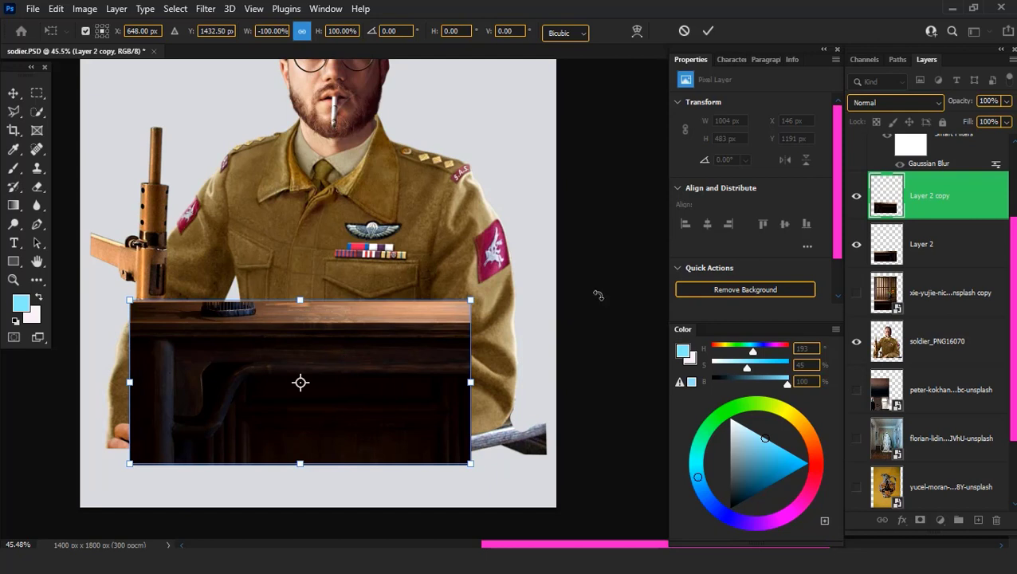
{"action": "left_click", "coordinate": [708, 30]}
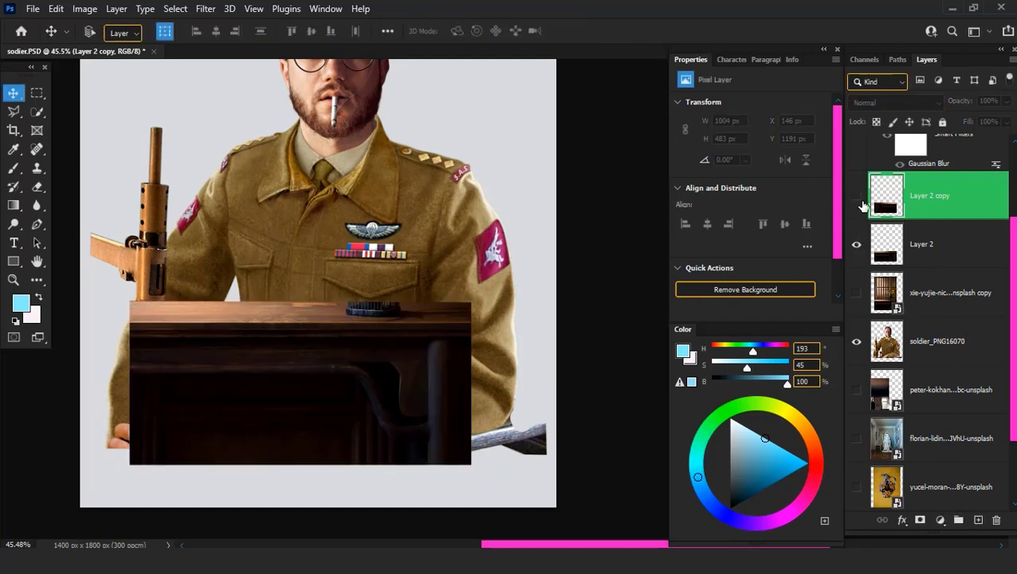
Add a layer mask to the mirrored copy and blend it into the original with a gradient
{"action": "left_click", "coordinate": [920, 520]}
{"action": "left_click", "coordinate": [15, 207]}
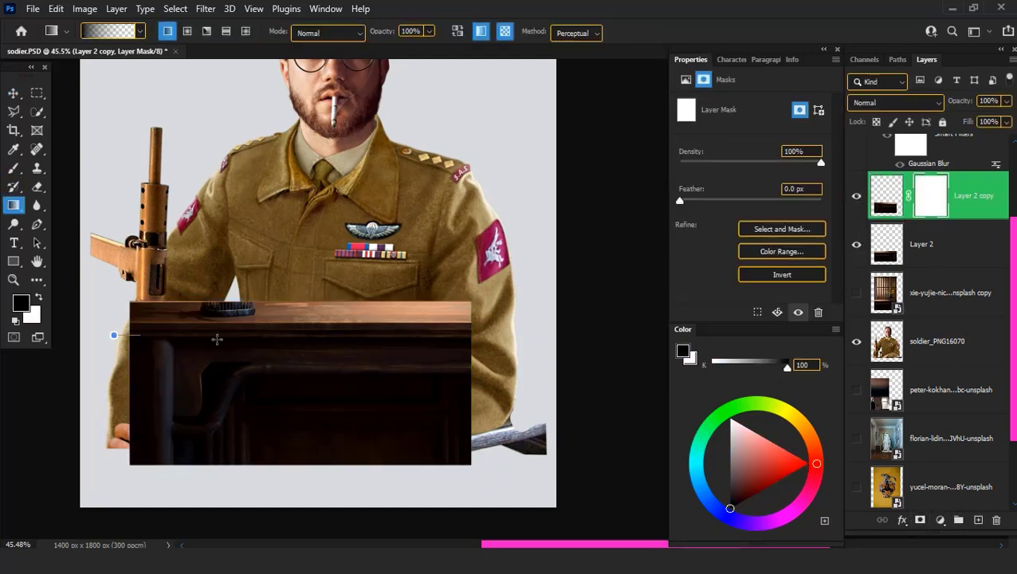
{"action": "left_click_drag", "start_coordinate": [117, 335], "coordinate": [339, 350]}
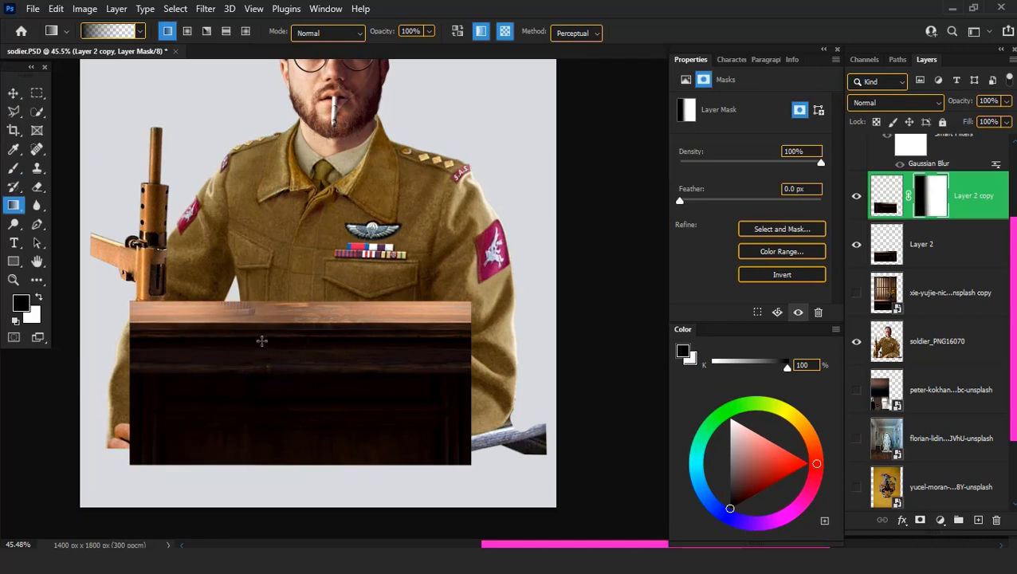
{"action": "scroll", "coordinate": [258, 356], "scroll_direction": "up", "scroll_amount": 3}
{"action": "scroll", "coordinate": [262, 356], "scroll_direction": "up", "scroll_amount": 2}
{"action": "left_click_drag", "start_coordinate": [227, 386], "coordinate": [318, 385]}
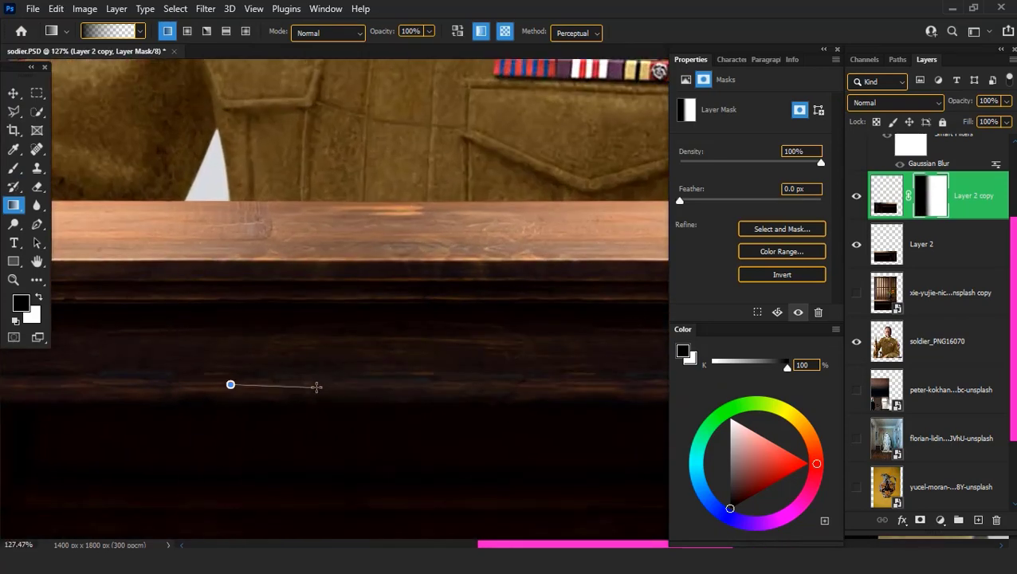
{"action": "scroll", "coordinate": [318, 387], "scroll_direction": "down", "scroll_amount": 2}
{"action": "scroll", "coordinate": [318, 386], "scroll_direction": "down", "scroll_amount": 3}
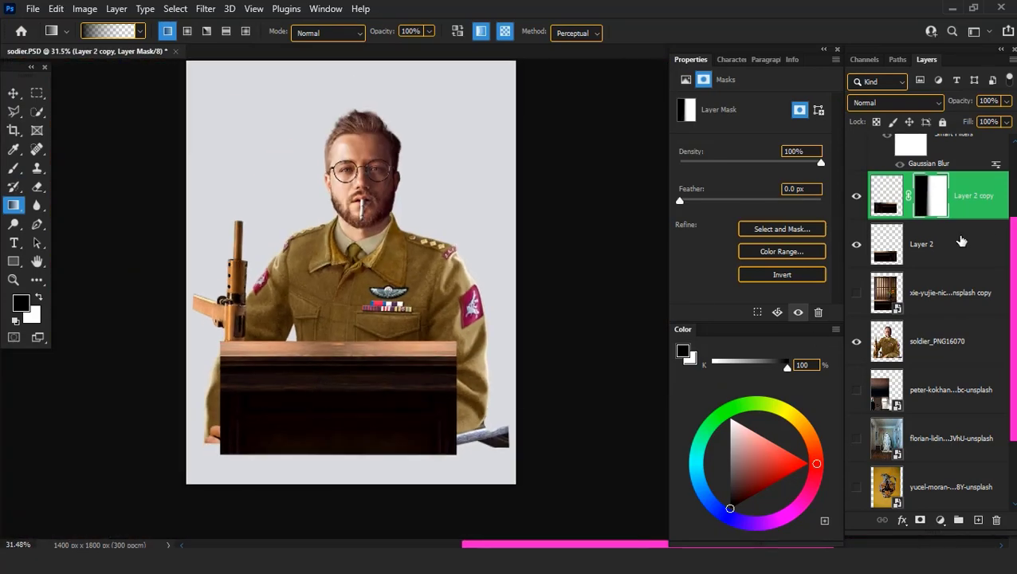
Combine Layer 2 and its mirrored copy into one smart object
{"action": "left_click", "coordinate": [962, 242], "text": "shift"}
{"action": "right_click", "coordinate": [962, 242]}
{"action": "left_click", "coordinate": [880, 227]}
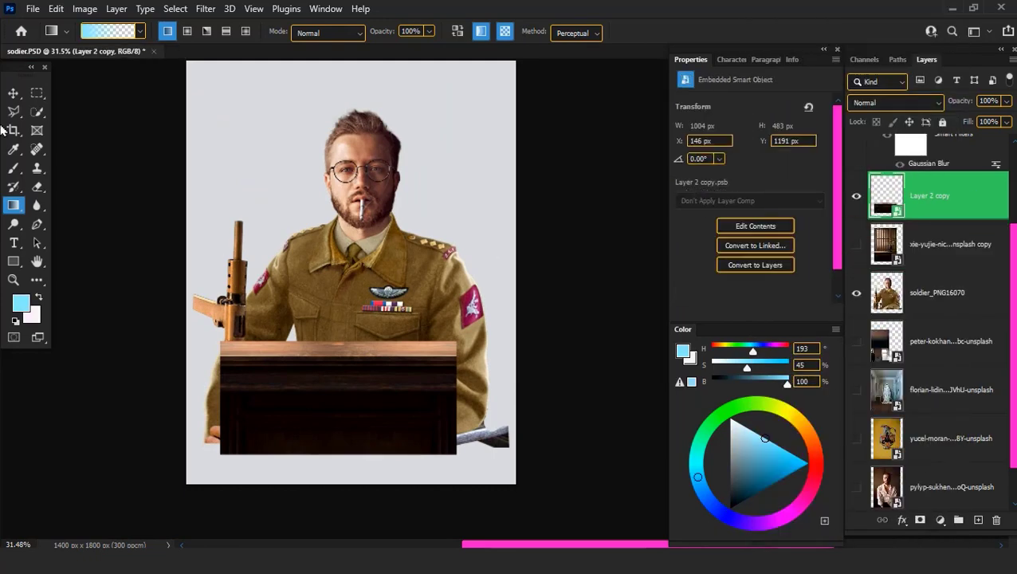
Enlarge the table smart object to about 139% and move it down and left
{"action": "key", "text": "ctrl+t"}
{"action": "scroll", "coordinate": [458, 311], "scroll_direction": "down", "scroll_amount": 2}
{"action": "left_click_drag", "start_coordinate": [457, 331], "coordinate": [522, 316]}
{"action": "left_click_drag", "start_coordinate": [462, 395], "coordinate": [426, 424]}
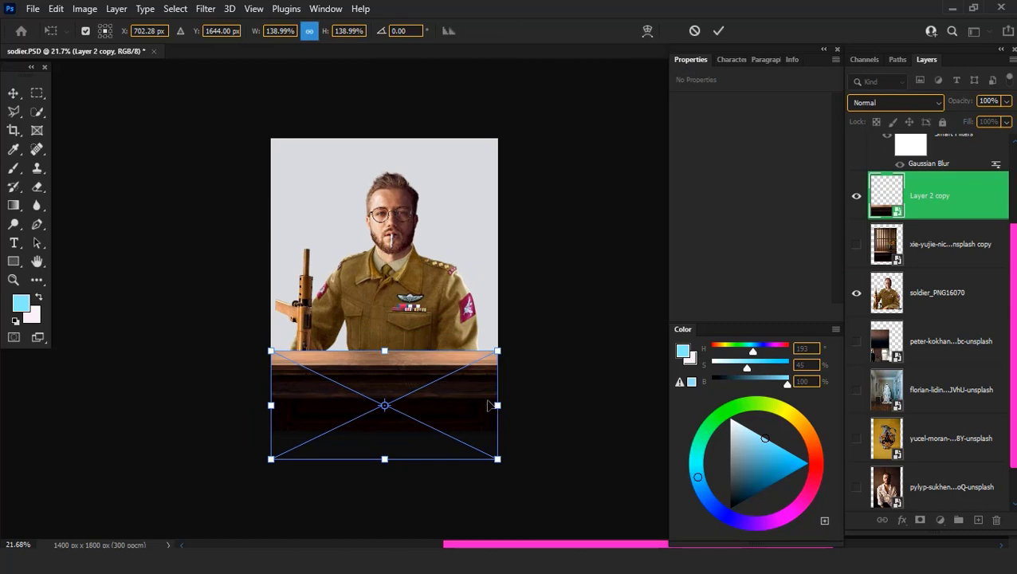
{"action": "key", "text": "Return"}
Duplicate the enlarged table and scale the copy larger and lower
{"action": "key", "text": "ctrl+j"}
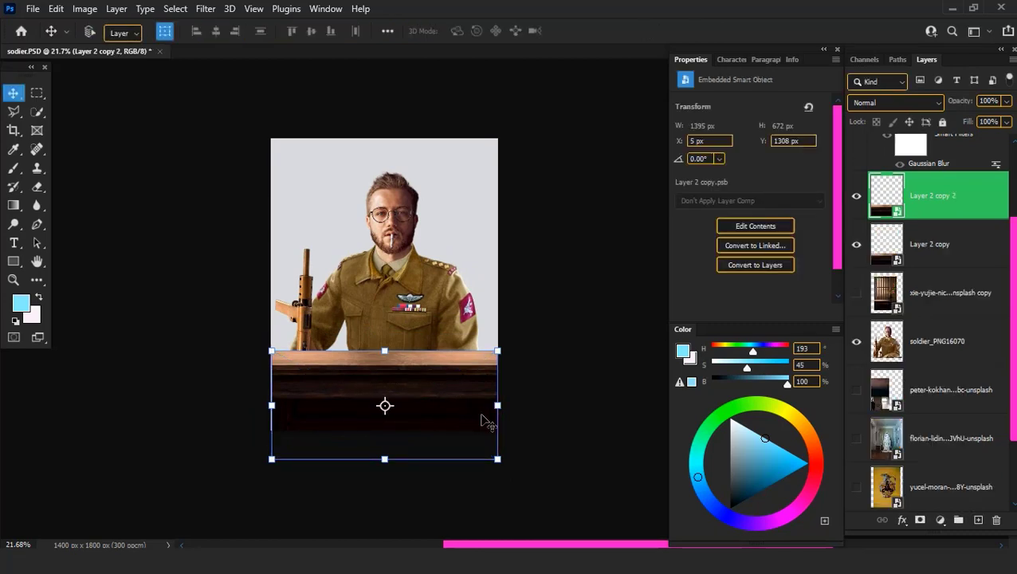
{"action": "scroll", "coordinate": [487, 423], "scroll_direction": "down", "scroll_amount": 3}
{"action": "mouse_move", "coordinate": [450, 388]}
{"action": "left_mouse_down"}
{"action": "mouse_move", "coordinate": [541, 387]}
{"action": "mouse_move", "coordinate": [410, 414]}
{"action": "left_mouse_up"}
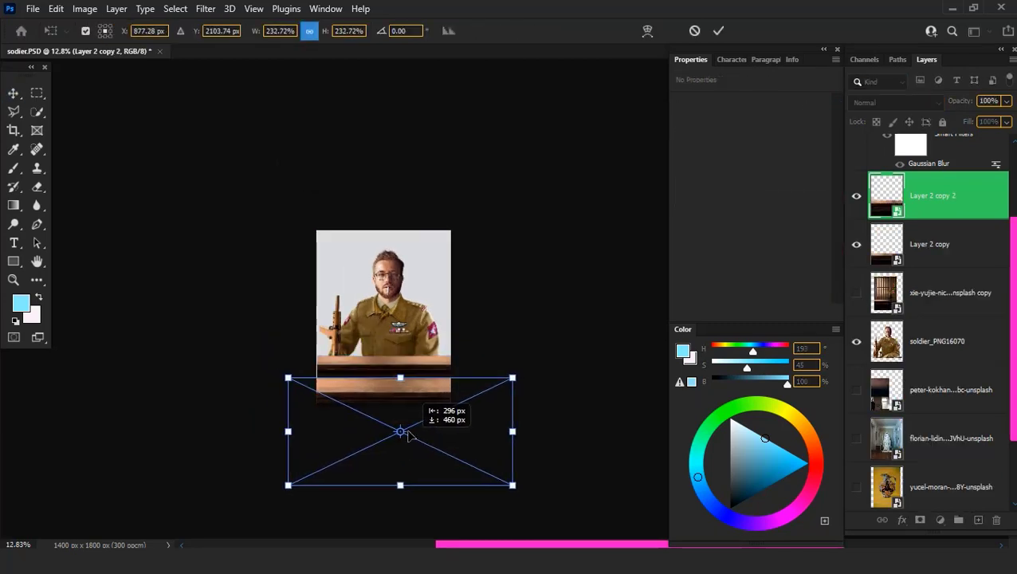
{"action": "scroll", "coordinate": [411, 414], "scroll_direction": "up", "scroll_amount": 3}
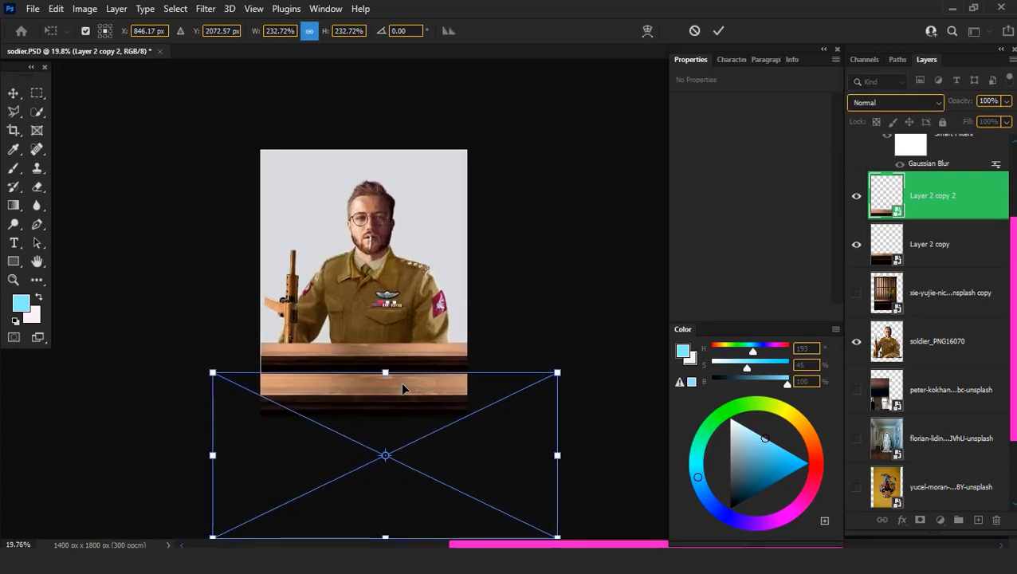
{"action": "key", "text": "Return"}
Nudge the first table layer slightly lower, keeping its original width
{"action": "scroll", "coordinate": [409, 351], "scroll_direction": "up", "scroll_amount": 3}
{"action": "left_click", "coordinate": [407, 353]}
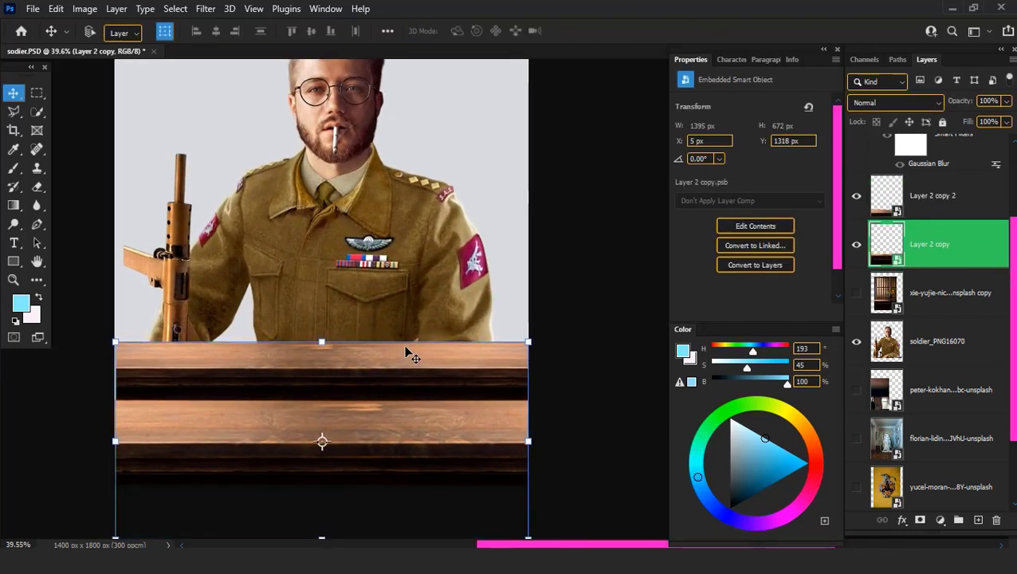
{"action": "left_click_drag", "start_coordinate": [406, 353], "coordinate": [409, 356]}
{"action": "scroll", "coordinate": [409, 356], "scroll_direction": "down", "scroll_amount": 3}
{"action": "key", "text": "ctrl+t"}
{"action": "left_click_drag", "start_coordinate": [479, 355], "coordinate": [498, 354]}
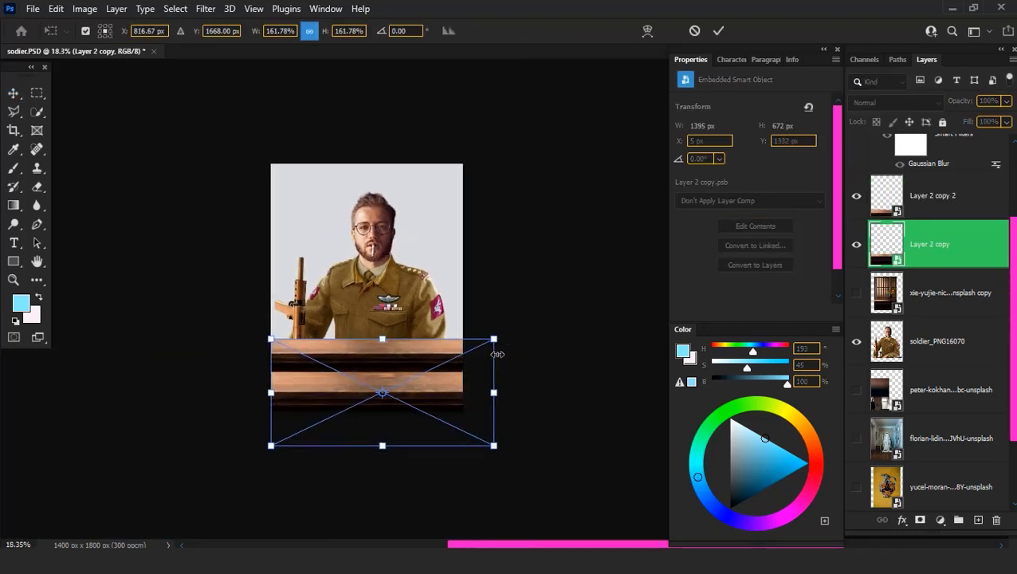
{"action": "key", "text": "ctrl+z"}
{"action": "key", "text": "Return"}
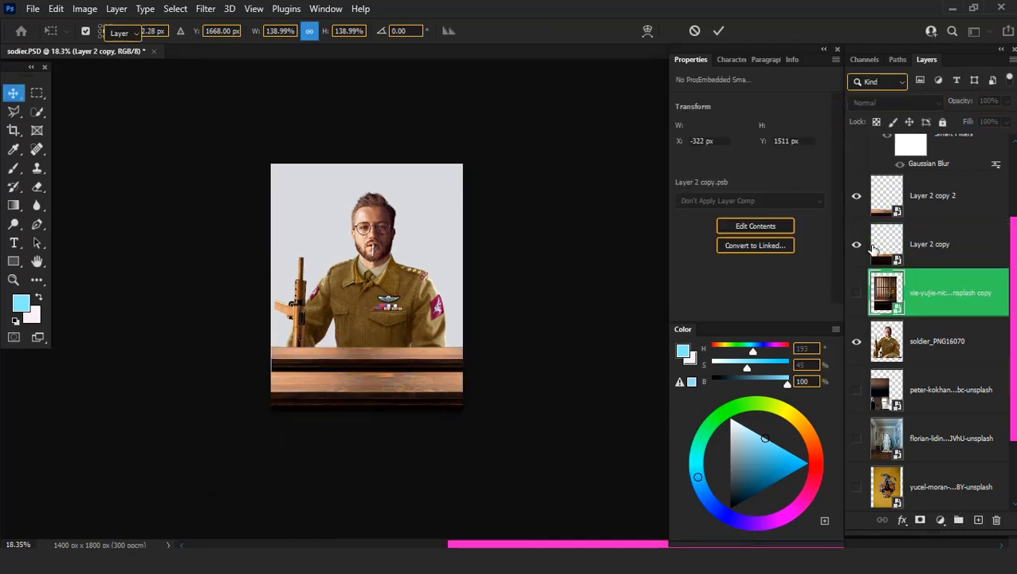
Stretch the table duplicate to about 292% width
{"action": "left_click", "coordinate": [933, 195]}
{"action": "key", "text": "ctrl+t"}
{"action": "left_click_drag", "start_coordinate": [544, 415], "coordinate": [631, 414]}
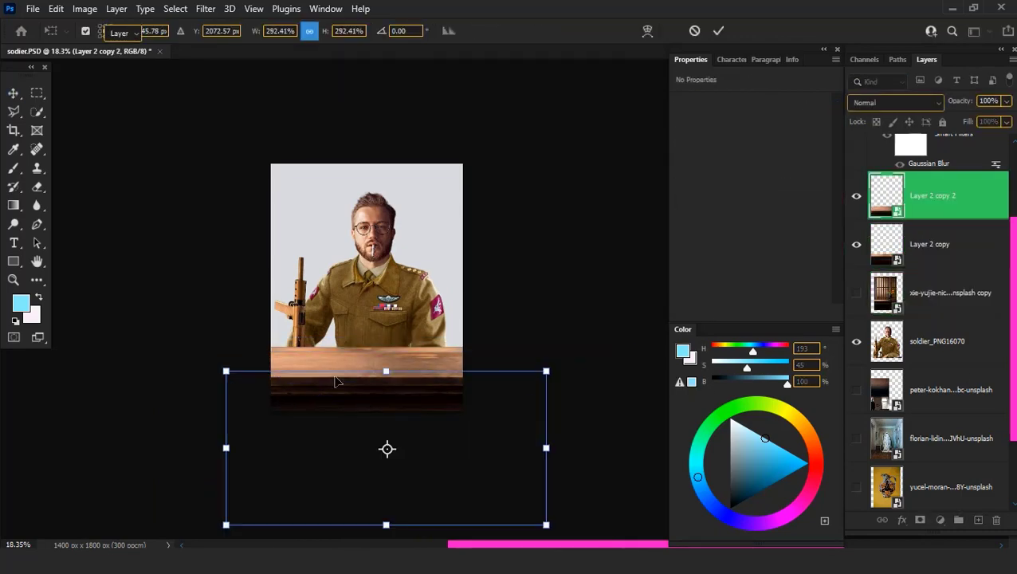
{"action": "key", "text": "Return"}
{"action": "left_click", "coordinate": [206, 9]}
Apply a soft, low-radius Gaussian Blur to Layer 2 copy 2
{"action": "left_click", "coordinate": [451, 231]}
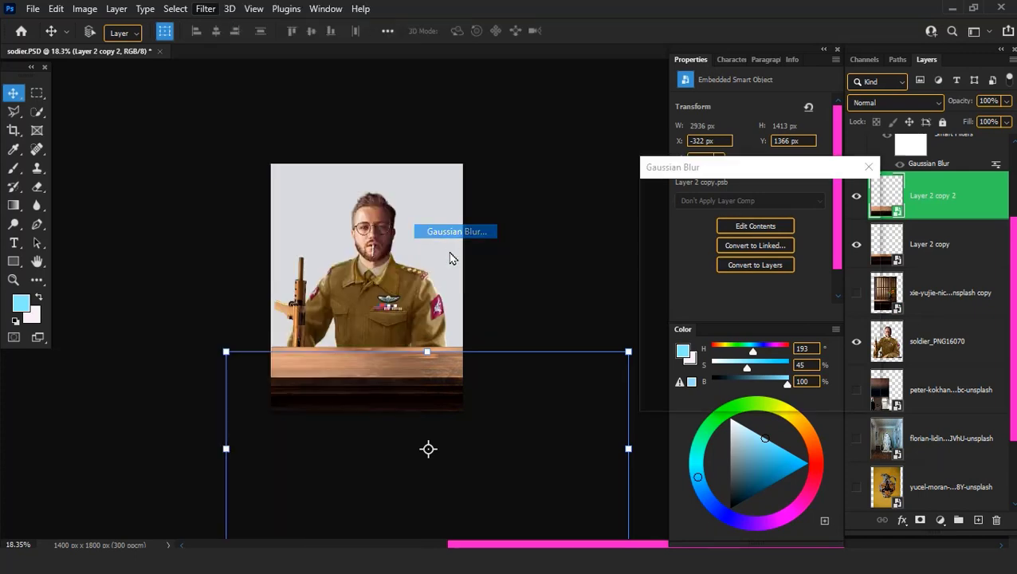
{"action": "mouse_move", "coordinate": [735, 403]}
{"action": "left_mouse_down"}
{"action": "mouse_move", "coordinate": [700, 405]}
{"action": "mouse_move", "coordinate": [720, 404]}
{"action": "left_mouse_up"}
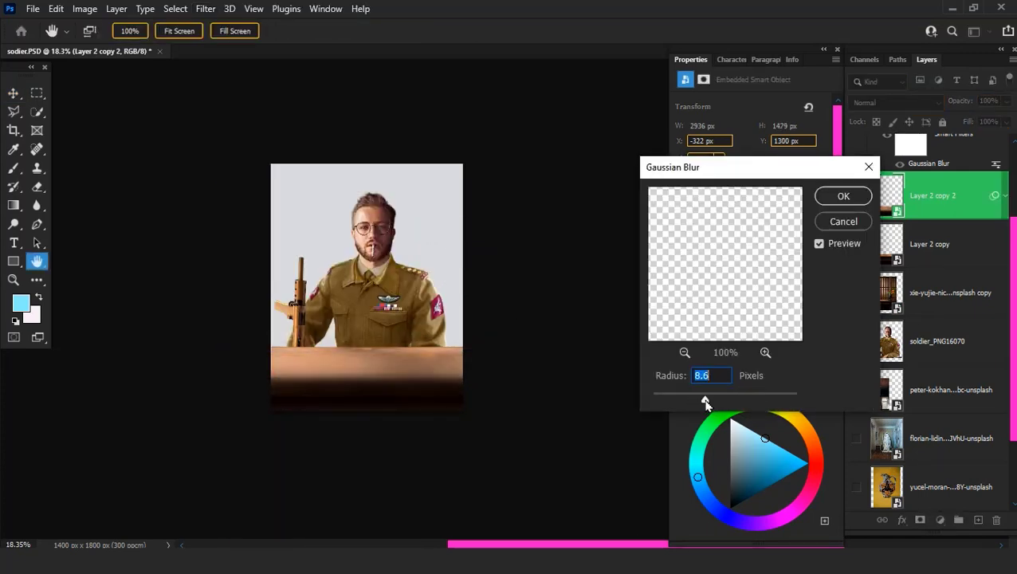
{"action": "left_click", "coordinate": [843, 196]}
Darken the blurred duplicate with Hue/Saturation at Saturation +16, Lightness −39
{"action": "left_click", "coordinate": [87, 8]}
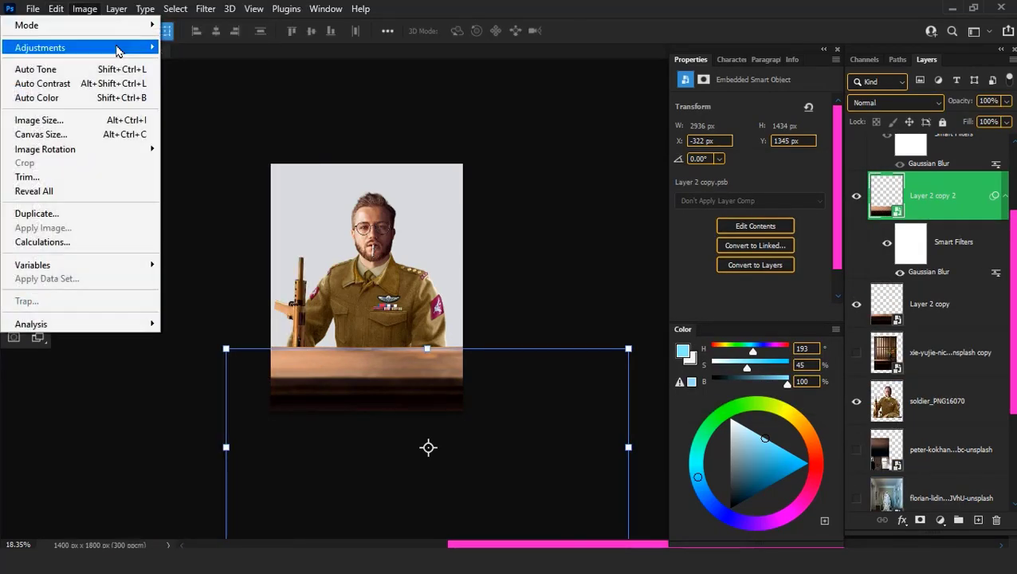
{"action": "mouse_move", "coordinate": [39, 47]}
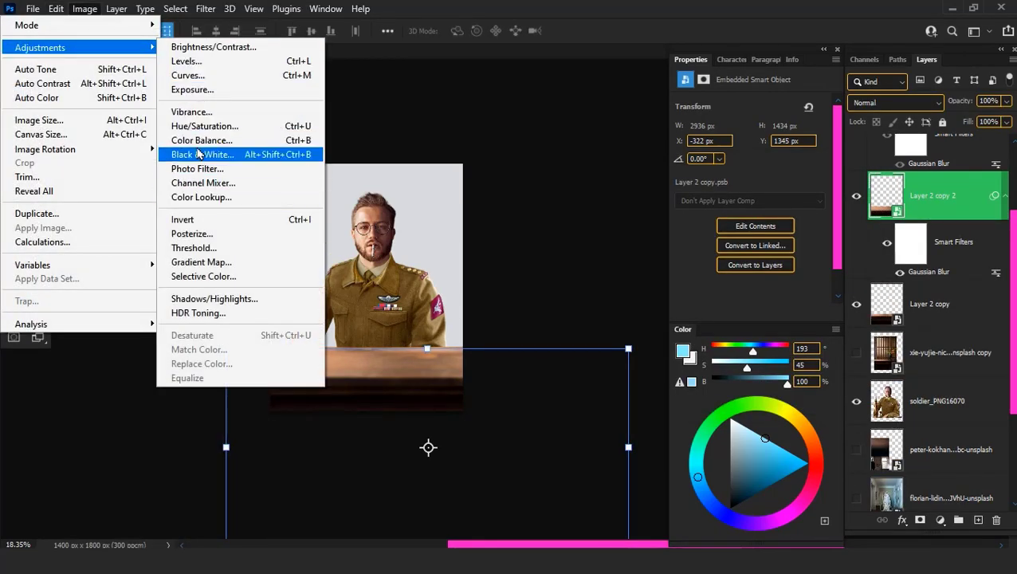
{"action": "left_click", "coordinate": [204, 126]}
{"action": "left_click_drag", "start_coordinate": [459, 94], "coordinate": [622, 134]}
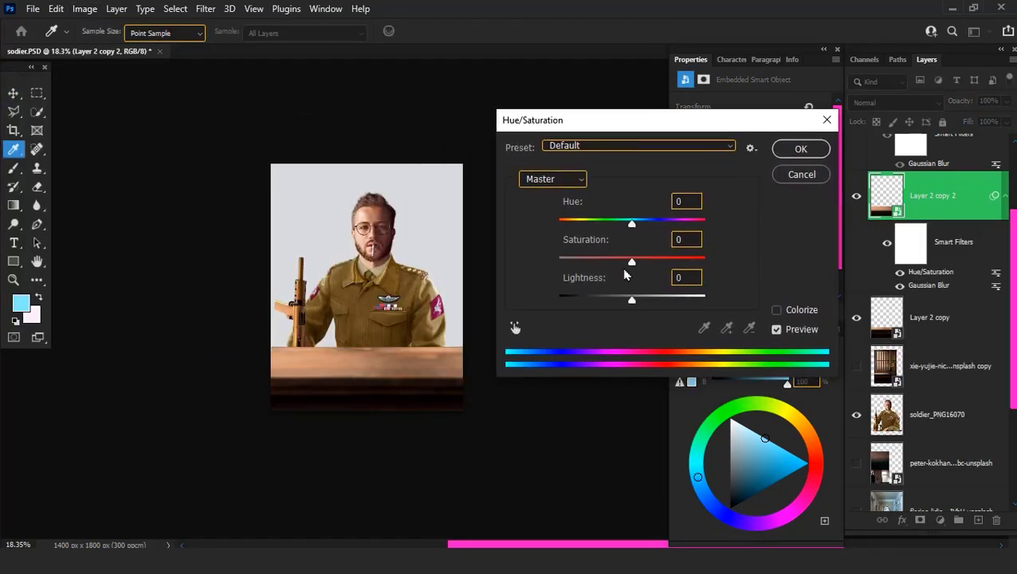
{"action": "mouse_move", "coordinate": [632, 299]}
{"action": "left_mouse_down"}
{"action": "mouse_move", "coordinate": [559, 301]}
{"action": "mouse_move", "coordinate": [606, 310]}
{"action": "left_mouse_up"}
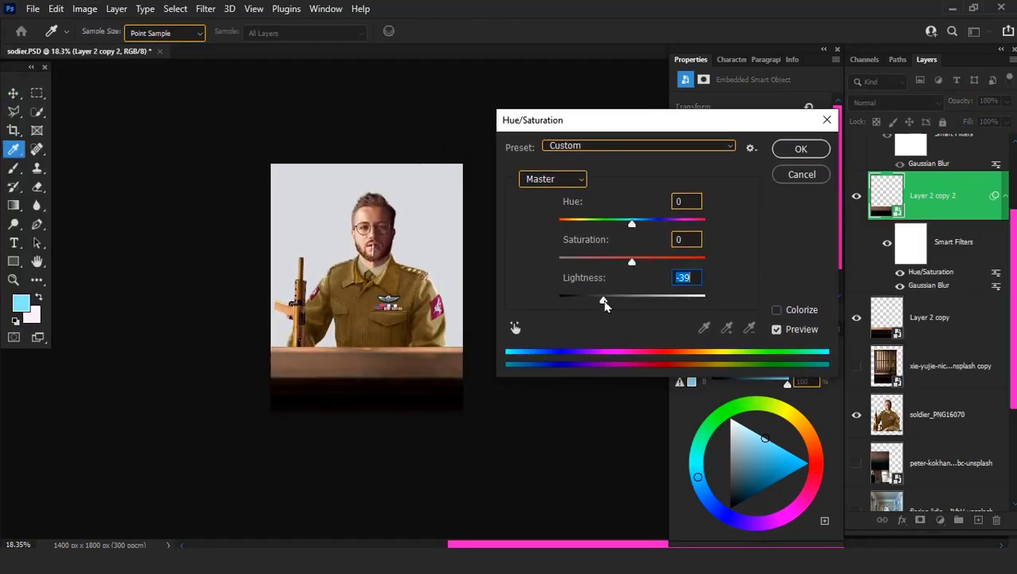
{"action": "left_click", "coordinate": [804, 156]}
Shift the desk layer into position and select the main table layer
{"action": "key", "text": "v"}
{"action": "scroll", "coordinate": [427, 447], "scroll_direction": "up", "scroll_amount": 3}
{"action": "mouse_move", "coordinate": [368, 368]}
{"action": "left_mouse_down"}
{"action": "mouse_move", "coordinate": [320, 384]}
{"action": "mouse_move", "coordinate": [321, 368]}
{"action": "mouse_move", "coordinate": [429, 355]}
{"action": "left_mouse_up"}
{"action": "left_click", "coordinate": [930, 319]}
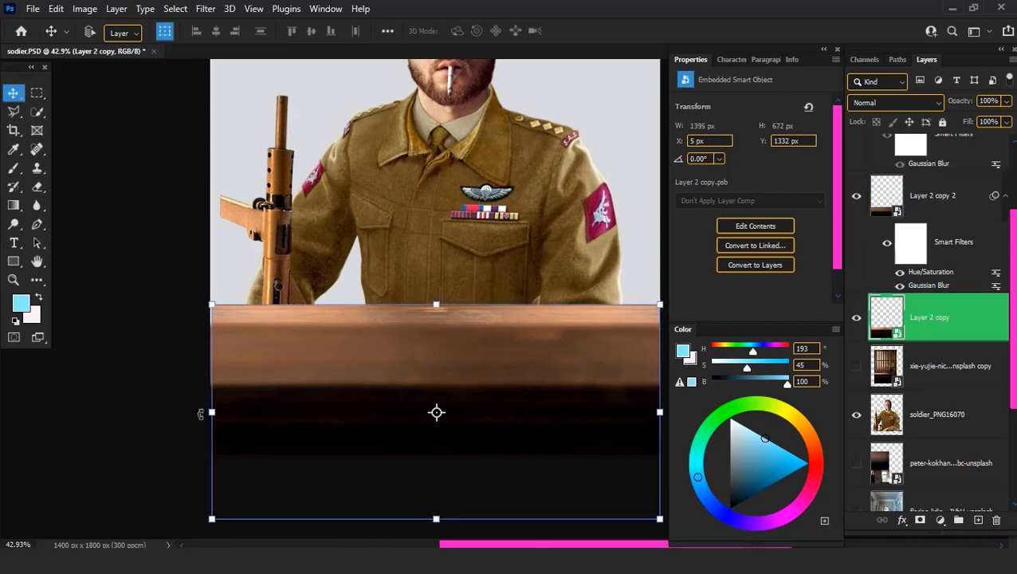
Widen the main desk leftward and give it Topaz Adjust 5's HDR Dynamic Pop preset
{"action": "left_click_drag", "start_coordinate": [200, 414], "coordinate": [192, 411]}
{"action": "key", "text": "Return"}
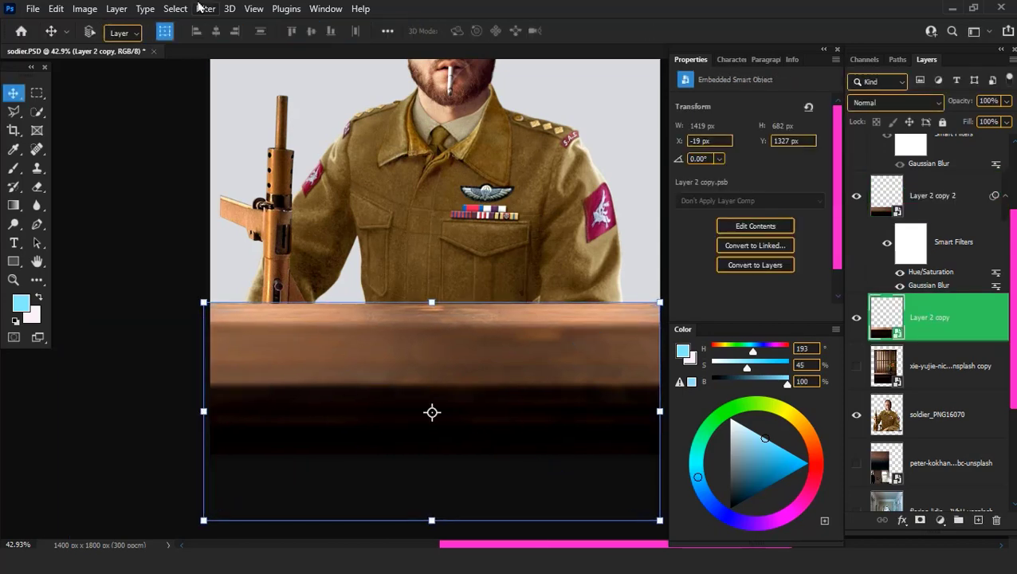
{"action": "left_click", "coordinate": [206, 9]}
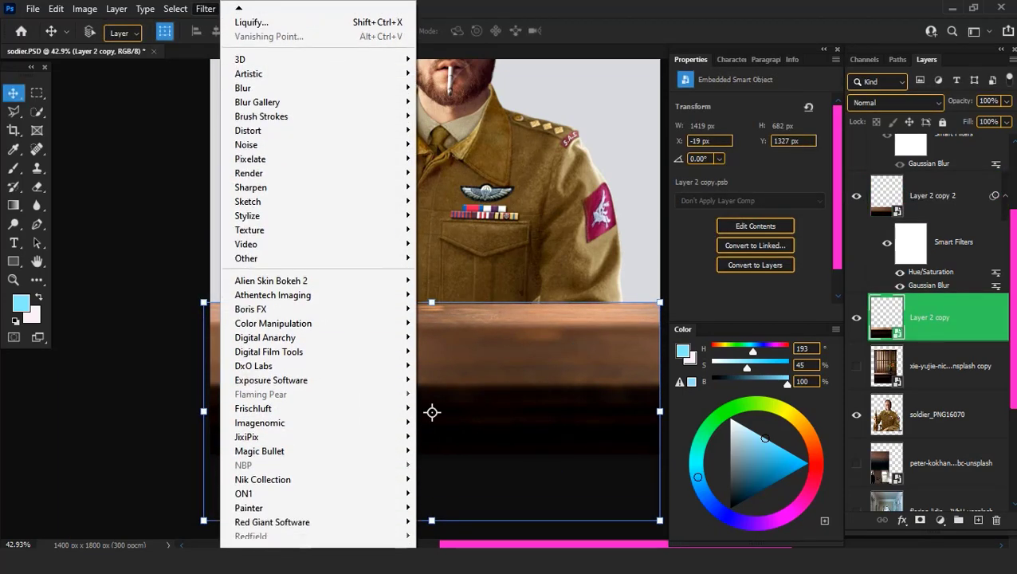
{"action": "left_click", "coordinate": [480, 233]}
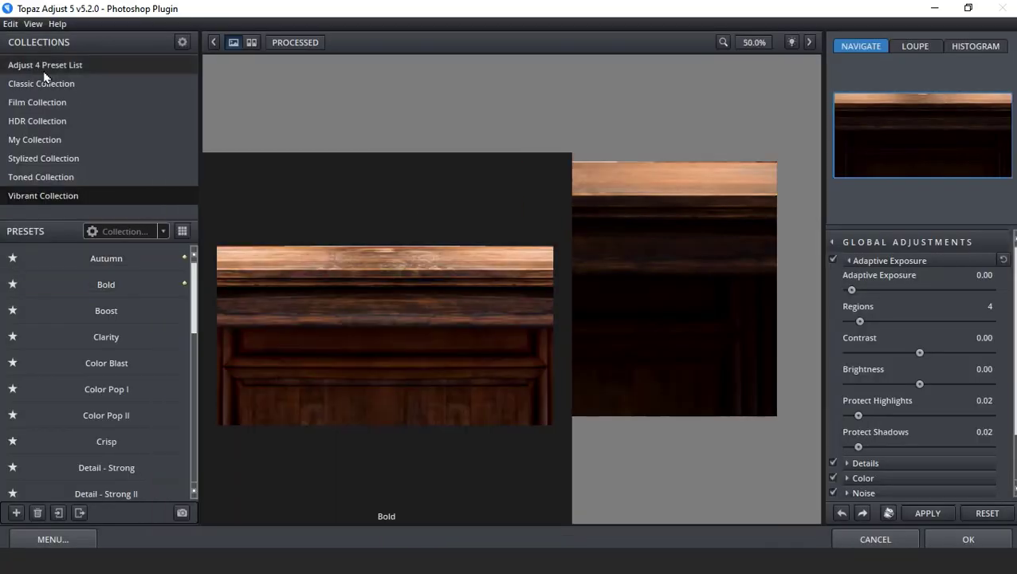
{"action": "left_click", "coordinate": [55, 120]}
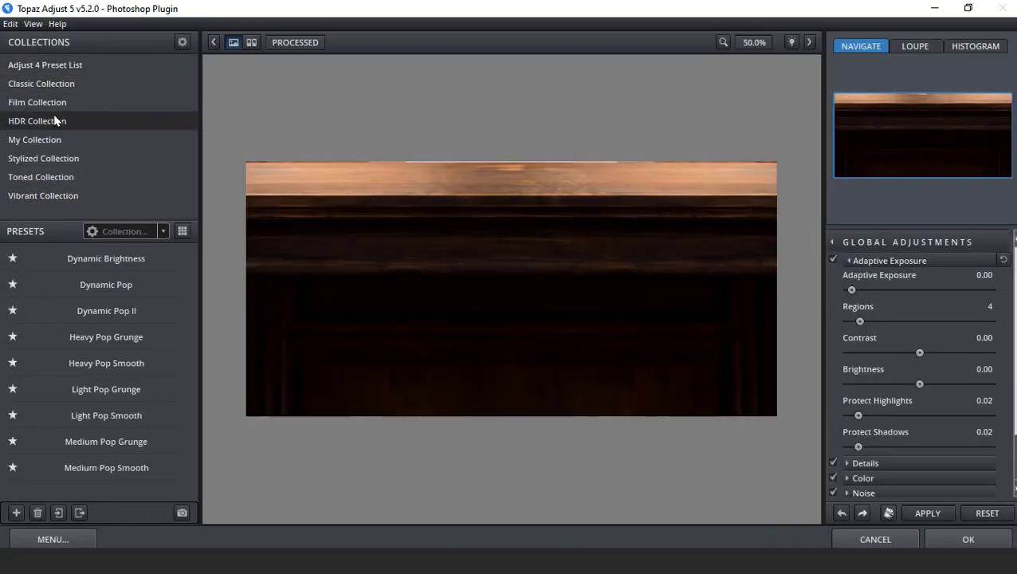
{"action": "left_click", "coordinate": [121, 290]}
{"action": "left_click", "coordinate": [968, 539]}
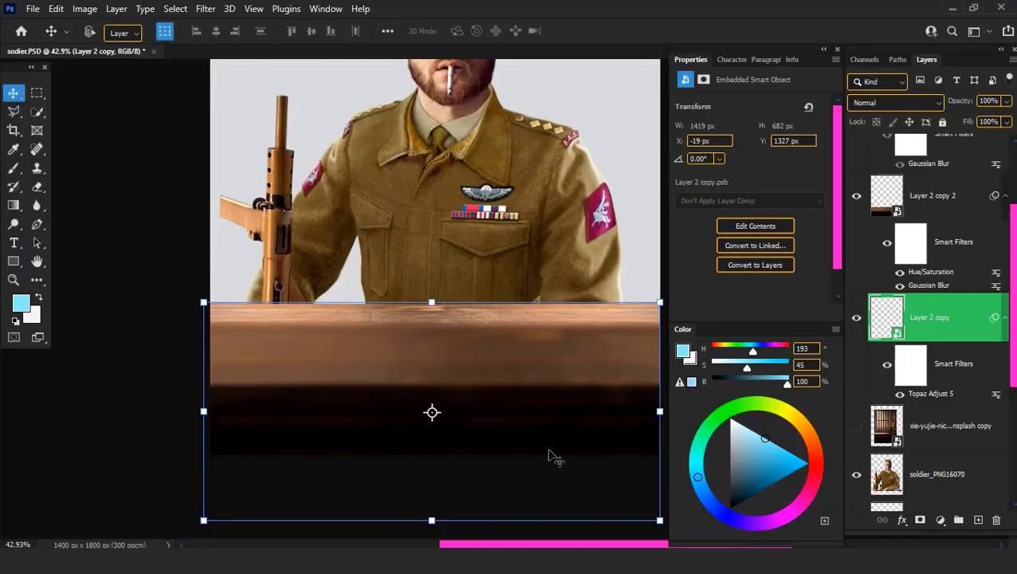
Apply Topaz Adjust 5's Dynamic Pop II preset to the Layer 2 copy 2 desk
{"action": "left_click", "coordinate": [927, 209]}
{"action": "left_click", "coordinate": [202, 12]}
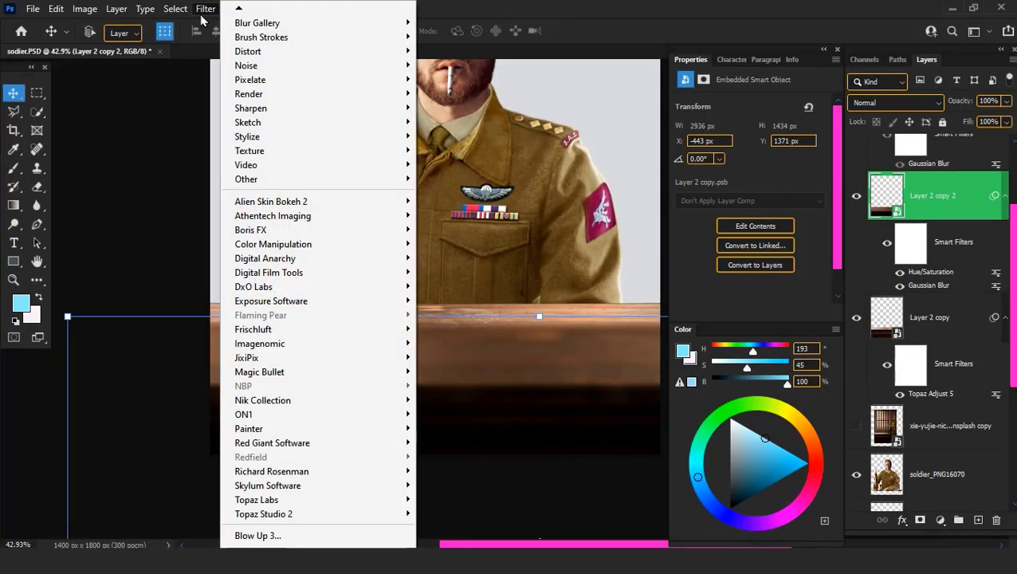
{"action": "mouse_move", "coordinate": [257, 500]}
{"action": "left_click", "coordinate": [476, 230]}
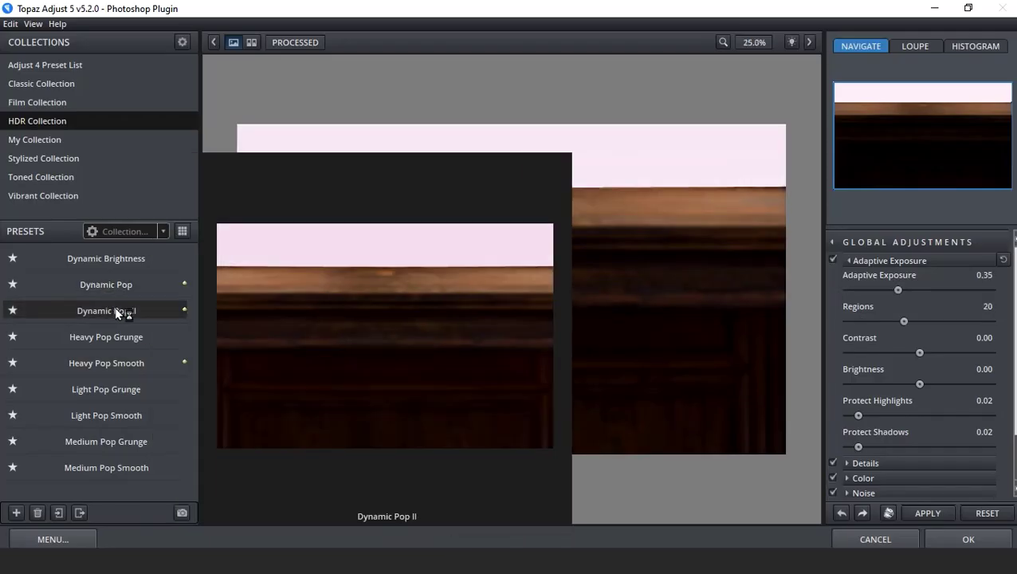
{"action": "left_click", "coordinate": [96, 311]}
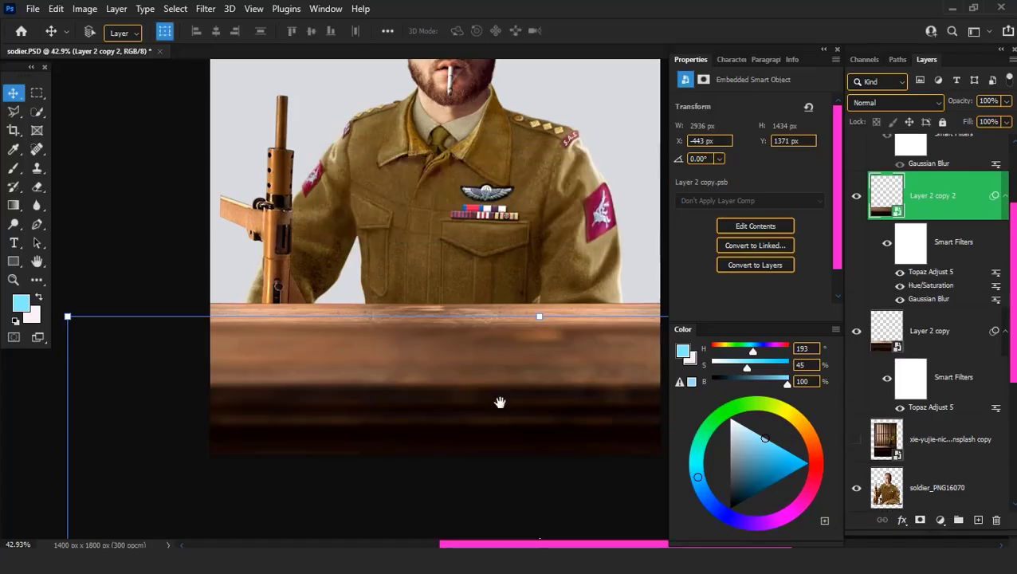
{"action": "scroll", "coordinate": [500, 402], "scroll_direction": "up", "scroll_amount": 2}
{"action": "scroll", "coordinate": [432, 411], "scroll_direction": "up", "scroll_amount": 2}
{"action": "scroll", "coordinate": [453, 400], "scroll_direction": "down", "scroll_amount": 2}
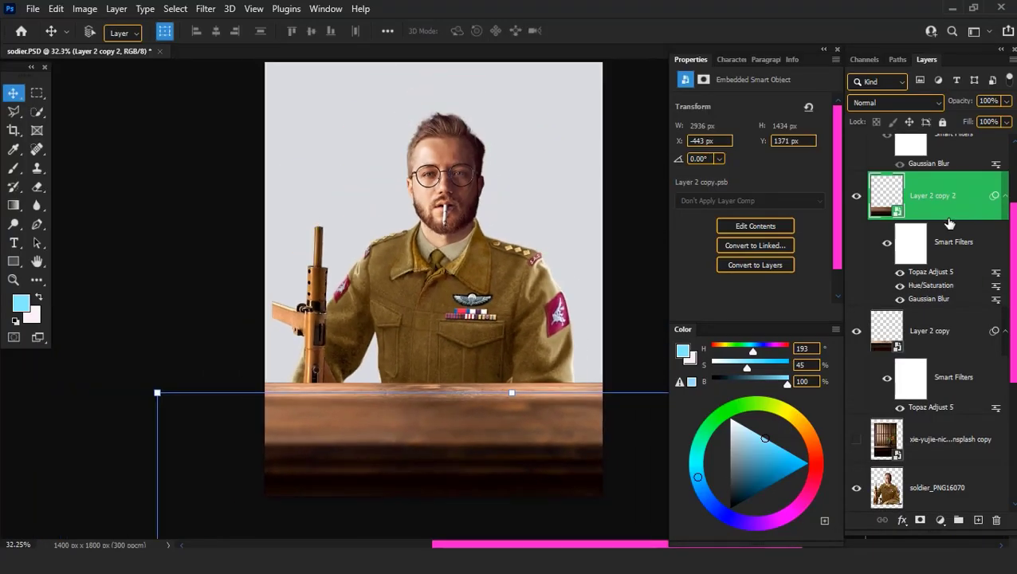
Collapse the desk smart filters and move the room photo up and right behind the soldier
{"action": "left_click", "coordinate": [1006, 197]}
{"action": "left_click", "coordinate": [1006, 244]}
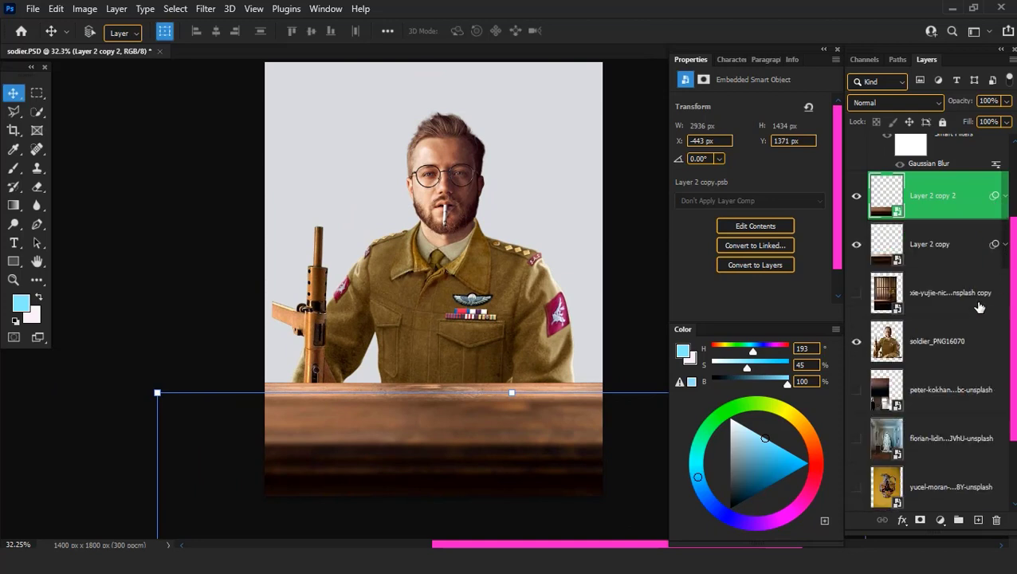
{"action": "scroll", "coordinate": [980, 307], "scroll_direction": "down", "scroll_amount": 2}
{"action": "left_click", "coordinate": [942, 299]}
{"action": "scroll", "coordinate": [446, 307], "scroll_direction": "down", "scroll_amount": 3}
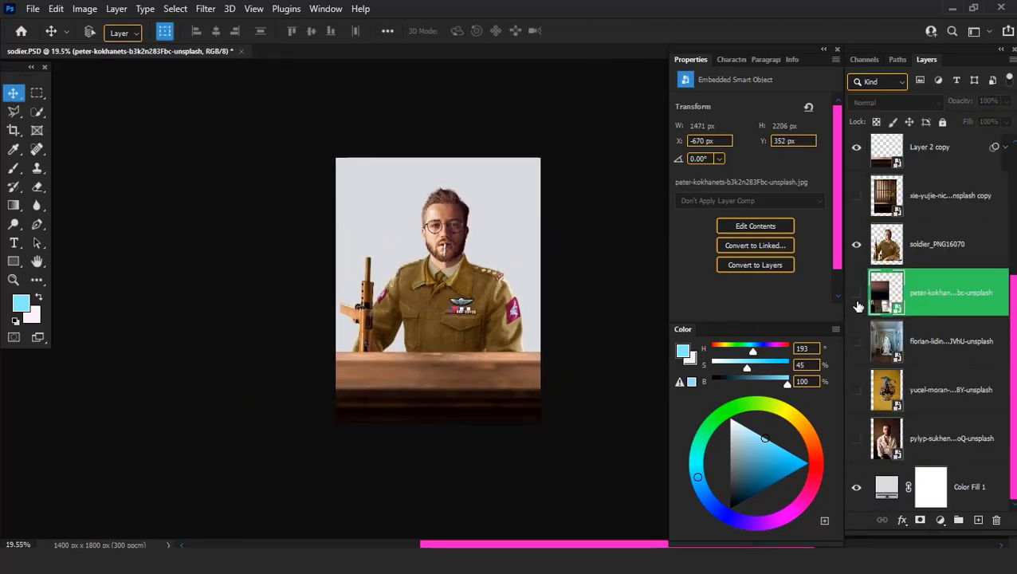
{"action": "mouse_move", "coordinate": [436, 365]}
{"action": "left_mouse_down"}
{"action": "mouse_move", "coordinate": [519, 271]}
{"action": "mouse_move", "coordinate": [505, 285]}
{"action": "left_mouse_up"}
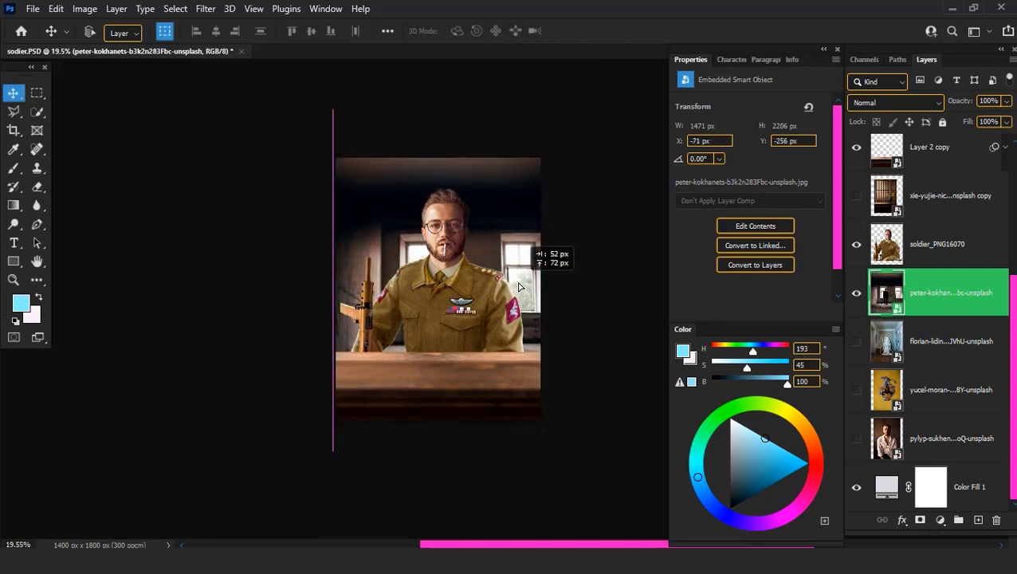
Move the blurred desk layers and Layer 2 copies down about 80 px
{"action": "scroll", "coordinate": [463, 284], "scroll_direction": "up", "scroll_amount": 2}
{"action": "scroll", "coordinate": [914, 239], "scroll_direction": "up", "scroll_amount": 2}
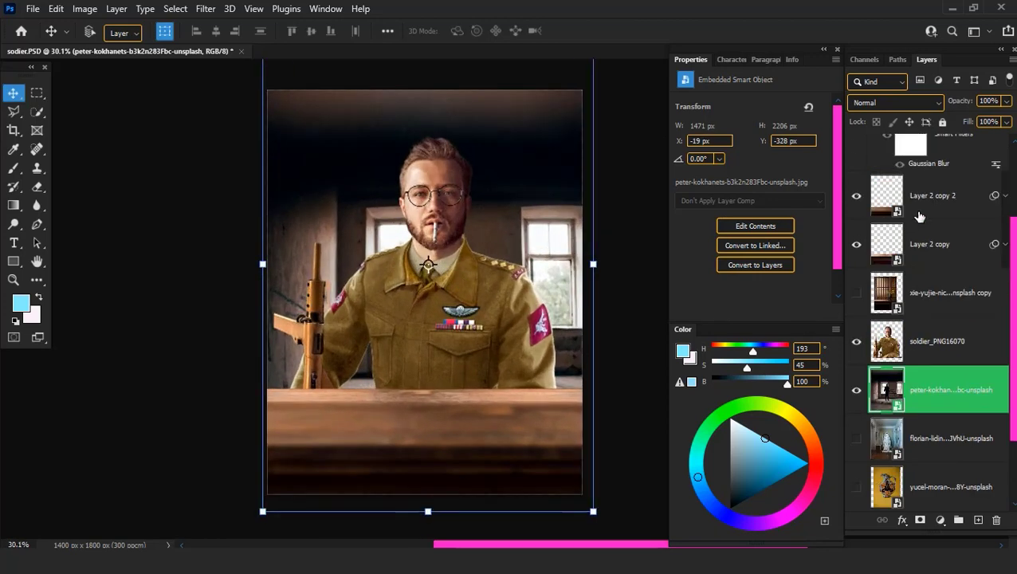
{"action": "left_click", "coordinate": [926, 217]}
{"action": "scroll", "coordinate": [928, 254], "scroll_direction": "up", "scroll_amount": 1}
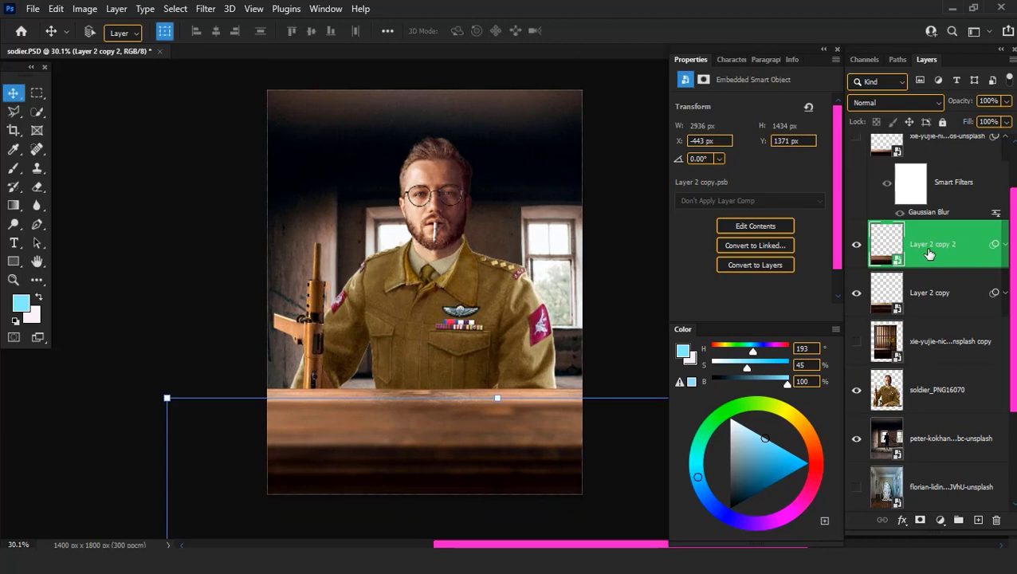
{"action": "left_click", "coordinate": [941, 156], "text": "ctrl"}
{"action": "left_click", "coordinate": [937, 295], "text": "ctrl"}
{"action": "scroll", "coordinate": [388, 452], "scroll_direction": "down", "scroll_amount": 3}
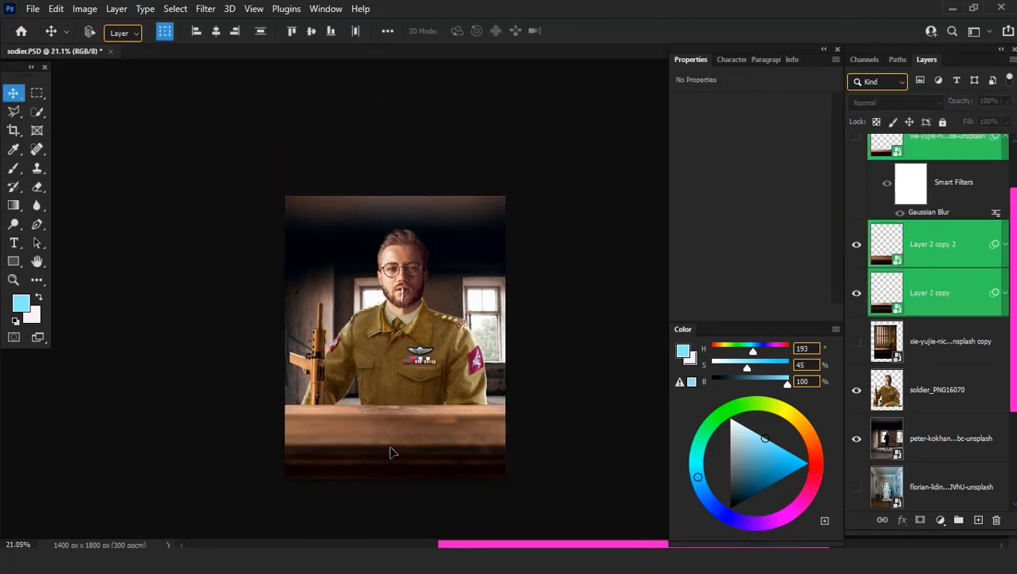
{"action": "left_click_drag", "start_coordinate": [388, 446], "coordinate": [391, 458]}
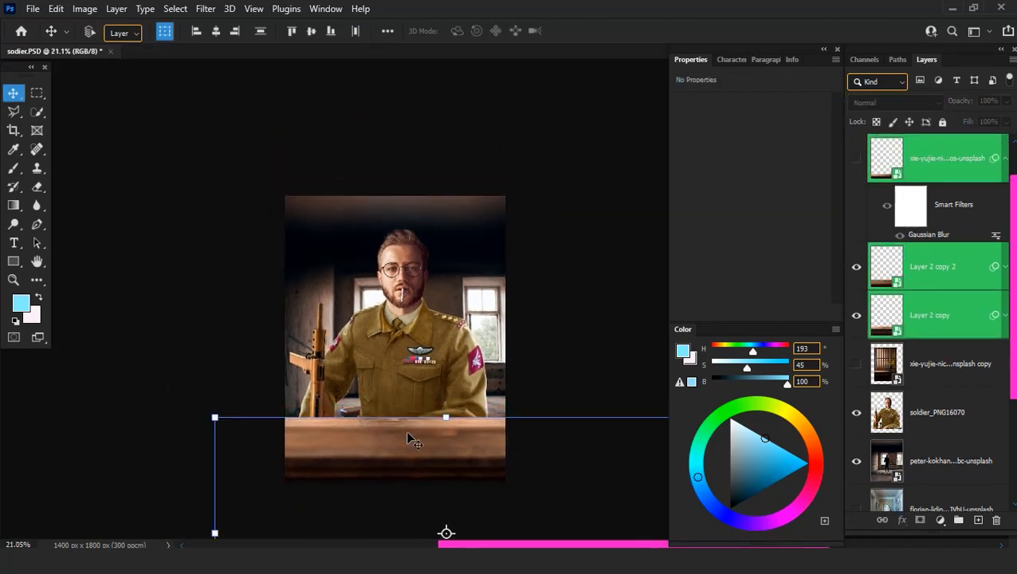
Make Layer 2 copy 2 visible and group it with Layer 2 copy as Group 1
{"action": "left_click", "coordinate": [941, 141]}
{"action": "left_click", "coordinate": [941, 264]}
{"action": "left_click", "coordinate": [857, 268]}
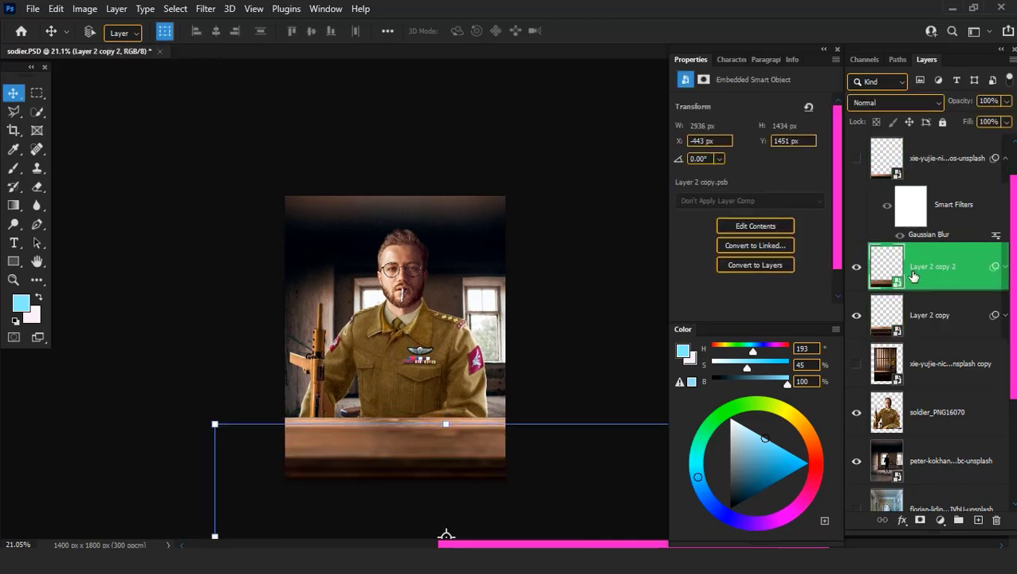
{"action": "left_click", "coordinate": [937, 323], "text": "ctrl"}
{"action": "left_click", "coordinate": [959, 520]}
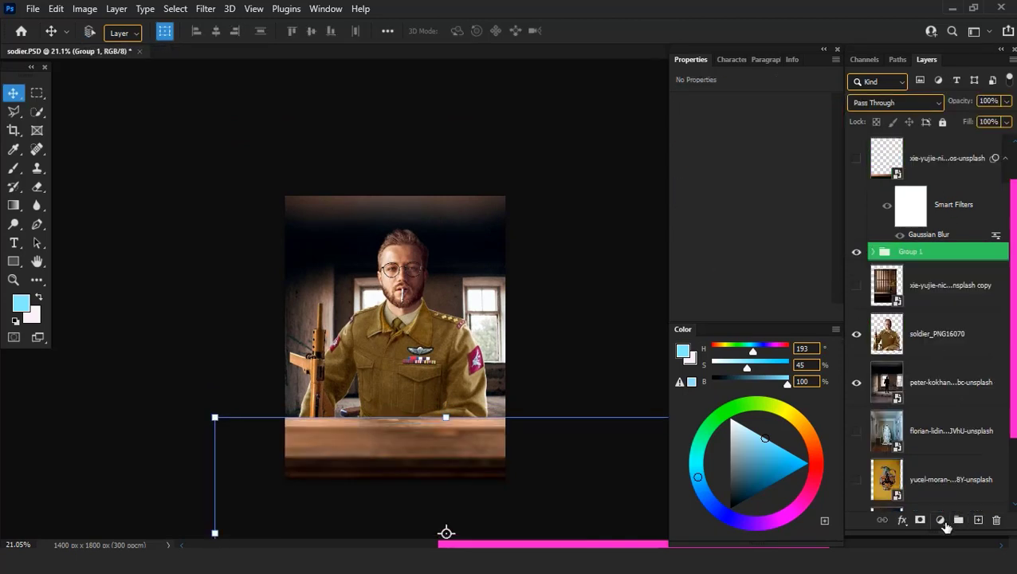
Add a clipped Brightness/Contrast adjustment to the desk: Contrast 64, Brightness -63
{"action": "left_click", "coordinate": [941, 519]}
{"action": "left_click", "coordinate": [861, 314]}
{"action": "left_click", "coordinate": [975, 286], "text": "alt"}
{"action": "left_click_drag", "start_coordinate": [751, 173], "coordinate": [795, 174]}
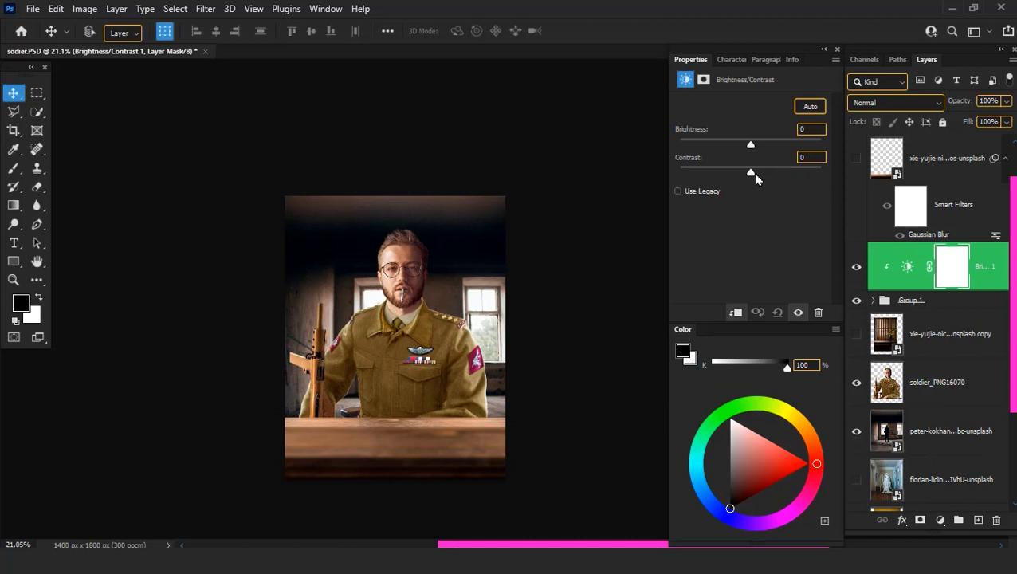
{"action": "left_click_drag", "start_coordinate": [754, 143], "coordinate": [726, 146]}
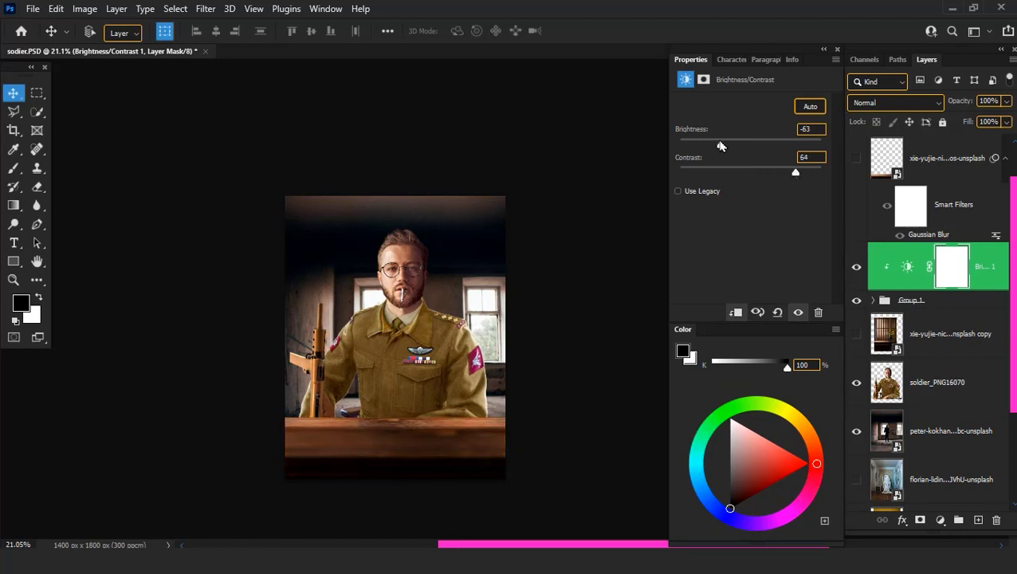
Add a second clipped Brightness/Contrast layer with Brightness 126 and Contrast -27
{"action": "left_click", "coordinate": [956, 521]}
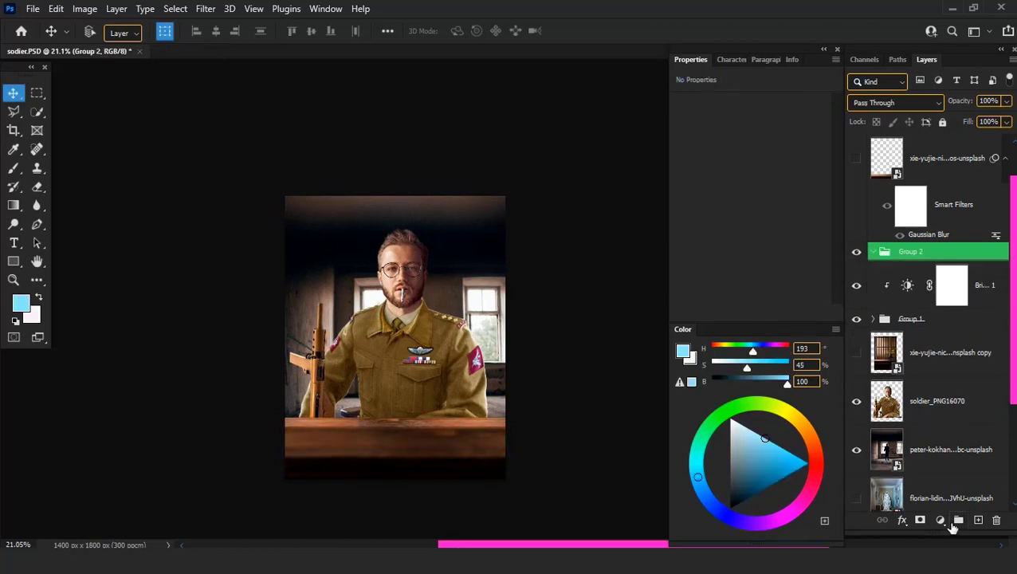
{"action": "key", "text": "ctrl+z"}
{"action": "left_click", "coordinate": [940, 520]}
{"action": "left_click", "coordinate": [863, 315]}
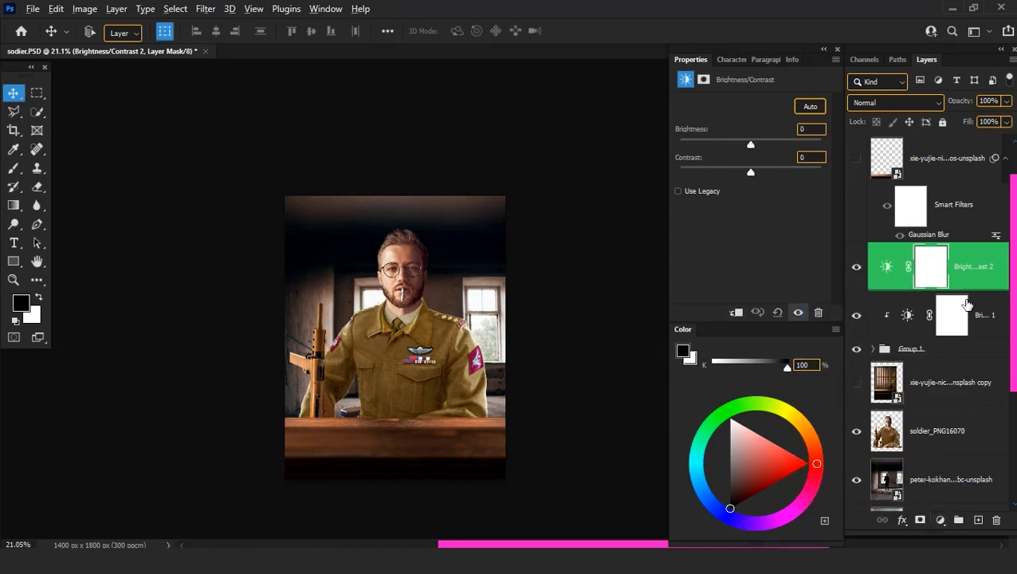
{"action": "left_click_drag", "start_coordinate": [782, 156], "coordinate": [811, 155]}
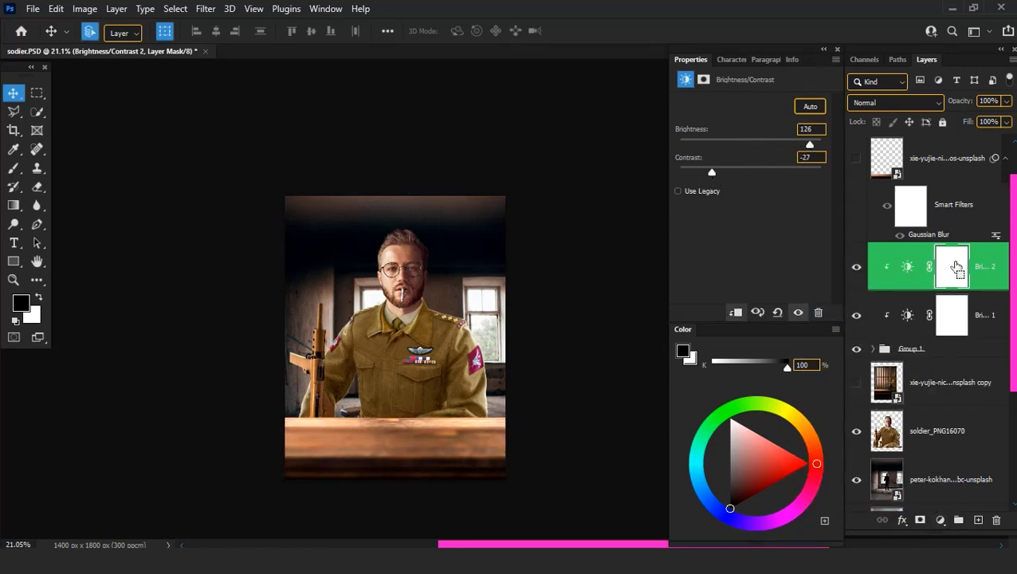
Invert its mask to hide it and set up a soft 300 px brush at 62% opacity
{"action": "key", "text": "ctrl+i"}
{"action": "key", "text": "b"}
{"action": "scroll", "coordinate": [391, 338], "scroll_direction": "up", "scroll_amount": 5}
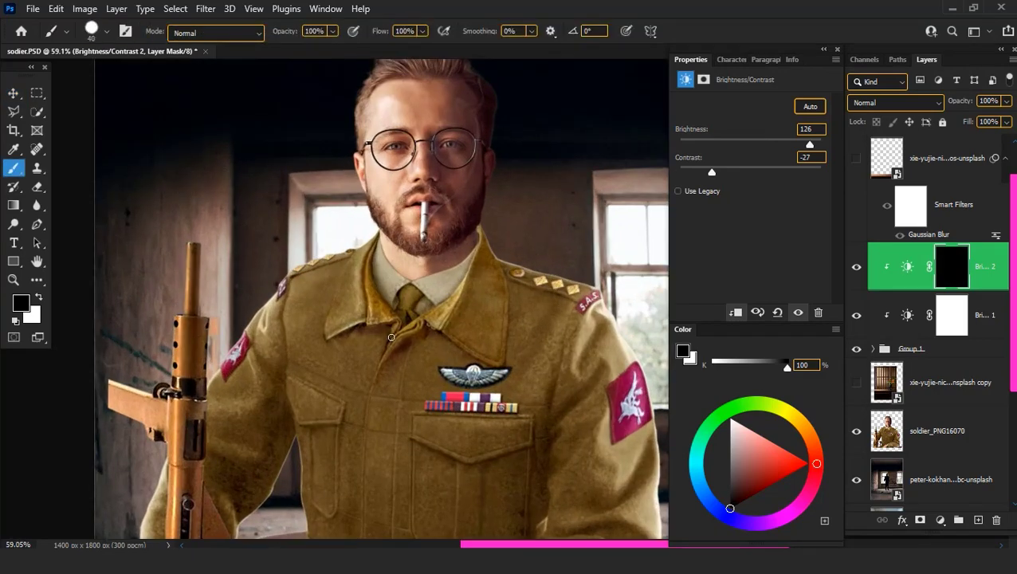
{"action": "scroll", "coordinate": [391, 337], "scroll_direction": "down", "scroll_amount": 3}
{"action": "right_click", "coordinate": [386, 336]}
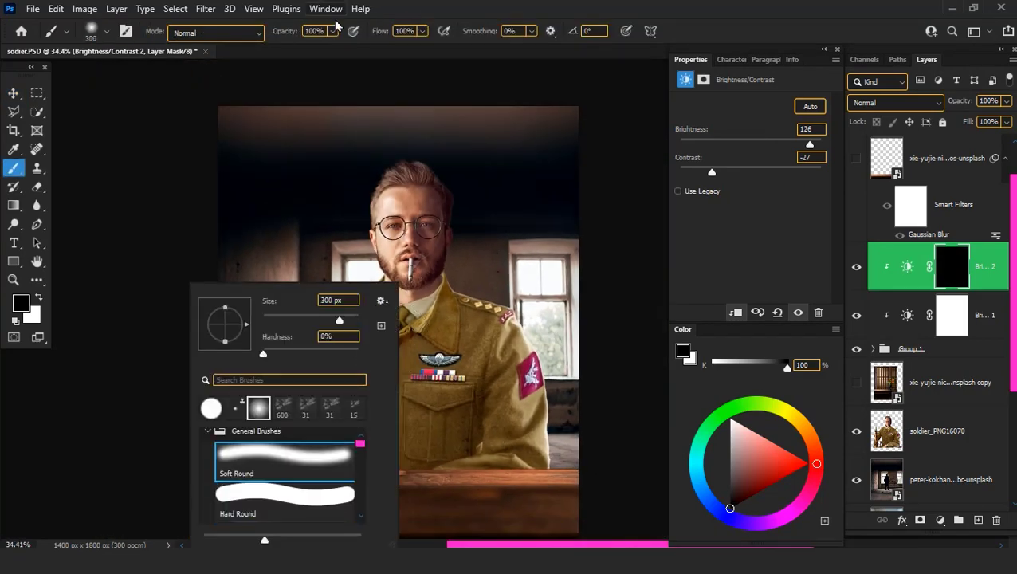
{"action": "left_click_drag", "start_coordinate": [285, 32], "coordinate": [256, 86]}
Paint white on the mask to lighten the desk's front edge near the rifle
{"action": "key", "text": "x"}
{"action": "scroll", "coordinate": [295, 432], "scroll_direction": "up", "scroll_amount": 3}
{"action": "scroll", "coordinate": [295, 439], "scroll_direction": "up", "scroll_amount": 2}
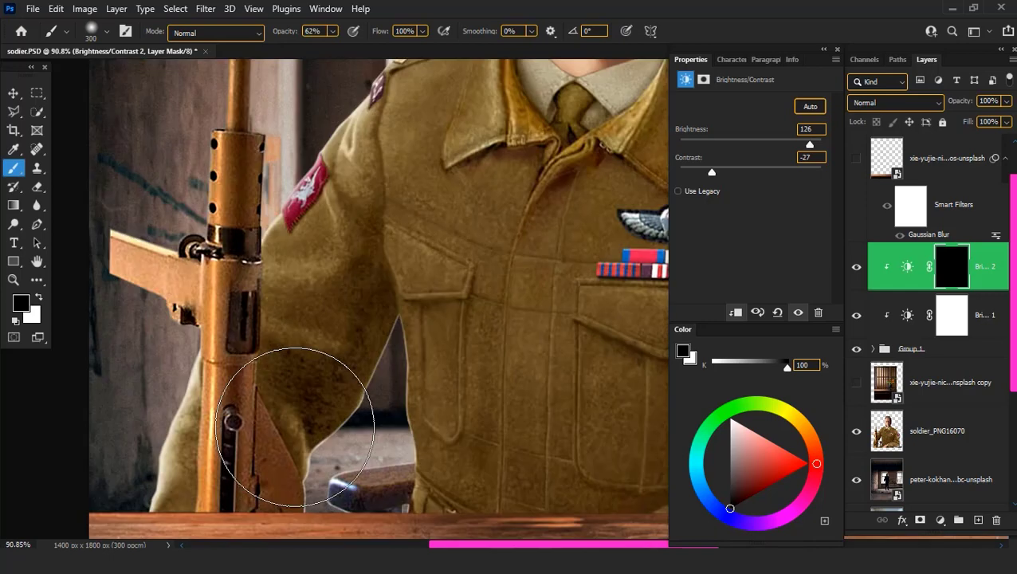
{"action": "scroll", "coordinate": [295, 427], "scroll_direction": "down", "scroll_amount": 3}
{"action": "left_click_drag", "start_coordinate": [200, 442], "coordinate": [245, 452]}
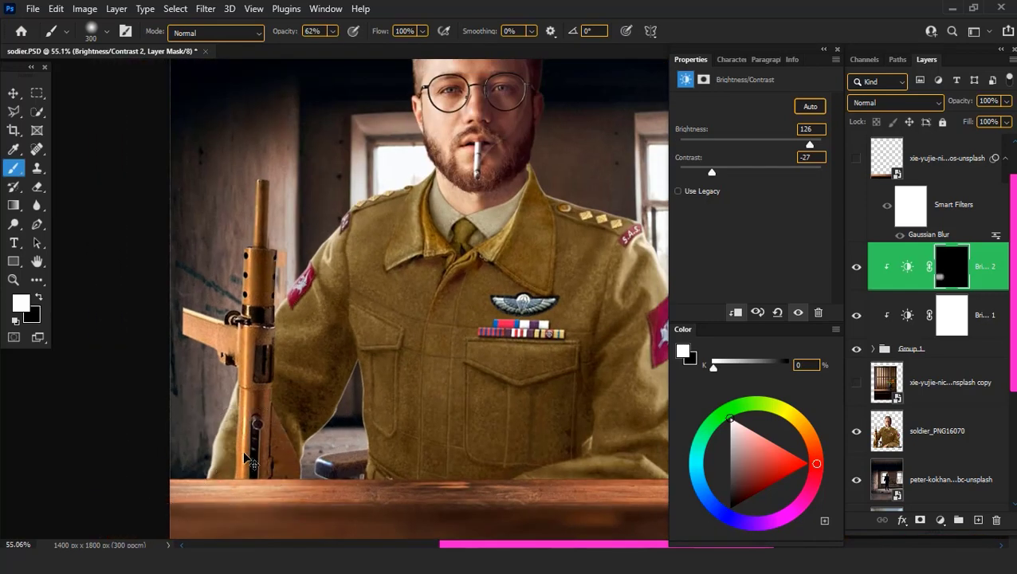
{"action": "scroll", "coordinate": [248, 460], "scroll_direction": "down", "scroll_amount": 2}
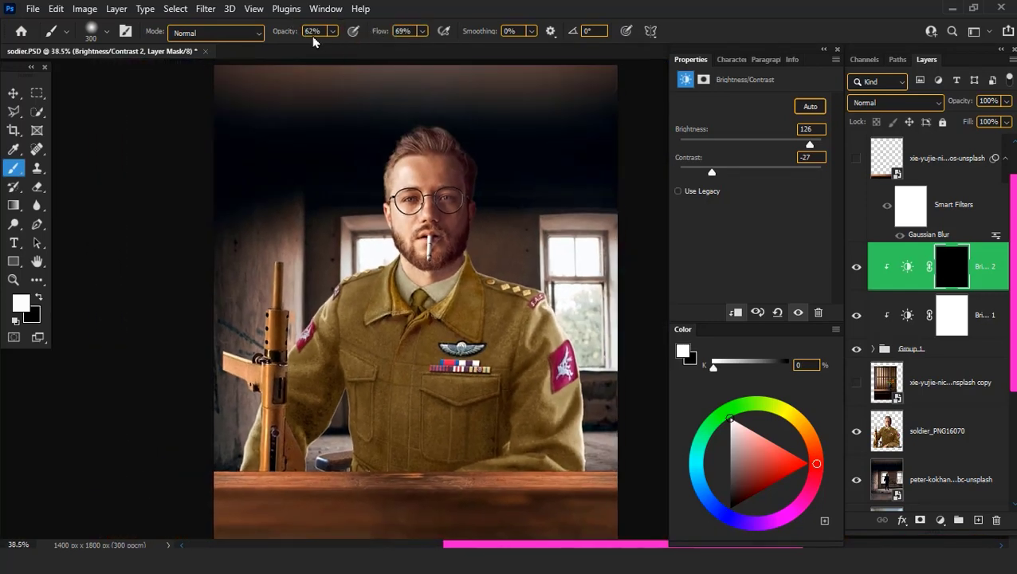
{"action": "scroll", "coordinate": [488, 375], "scroll_direction": "up", "scroll_amount": 2}
{"action": "scroll", "coordinate": [330, 420], "scroll_direction": "up", "scroll_amount": 1}
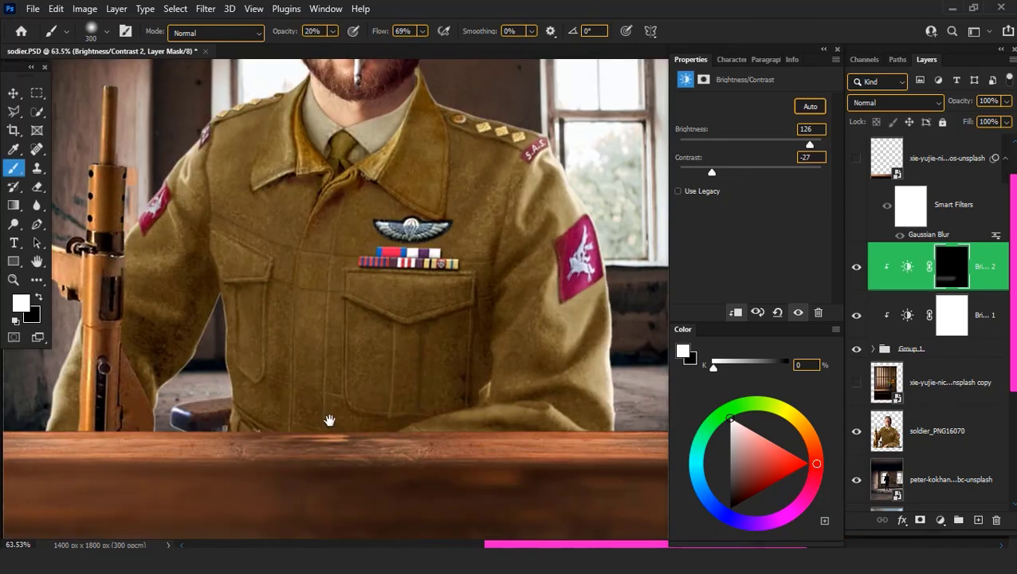
{"action": "left_click_drag", "start_coordinate": [329, 420], "coordinate": [436, 418]}
{"action": "scroll", "coordinate": [517, 401], "scroll_direction": "right", "scroll_amount": 3}
{"action": "scroll", "coordinate": [517, 400], "scroll_direction": "down", "scroll_amount": 2}
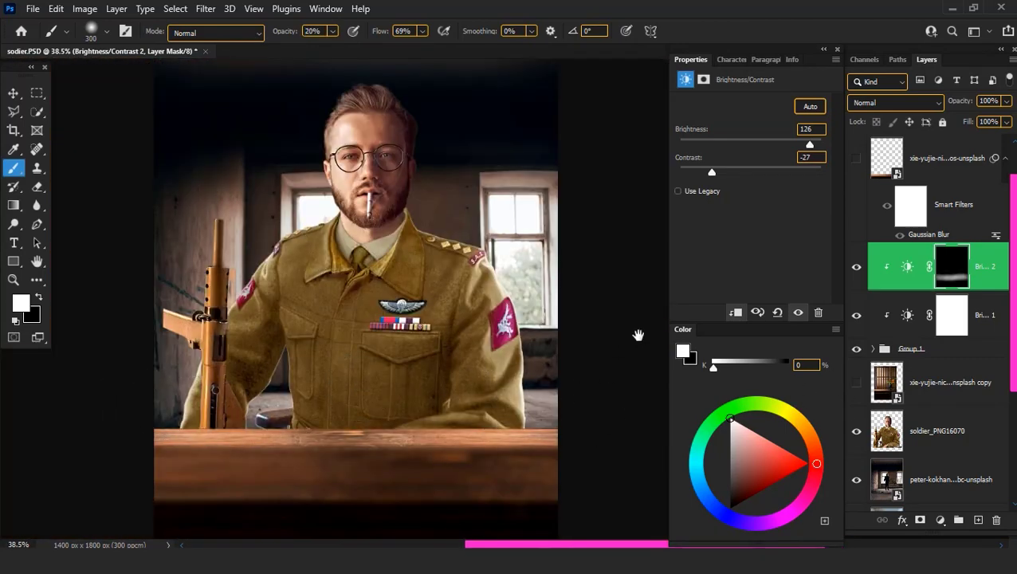
{"action": "left_click", "coordinate": [950, 397]}
Run Lenscare on the room layer with bokeh facets 13, aspect 0.54 and softer edges
{"action": "scroll", "coordinate": [951, 383], "scroll_direction": "down", "scroll_amount": 3}
{"action": "left_click", "coordinate": [949, 293]}
{"action": "left_click", "coordinate": [206, 9]}
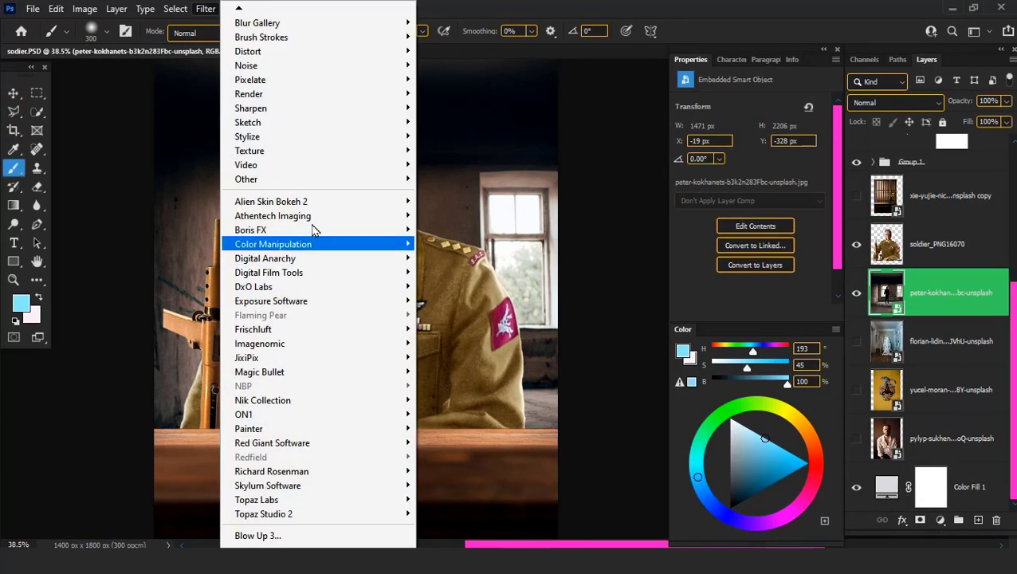
{"action": "left_click", "coordinate": [201, 11]}
{"action": "left_click", "coordinate": [205, 10]}
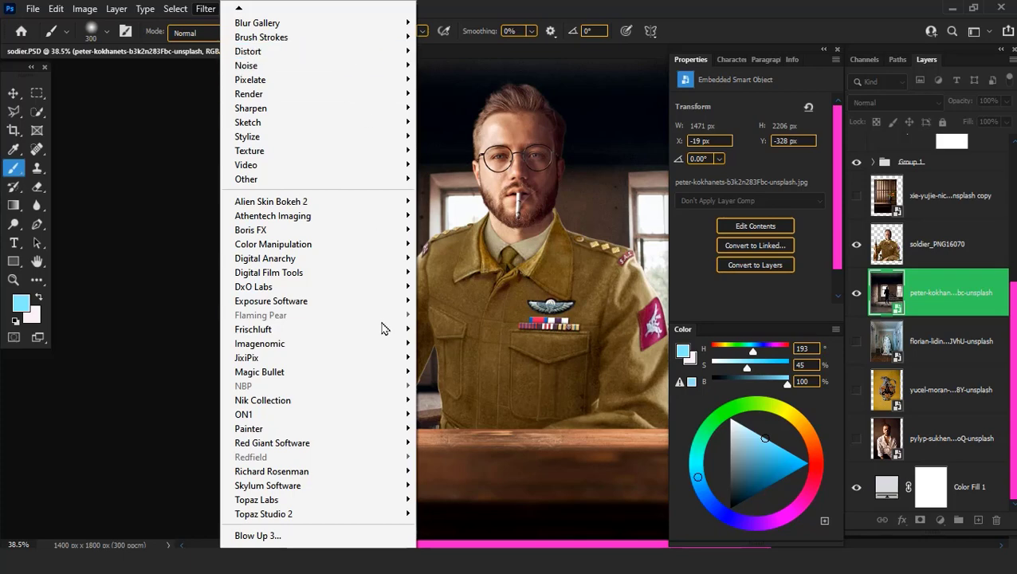
{"action": "mouse_move", "coordinate": [253, 330]}
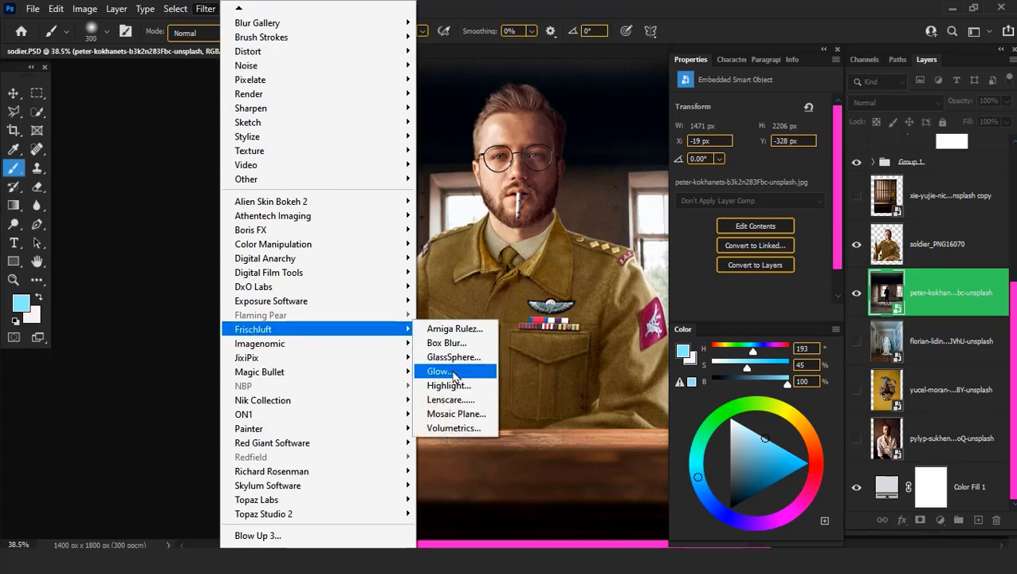
{"action": "left_click", "coordinate": [453, 400]}
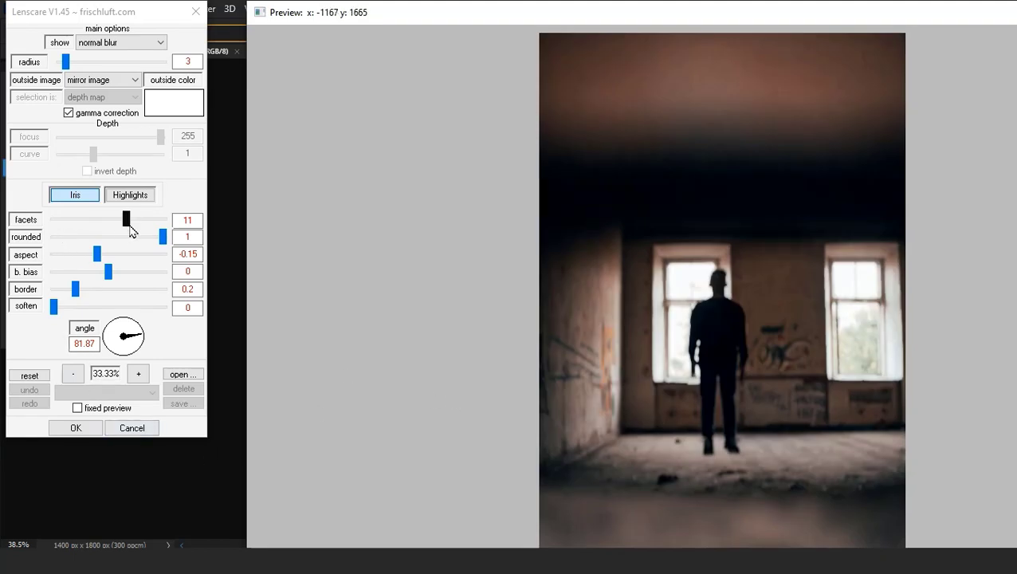
{"action": "left_click_drag", "start_coordinate": [131, 230], "coordinate": [154, 227]}
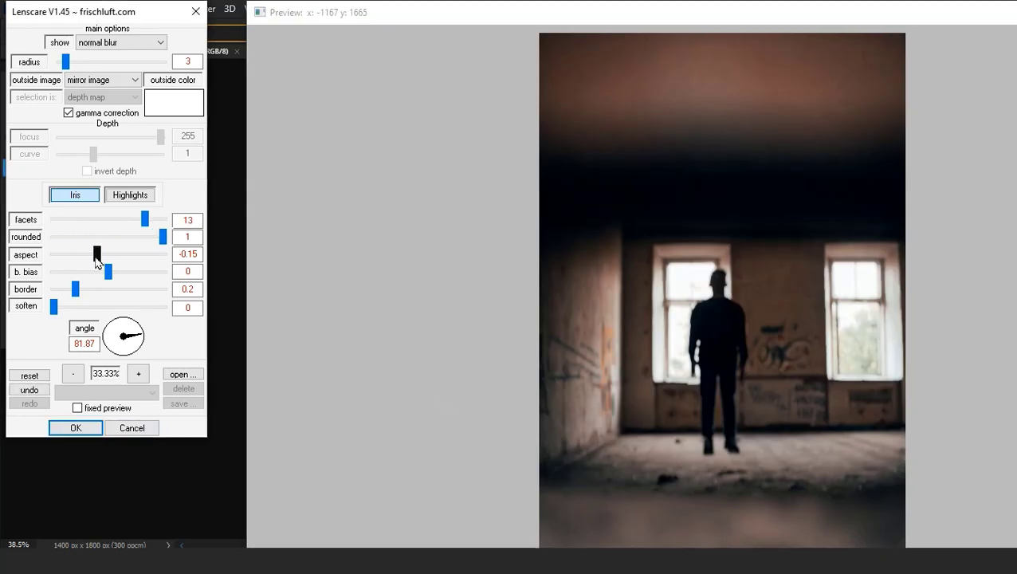
{"action": "mouse_move", "coordinate": [95, 255]}
{"action": "left_mouse_down"}
{"action": "mouse_move", "coordinate": [148, 257]}
{"action": "mouse_move", "coordinate": [135, 285]}
{"action": "left_mouse_up"}
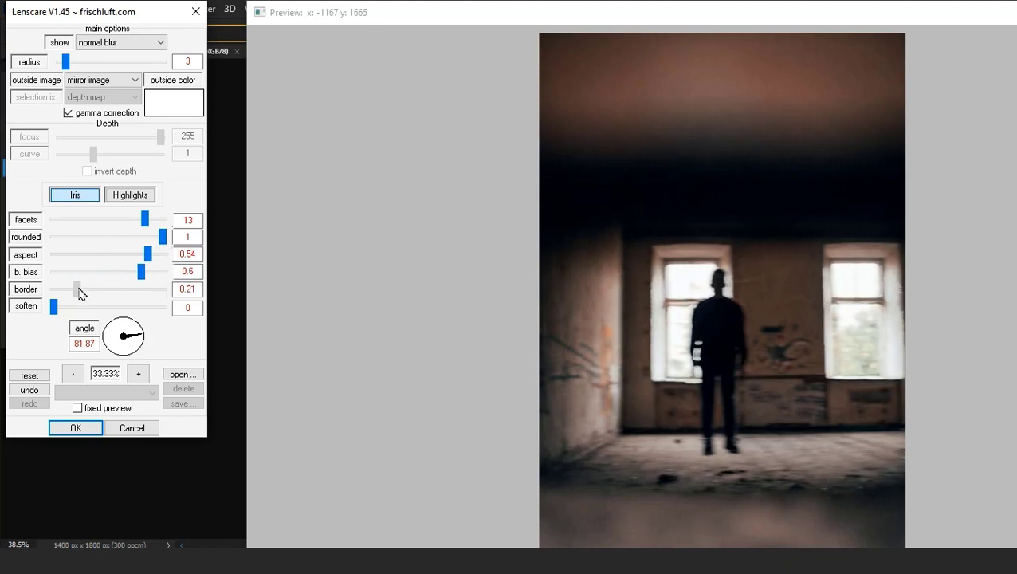
{"action": "left_click_drag", "start_coordinate": [54, 308], "coordinate": [177, 308]}
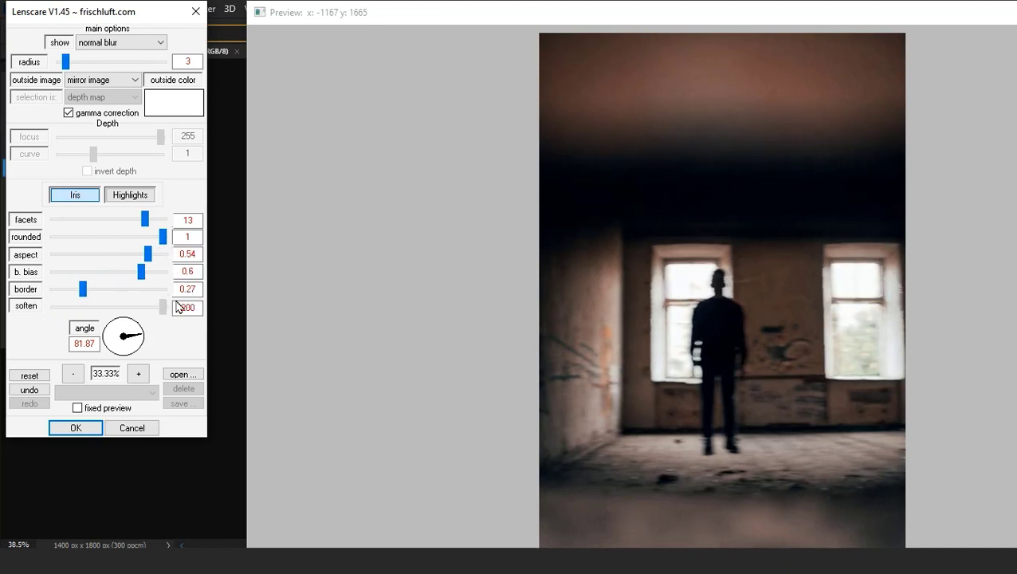
Set Lenscare highlight preservation 11.8 and threshold 143.22, soften highlights, and apply the blur
{"action": "left_click", "coordinate": [130, 195]}
{"action": "left_click_drag", "start_coordinate": [148, 229], "coordinate": [70, 250]}
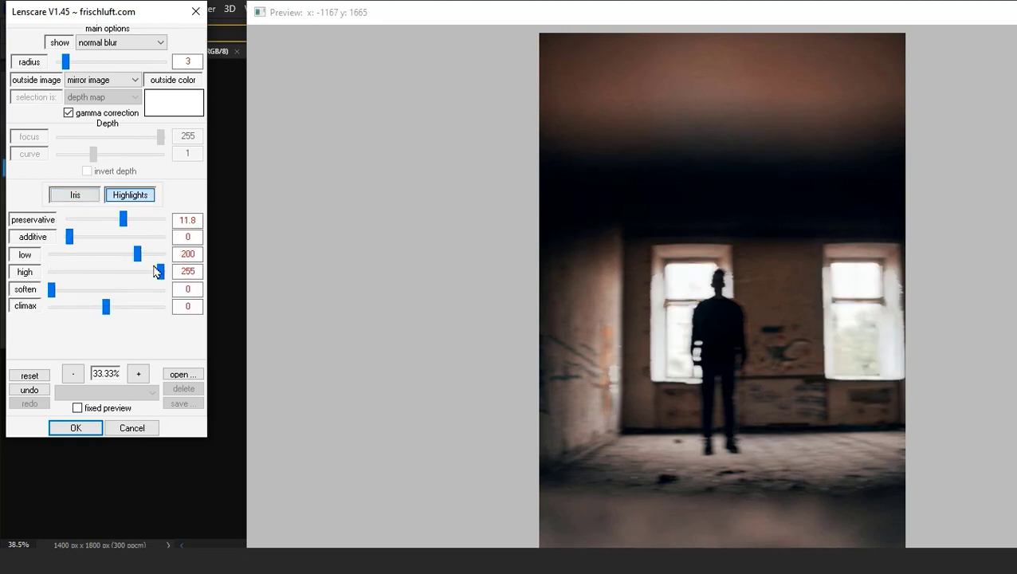
{"action": "left_click_drag", "start_coordinate": [141, 262], "coordinate": [115, 257]}
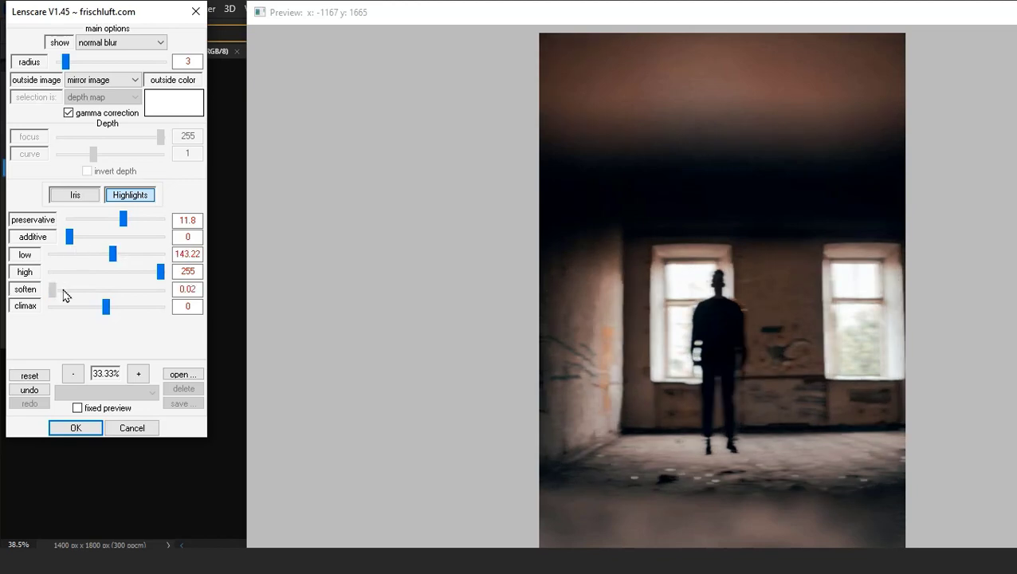
{"action": "left_click_drag", "start_coordinate": [65, 295], "coordinate": [160, 294]}
{"action": "left_click", "coordinate": [89, 422]}
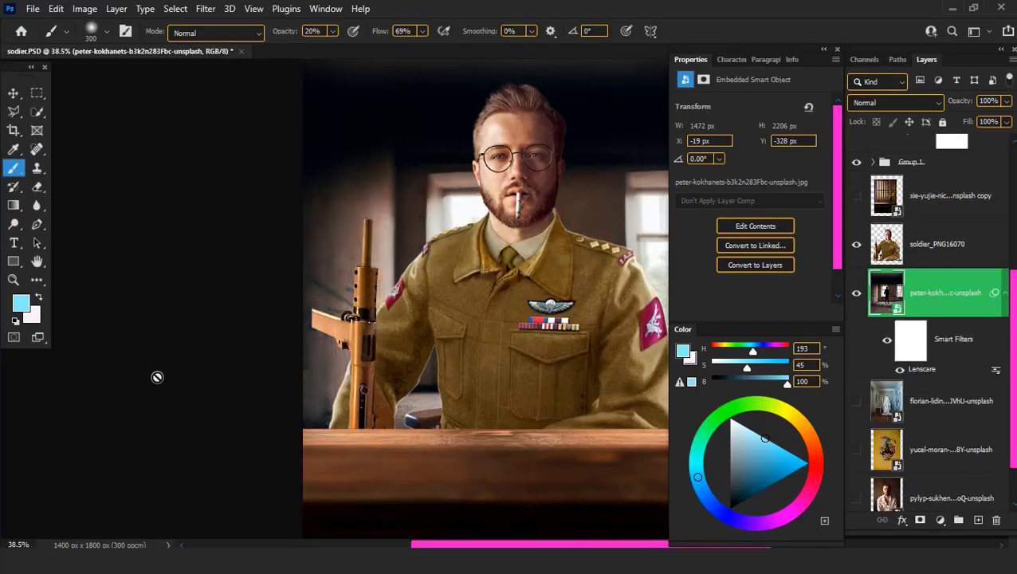
Add a Brightness/Contrast layer clipped to the room photo with Contrast 65
{"action": "scroll", "coordinate": [477, 295], "scroll_direction": "down", "scroll_amount": 1}
{"action": "scroll", "coordinate": [556, 344], "scroll_direction": "down", "scroll_amount": 1}
{"action": "left_click", "coordinate": [940, 520]}
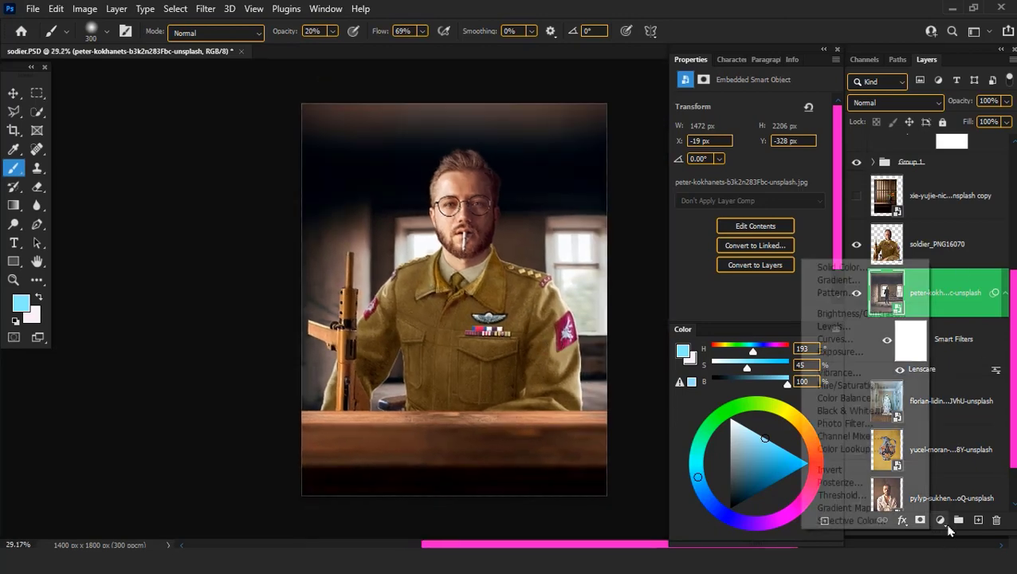
{"action": "left_click", "coordinate": [837, 316]}
{"action": "key", "text": "ctrl+alt+g"}
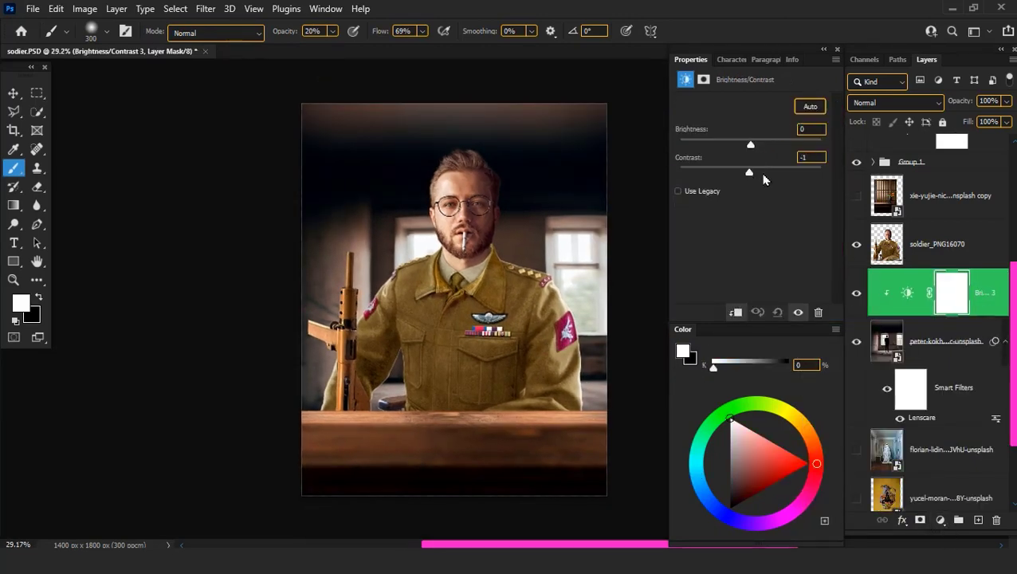
{"action": "left_click_drag", "start_coordinate": [764, 180], "coordinate": [796, 180]}
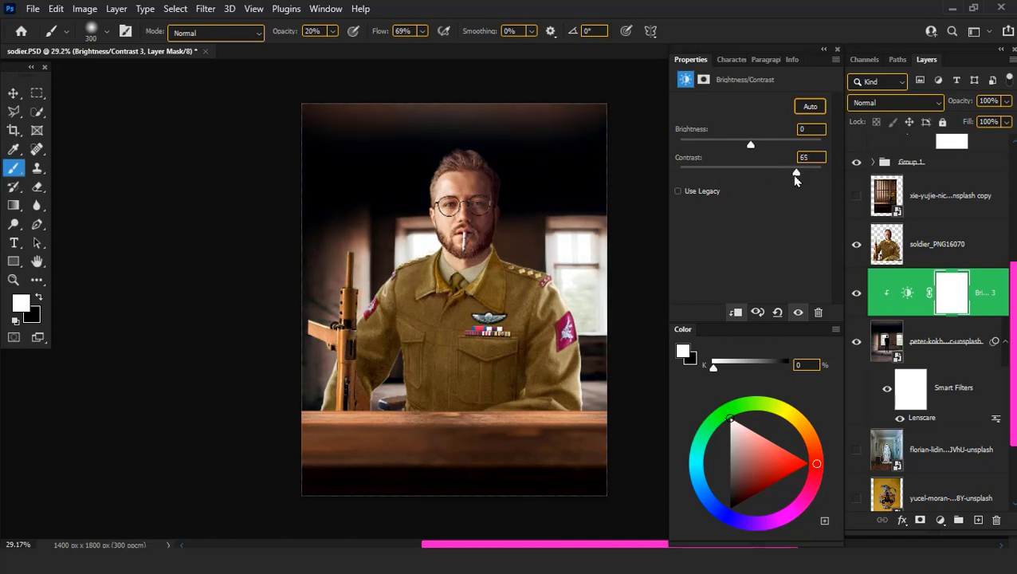
Add a clipped Levels layer to the room photo with output white lowered to 175
{"action": "left_click", "coordinate": [947, 343]}
{"action": "left_click", "coordinate": [940, 520]}
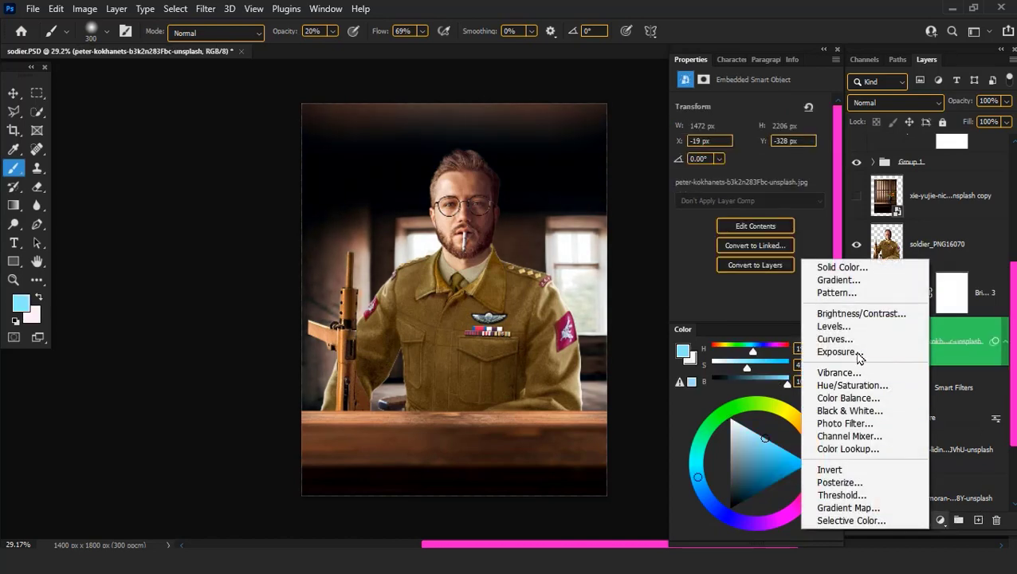
{"action": "left_click", "coordinate": [838, 325]}
{"action": "left_click_drag", "start_coordinate": [929, 341], "coordinate": [929, 269]}
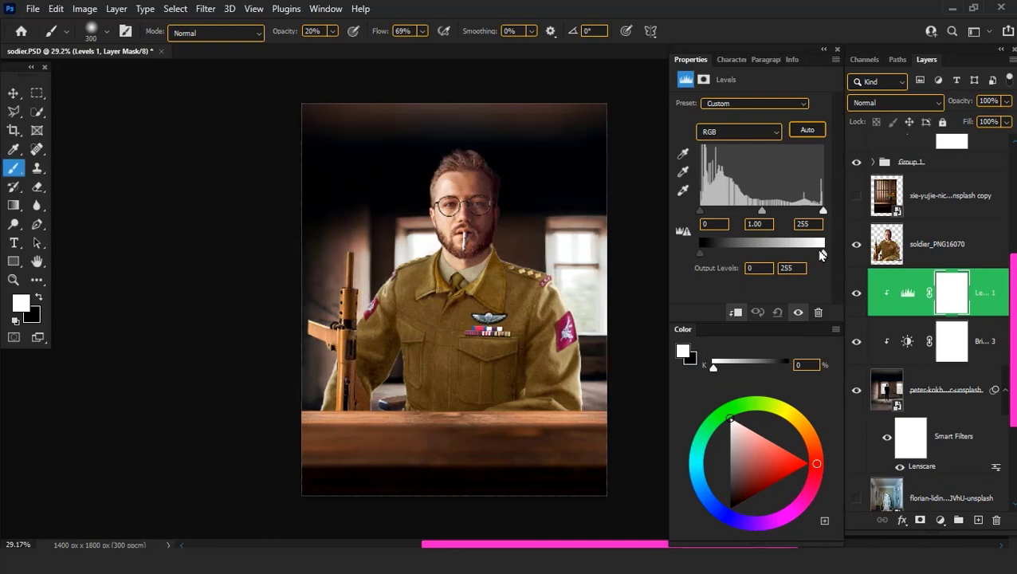
{"action": "mouse_move", "coordinate": [823, 254]}
{"action": "left_mouse_down"}
{"action": "mouse_move", "coordinate": [772, 256]}
{"action": "mouse_move", "coordinate": [785, 257]}
{"action": "left_mouse_up"}
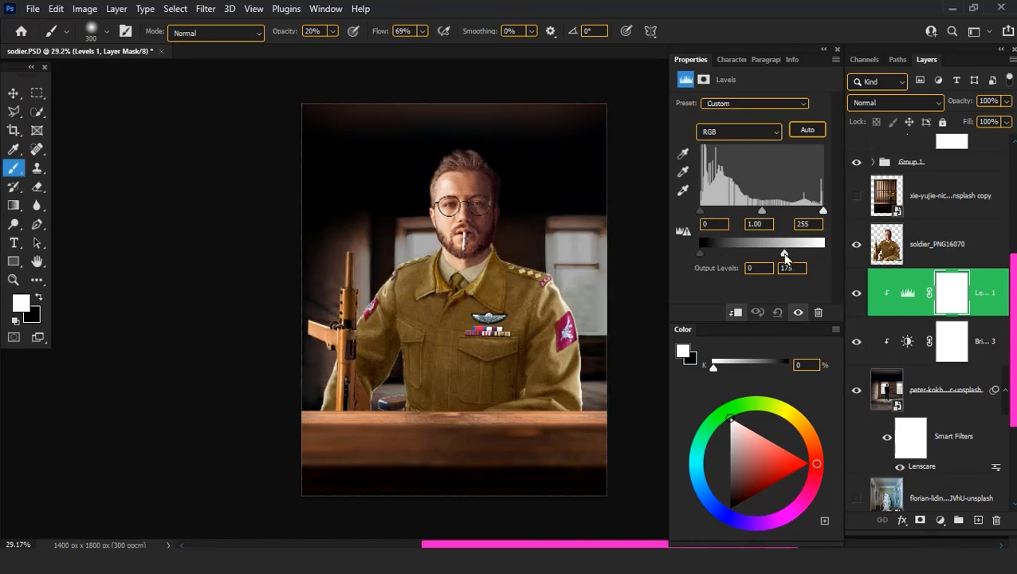
Paint sampled grey light over the soldier with a 900 px brush on a new Screen layer
{"action": "left_click", "coordinate": [979, 519]}
{"action": "scroll", "coordinate": [466, 200], "scroll_direction": "up", "scroll_amount": 3}
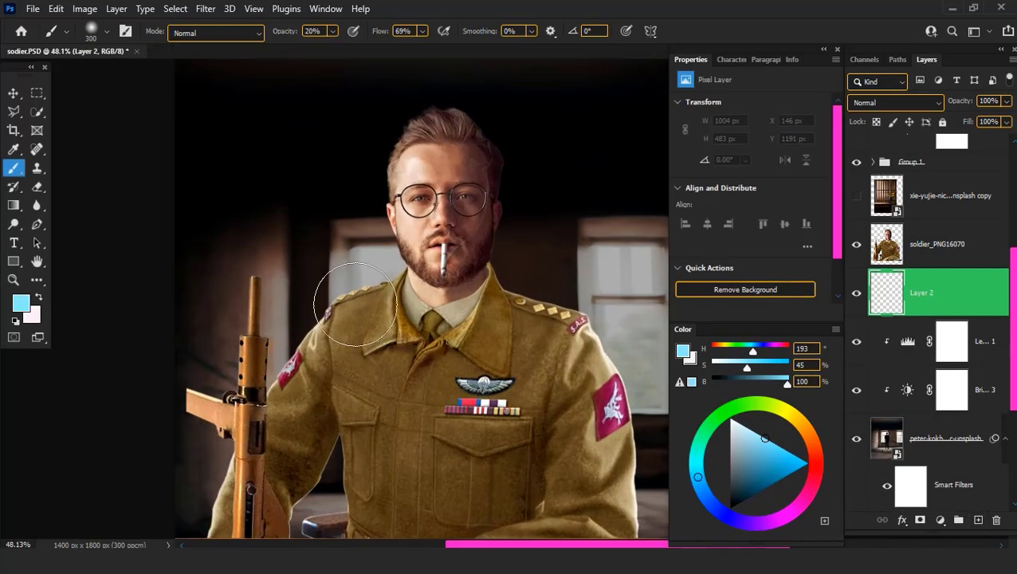
{"action": "left_click", "coordinate": [379, 254], "text": "alt"}
{"action": "left_click_drag", "start_coordinate": [498, 303], "coordinate": [361, 294]}
{"action": "key", "text": "bracketright"}
{"action": "key", "text": "bracketright"}
{"action": "key", "text": "bracketright"}
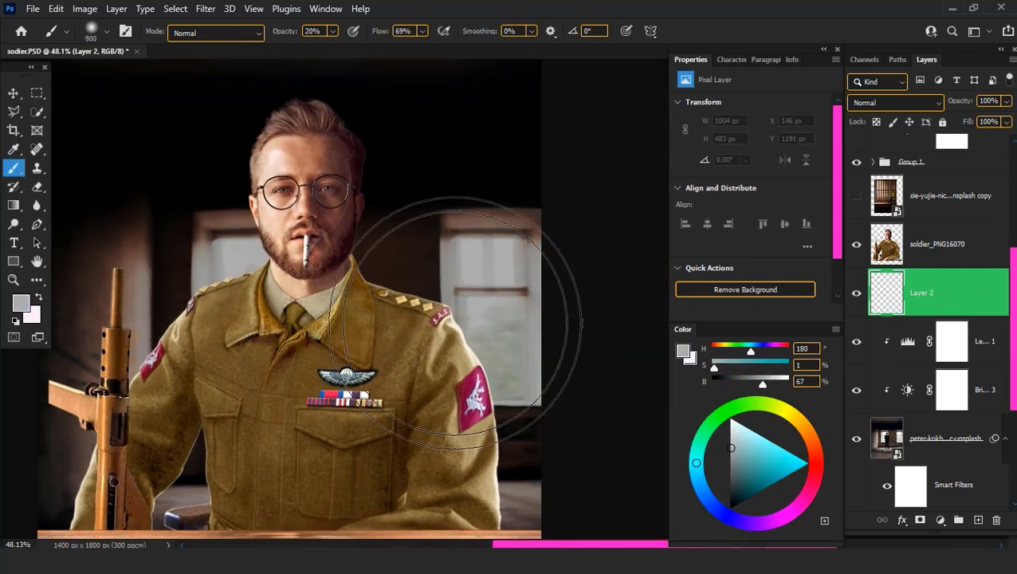
{"action": "left_click_drag", "start_coordinate": [420, 249], "coordinate": [602, 353]}
{"action": "mouse_move", "coordinate": [222, 317]}
{"action": "left_mouse_down"}
{"action": "mouse_move", "coordinate": [330, 317]}
{"action": "mouse_move", "coordinate": [263, 319]}
{"action": "left_mouse_up"}
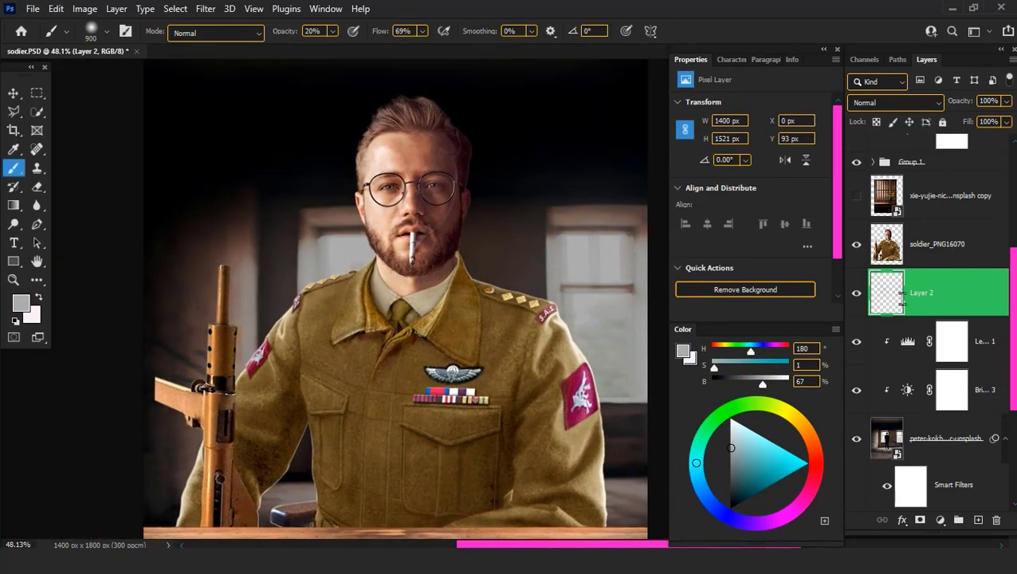
{"action": "left_click", "coordinate": [861, 102]}
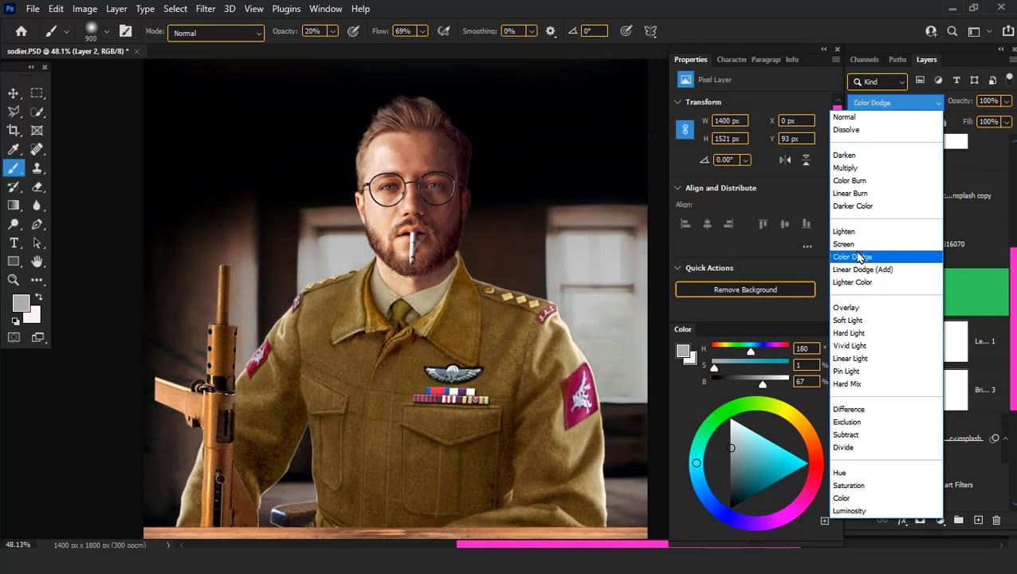
{"action": "left_click", "coordinate": [855, 244]}
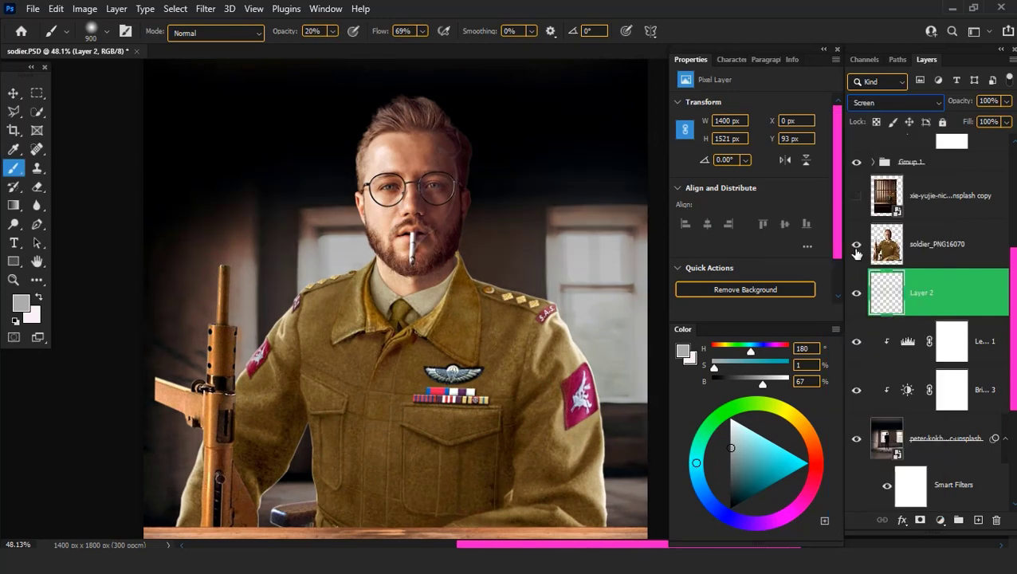
Paint a faint pale pink glow across the figure on a new Overlay layer
{"action": "left_click", "coordinate": [979, 519]}
{"action": "key", "text": "x"}
{"action": "left_click_drag", "start_coordinate": [560, 300], "coordinate": [568, 344]}
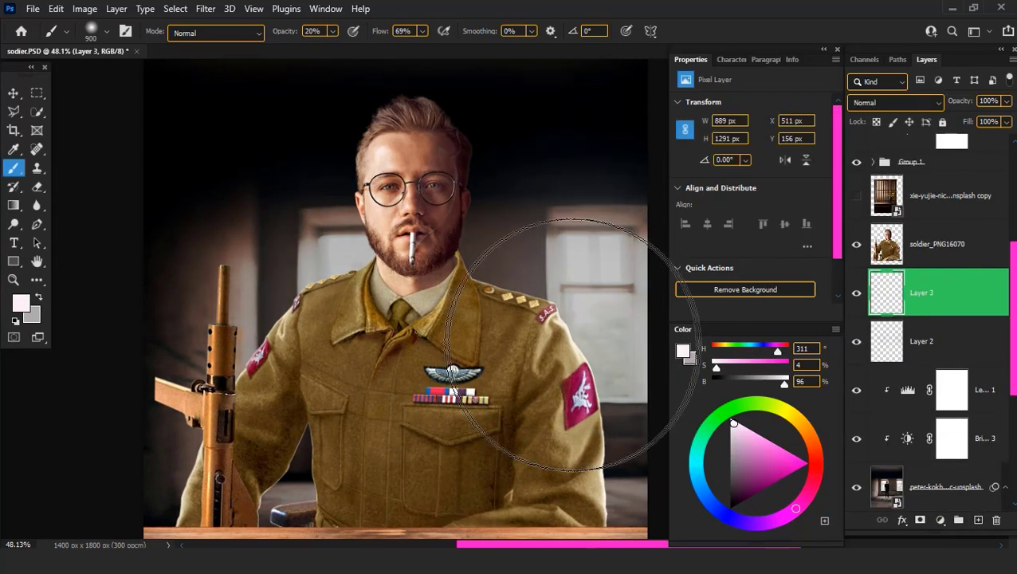
{"action": "left_click_drag", "start_coordinate": [386, 329], "coordinate": [318, 340]}
{"action": "left_click", "coordinate": [865, 103]}
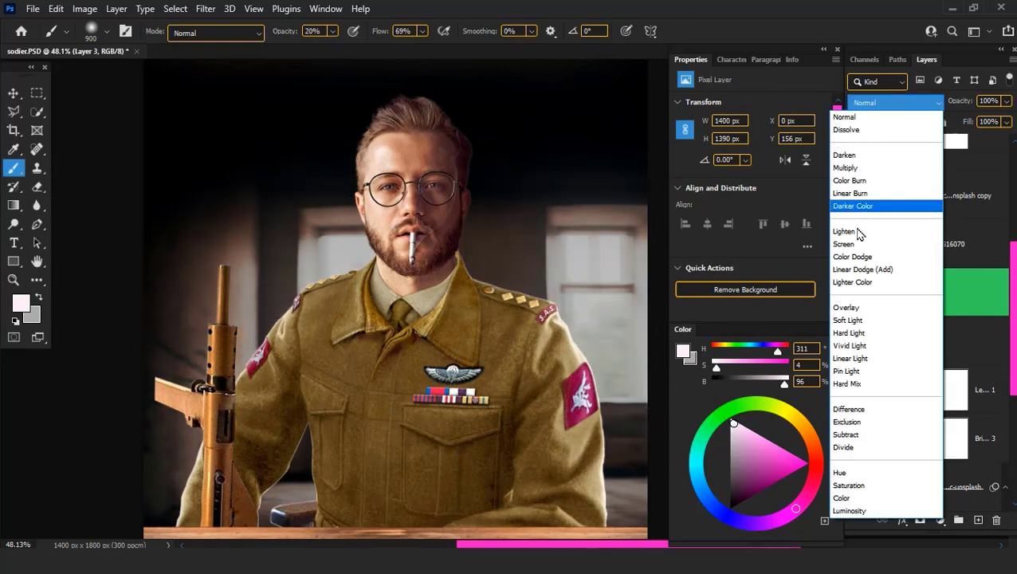
{"action": "left_click", "coordinate": [857, 309]}
{"action": "scroll", "coordinate": [917, 279], "scroll_direction": "down", "scroll_amount": 3}
Add a Brightness/Contrast layer at the top of the stack with Brightness -128
{"action": "left_click", "coordinate": [917, 160]}
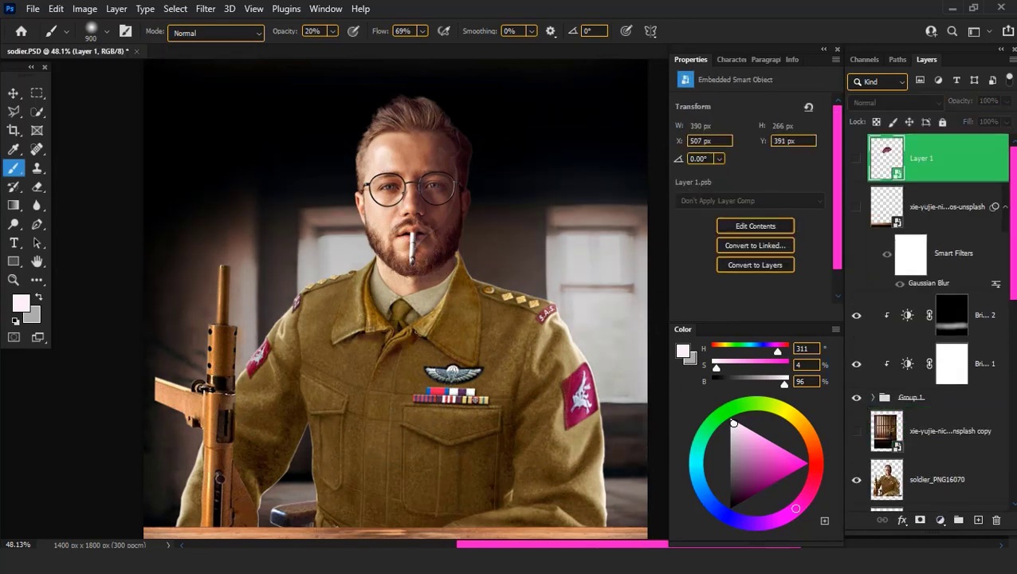
{"action": "left_click", "coordinate": [940, 520]}
{"action": "left_click", "coordinate": [845, 313]}
{"action": "left_click_drag", "start_coordinate": [750, 143], "coordinate": [690, 146]}
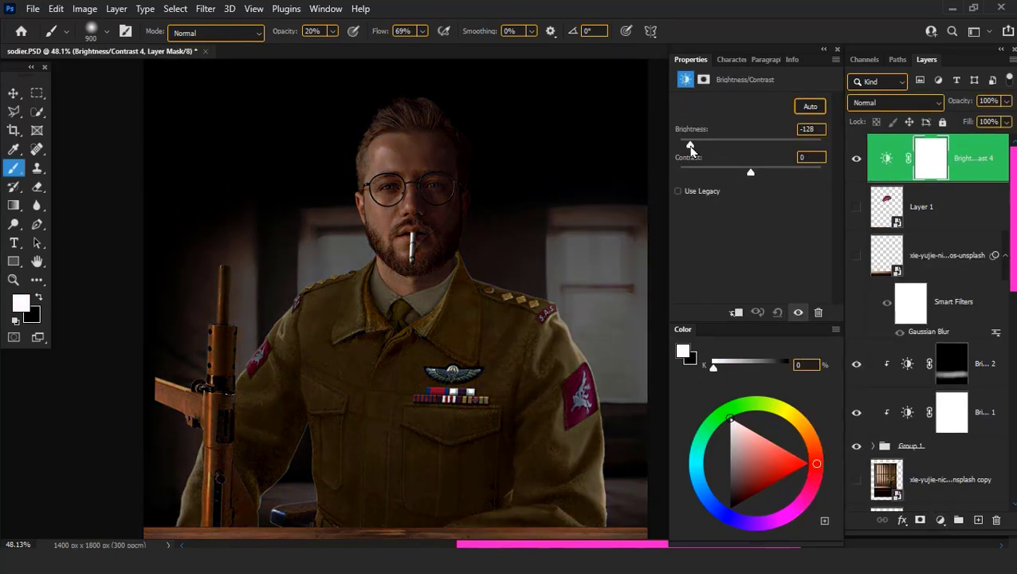
Draw black radial gradients on its mask to keep the soldier's centre bright
{"action": "left_click", "coordinate": [930, 163]}
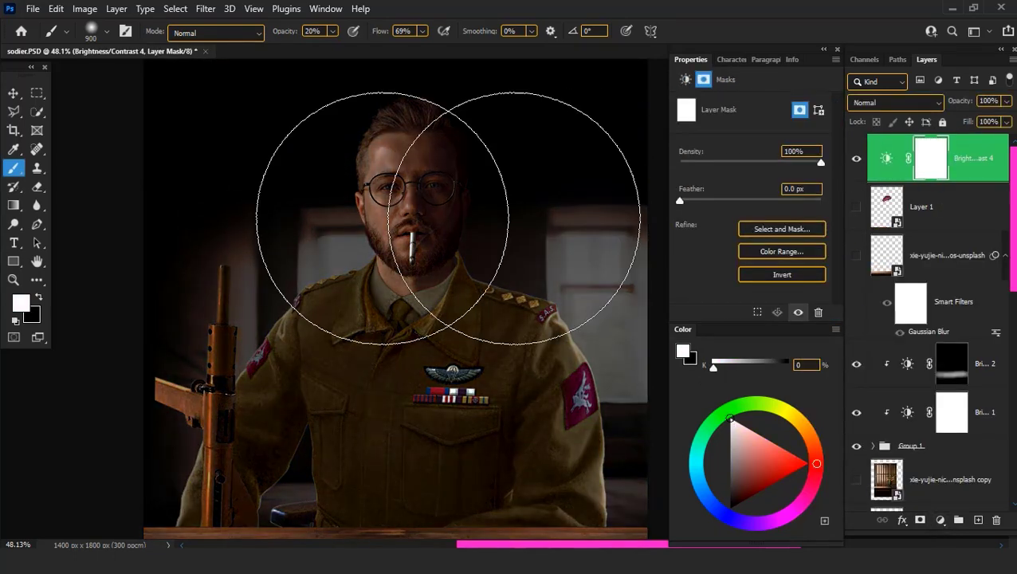
{"action": "key", "text": "g"}
{"action": "scroll", "coordinate": [401, 348], "scroll_direction": "down", "scroll_amount": 3}
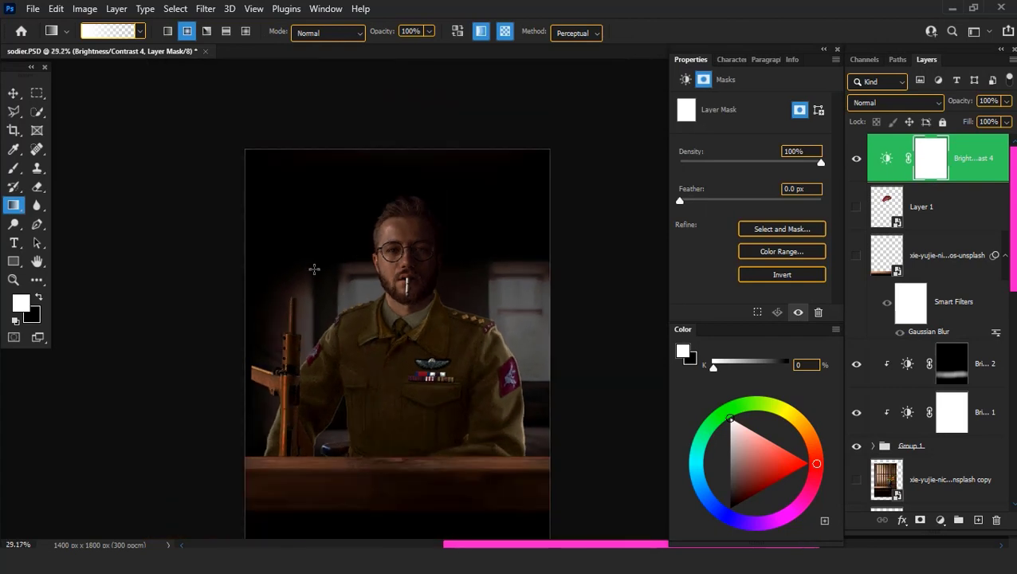
{"action": "key", "text": "x"}
{"action": "left_click_drag", "start_coordinate": [311, 275], "coordinate": [478, 389]}
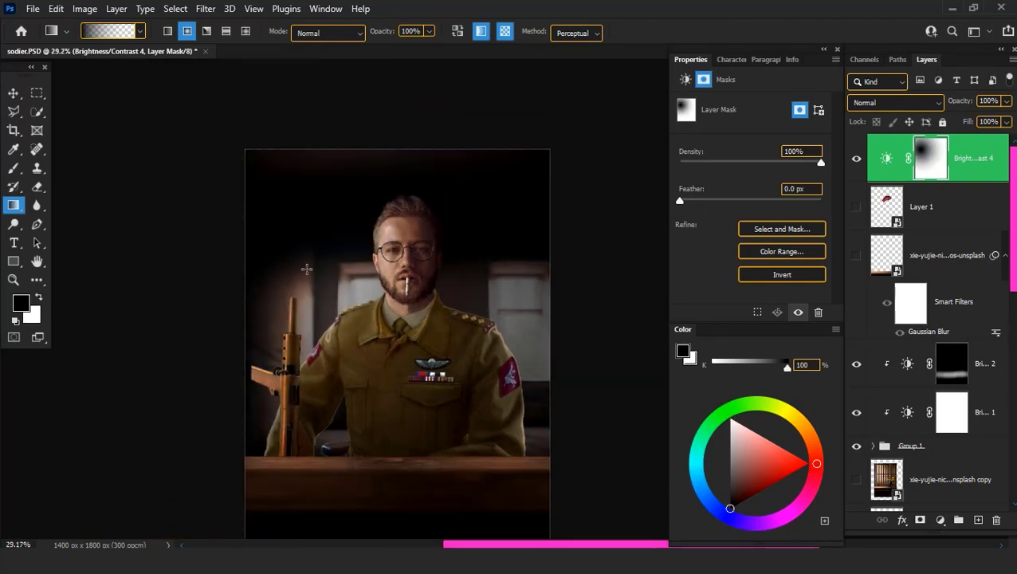
{"action": "mouse_move", "coordinate": [311, 275]}
{"action": "left_mouse_down"}
{"action": "mouse_move", "coordinate": [561, 442]}
{"action": "mouse_move", "coordinate": [387, 300]}
{"action": "left_mouse_up"}
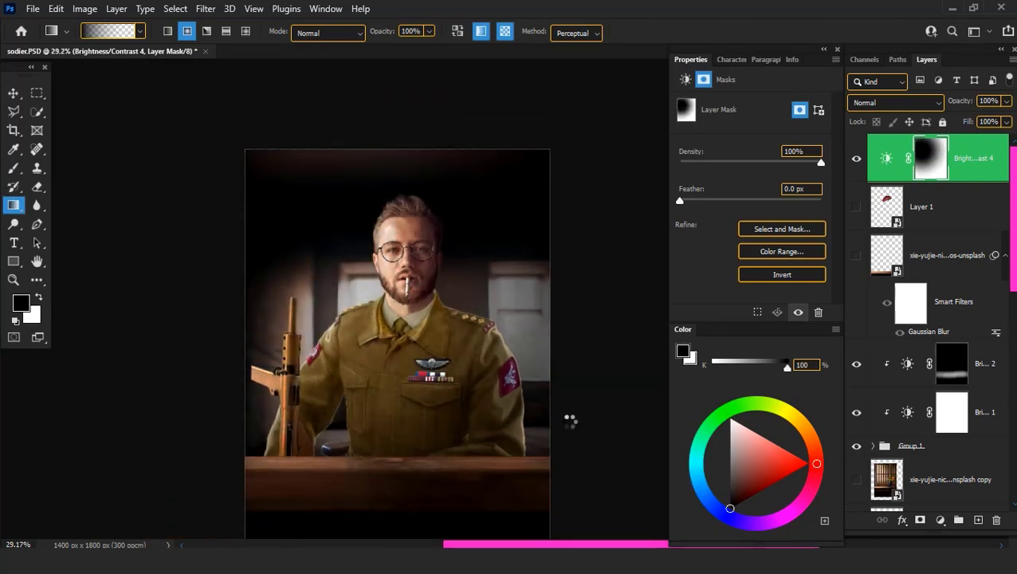
{"action": "left_click_drag", "start_coordinate": [311, 273], "coordinate": [358, 304]}
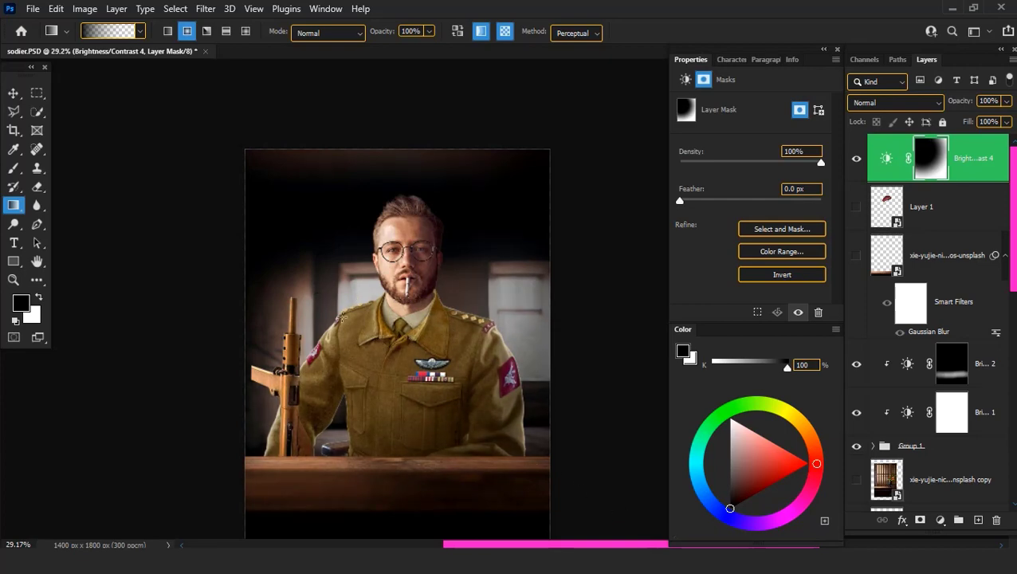
{"action": "scroll", "coordinate": [943, 263], "scroll_direction": "down", "scroll_amount": 3}
Convert the soldier_PNG16070 layer into a Smart Object
{"action": "left_click", "coordinate": [941, 381]}
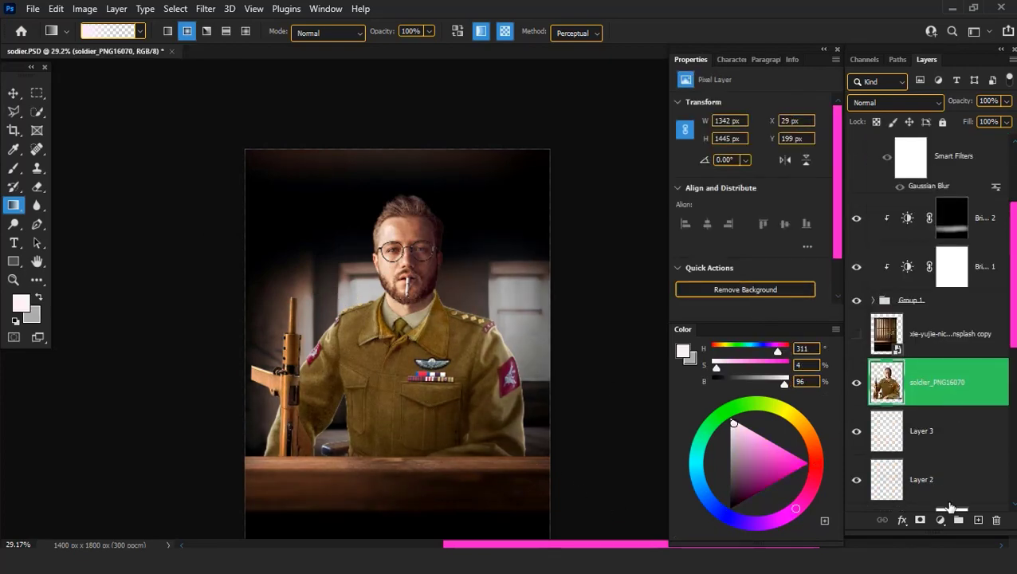
{"action": "left_click", "coordinate": [941, 520]}
{"action": "left_click", "coordinate": [320, 86]}
{"action": "right_click", "coordinate": [939, 377]}
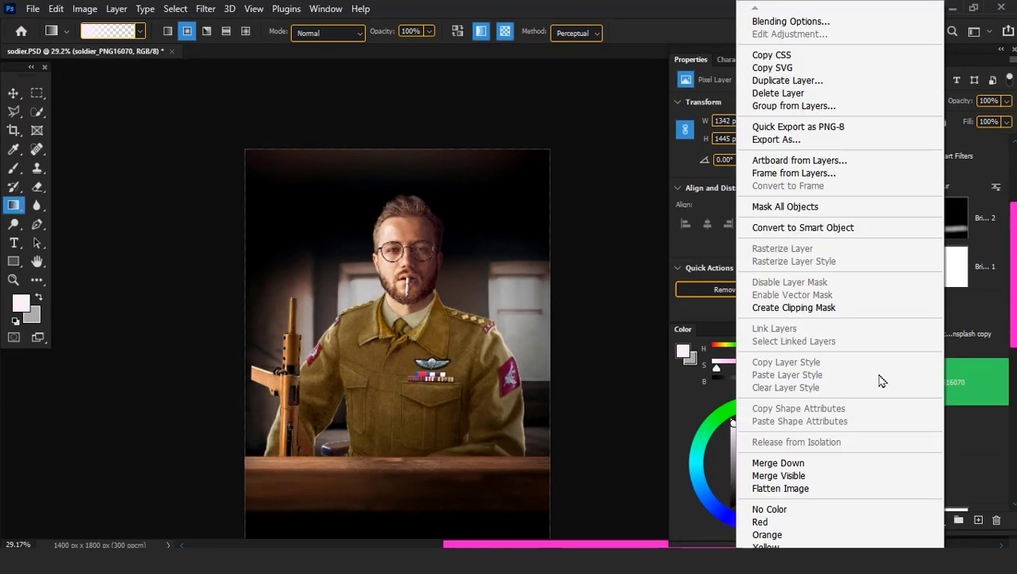
{"action": "left_click", "coordinate": [766, 227]}
Apply Topaz Adjust 5 to the soldier and invert its filter mask to hide it
{"action": "left_click", "coordinate": [205, 8]}
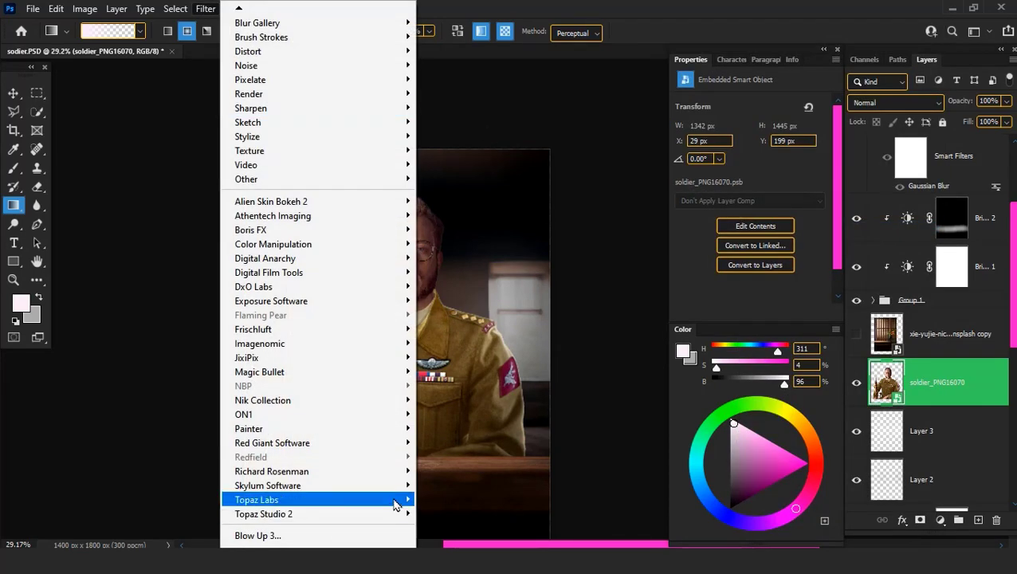
{"action": "left_click", "coordinate": [459, 230]}
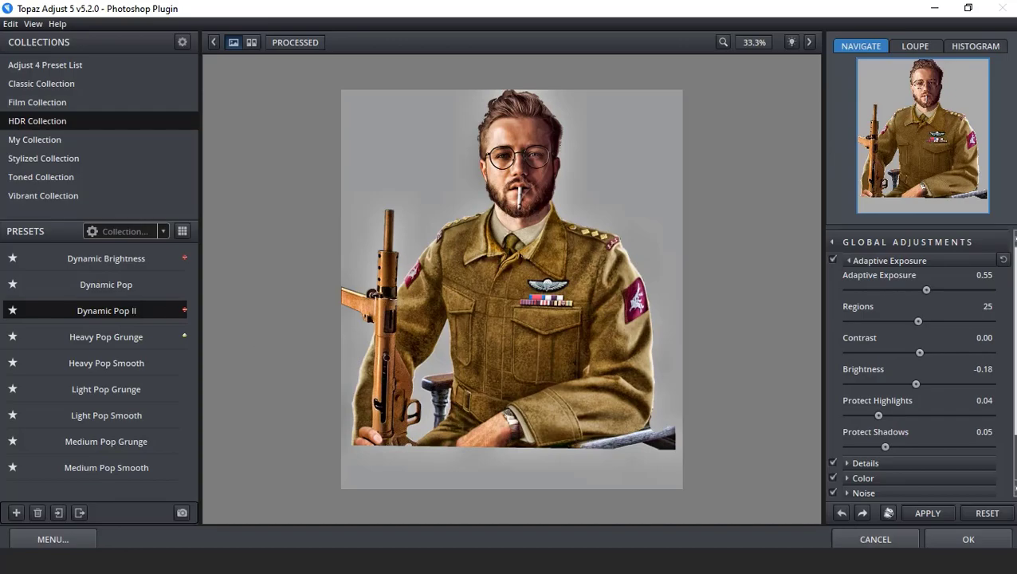
{"action": "left_click", "coordinate": [866, 541]}
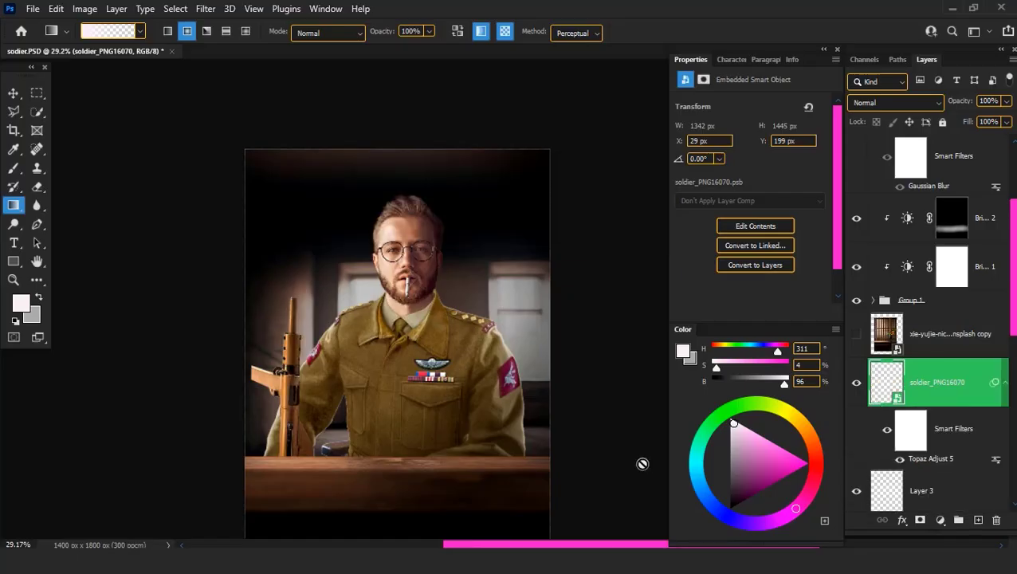
{"action": "left_click", "coordinate": [912, 431]}
{"action": "key", "text": "ctrl+i"}
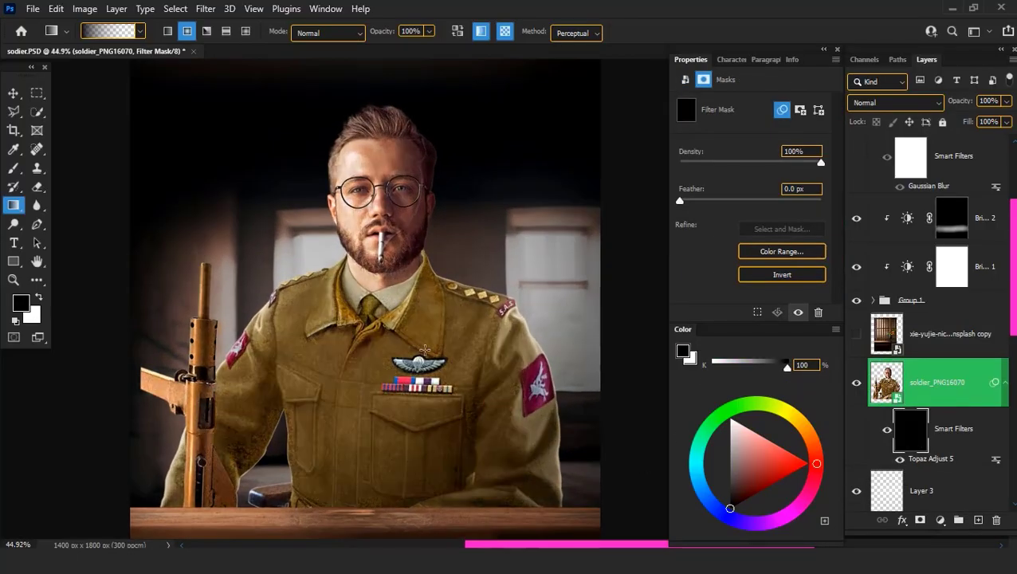
{"action": "right_click", "coordinate": [397, 345]}
Save the composite and set up a 200 px white brush for the filter mask
{"action": "key", "text": "Escape"}
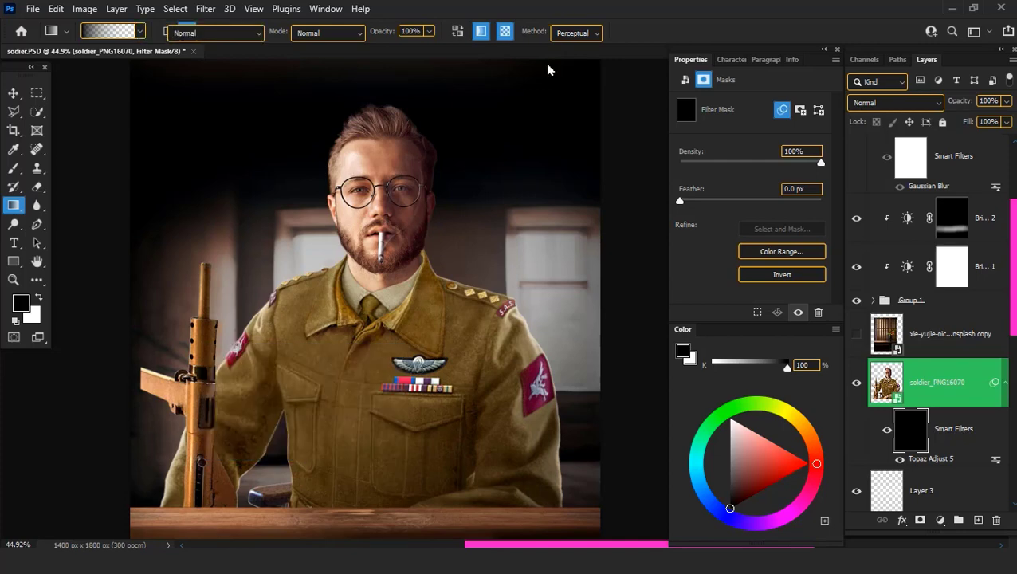
{"action": "key", "text": "b"}
{"action": "key", "text": "ctrl+s"}
{"action": "key", "text": "x"}
{"action": "key", "text": "bracketleft"}
{"action": "key", "text": "bracketleft"}
{"action": "key", "text": "bracketleft"}
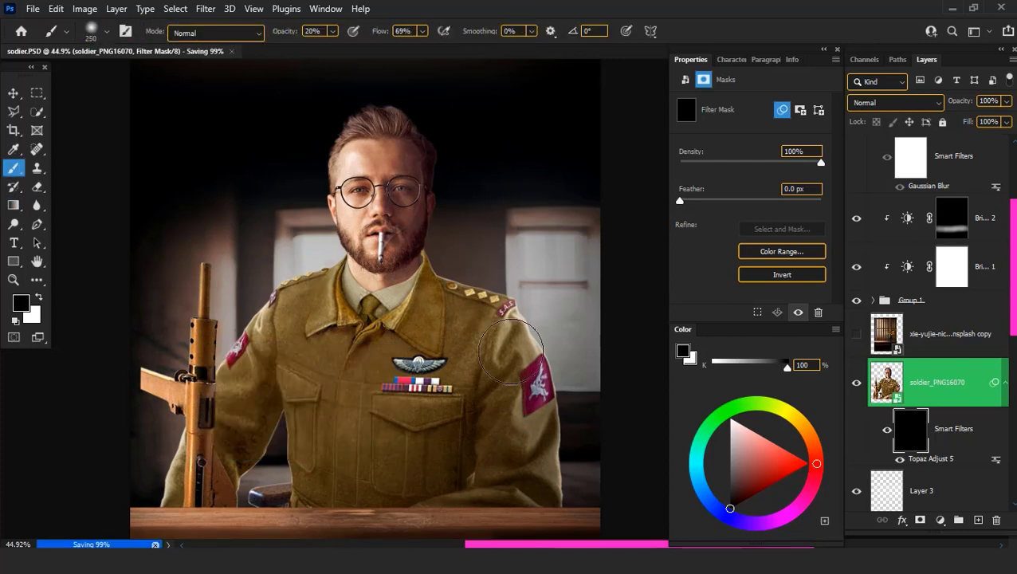
{"action": "scroll", "coordinate": [510, 359], "scroll_direction": "up", "scroll_amount": 3}
Paint the Topaz detail back onto the soldier's forehead, face and uniform
{"action": "left_click_drag", "start_coordinate": [365, 195], "coordinate": [369, 317]}
{"action": "scroll", "coordinate": [369, 318], "scroll_direction": "up", "scroll_amount": 2}
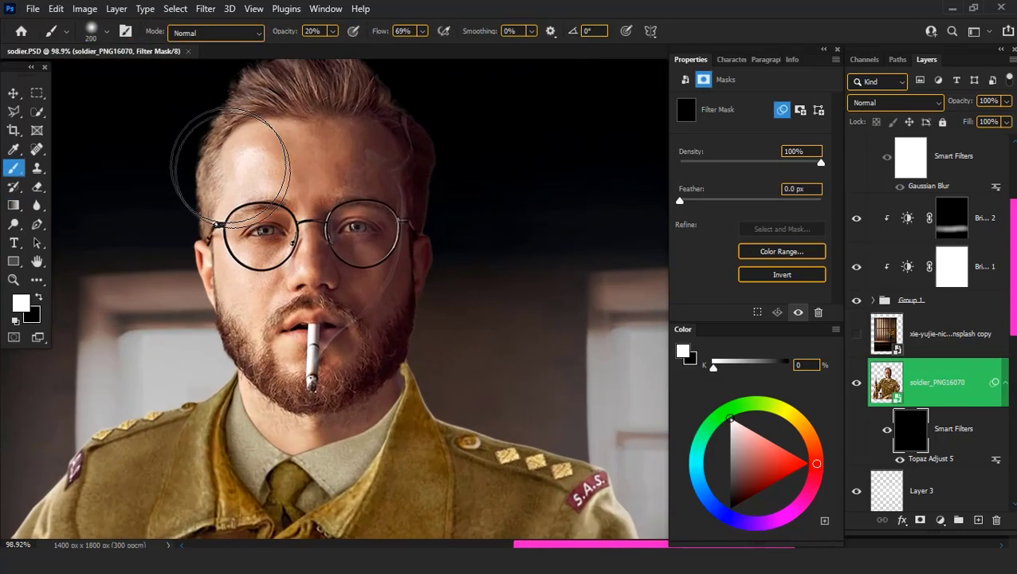
{"action": "mouse_move", "coordinate": [231, 159]}
{"action": "left_mouse_down"}
{"action": "mouse_move", "coordinate": [319, 156]}
{"action": "mouse_move", "coordinate": [375, 191]}
{"action": "left_mouse_up"}
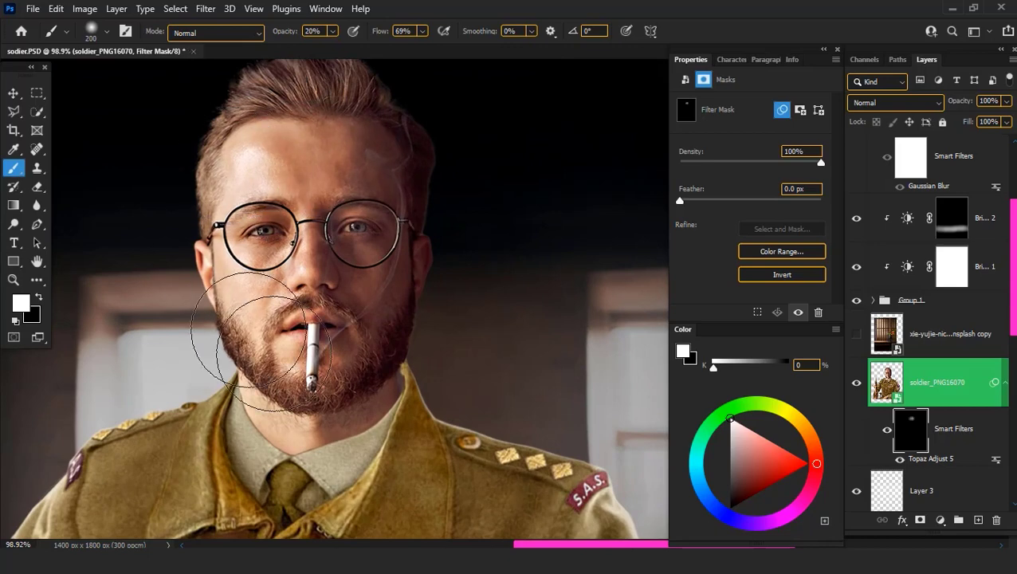
{"action": "left_click_drag", "start_coordinate": [131, 479], "coordinate": [159, 473]}
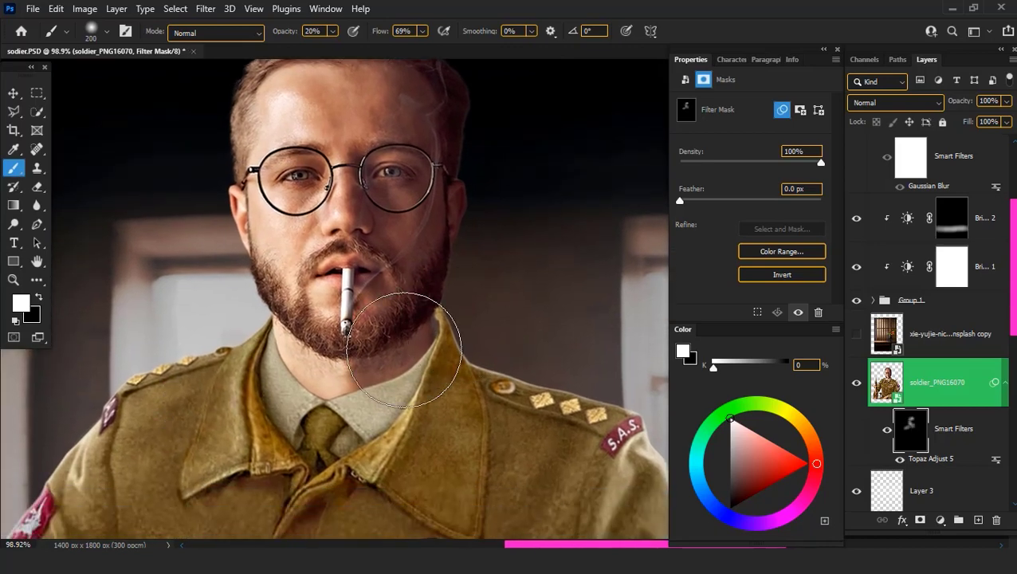
{"action": "scroll", "coordinate": [431, 364], "scroll_direction": "down", "scroll_amount": 1}
{"action": "scroll", "coordinate": [370, 368], "scroll_direction": "down", "scroll_amount": 6}
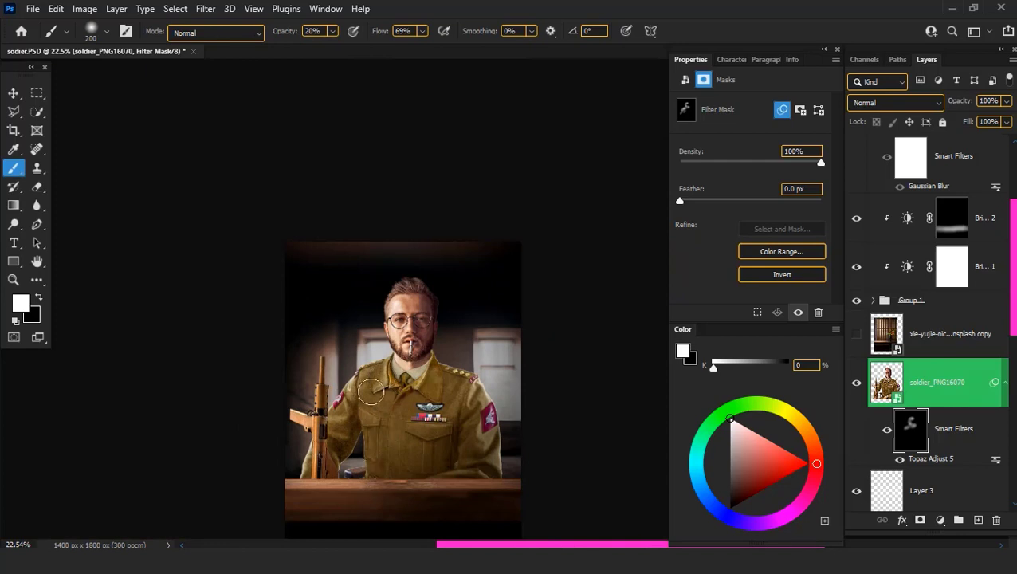
{"action": "scroll", "coordinate": [367, 470], "scroll_direction": "up", "scroll_amount": 2}
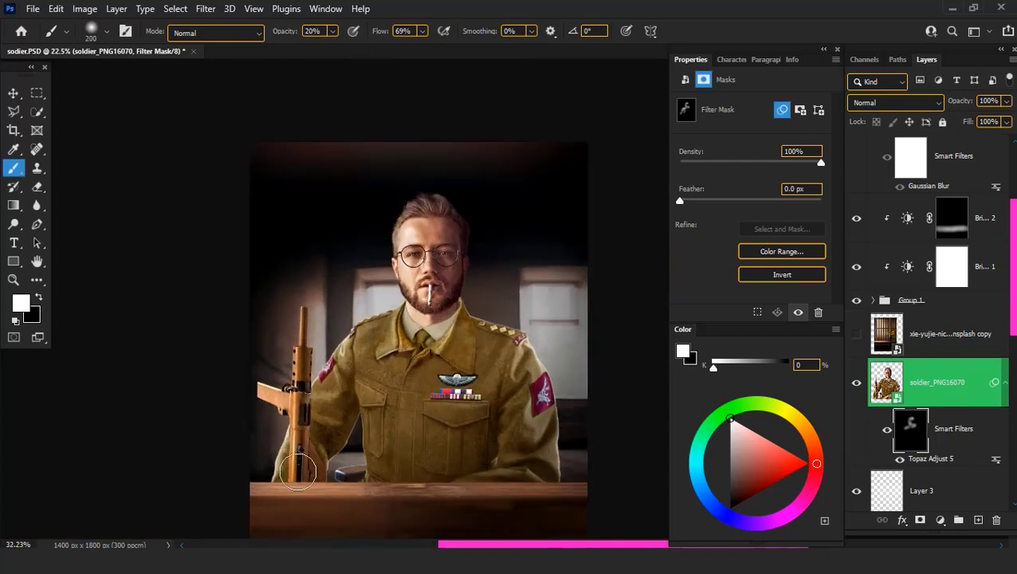
{"action": "left_click_drag", "start_coordinate": [297, 472], "coordinate": [378, 364]}
{"action": "scroll", "coordinate": [373, 473], "scroll_direction": "up", "scroll_amount": 2}
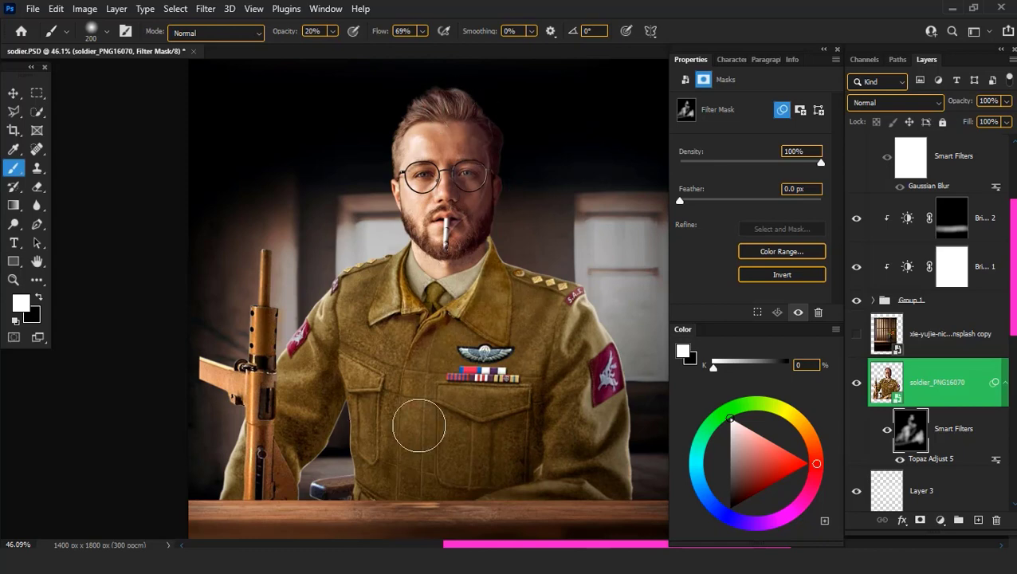
{"action": "scroll", "coordinate": [330, 435], "scroll_direction": "down", "scroll_amount": 2}
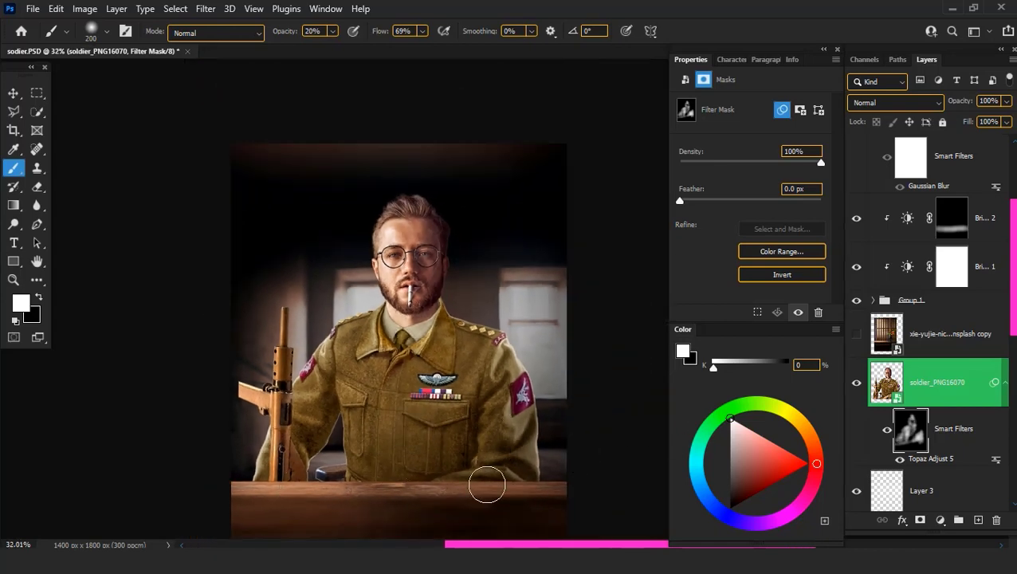
Add a Brightness/Contrast adjustment at -98 brightness on the soldier and invert its mask to black
{"action": "left_click", "coordinate": [941, 520]}
{"action": "left_click", "coordinate": [877, 315]}
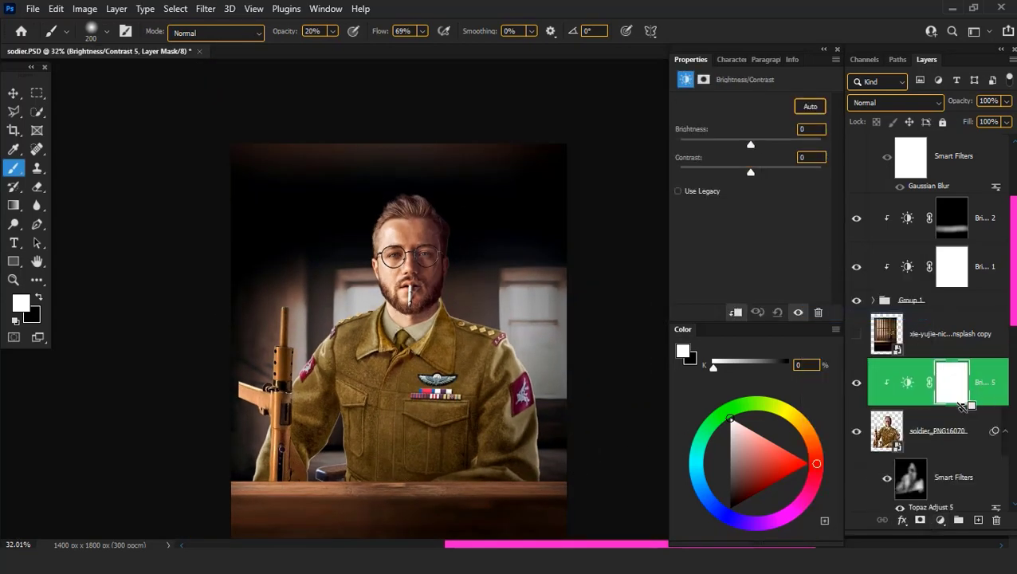
{"action": "left_click_drag", "start_coordinate": [708, 147], "coordinate": [704, 147]}
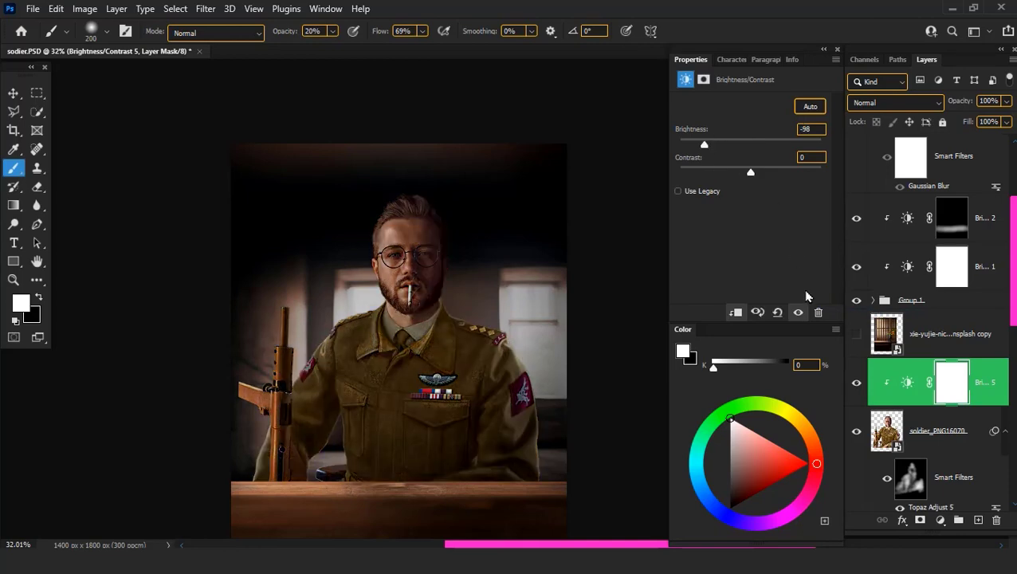
{"action": "key", "text": "ctrl+i"}
Paint white through the smaller-brush mask along the jacket's sleeve edges and folds
{"action": "key", "text": "bracketleft"}
{"action": "key", "text": "bracketleft"}
{"action": "key", "text": "bracketleft"}
{"action": "scroll", "coordinate": [306, 443], "scroll_direction": "up", "scroll_amount": 5}
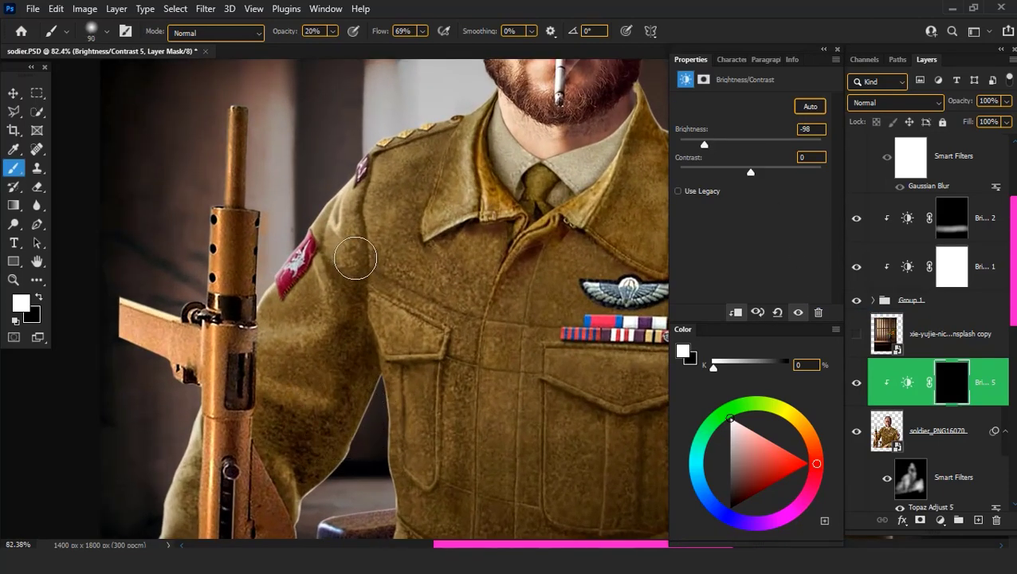
{"action": "left_click_drag", "start_coordinate": [353, 211], "coordinate": [357, 369]}
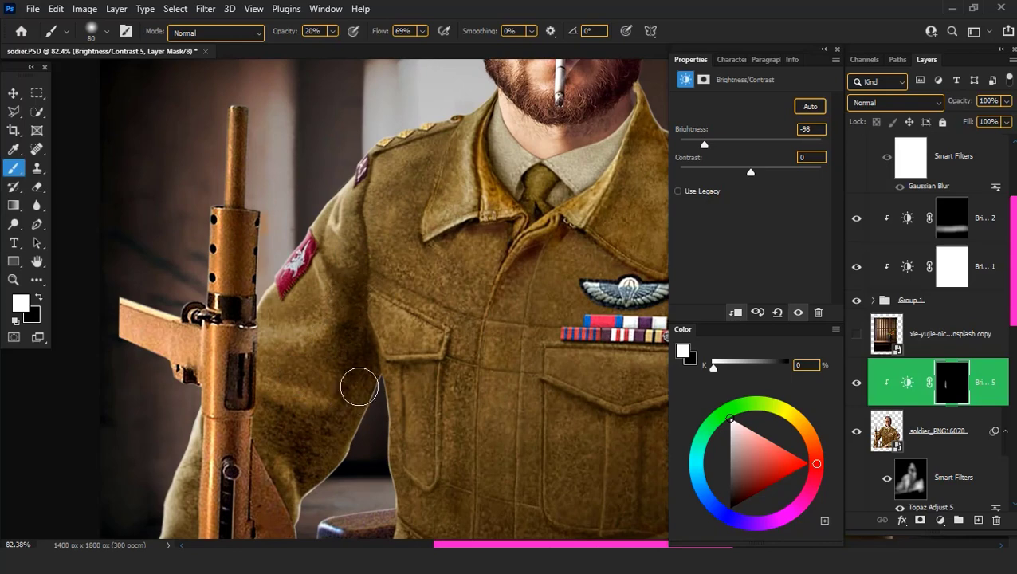
{"action": "left_click_drag", "start_coordinate": [364, 302], "coordinate": [136, 508]}
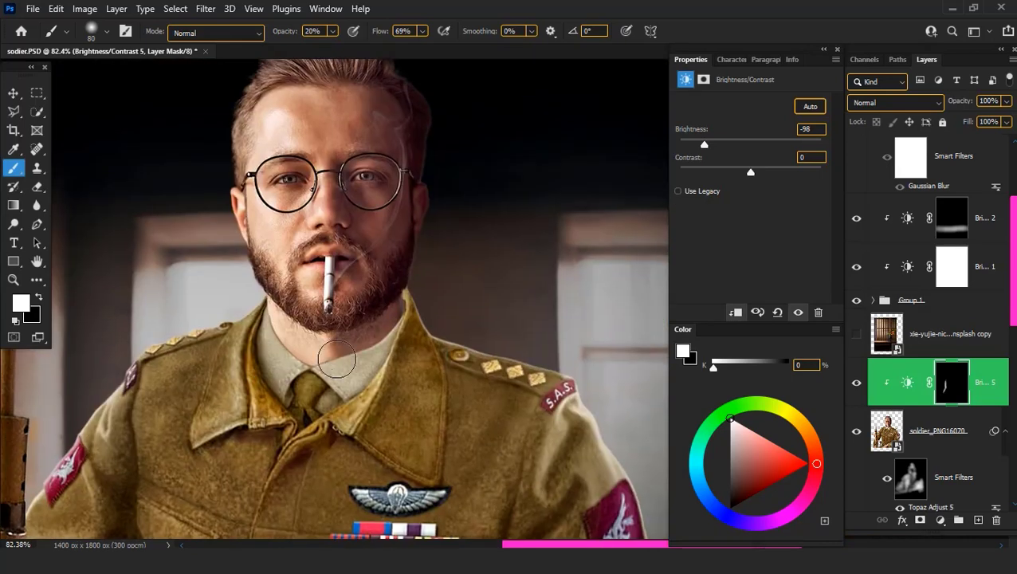
{"action": "left_click_drag", "start_coordinate": [551, 430], "coordinate": [414, 217]}
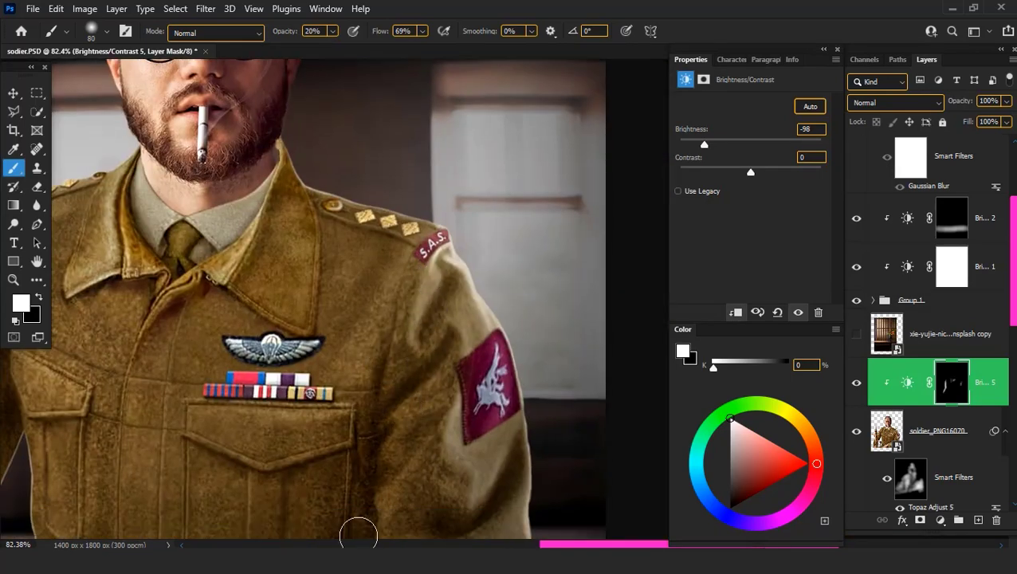
{"action": "left_click_drag", "start_coordinate": [357, 533], "coordinate": [374, 444]}
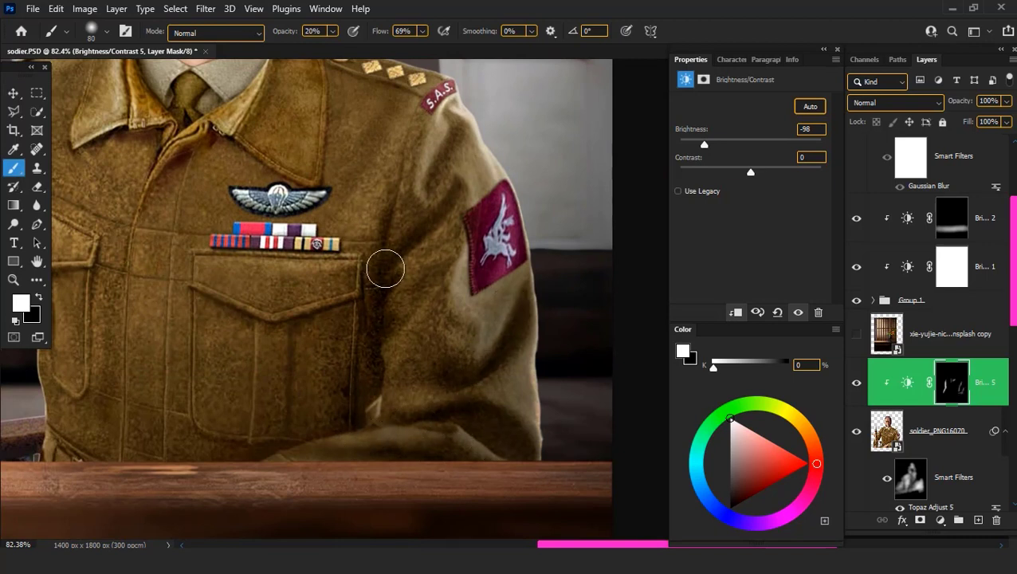
{"action": "left_click_drag", "start_coordinate": [227, 337], "coordinate": [331, 368]}
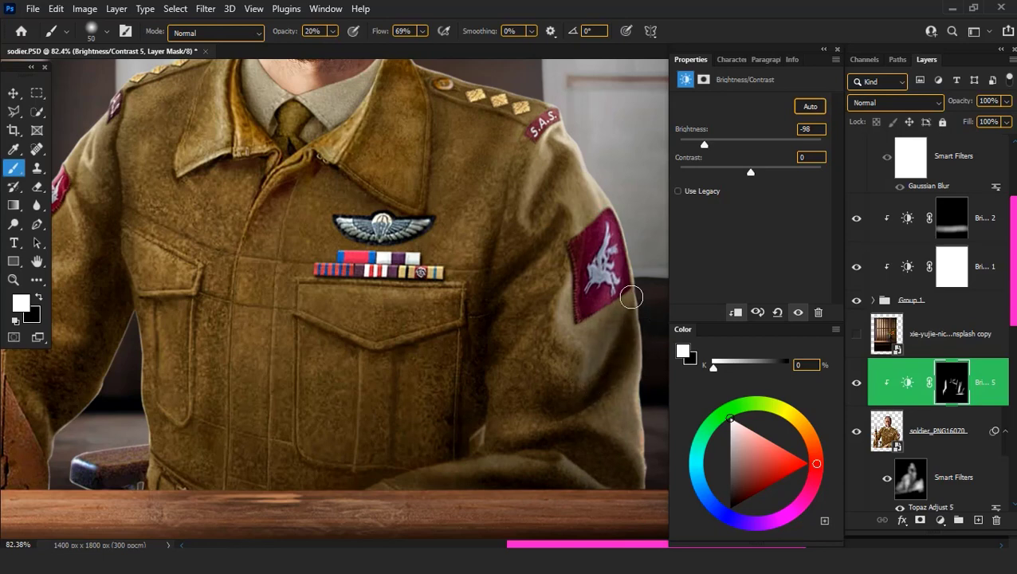
{"action": "key", "text": "ctrl+0"}
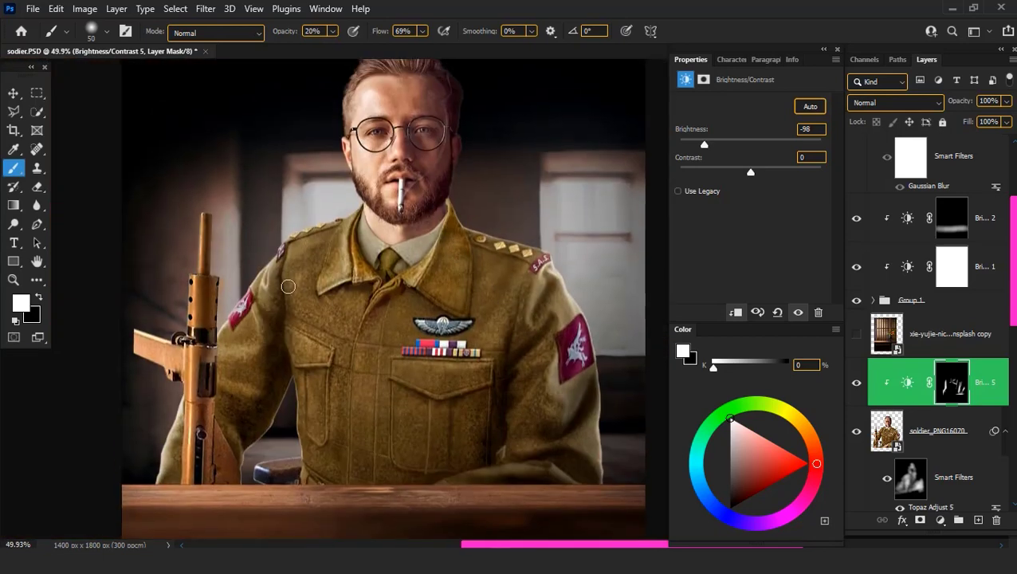
{"action": "scroll", "coordinate": [263, 351], "scroll_direction": "up", "scroll_amount": 3}
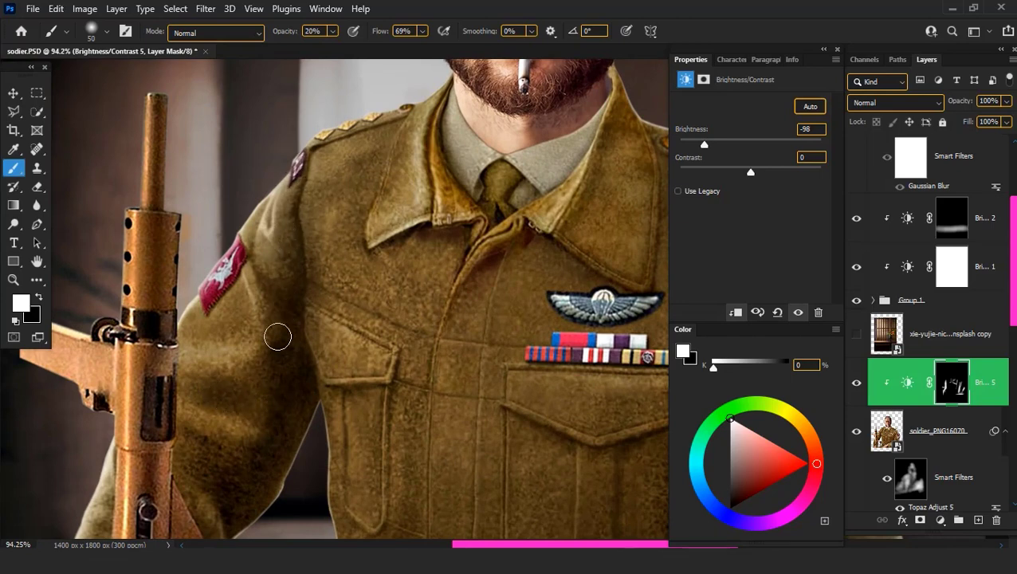
{"action": "left_click_drag", "start_coordinate": [207, 527], "coordinate": [303, 270]}
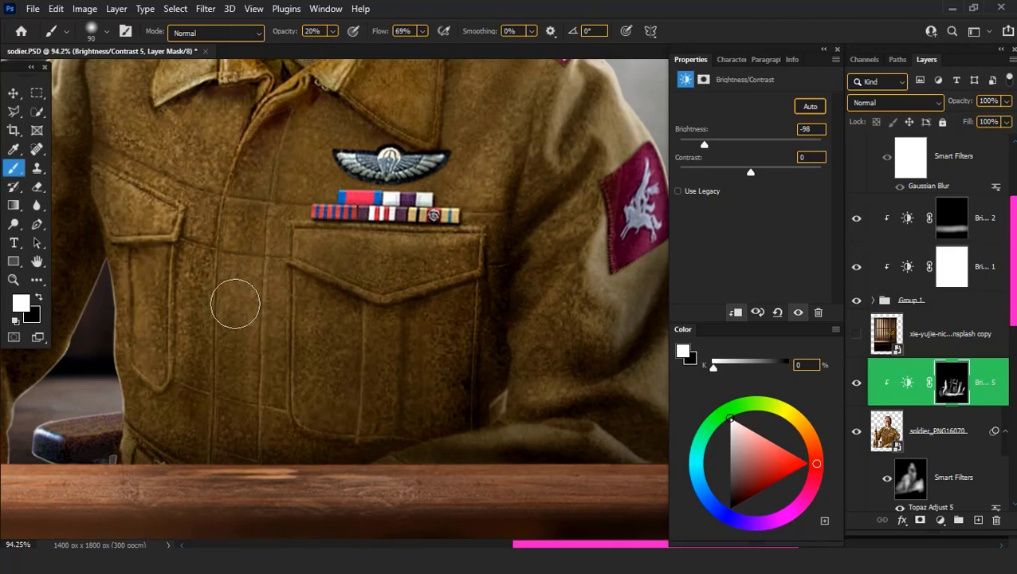
{"action": "scroll", "coordinate": [471, 287], "scroll_direction": "down", "scroll_amount": 5}
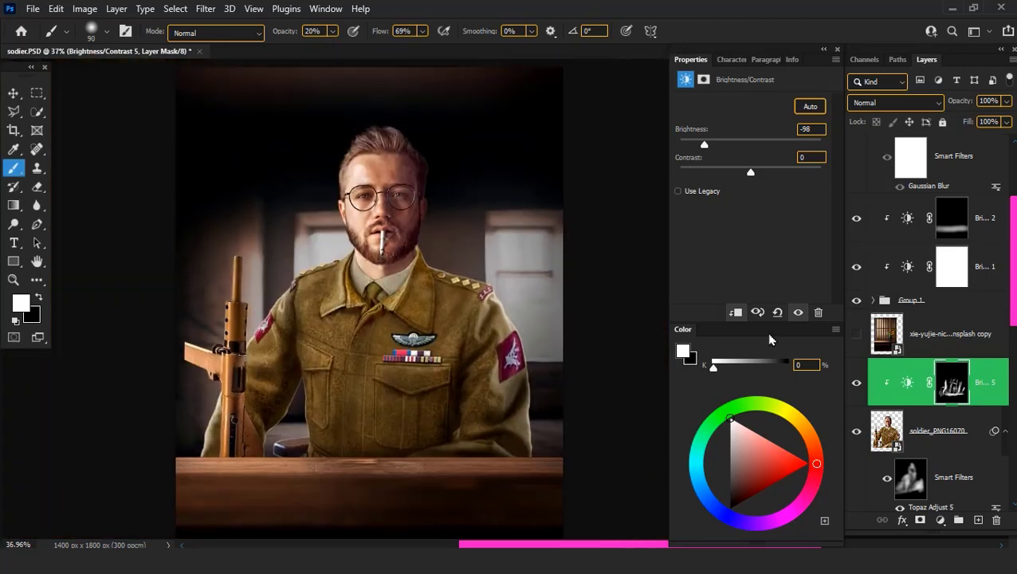
Toggle the Brightness/Contrast 5 darkening on and off to compare before and after
{"action": "left_click", "coordinate": [857, 384]}
{"action": "left_click", "coordinate": [857, 383]}
{"action": "left_click", "coordinate": [857, 384]}
{"action": "left_click", "coordinate": [858, 383]}
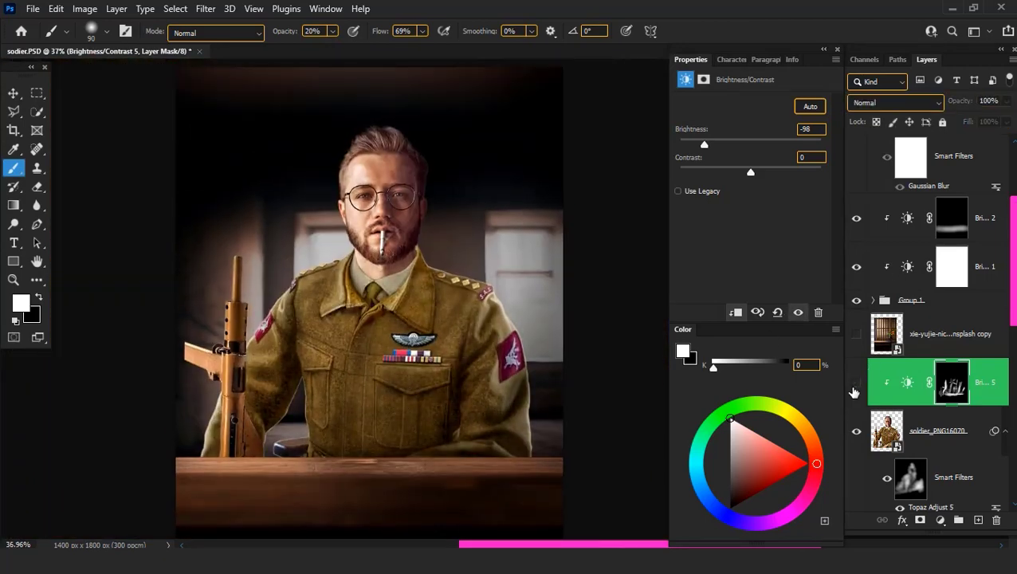
{"action": "left_click", "coordinate": [857, 384]}
{"action": "left_click", "coordinate": [857, 383]}
{"action": "scroll", "coordinate": [386, 250], "scroll_direction": "up", "scroll_amount": 3}
{"action": "scroll", "coordinate": [356, 295], "scroll_direction": "up", "scroll_amount": 3}
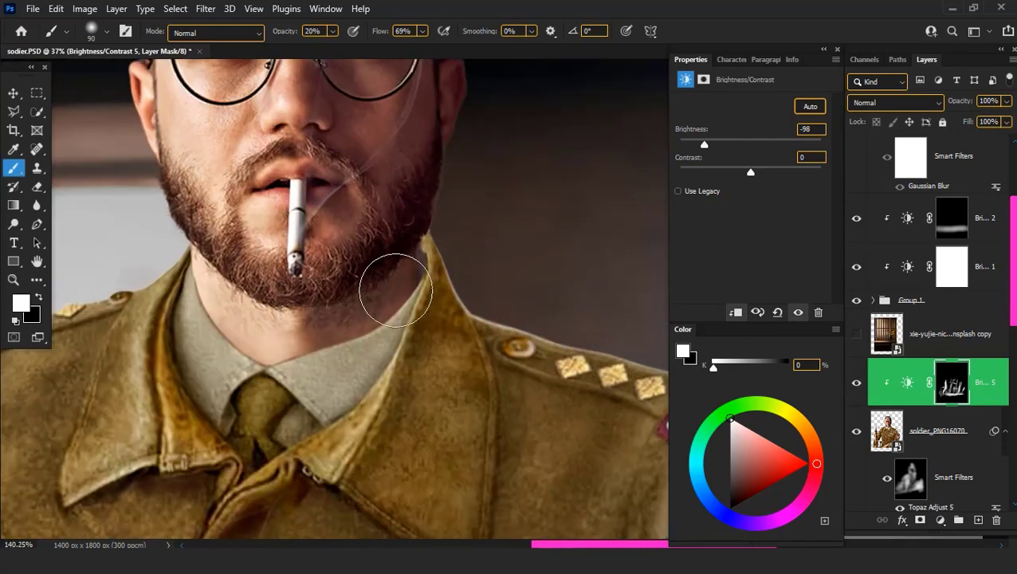
{"action": "scroll", "coordinate": [351, 328], "scroll_direction": "down", "scroll_amount": 4}
{"action": "scroll", "coordinate": [306, 341], "scroll_direction": "down", "scroll_amount": 2}
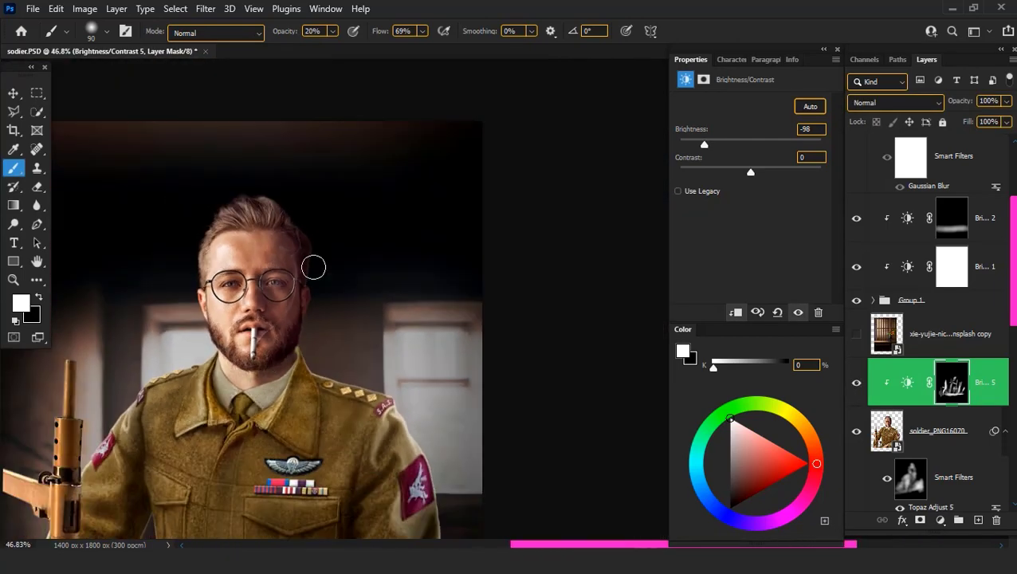
{"action": "scroll", "coordinate": [313, 267], "scroll_direction": "up", "scroll_amount": 2}
{"action": "scroll", "coordinate": [319, 383], "scroll_direction": "up", "scroll_amount": 1}
{"action": "scroll", "coordinate": [332, 467], "scroll_direction": "up", "scroll_amount": 1}
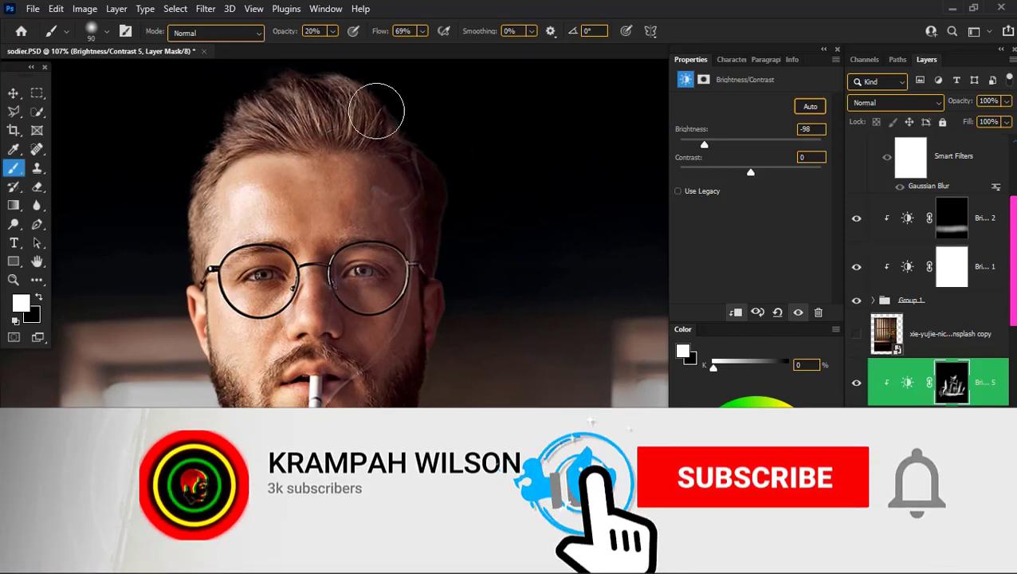
Paint the darkening onto the head's edges through the Brightness/Contrast 5 mask
{"action": "mouse_move", "coordinate": [376, 110]}
{"action": "left_mouse_down"}
{"action": "mouse_move", "coordinate": [182, 181]}
{"action": "mouse_move", "coordinate": [182, 249]}
{"action": "mouse_move", "coordinate": [401, 129]}
{"action": "mouse_move", "coordinate": [458, 198]}
{"action": "left_mouse_up"}
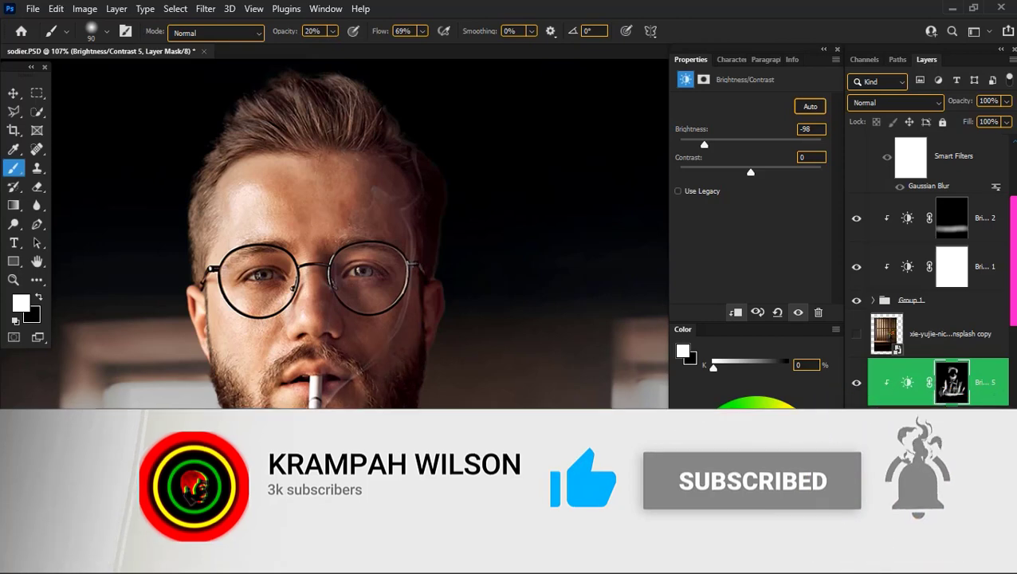
{"action": "left_click", "coordinate": [911, 473]}
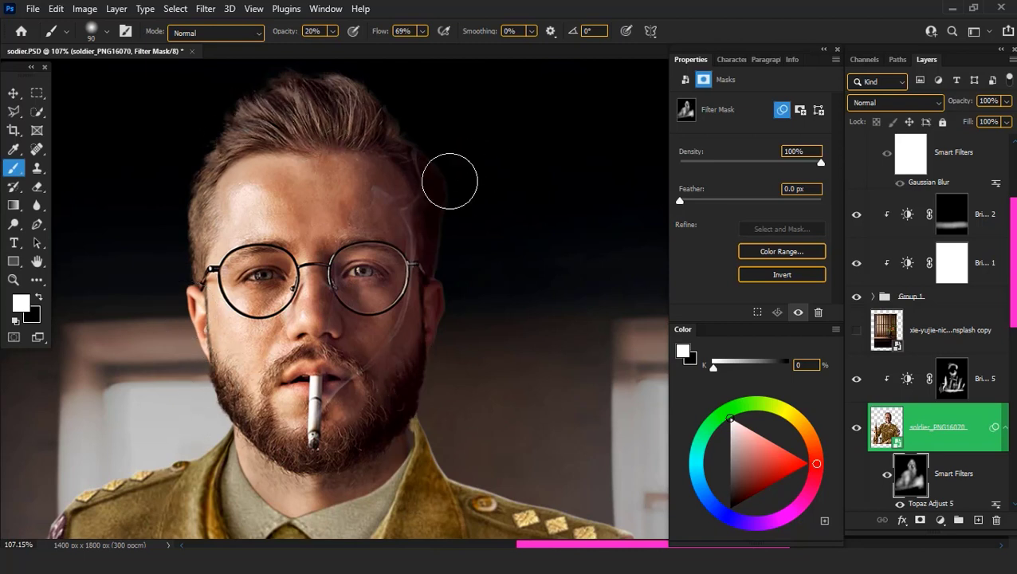
{"action": "left_click", "coordinate": [952, 378]}
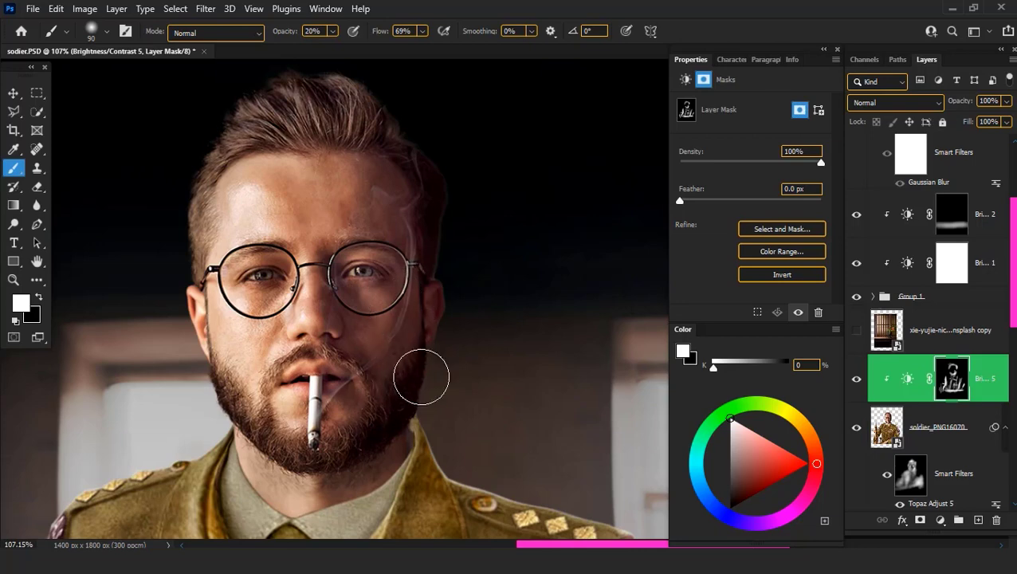
{"action": "scroll", "coordinate": [418, 368], "scroll_direction": "down", "scroll_amount": 3}
{"action": "mouse_move", "coordinate": [360, 398]}
{"action": "left_mouse_down"}
{"action": "mouse_move", "coordinate": [390, 266]}
{"action": "mouse_move", "coordinate": [465, 291]}
{"action": "mouse_move", "coordinate": [461, 315]}
{"action": "left_mouse_up"}
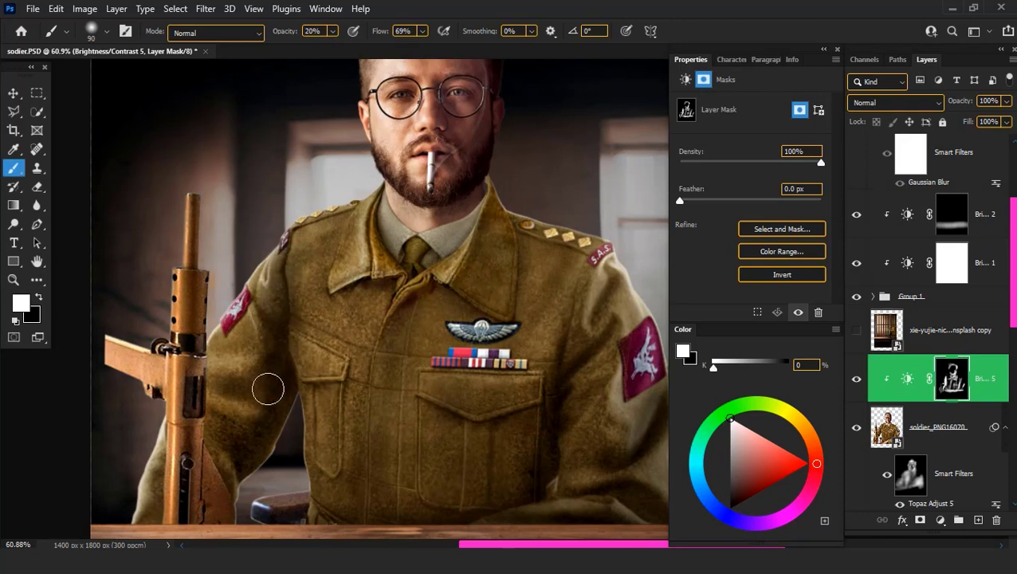
{"action": "scroll", "coordinate": [256, 466], "scroll_direction": "down", "scroll_amount": 2}
Add a Levels adjustment with output levels 2–202 and midtones 0.70
{"action": "left_click", "coordinate": [941, 520]}
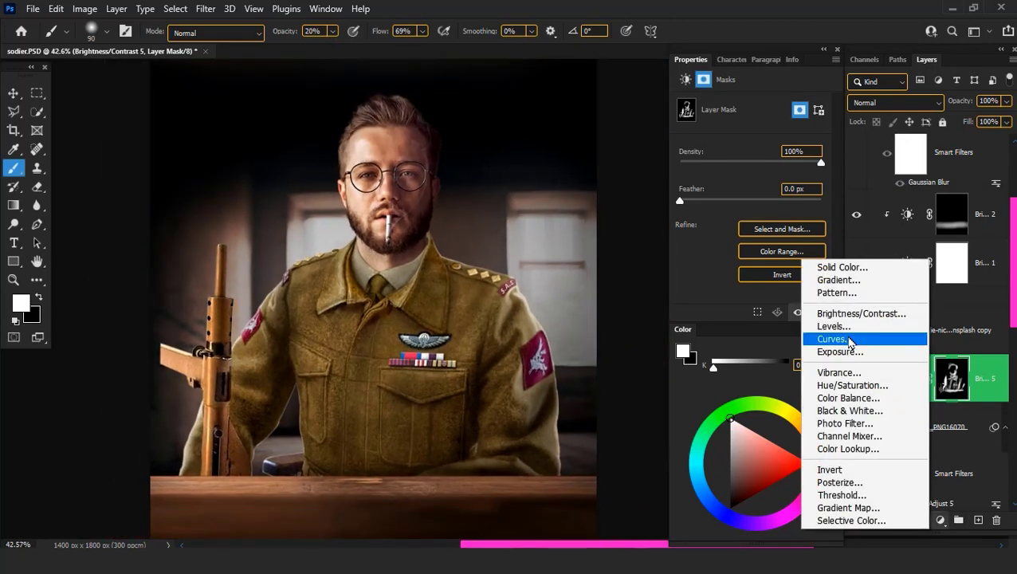
{"action": "left_click", "coordinate": [834, 326]}
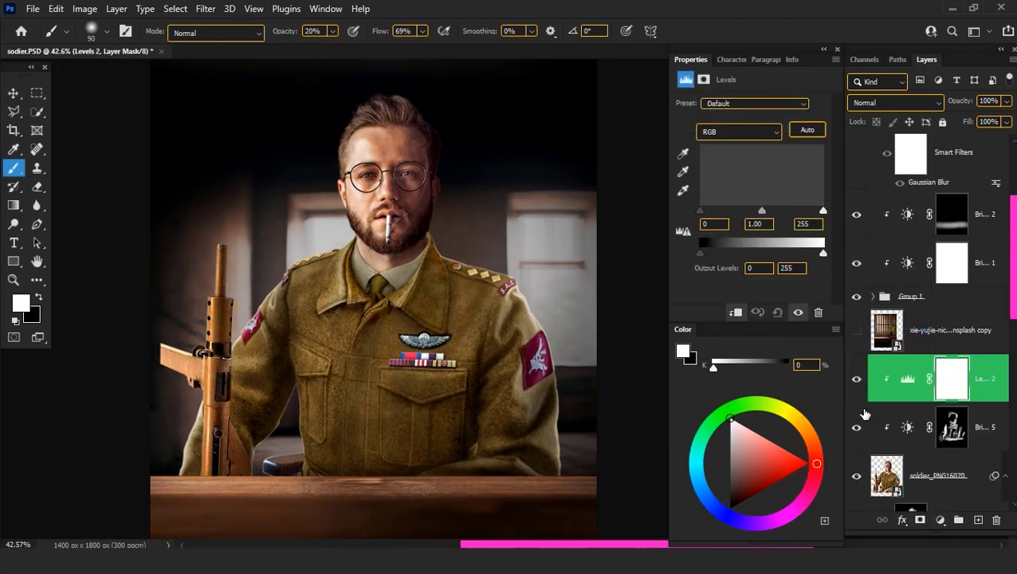
{"action": "left_click_drag", "start_coordinate": [824, 255], "coordinate": [800, 255]}
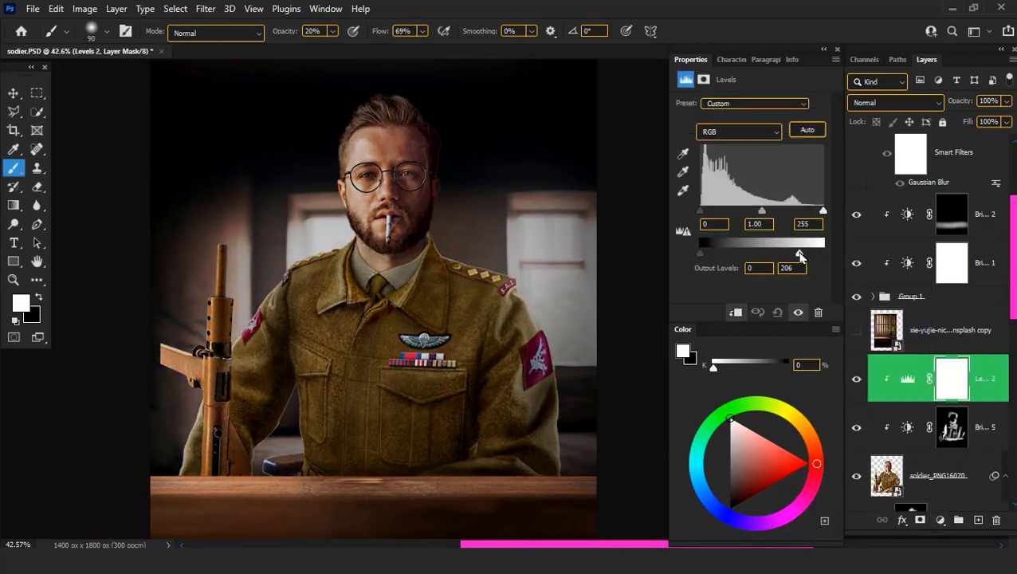
{"action": "left_click_drag", "start_coordinate": [697, 256], "coordinate": [701, 257]}
{"action": "left_click_drag", "start_coordinate": [764, 211], "coordinate": [777, 213]}
Invert the Levels 2 mask and copy the Brightness/Contrast 5 soldier silhouette mask onto it
{"action": "key", "text": "ctrl+i"}
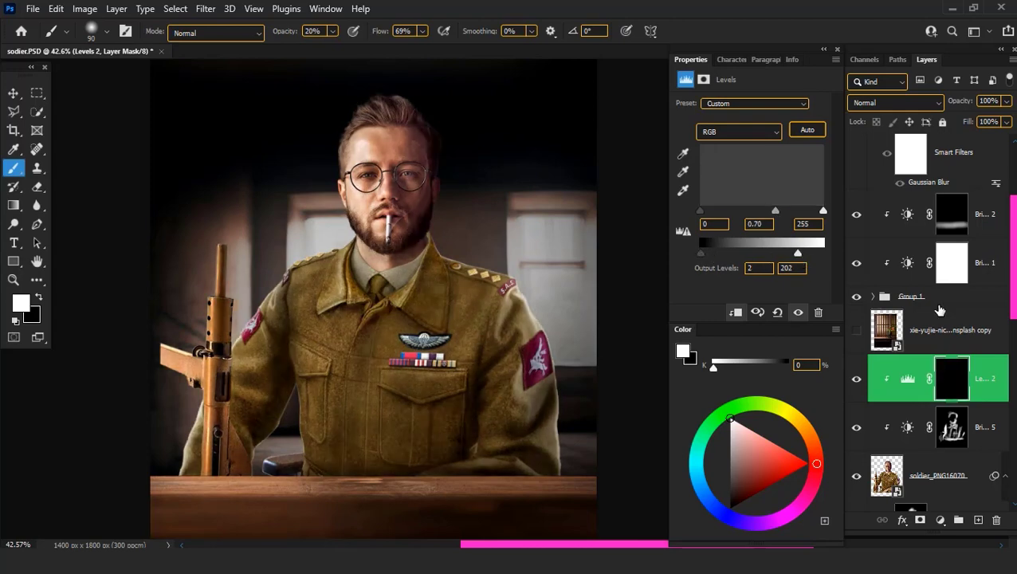
{"action": "left_click_drag", "start_coordinate": [952, 427], "coordinate": [952, 378], "text": "alt"}
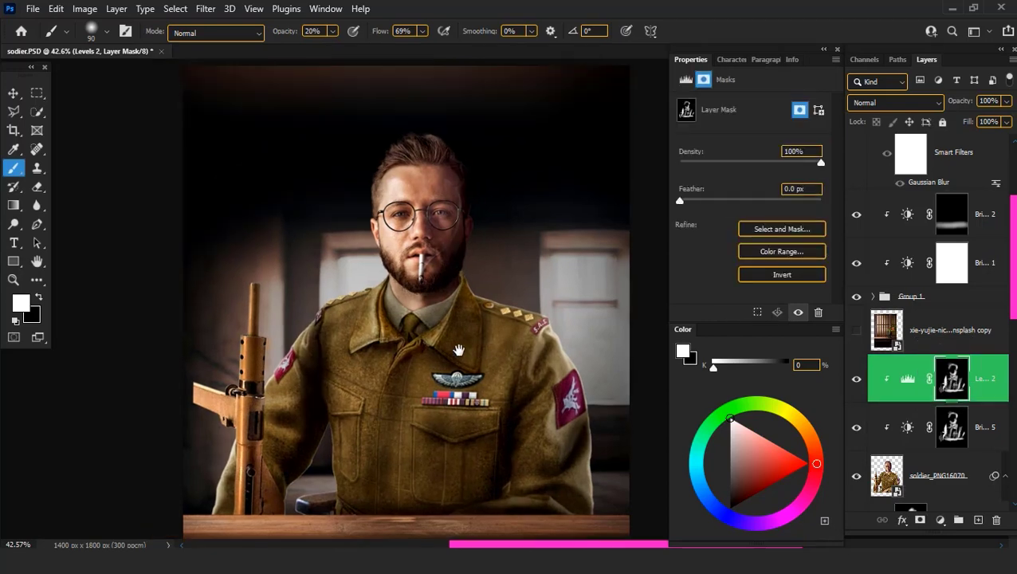
{"action": "left_click_drag", "start_coordinate": [570, 292], "coordinate": [604, 331]}
{"action": "left_click", "coordinate": [857, 378]}
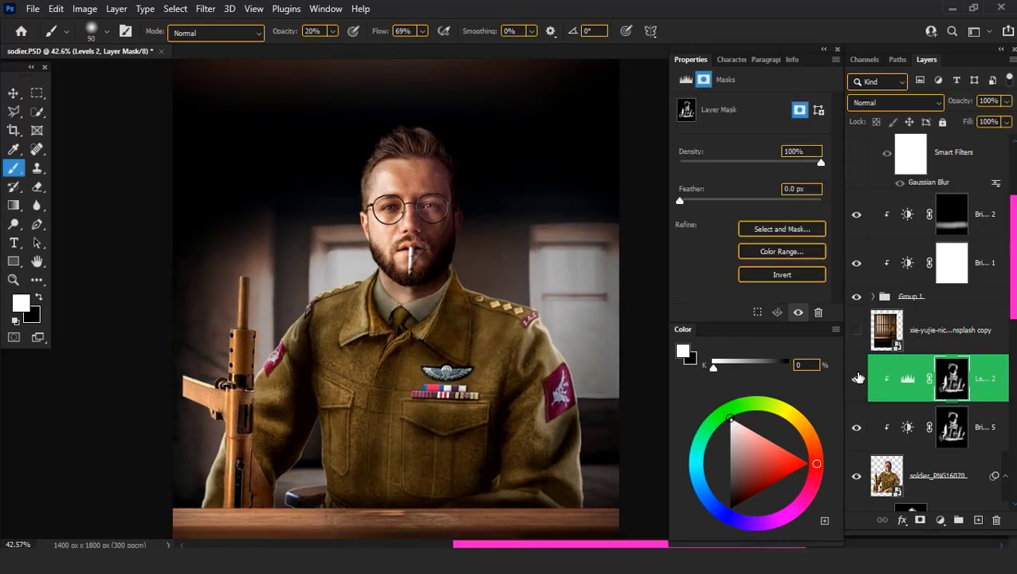
{"action": "left_click", "coordinate": [941, 520]}
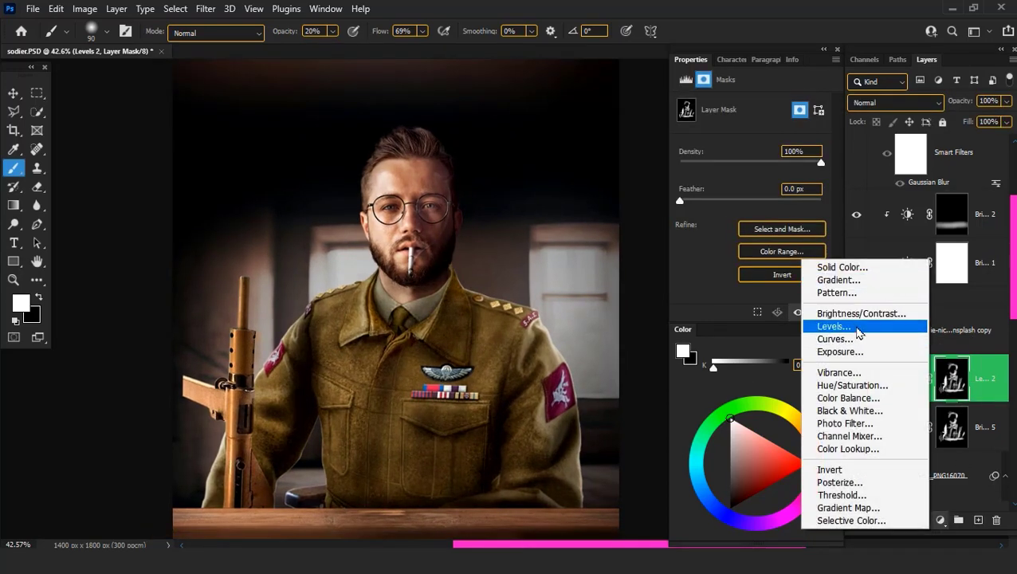
Add a clipped Levels 3 adjustment with midtones 1.42 and an inverted black mask
{"action": "left_click", "coordinate": [858, 325]}
{"action": "left_click", "coordinate": [736, 312]}
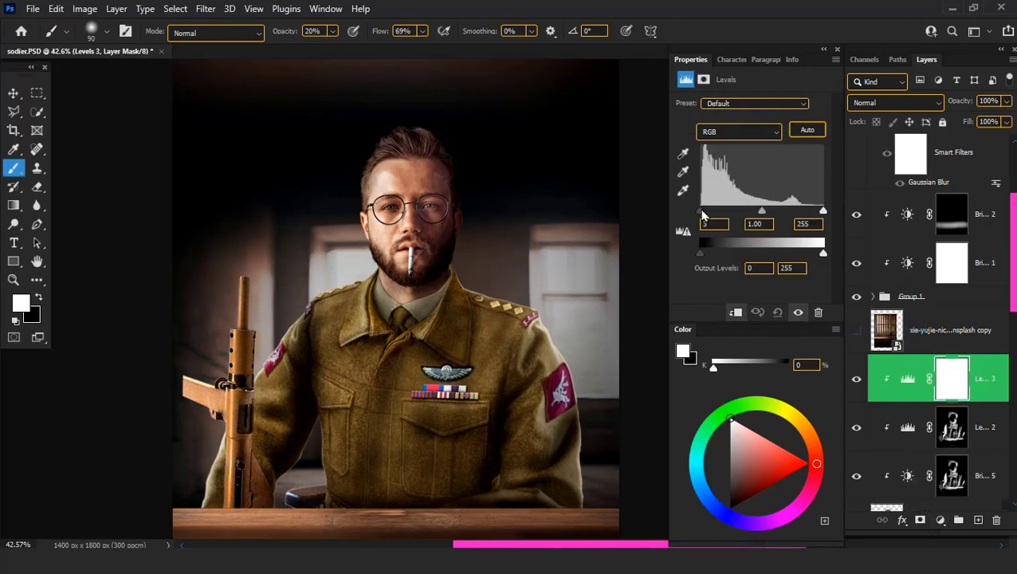
{"action": "left_click_drag", "start_coordinate": [702, 214], "coordinate": [700, 214]}
{"action": "left_click_drag", "start_coordinate": [762, 211], "coordinate": [745, 214]}
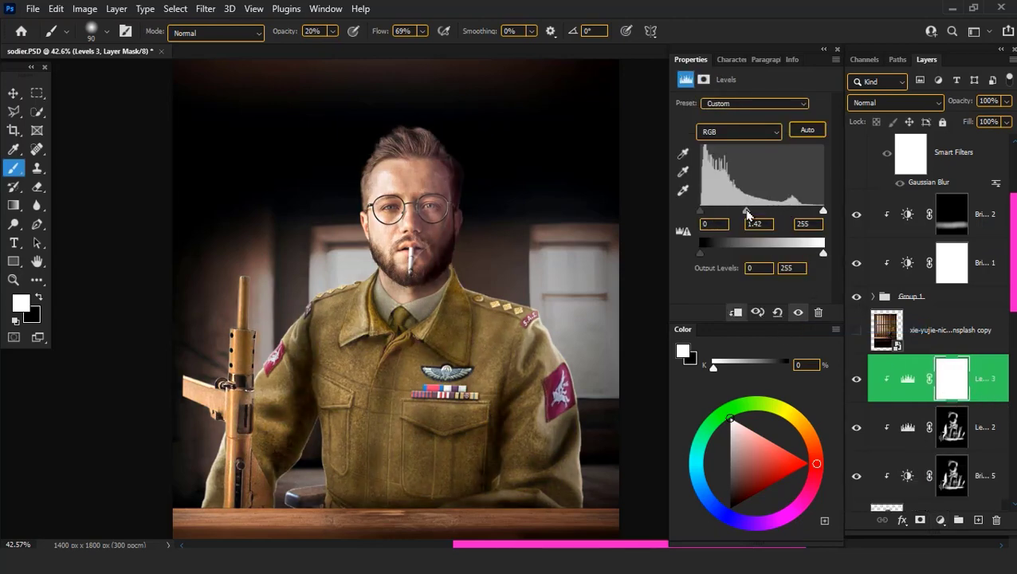
{"action": "key", "text": "ctrl+i"}
Move around the face, jaw, neck and collar to brush in the Levels 3 highlights
{"action": "scroll", "coordinate": [439, 136], "scroll_direction": "up", "scroll_amount": 1}
{"action": "scroll", "coordinate": [398, 183], "scroll_direction": "up", "scroll_amount": 3}
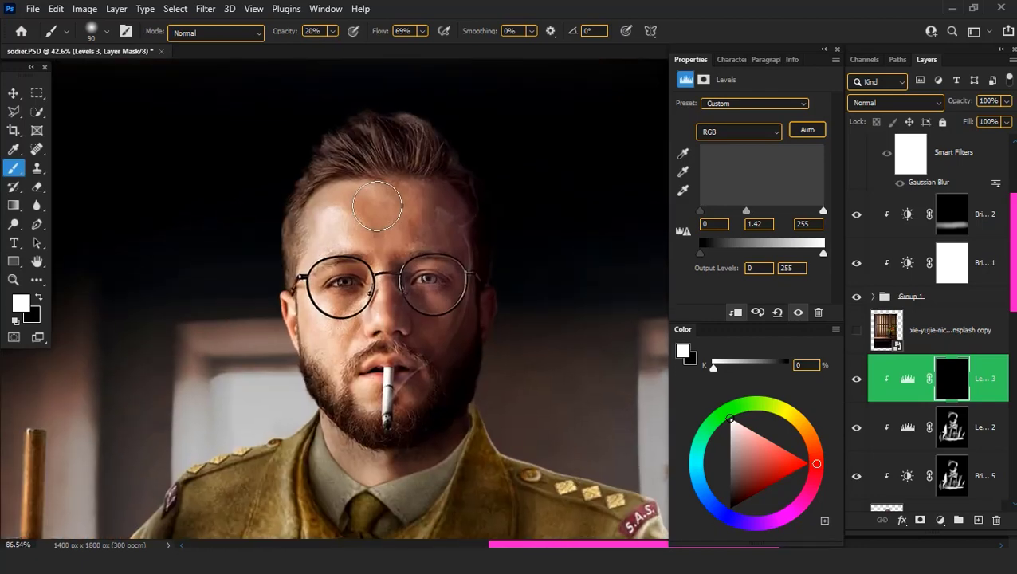
{"action": "scroll", "coordinate": [335, 231], "scroll_direction": "up", "scroll_amount": 3}
{"action": "scroll", "coordinate": [303, 303], "scroll_direction": "down", "scroll_amount": 5}
{"action": "scroll", "coordinate": [303, 303], "scroll_direction": "left", "scroll_amount": 2}
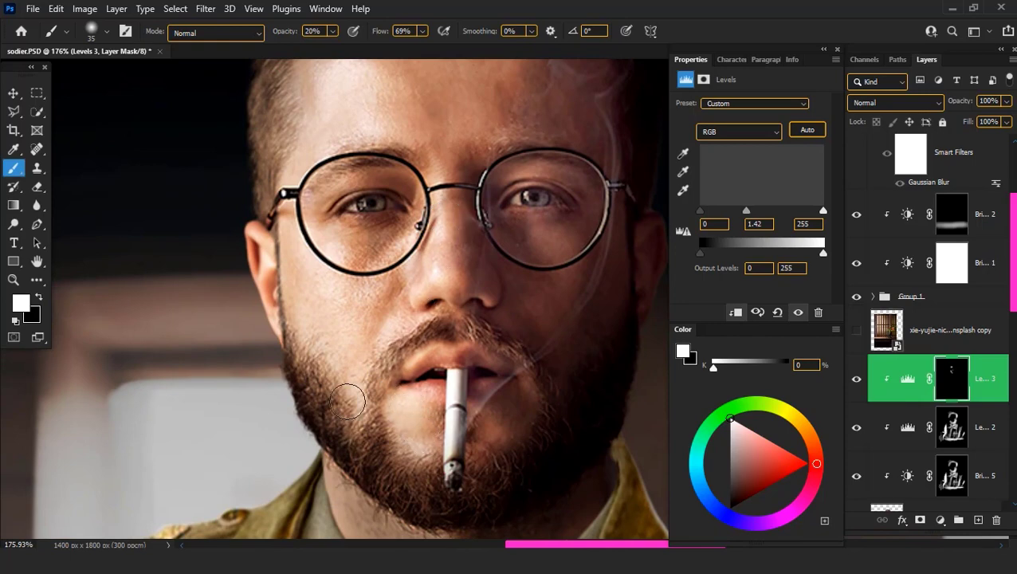
{"action": "scroll", "coordinate": [403, 403], "scroll_direction": "down", "scroll_amount": 2}
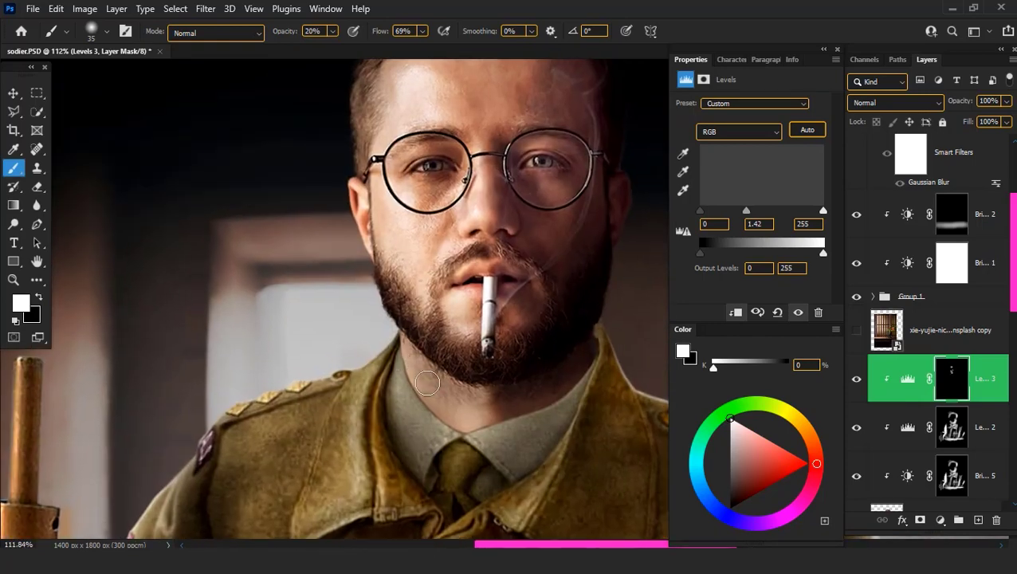
{"action": "scroll", "coordinate": [383, 383], "scroll_direction": "up", "scroll_amount": 4}
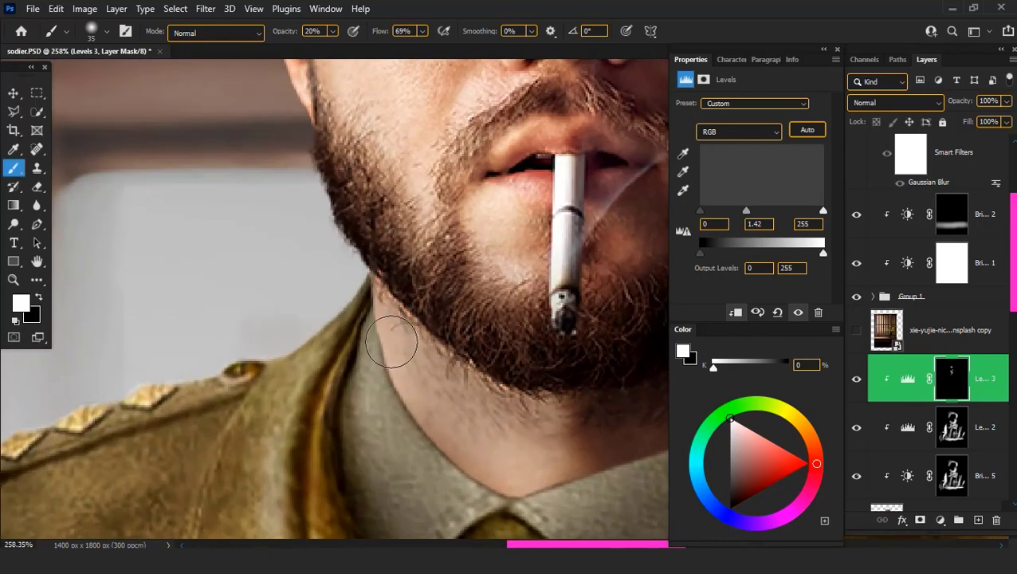
{"action": "scroll", "coordinate": [465, 400], "scroll_direction": "down", "scroll_amount": 3}
{"action": "scroll", "coordinate": [446, 335], "scroll_direction": "down", "scroll_amount": 1}
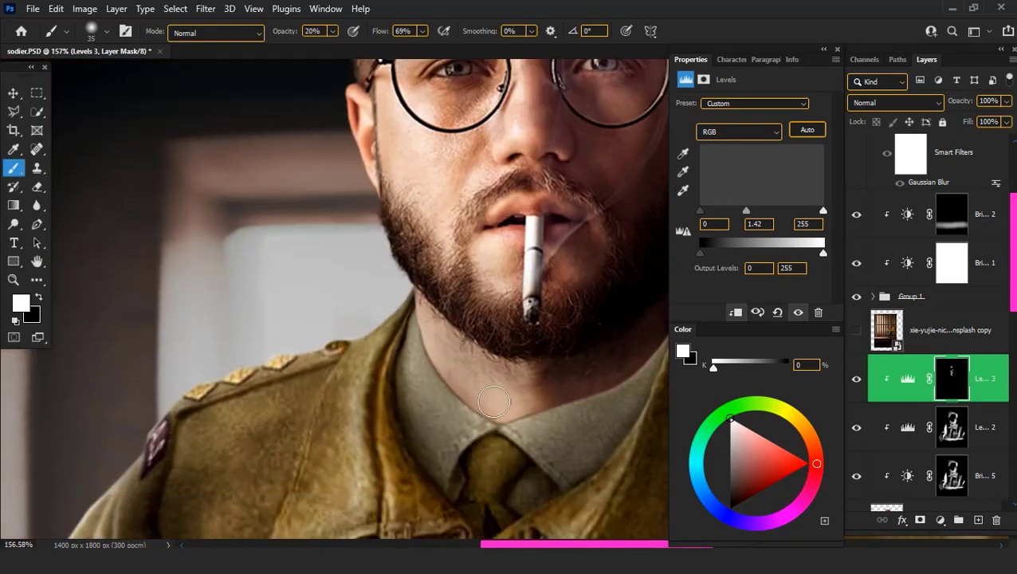
{"action": "scroll", "coordinate": [437, 292], "scroll_direction": "down", "scroll_amount": 2}
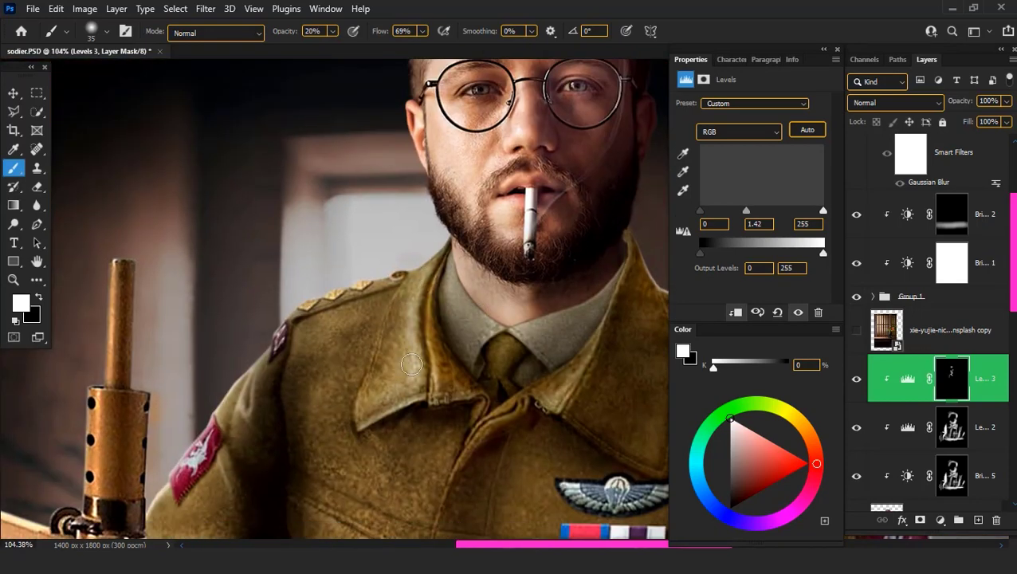
{"action": "scroll", "coordinate": [425, 351], "scroll_direction": "down", "scroll_amount": 2}
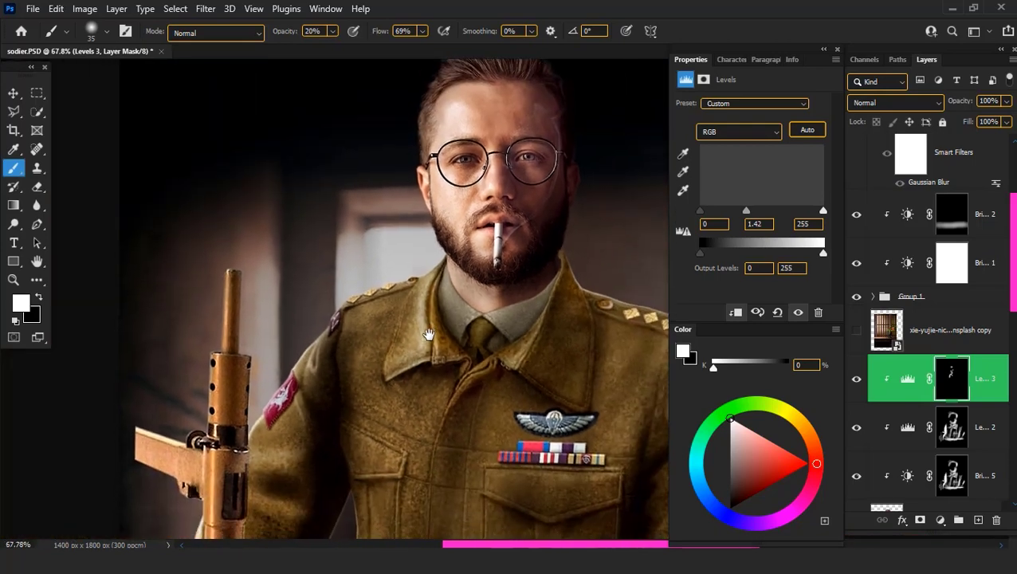
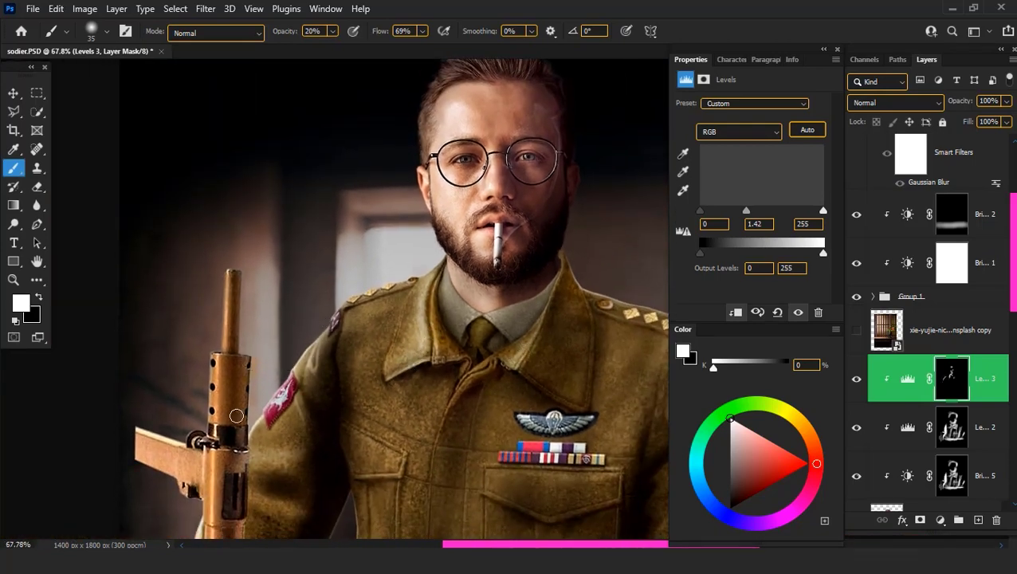
Add a clipped Brightness/Contrast adjustment at brightness -133 and invert its mask
{"action": "left_click_drag", "start_coordinate": [236, 422], "coordinate": [278, 273]}
{"action": "scroll", "coordinate": [292, 331], "scroll_direction": "down", "scroll_amount": 2}
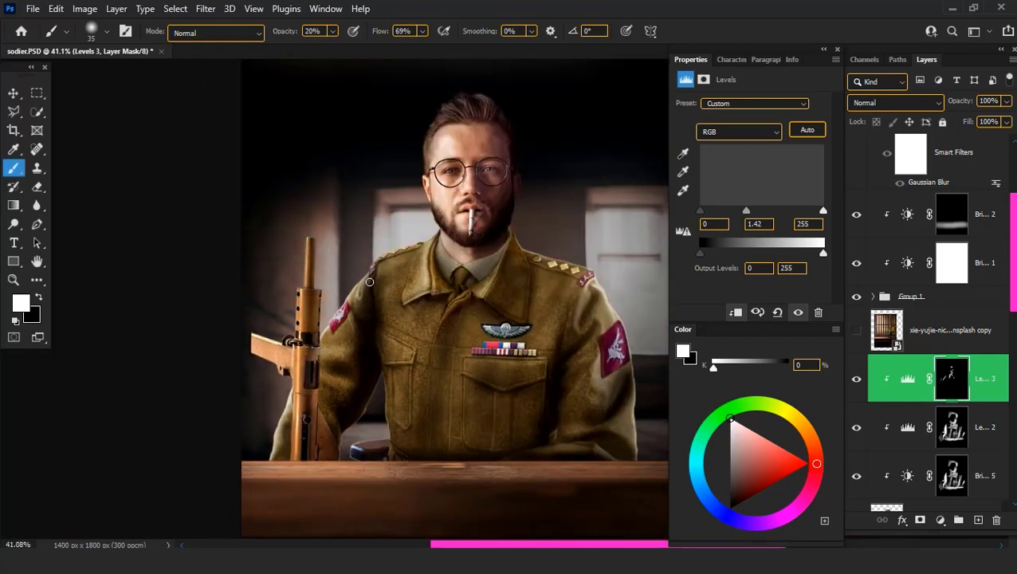
{"action": "scroll", "coordinate": [344, 339], "scroll_direction": "down", "scroll_amount": 1}
{"action": "left_click_drag", "start_coordinate": [345, 339], "coordinate": [359, 259]}
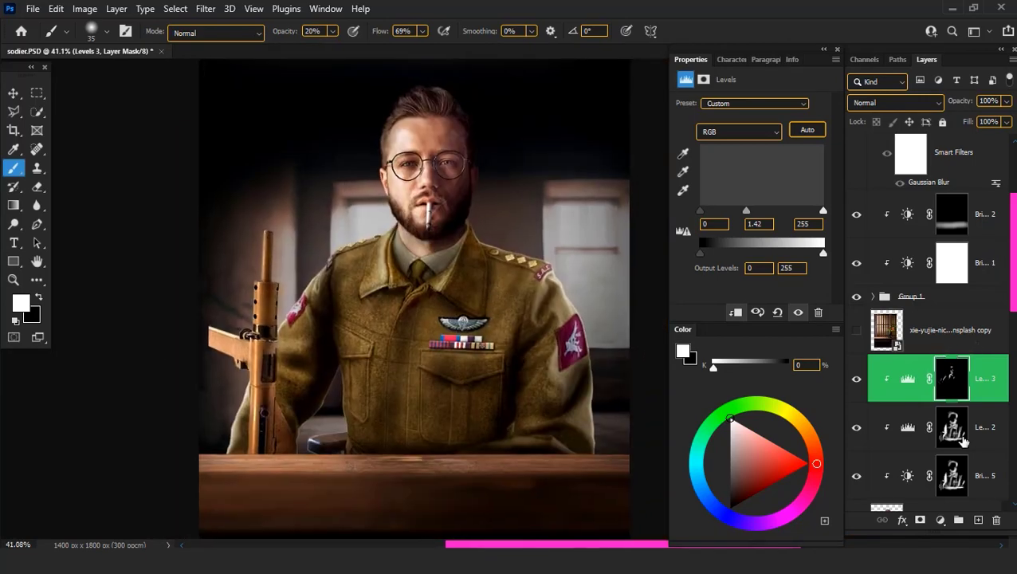
{"action": "left_click", "coordinate": [945, 521]}
{"action": "left_click", "coordinate": [830, 311]}
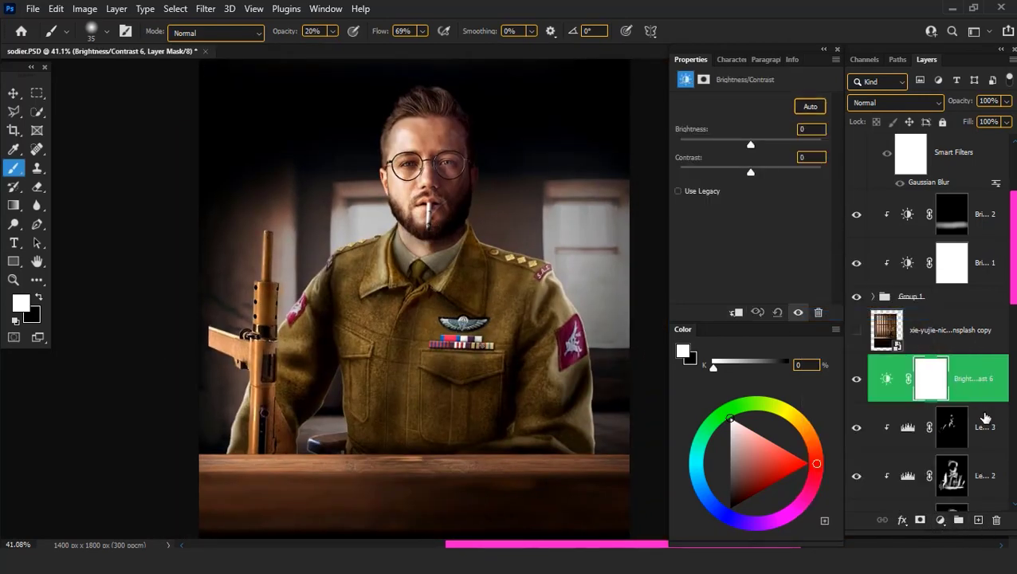
{"action": "left_click", "coordinate": [987, 401], "text": "alt"}
{"action": "left_click_drag", "start_coordinate": [750, 144], "coordinate": [690, 146]}
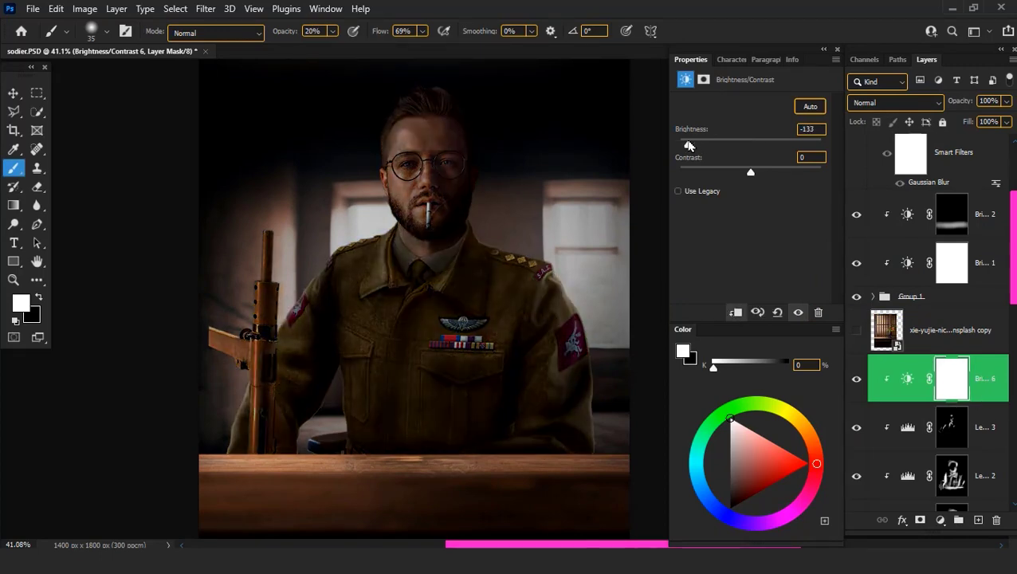
{"action": "key", "text": "ctrl+i"}
Paint the darkening back onto the gun with a 95 px brush on the mask
{"action": "right_click", "coordinate": [259, 201]}
{"action": "type", "text": "95"}
{"action": "key", "text": "Return"}
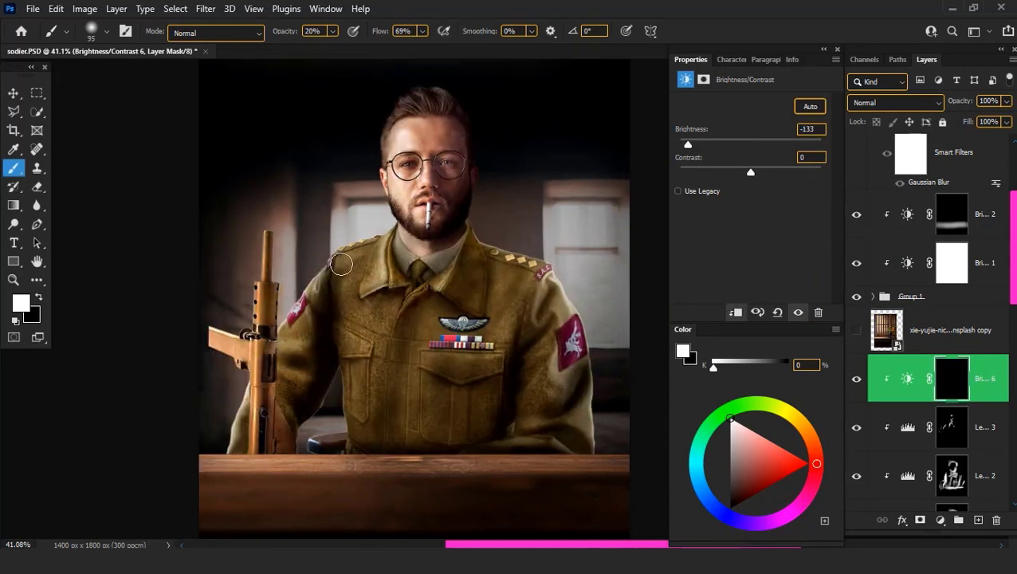
{"action": "scroll", "coordinate": [243, 183], "scroll_direction": "up", "scroll_amount": 5}
{"action": "mouse_move", "coordinate": [211, 112]}
{"action": "left_mouse_down"}
{"action": "mouse_move", "coordinate": [197, 514]}
{"action": "mouse_move", "coordinate": [259, 322]}
{"action": "left_mouse_up"}
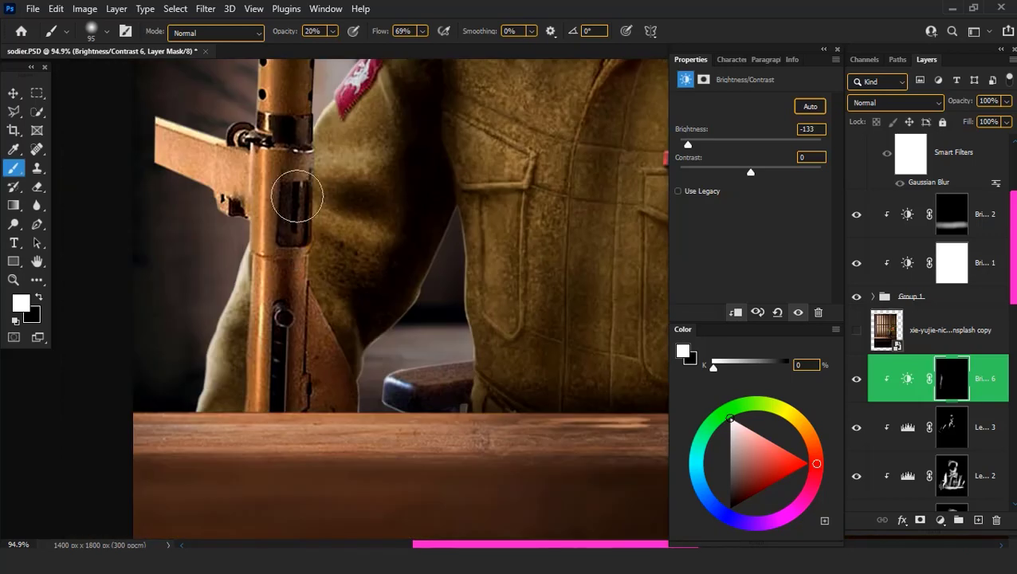
{"action": "scroll", "coordinate": [284, 436], "scroll_direction": "down", "scroll_amount": 1}
{"action": "scroll", "coordinate": [284, 436], "scroll_direction": "down", "scroll_amount": 2}
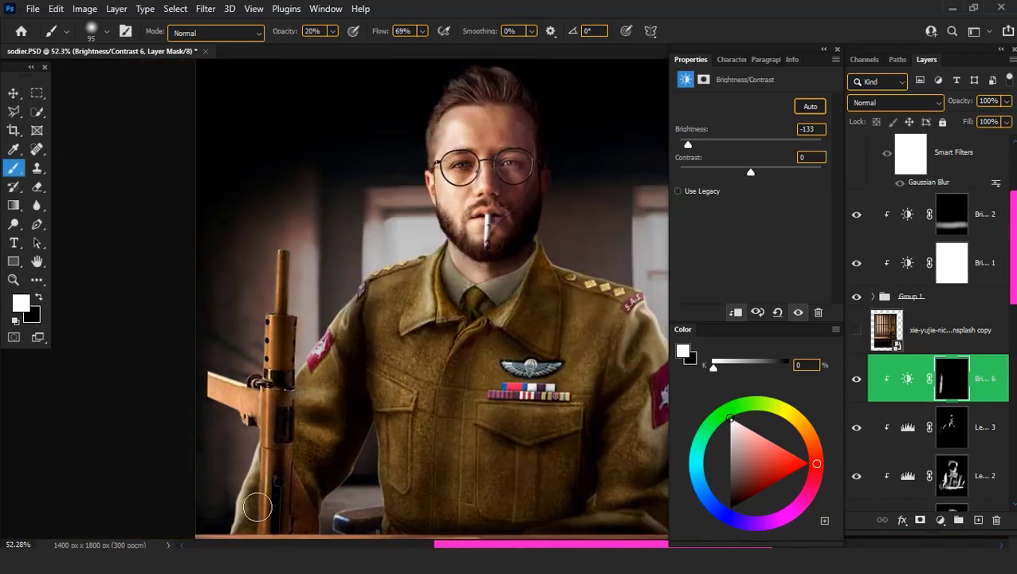
{"action": "scroll", "coordinate": [294, 528], "scroll_direction": "down", "scroll_amount": 2}
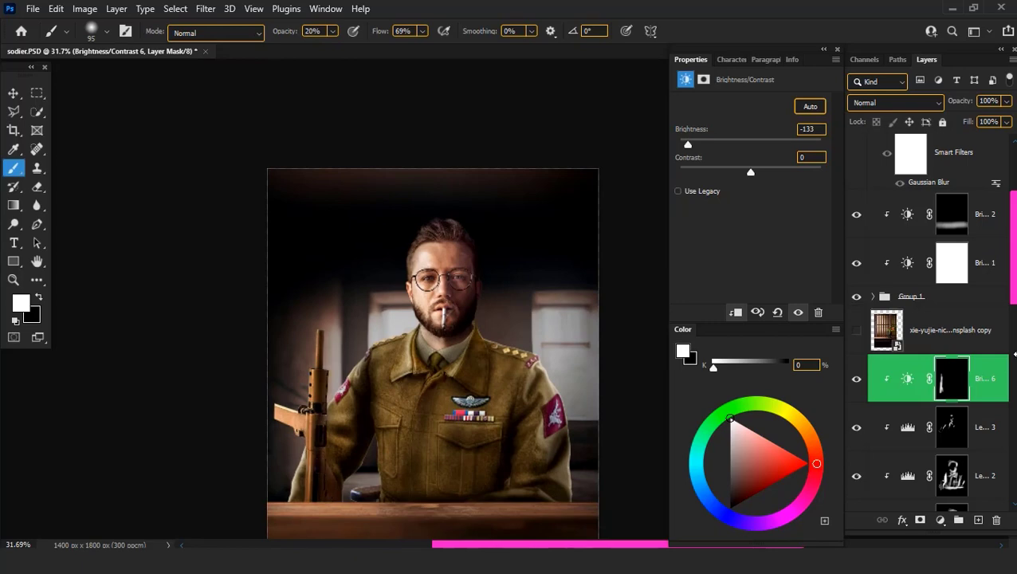
{"action": "scroll", "coordinate": [957, 383], "scroll_direction": "down", "scroll_amount": 3}
{"action": "scroll", "coordinate": [957, 383], "scroll_direction": "down", "scroll_amount": 3}
{"action": "scroll", "coordinate": [959, 414], "scroll_direction": "down", "scroll_amount": 3}
Move the vase photo layer up the stack and clear the partial vase selection
{"action": "left_click", "coordinate": [956, 402]}
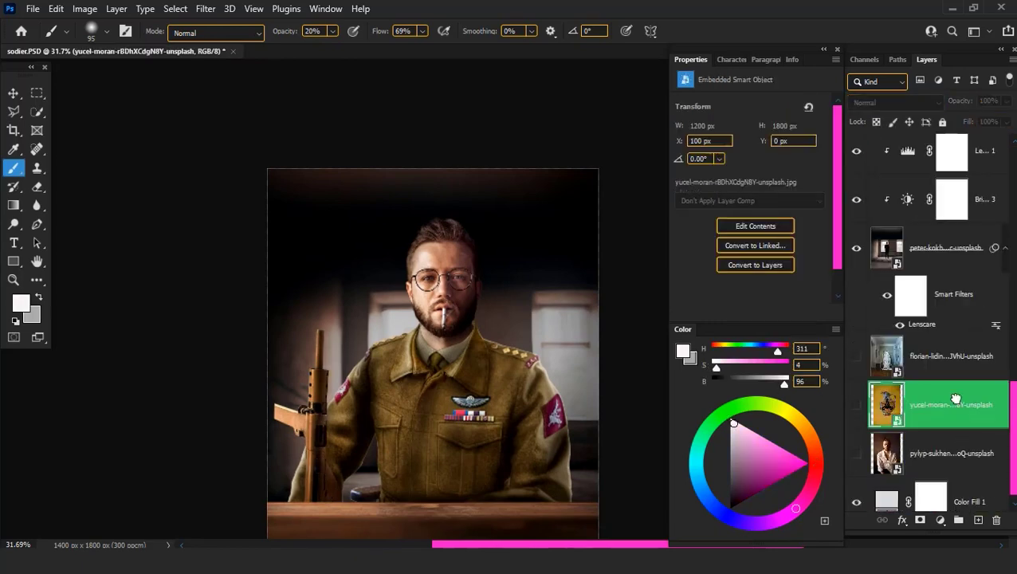
{"action": "mouse_move", "coordinate": [956, 399]}
{"action": "left_mouse_down"}
{"action": "mouse_move", "coordinate": [916, 202]}
{"action": "mouse_move", "coordinate": [914, 256]}
{"action": "left_mouse_up"}
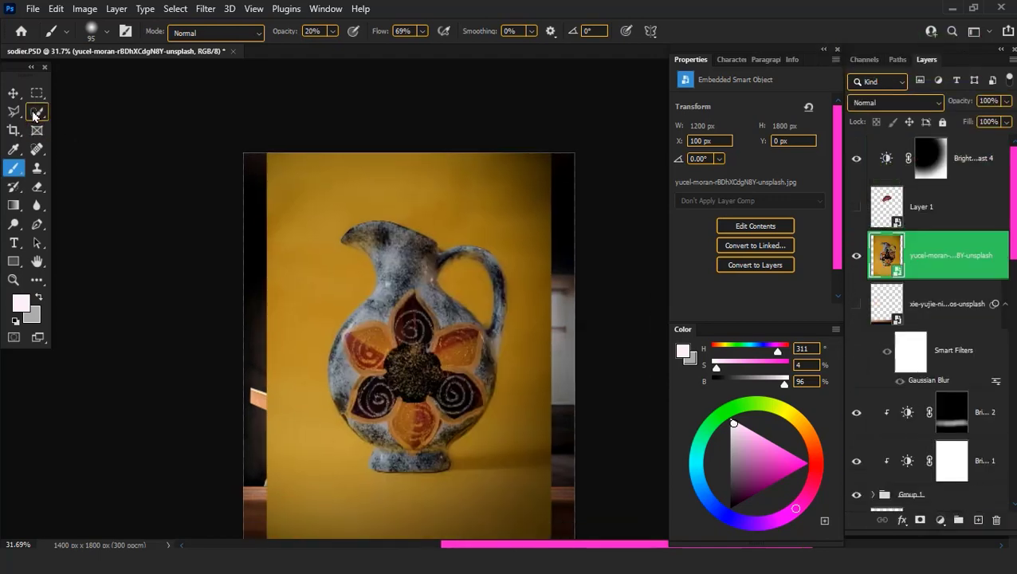
{"action": "left_click", "coordinate": [36, 112]}
{"action": "scroll", "coordinate": [382, 349], "scroll_direction": "up", "scroll_amount": 2}
{"action": "key", "text": "ctrl+d"}
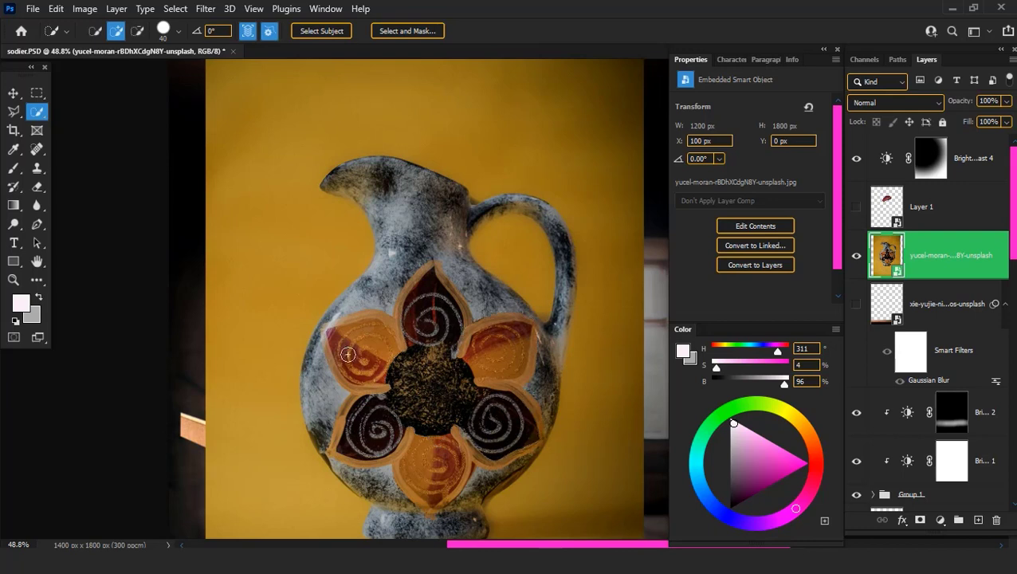
Select the vase as subject, mask its layer, and invert the mask so only the vase shows
{"action": "left_click", "coordinate": [318, 32]}
{"action": "left_click", "coordinate": [921, 521]}
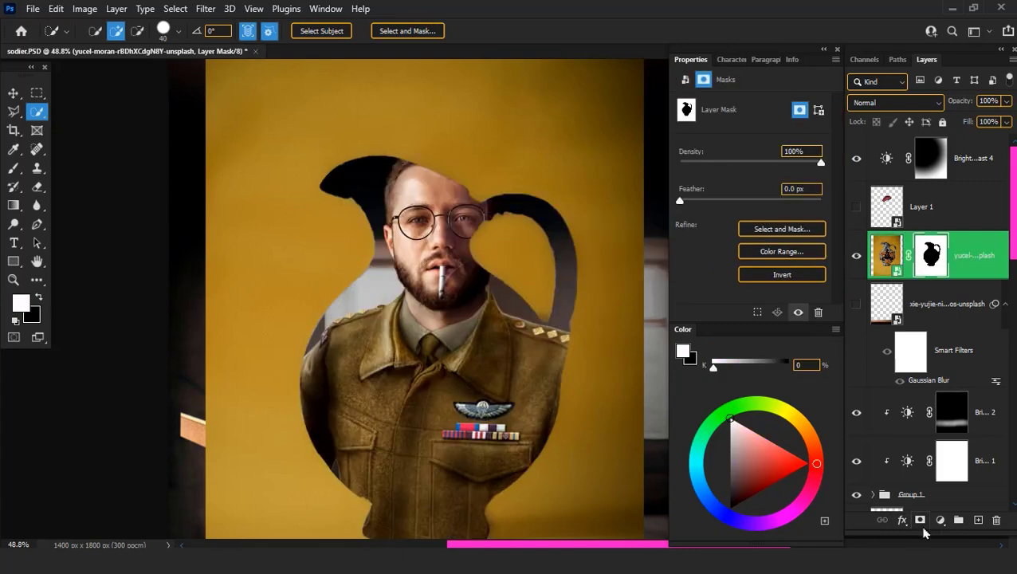
{"action": "key", "text": "ctrl+i"}
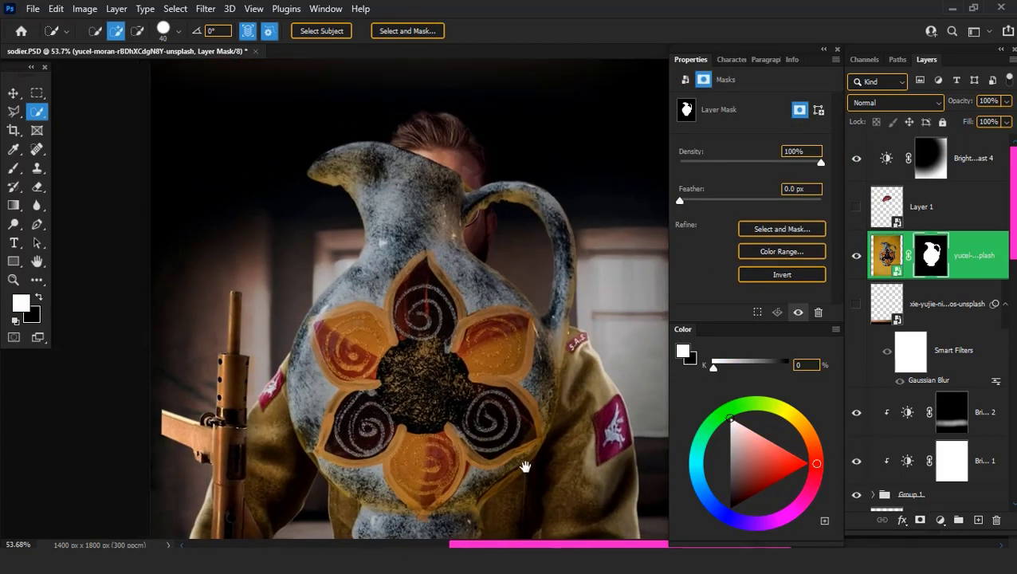
{"action": "scroll", "coordinate": [527, 465], "scroll_direction": "down", "scroll_amount": 5}
{"action": "key", "text": "v"}
{"action": "left_click_drag", "start_coordinate": [423, 373], "coordinate": [394, 301]}
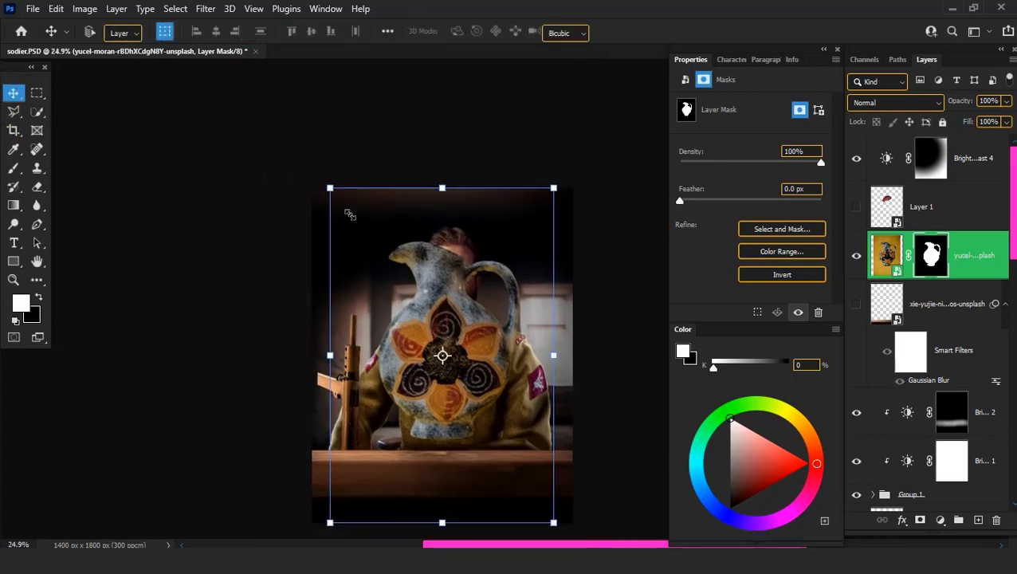
Scale the vase down to about 47% and place it on the table at the soldier's right
{"action": "left_click_drag", "start_coordinate": [348, 214], "coordinate": [438, 339]}
{"action": "scroll", "coordinate": [447, 382], "scroll_direction": "up", "scroll_amount": 5}
{"action": "left_click_drag", "start_coordinate": [409, 454], "coordinate": [520, 460]}
{"action": "left_click_drag", "start_coordinate": [386, 125], "coordinate": [454, 228]}
{"action": "mouse_move", "coordinate": [528, 504]}
{"action": "left_mouse_down"}
{"action": "mouse_move", "coordinate": [468, 406]}
{"action": "mouse_move", "coordinate": [468, 503]}
{"action": "left_mouse_up"}
{"action": "scroll", "coordinate": [468, 460], "scroll_direction": "down", "scroll_amount": 3}
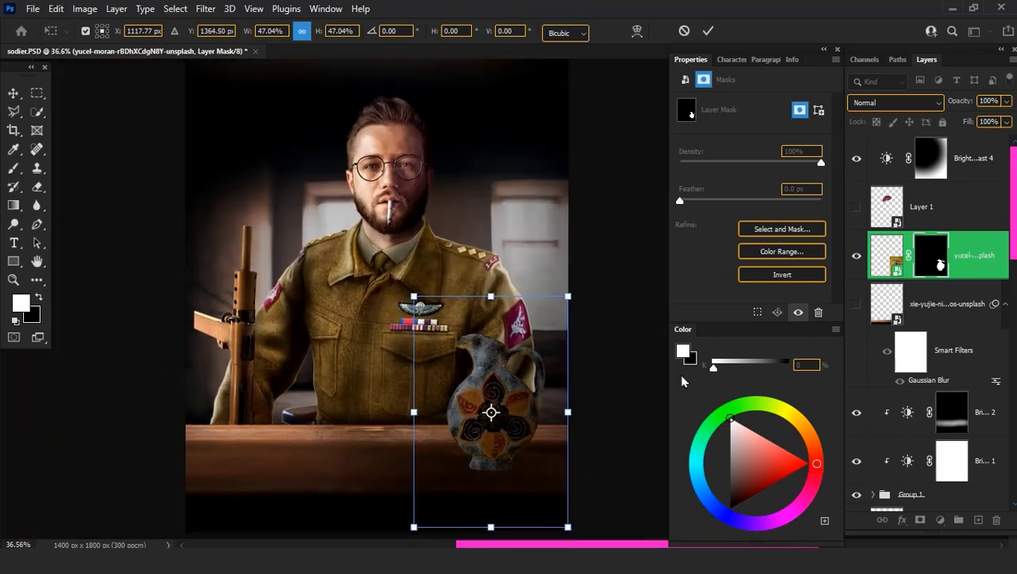
{"action": "left_click", "coordinate": [981, 265]}
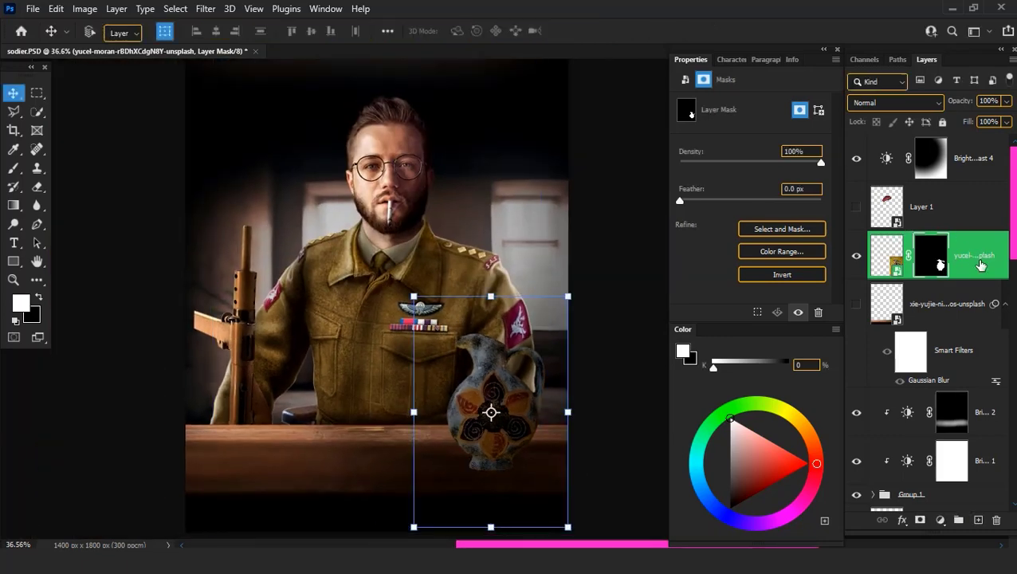
Move the vase into Group 1, rescale it to 93.15%, and add an empty layer above it
{"action": "mouse_move", "coordinate": [892, 516]}
{"action": "left_mouse_down"}
{"action": "mouse_move", "coordinate": [898, 454]}
{"action": "mouse_move", "coordinate": [922, 451]}
{"action": "left_mouse_up"}
{"action": "left_click", "coordinate": [873, 398]}
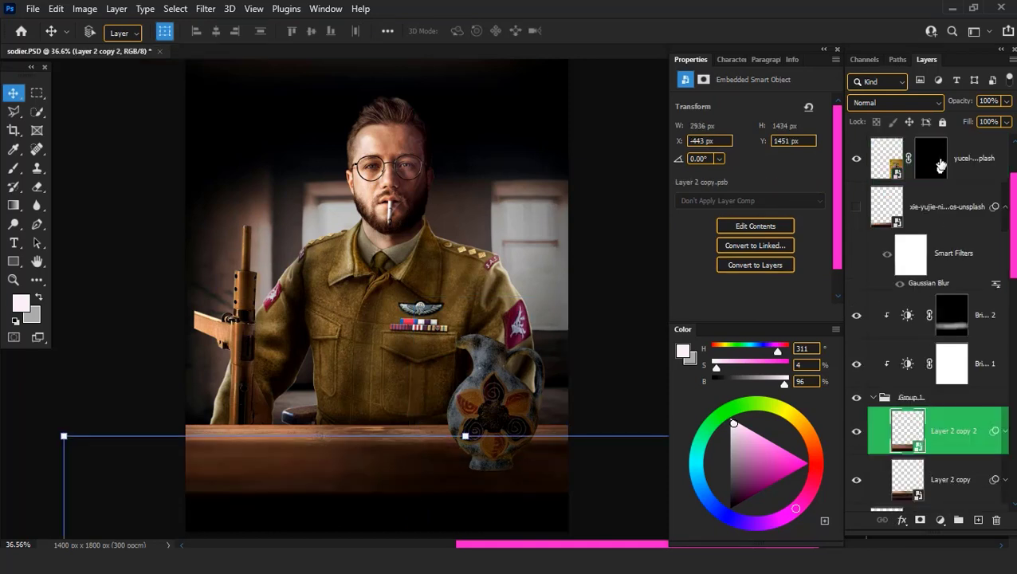
{"action": "scroll", "coordinate": [923, 451], "scroll_direction": "down", "scroll_amount": 1}
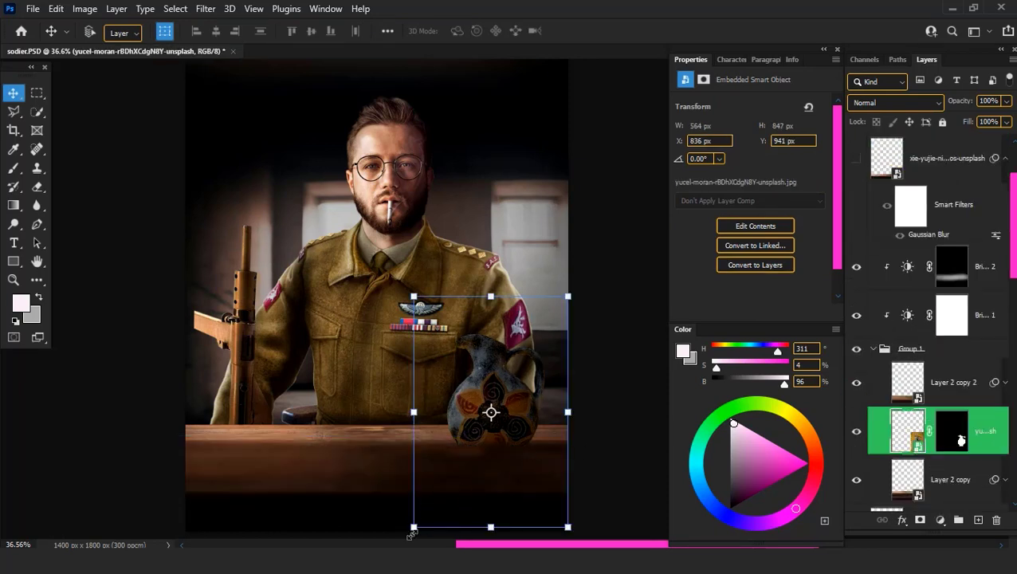
{"action": "left_click_drag", "start_coordinate": [412, 530], "coordinate": [415, 513]}
{"action": "left_click_drag", "start_coordinate": [462, 490], "coordinate": [469, 478]}
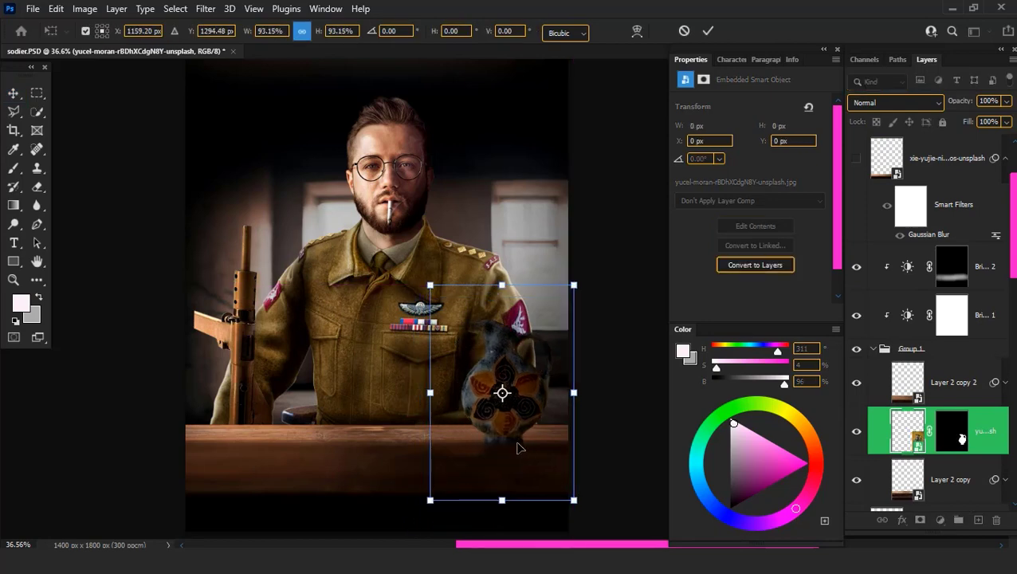
{"action": "scroll", "coordinate": [516, 449], "scroll_direction": "up", "scroll_amount": 4}
{"action": "scroll", "coordinate": [516, 449], "scroll_direction": "up", "scroll_amount": 2}
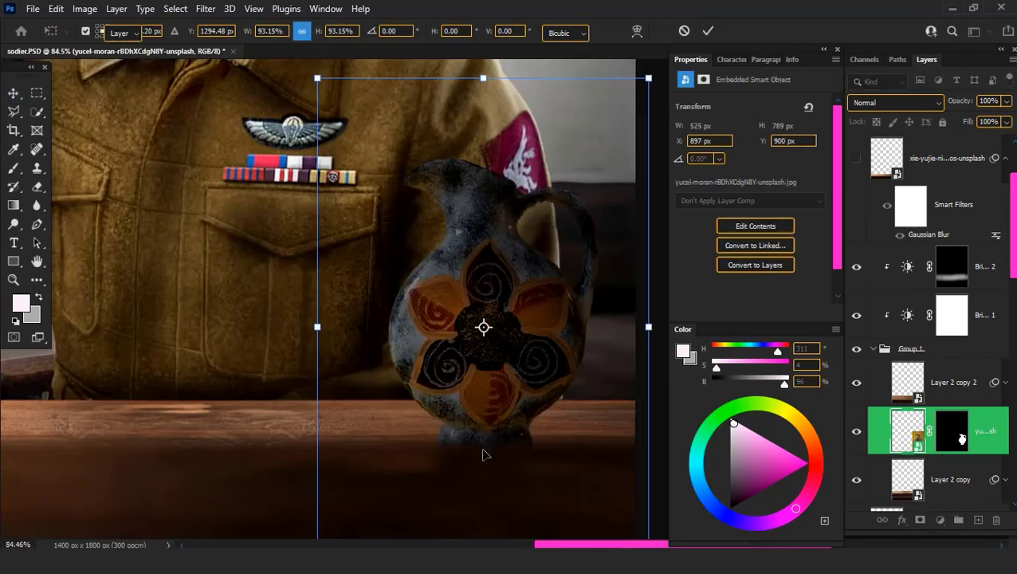
{"action": "key", "text": "Return"}
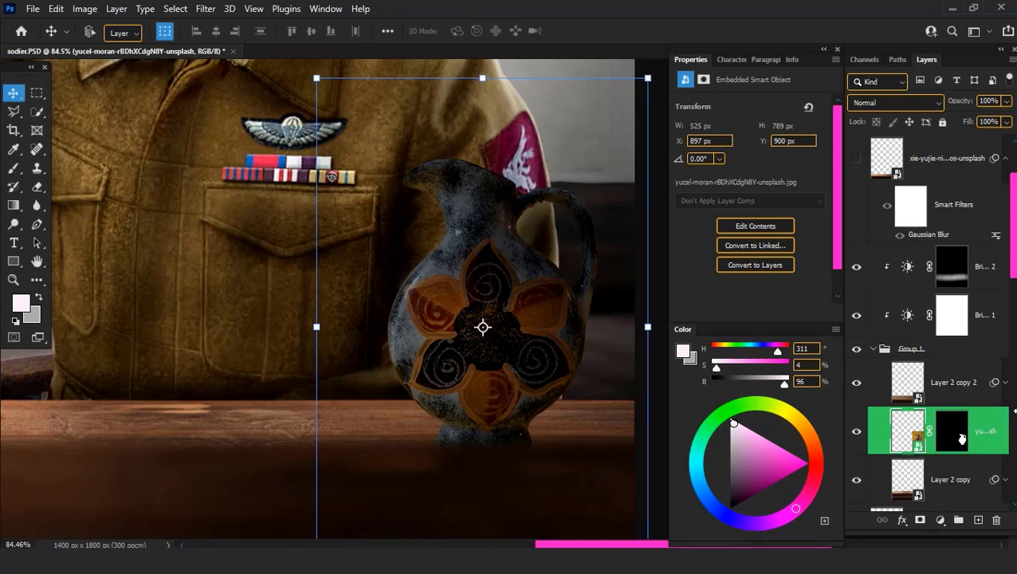
{"action": "left_click", "coordinate": [979, 520]}
Clip Layer 4 to the vase, paint light along its left edge, and blend it as Overlay
{"action": "key", "text": "ctrl+alt+g"}
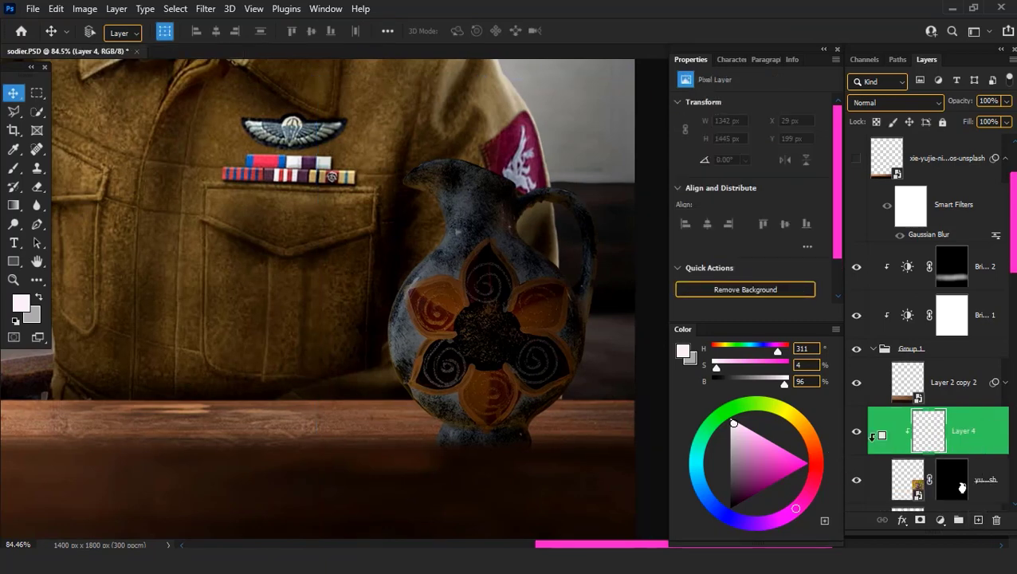
{"action": "key", "text": "b"}
{"action": "scroll", "coordinate": [343, 319], "scroll_direction": "up", "scroll_amount": 3}
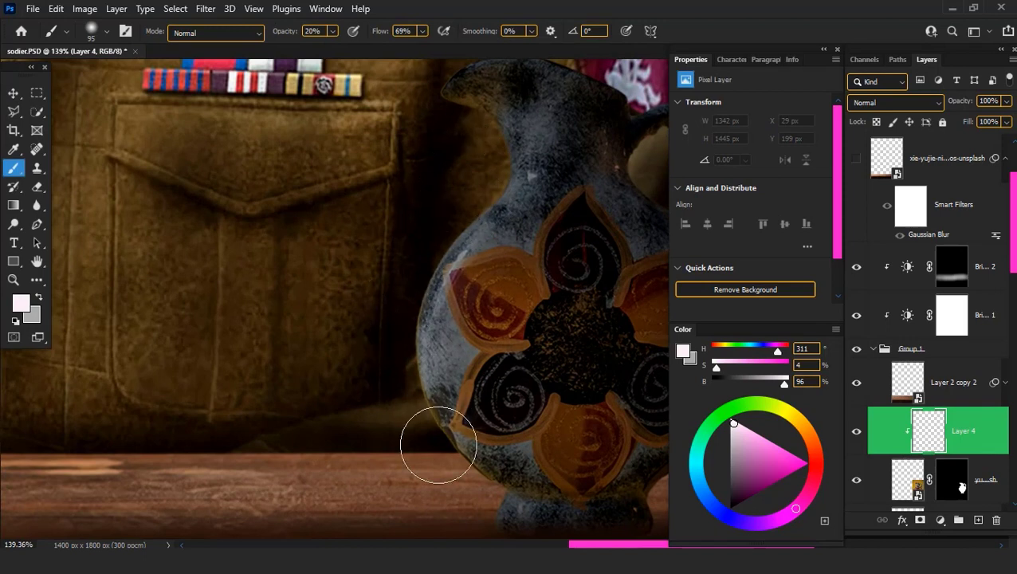
{"action": "mouse_move", "coordinate": [490, 502]}
{"action": "left_mouse_down"}
{"action": "mouse_move", "coordinate": [472, 154]}
{"action": "mouse_move", "coordinate": [486, 100]}
{"action": "mouse_move", "coordinate": [500, 166]}
{"action": "mouse_move", "coordinate": [517, 165]}
{"action": "mouse_move", "coordinate": [417, 385]}
{"action": "mouse_move", "coordinate": [475, 476]}
{"action": "mouse_move", "coordinate": [485, 215]}
{"action": "left_mouse_up"}
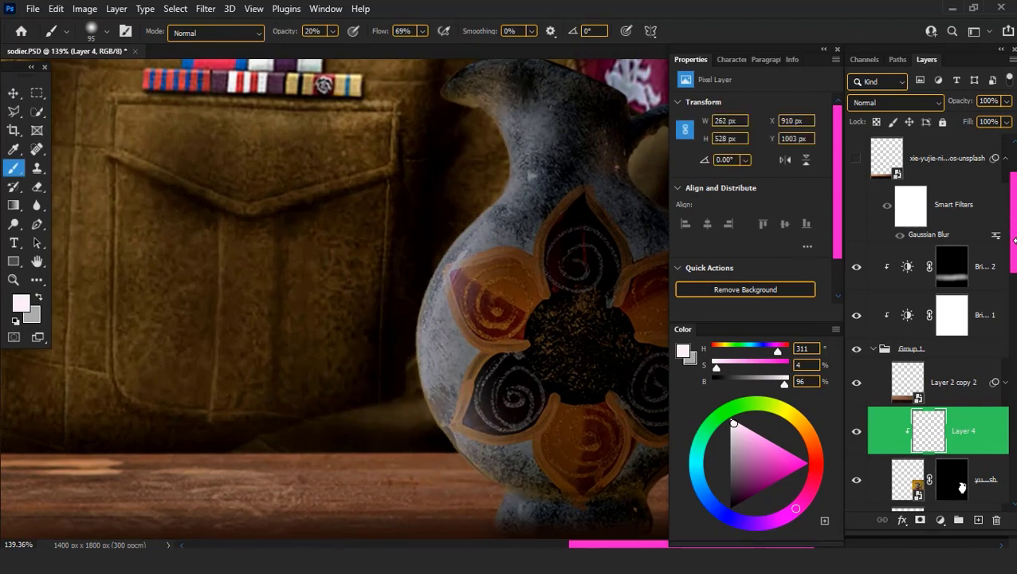
{"action": "left_click", "coordinate": [894, 102]}
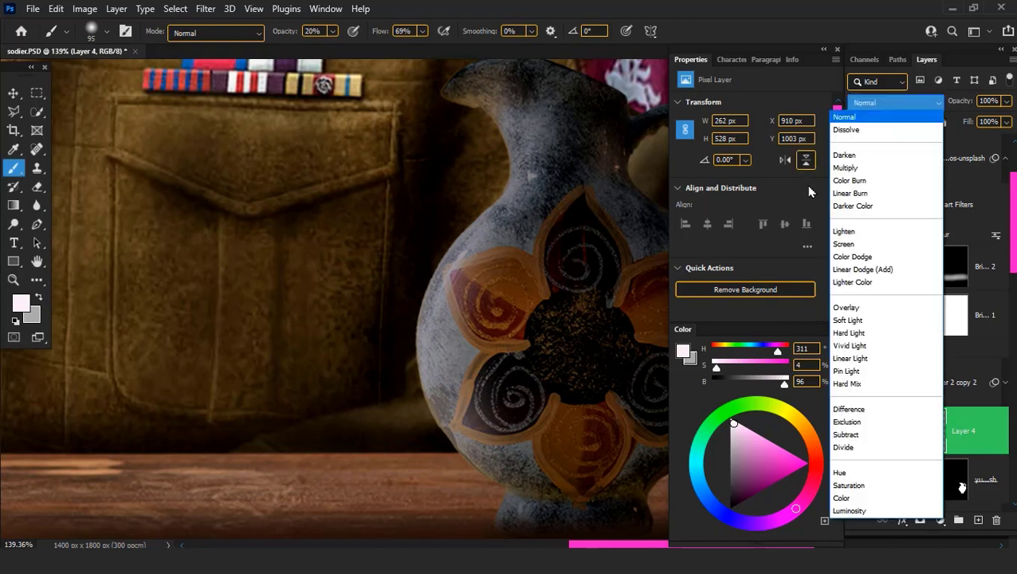
{"action": "left_click", "coordinate": [855, 322]}
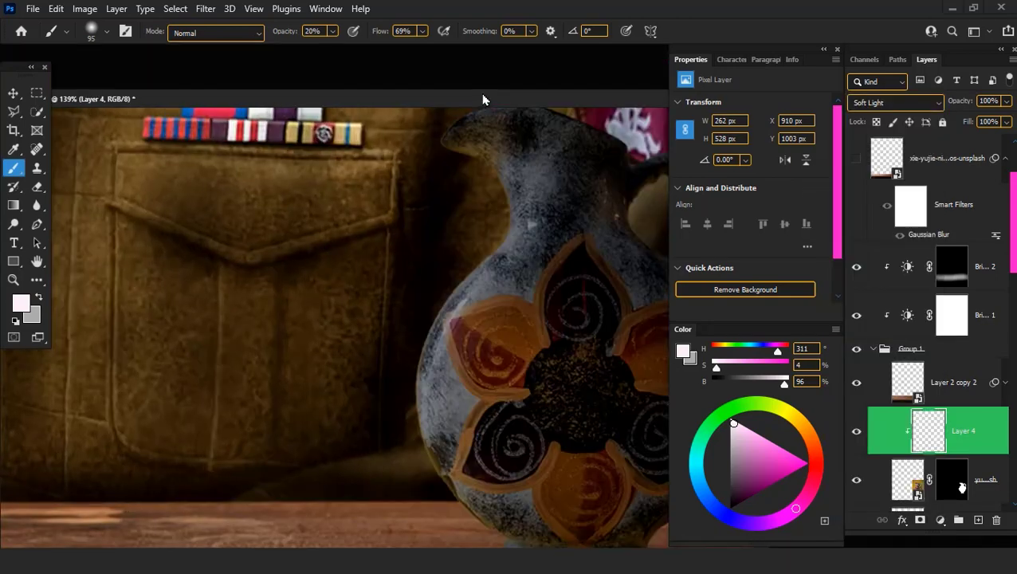
{"action": "key", "text": "ctrl+s"}
{"action": "scroll", "coordinate": [453, 398], "scroll_direction": "down", "scroll_amount": 3}
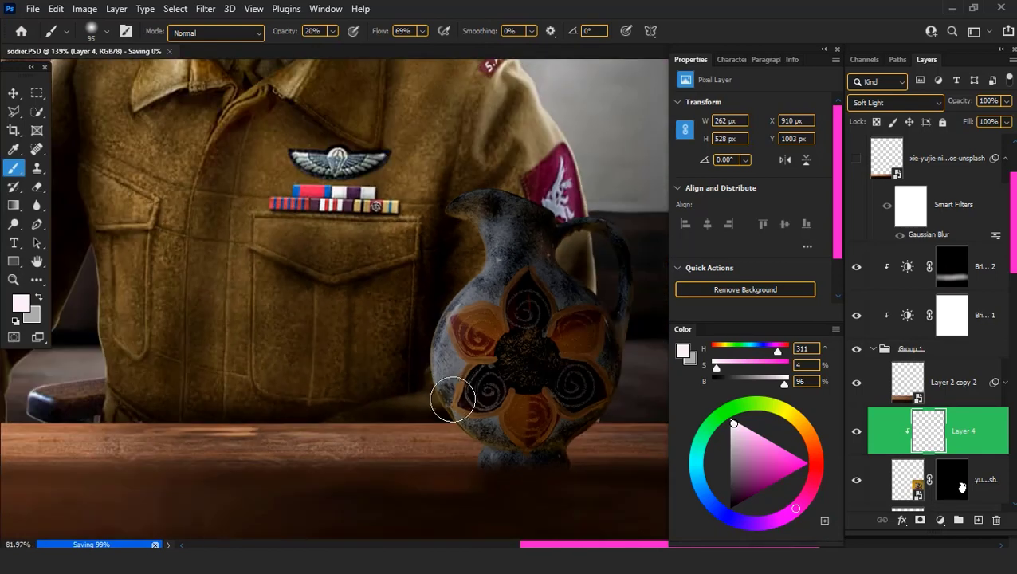
{"action": "left_click", "coordinate": [917, 102]}
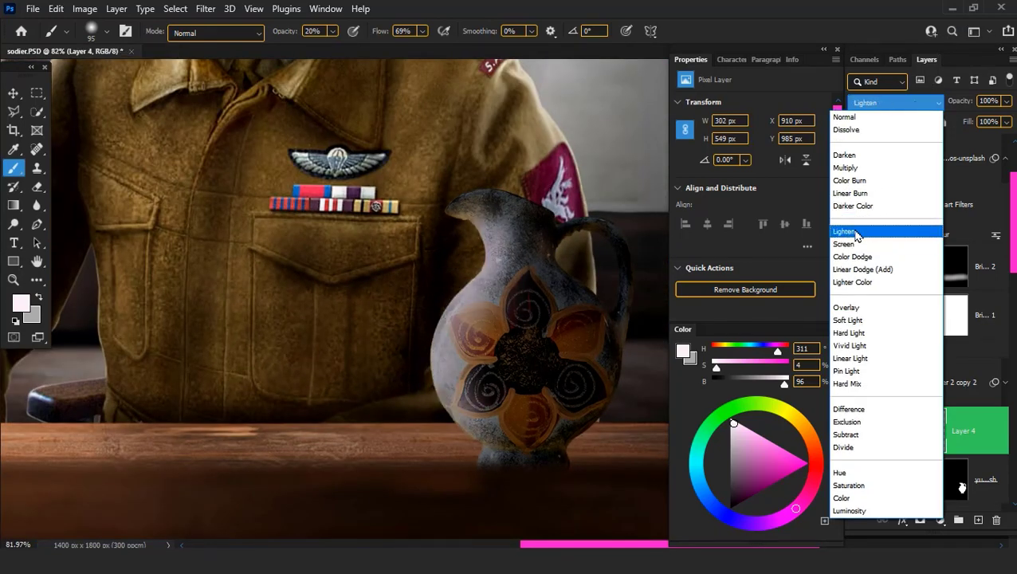
{"action": "left_click", "coordinate": [846, 308]}
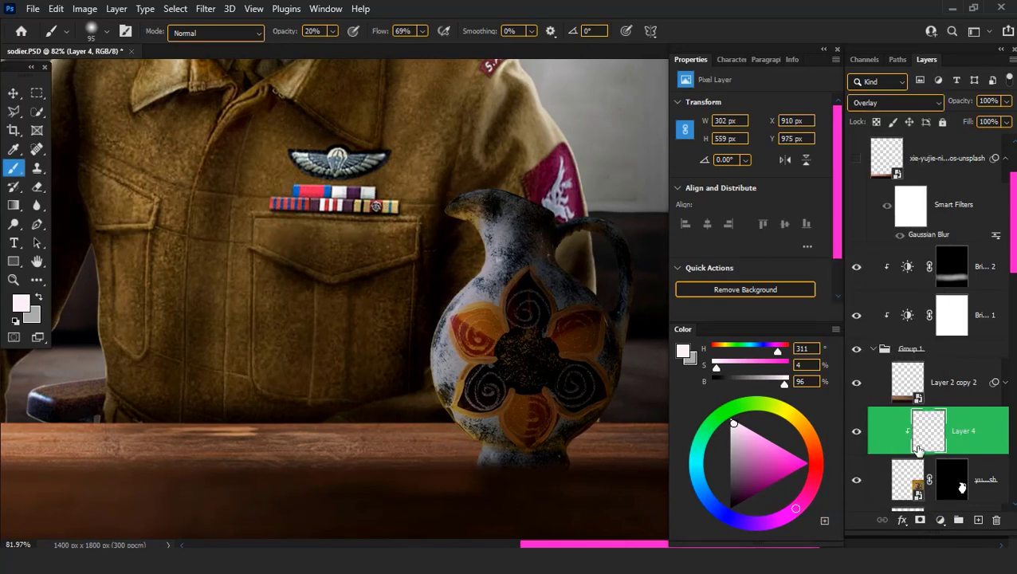
Add a Hue/Saturation adjustment at −57 saturation, move Layer 4 above it, and select Layer 2 copy
{"action": "left_click", "coordinate": [939, 521]}
{"action": "left_click", "coordinate": [845, 386]}
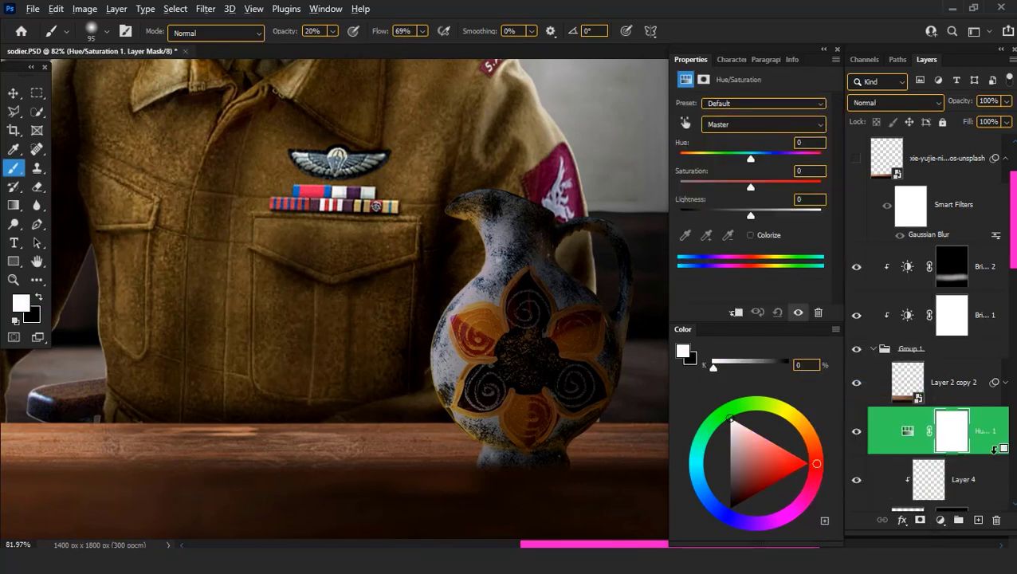
{"action": "left_click", "coordinate": [713, 188]}
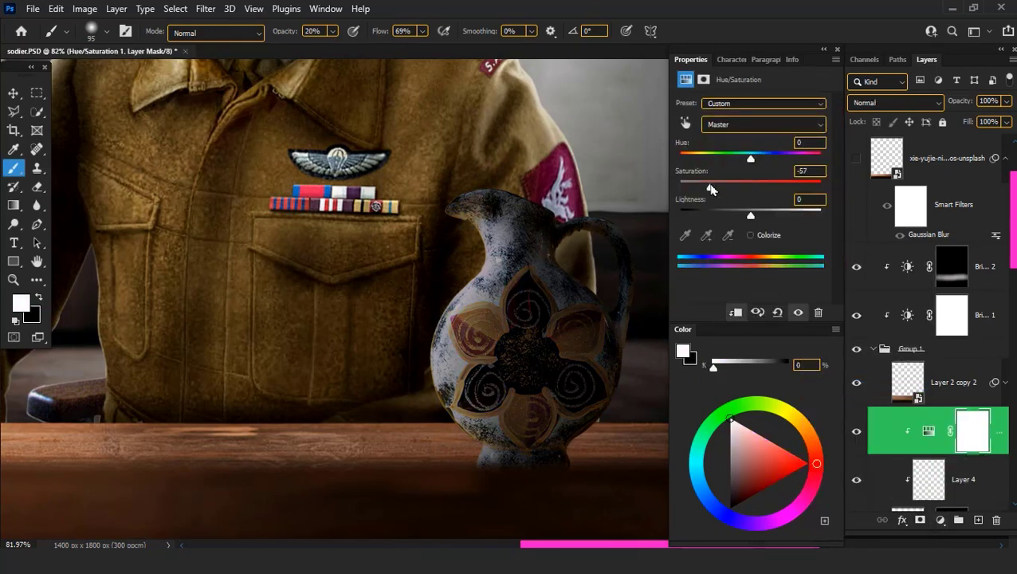
{"action": "left_click_drag", "start_coordinate": [956, 481], "coordinate": [957, 431]}
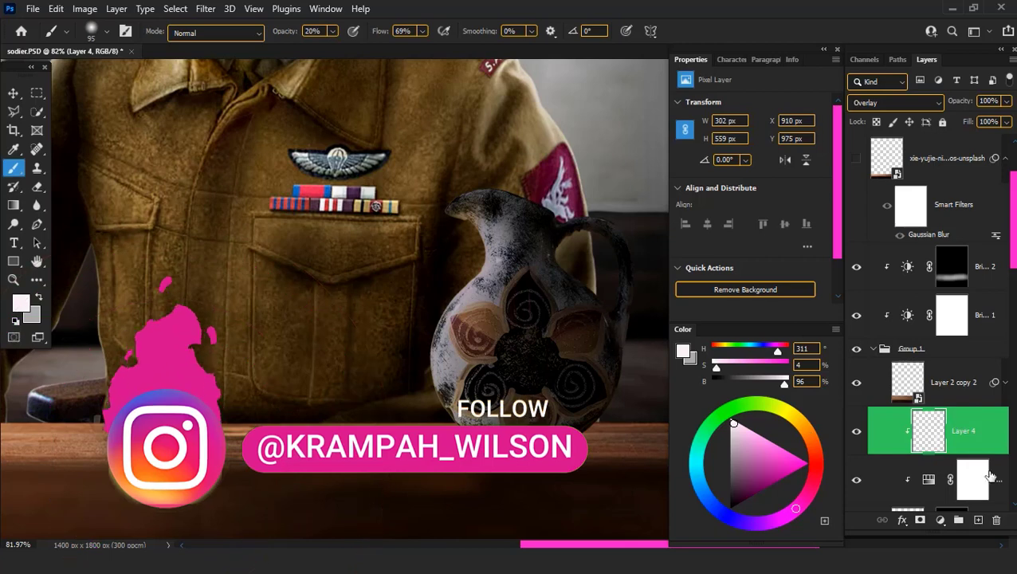
{"action": "scroll", "coordinate": [991, 476], "scroll_direction": "down", "scroll_amount": 3}
{"action": "left_click", "coordinate": [956, 431]}
Paint a black dab on a new layer and transform it into a flattened shadow under the vase
{"action": "key", "text": "ctrl+shift+alt+n"}
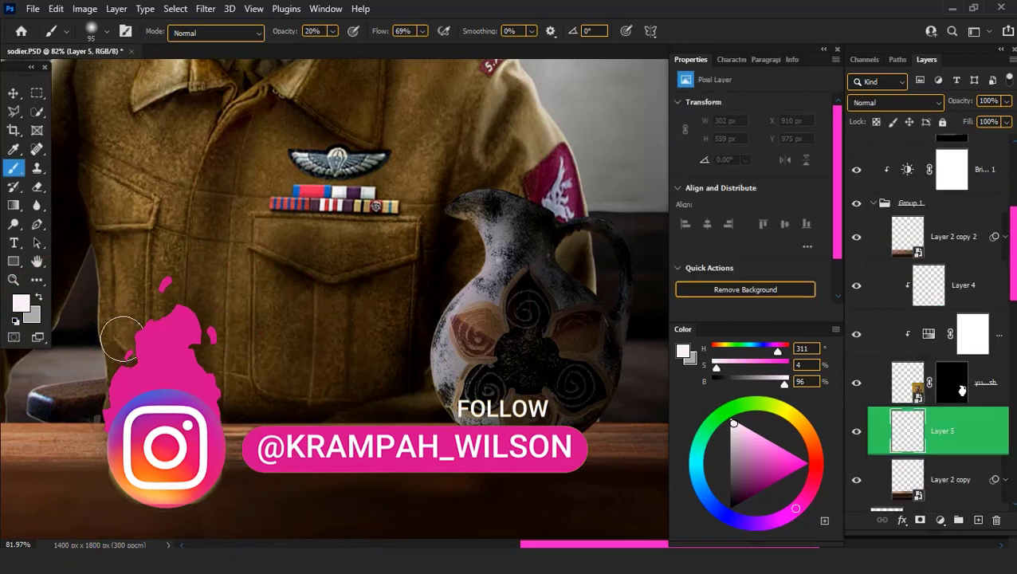
{"action": "left_click", "coordinate": [367, 408], "text": "alt"}
{"action": "left_click", "coordinate": [356, 433]}
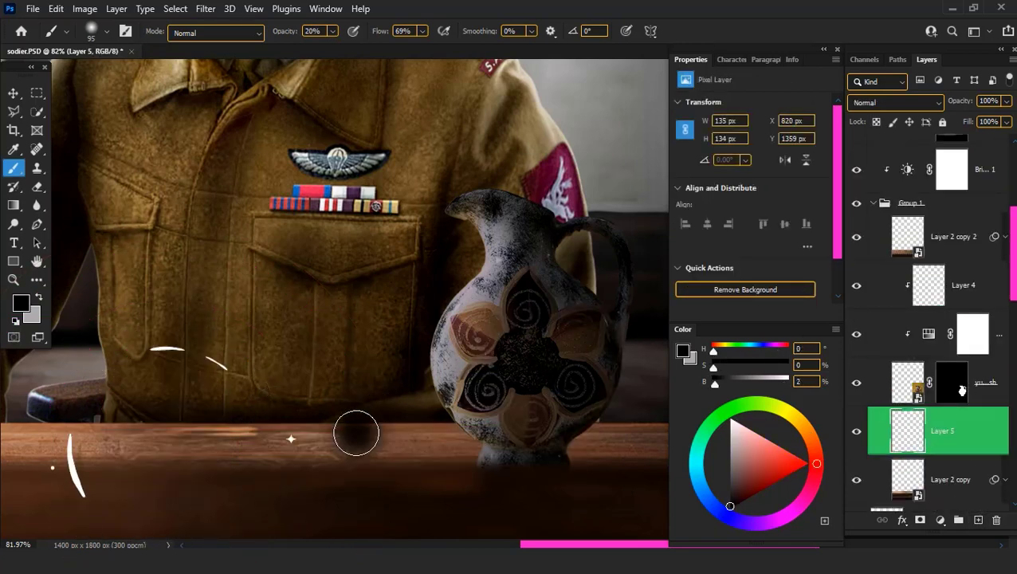
{"action": "left_click", "coordinate": [357, 433]}
{"action": "key", "text": "ctrl+t"}
{"action": "scroll", "coordinate": [397, 344], "scroll_direction": "down", "scroll_amount": 3}
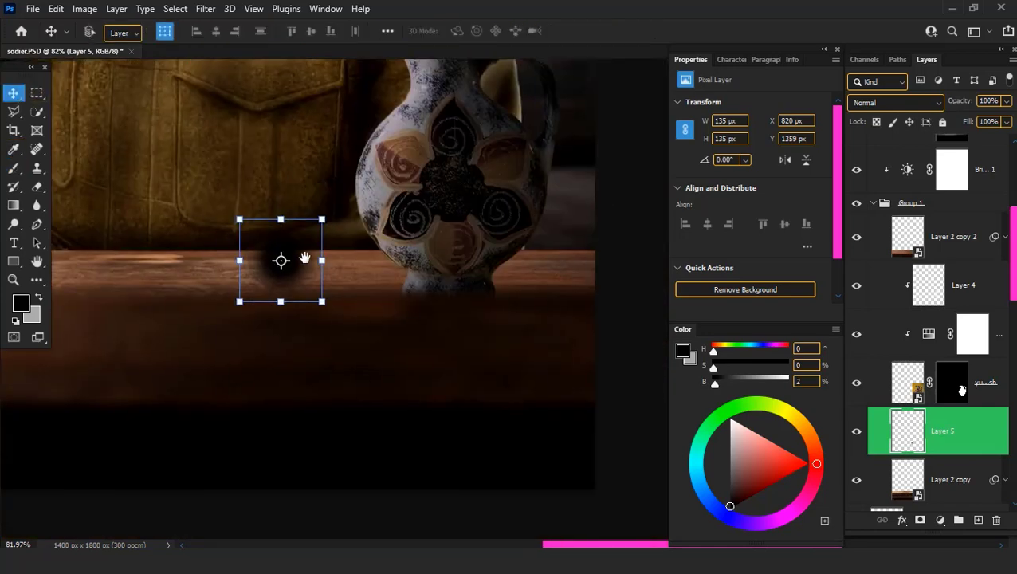
{"action": "left_click_drag", "start_coordinate": [322, 260], "coordinate": [685, 263]}
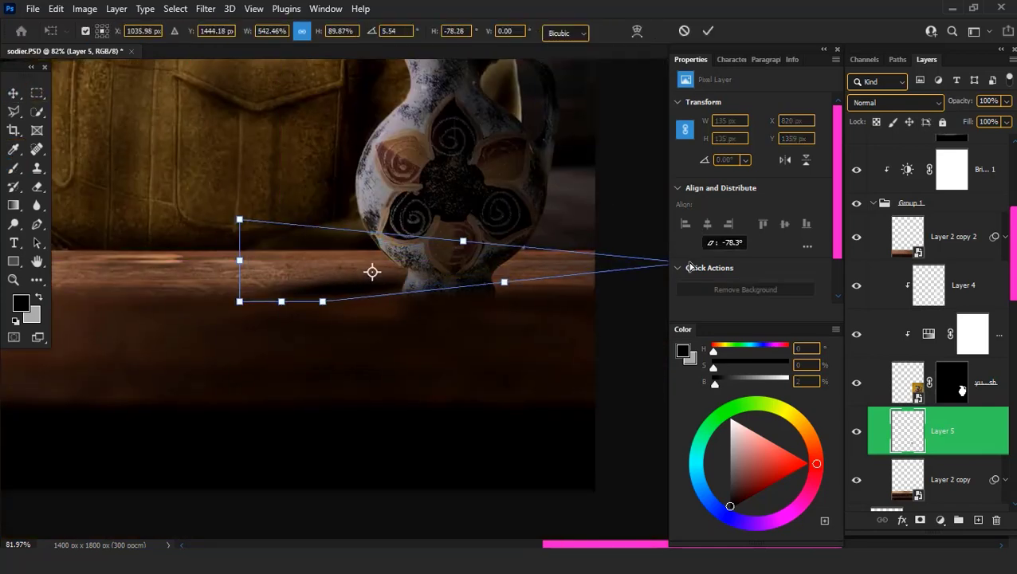
{"action": "left_click_drag", "start_coordinate": [322, 294], "coordinate": [427, 288]}
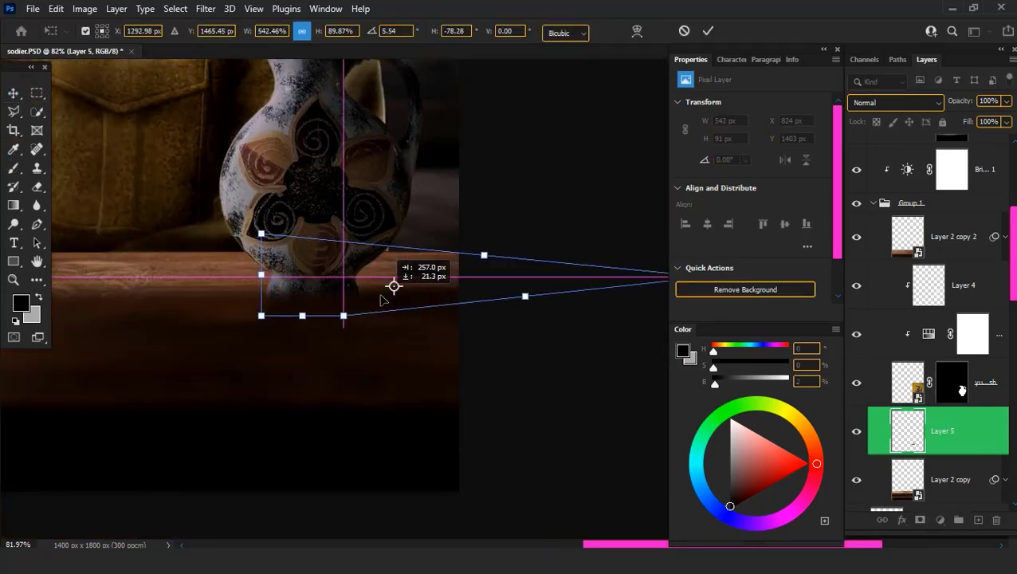
{"action": "key", "text": "Return"}
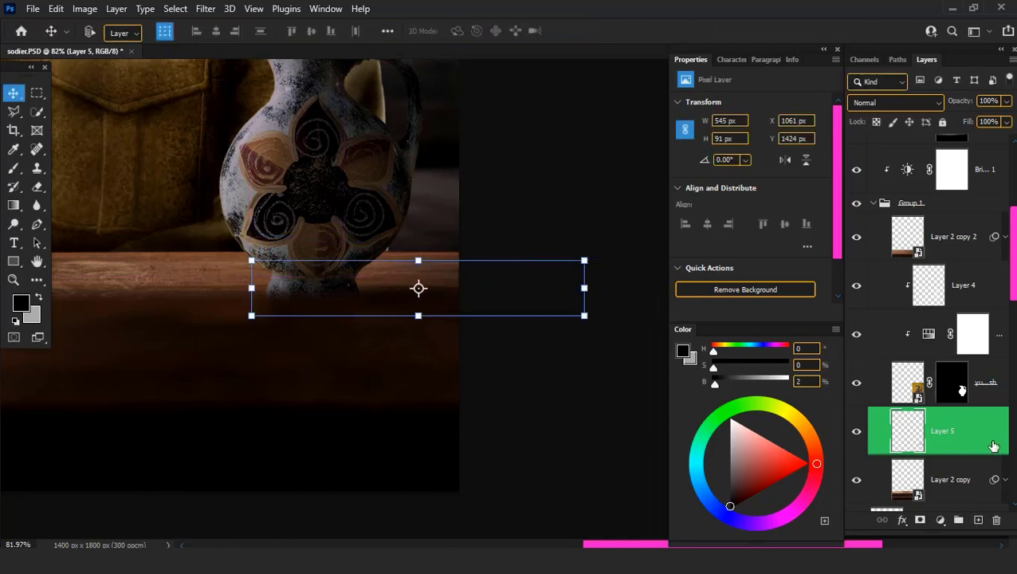
Add a Levels adjustment clipped to the vase with output white 90, mask inverted to black
{"action": "left_click", "coordinate": [957, 391]}
{"action": "left_click", "coordinate": [941, 520]}
{"action": "left_click", "coordinate": [834, 326]}
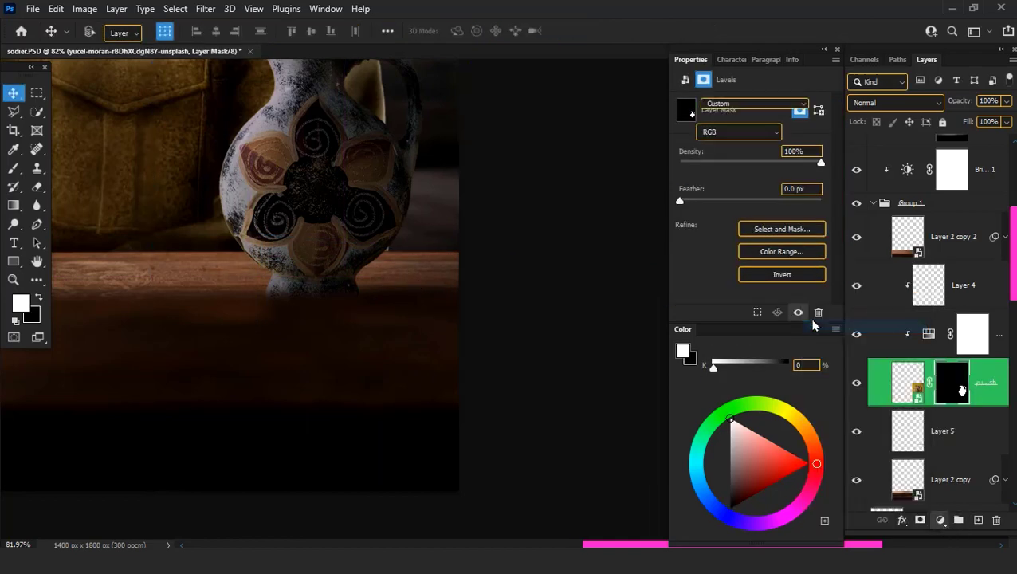
{"action": "left_click_drag", "start_coordinate": [824, 255], "coordinate": [746, 259]}
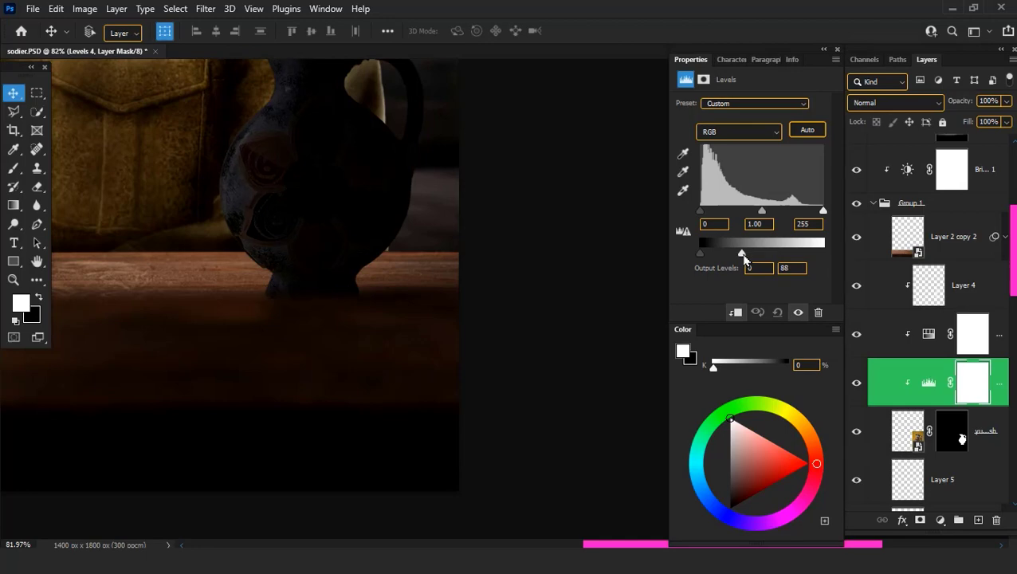
{"action": "key", "text": "ctrl+i"}
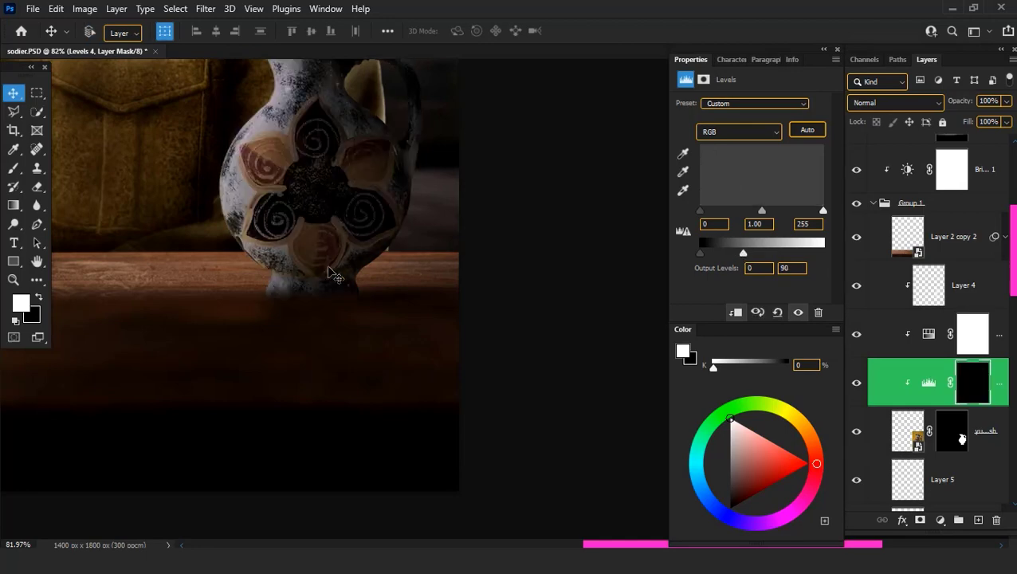
Take up the brush, pan over the vase and whole soldier image, and select beret Layer 1
{"action": "key", "text": "b"}
{"action": "scroll", "coordinate": [329, 256], "scroll_direction": "up", "scroll_amount": 5}
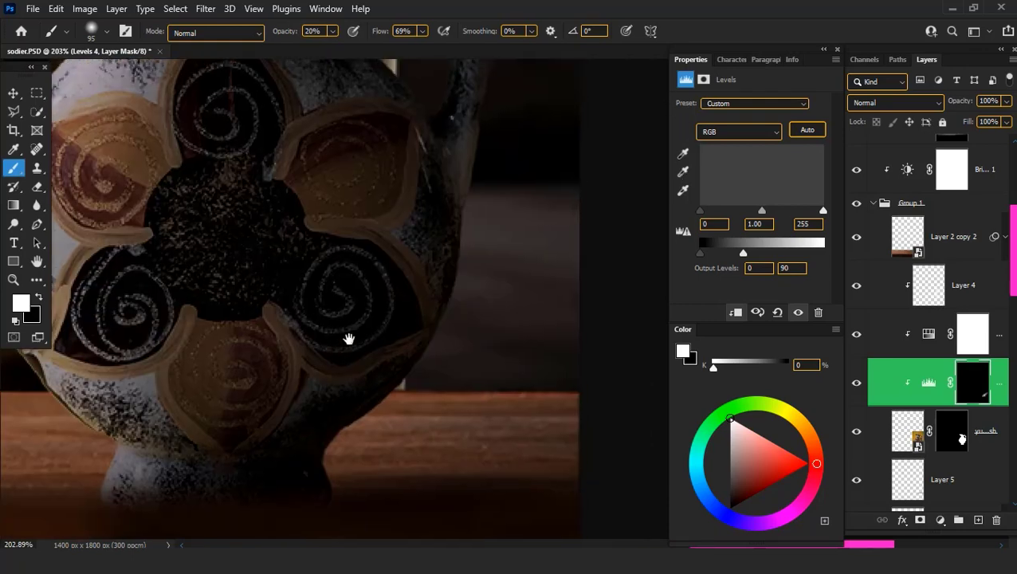
{"action": "left_click_drag", "start_coordinate": [418, 181], "coordinate": [347, 338]}
{"action": "scroll", "coordinate": [350, 318], "scroll_direction": "down", "scroll_amount": 1}
{"action": "scroll", "coordinate": [423, 199], "scroll_direction": "down", "scroll_amount": 1}
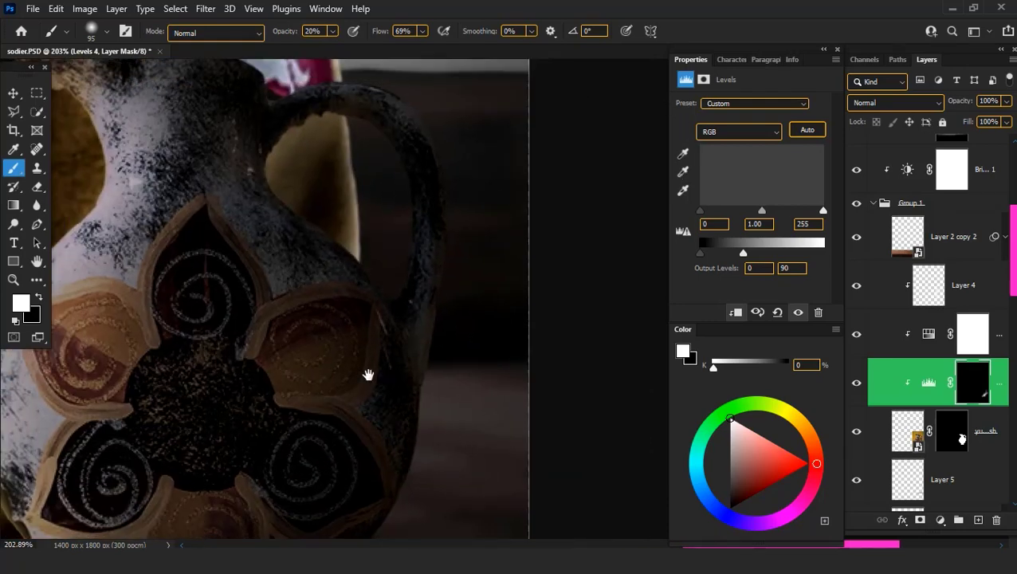
{"action": "scroll", "coordinate": [367, 374], "scroll_direction": "down", "scroll_amount": 1}
{"action": "scroll", "coordinate": [412, 310], "scroll_direction": "down", "scroll_amount": 2}
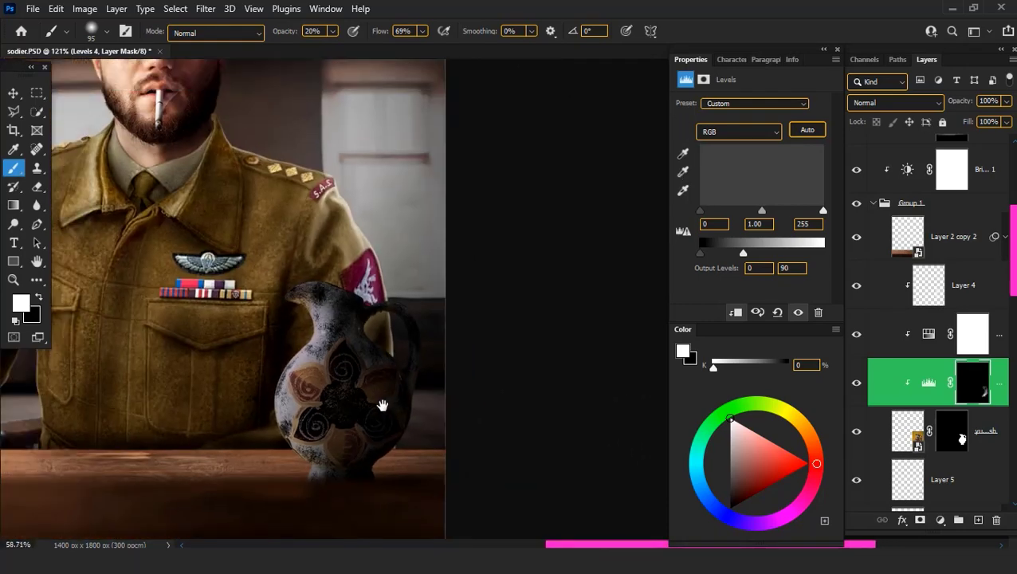
{"action": "scroll", "coordinate": [383, 403], "scroll_direction": "down", "scroll_amount": 1}
{"action": "left_click_drag", "start_coordinate": [391, 450], "coordinate": [418, 449]}
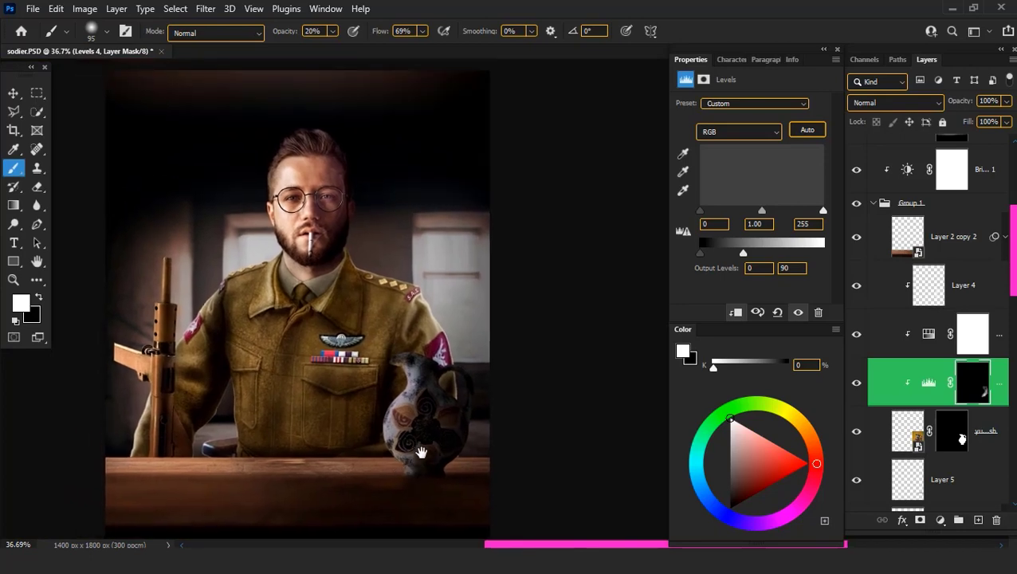
{"action": "scroll", "coordinate": [989, 299], "scroll_direction": "up", "scroll_amount": 5}
{"action": "left_click", "coordinate": [945, 231]}
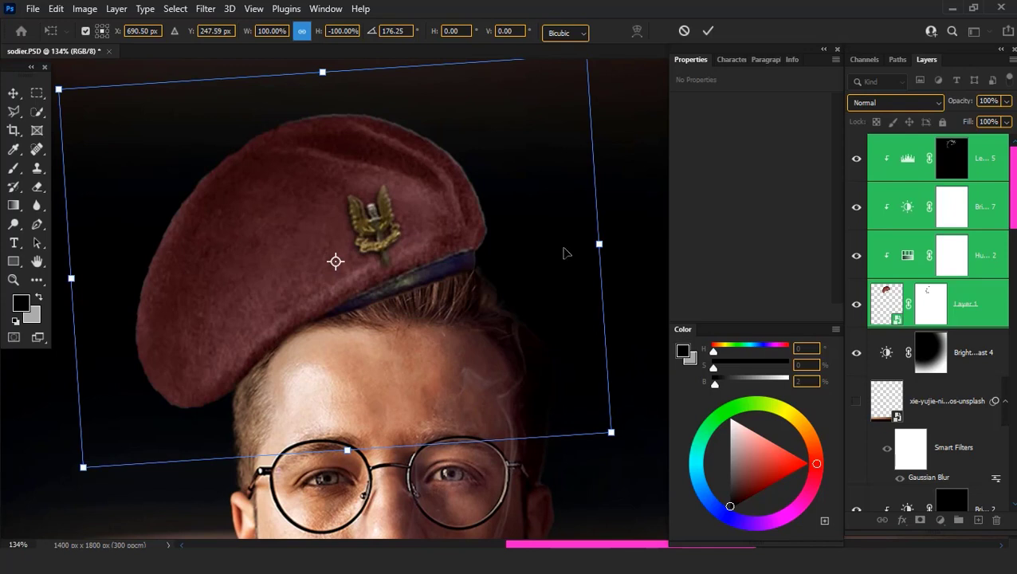
Undo and cancel the accidental beret widening transform
{"action": "scroll", "coordinate": [563, 253], "scroll_direction": "down", "scroll_amount": 3}
{"action": "left_click_drag", "start_coordinate": [530, 265], "coordinate": [534, 265]}
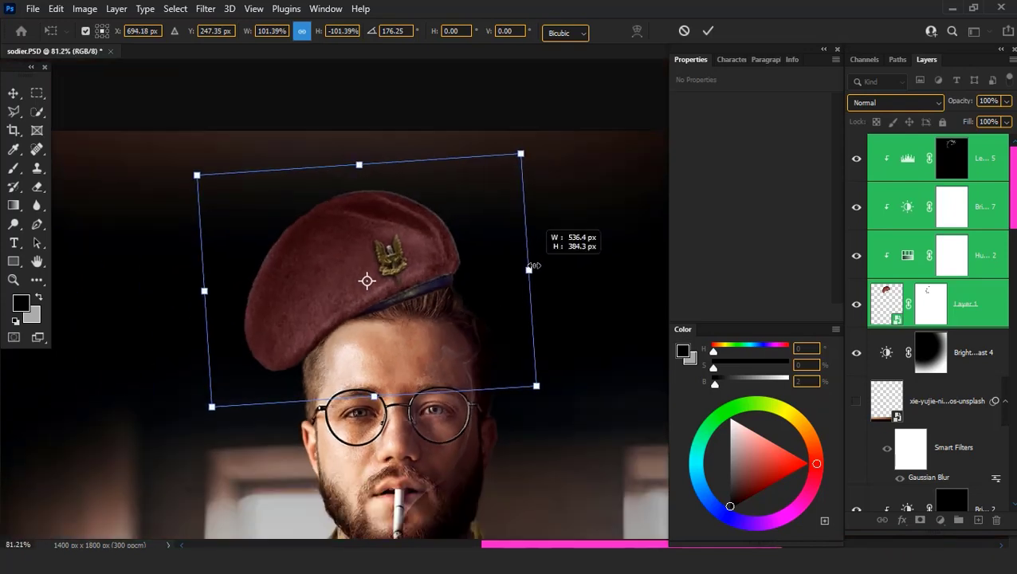
{"action": "key", "text": "ctrl+z"}
{"action": "key", "text": "Escape"}
{"action": "left_click_drag", "start_coordinate": [447, 271], "coordinate": [365, 286]}
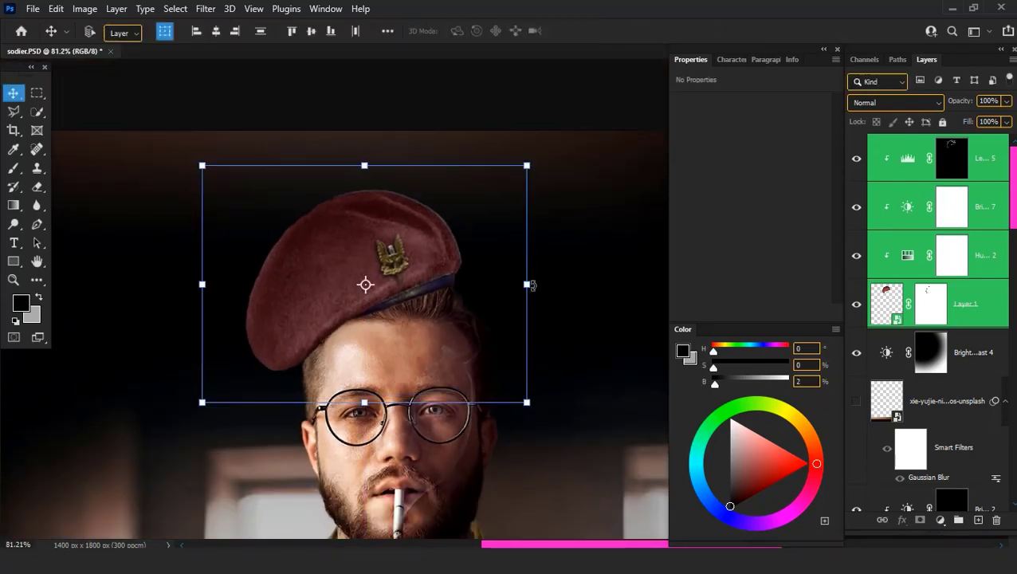
Rotate the beret 5.9° around a pivot at its lower-left corner
{"action": "key", "text": "ctrl+t"}
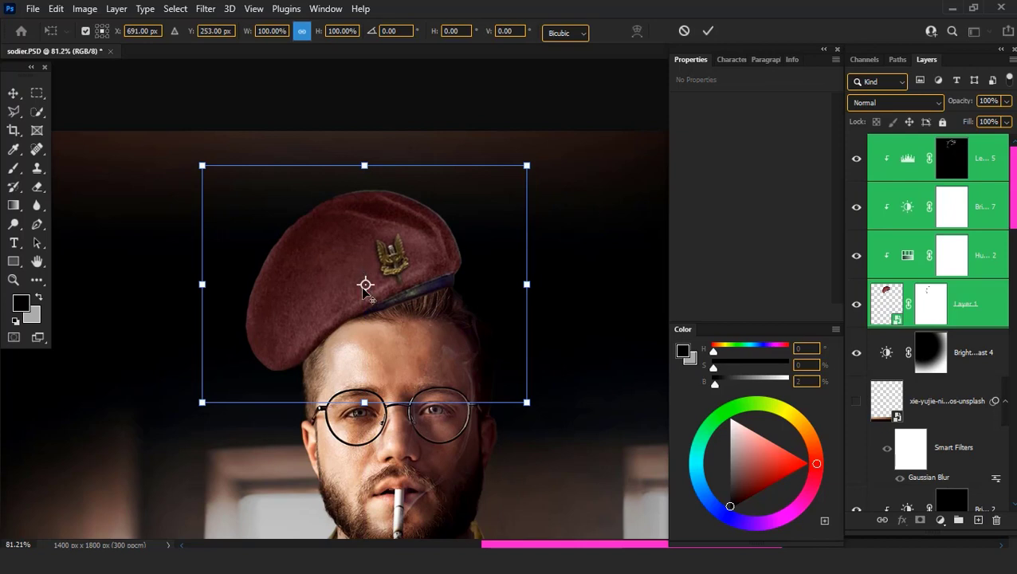
{"action": "left_click_drag", "start_coordinate": [365, 285], "coordinate": [283, 352]}
{"action": "mouse_move", "coordinate": [631, 207]}
{"action": "left_mouse_down"}
{"action": "mouse_move", "coordinate": [638, 233]}
{"action": "mouse_move", "coordinate": [583, 258]}
{"action": "left_mouse_up"}
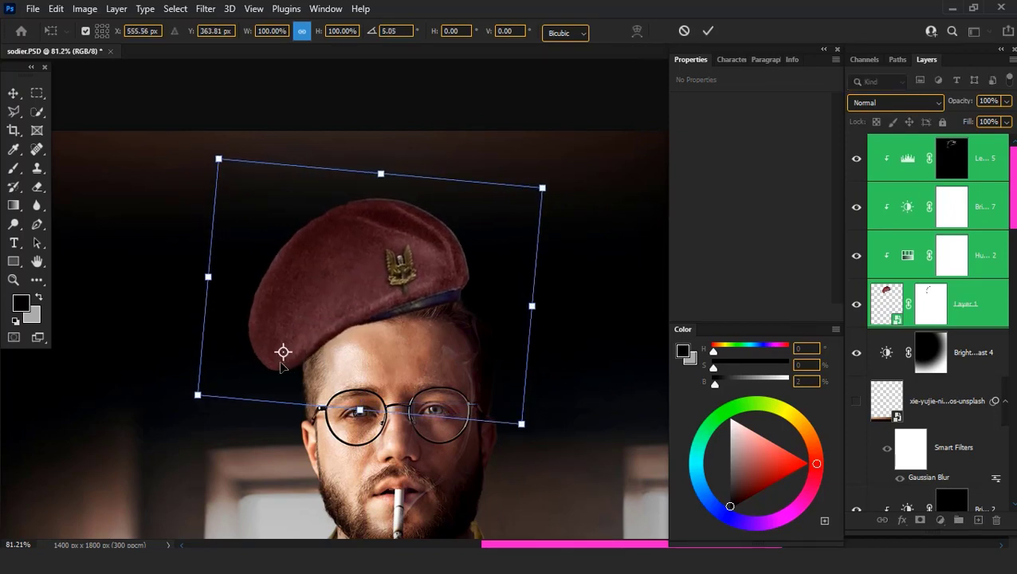
{"action": "mouse_move", "coordinate": [280, 365]}
{"action": "left_mouse_down"}
{"action": "mouse_move", "coordinate": [308, 354]}
{"action": "mouse_move", "coordinate": [267, 362]}
{"action": "left_mouse_up"}
{"action": "mouse_move", "coordinate": [180, 354]}
{"action": "left_mouse_down"}
{"action": "mouse_move", "coordinate": [177, 330]}
{"action": "mouse_move", "coordinate": [177, 350]}
{"action": "left_mouse_up"}
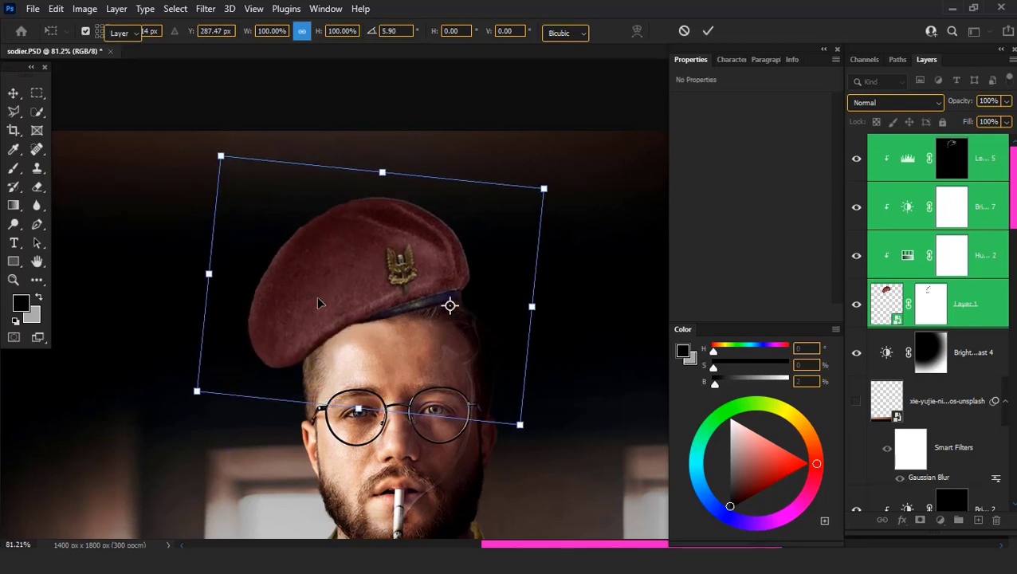
{"action": "key", "text": "Return"}
{"action": "left_click", "coordinate": [950, 359]}
Add Layer 6 and paint a low-opacity dark shadow where beret meets skin, blended as Multiply
{"action": "left_click", "coordinate": [978, 520]}
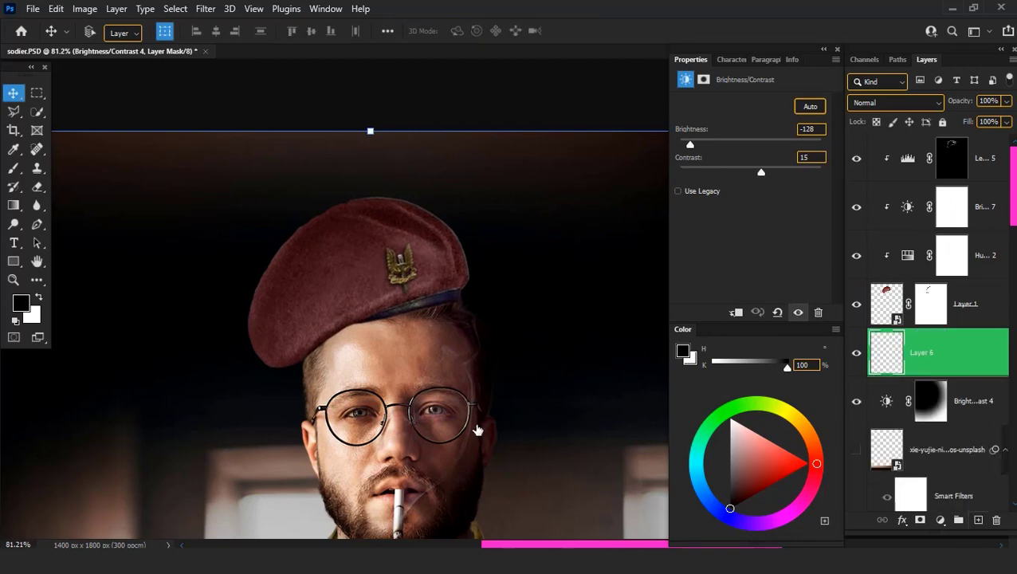
{"action": "scroll", "coordinate": [340, 336], "scroll_direction": "up", "scroll_amount": 5}
{"action": "key", "text": "b"}
{"action": "scroll", "coordinate": [340, 328], "scroll_direction": "up", "scroll_amount": 2}
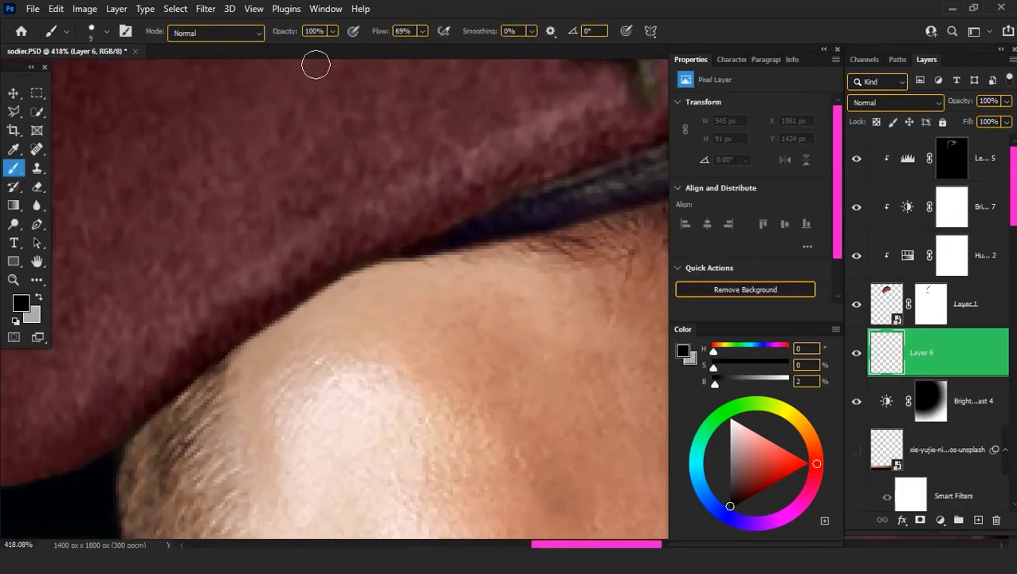
{"action": "right_click", "coordinate": [191, 285]}
{"action": "left_click_drag", "start_coordinate": [287, 34], "coordinate": [244, 34]}
{"action": "mouse_move", "coordinate": [251, 347]}
{"action": "left_mouse_down"}
{"action": "mouse_move", "coordinate": [311, 297]}
{"action": "mouse_move", "coordinate": [415, 267]}
{"action": "left_mouse_up"}
{"action": "left_click", "coordinate": [877, 104]}
{"action": "left_click", "coordinate": [857, 162]}
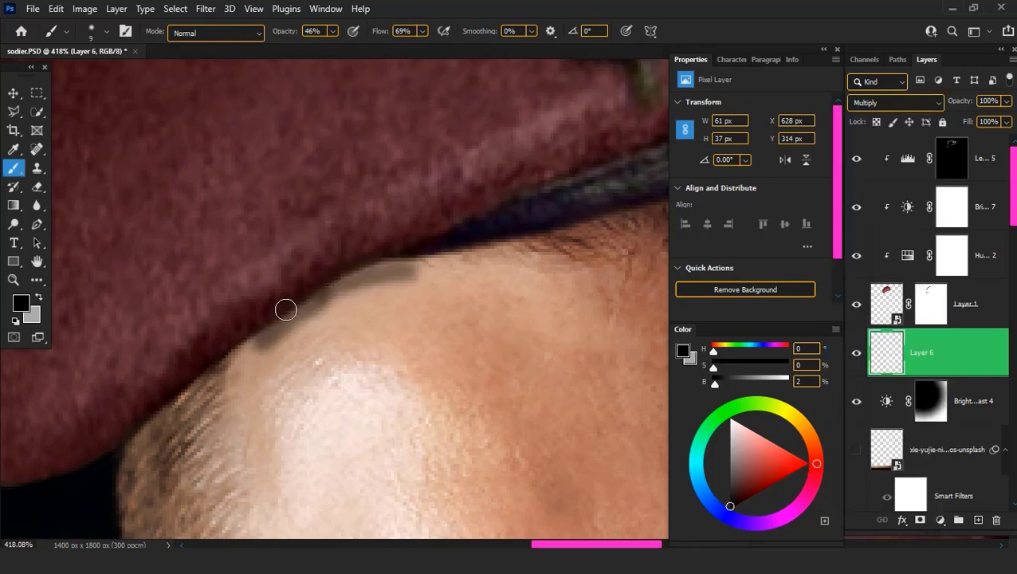
Extend the Multiply shadow along the beret's edge and visor
{"action": "mouse_move", "coordinate": [130, 452]}
{"action": "left_mouse_down"}
{"action": "mouse_move", "coordinate": [291, 302]}
{"action": "mouse_move", "coordinate": [685, 199]}
{"action": "left_mouse_up"}
{"action": "mouse_move", "coordinate": [422, 283]}
{"action": "left_mouse_down"}
{"action": "mouse_move", "coordinate": [356, 301]}
{"action": "mouse_move", "coordinate": [50, 339]}
{"action": "left_mouse_up"}
{"action": "left_click_drag", "start_coordinate": [287, 322], "coordinate": [442, 314]}
{"action": "mouse_move", "coordinate": [479, 279]}
{"action": "left_mouse_down"}
{"action": "mouse_move", "coordinate": [207, 343]}
{"action": "mouse_move", "coordinate": [0, 496]}
{"action": "left_mouse_up"}
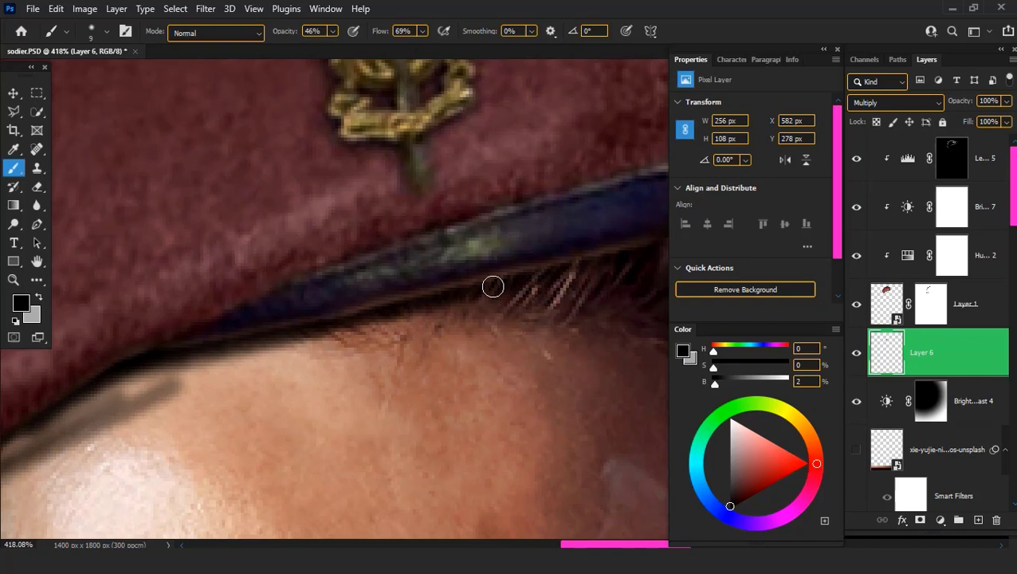
{"action": "left_click_drag", "start_coordinate": [493, 286], "coordinate": [363, 314]}
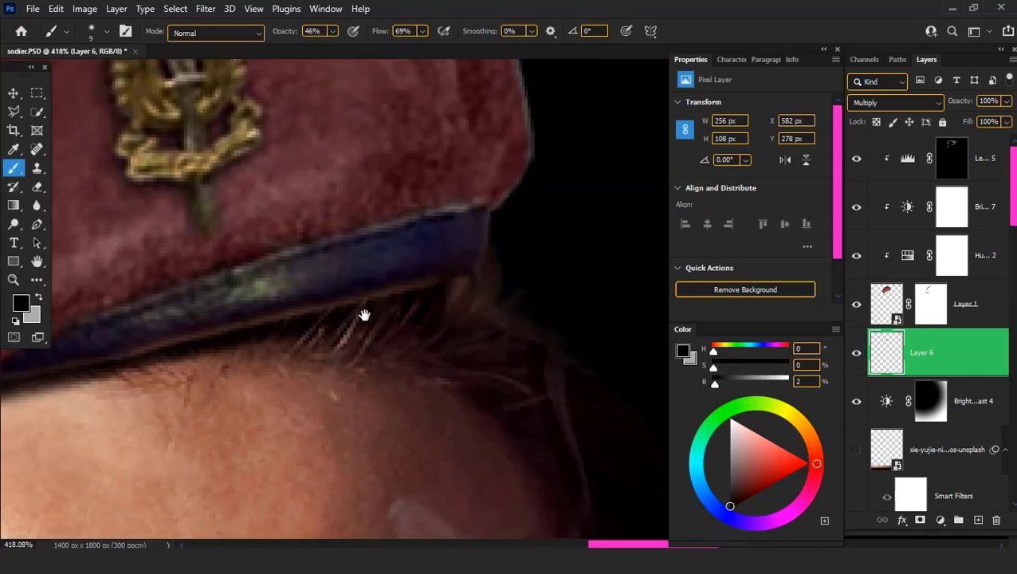
{"action": "left_click_drag", "start_coordinate": [245, 325], "coordinate": [321, 343]}
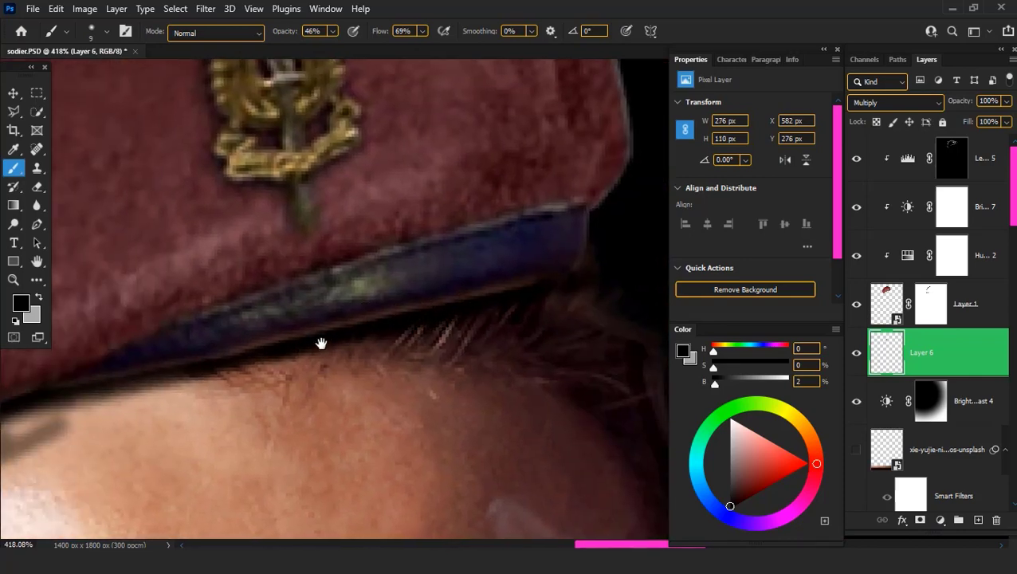
{"action": "left_click_drag", "start_coordinate": [75, 397], "coordinate": [266, 377]}
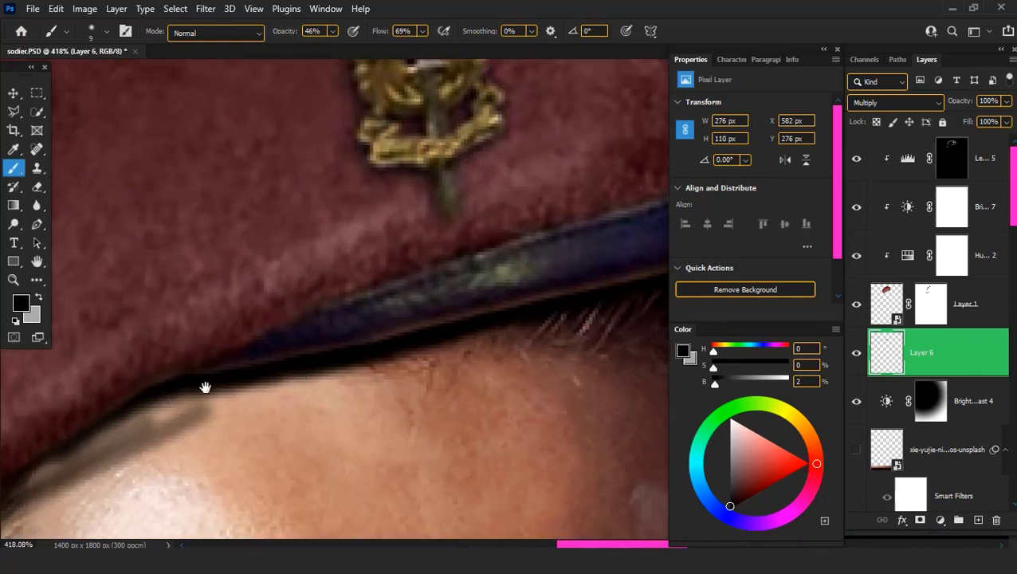
{"action": "scroll", "coordinate": [357, 380], "scroll_direction": "down", "scroll_amount": 5}
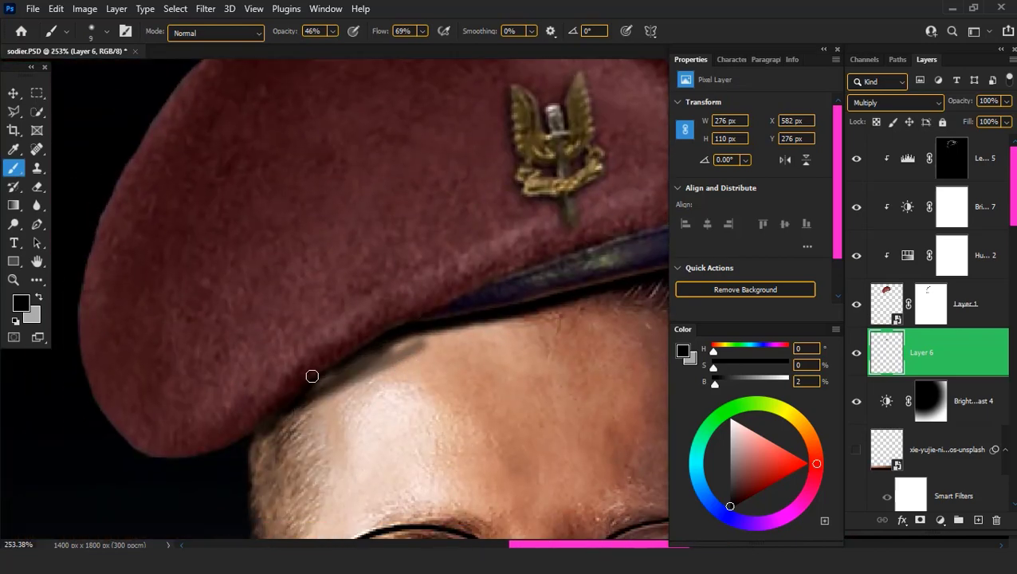
Add a mask to Layer 6 and paint out the dark band to brighten the forehead below the brim
{"action": "left_click", "coordinate": [919, 522]}
{"action": "scroll", "coordinate": [362, 395], "scroll_direction": "up", "scroll_amount": 5}
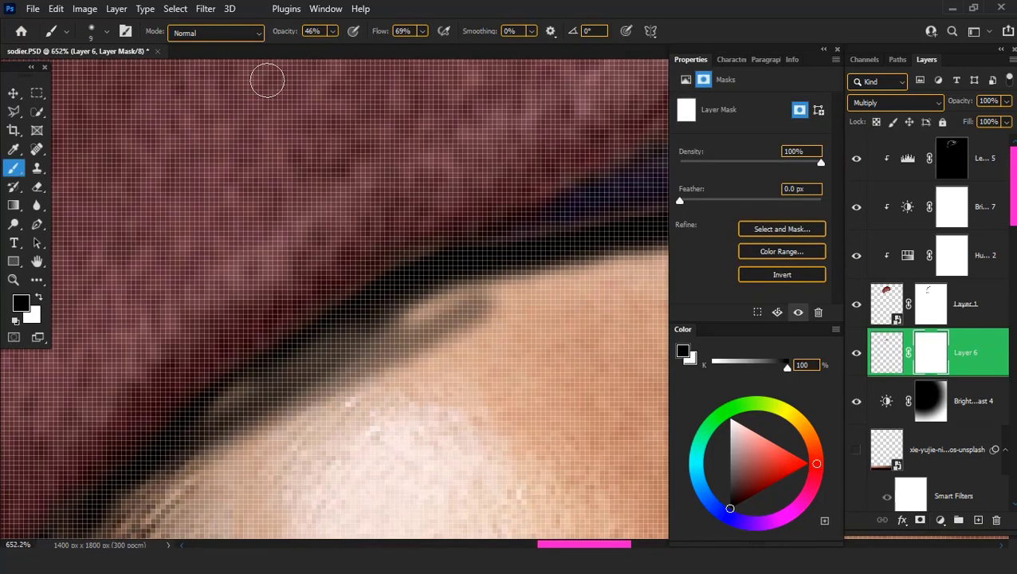
{"action": "scroll", "coordinate": [366, 379], "scroll_direction": "down", "scroll_amount": 2}
{"action": "scroll", "coordinate": [363, 423], "scroll_direction": "down", "scroll_amount": 2}
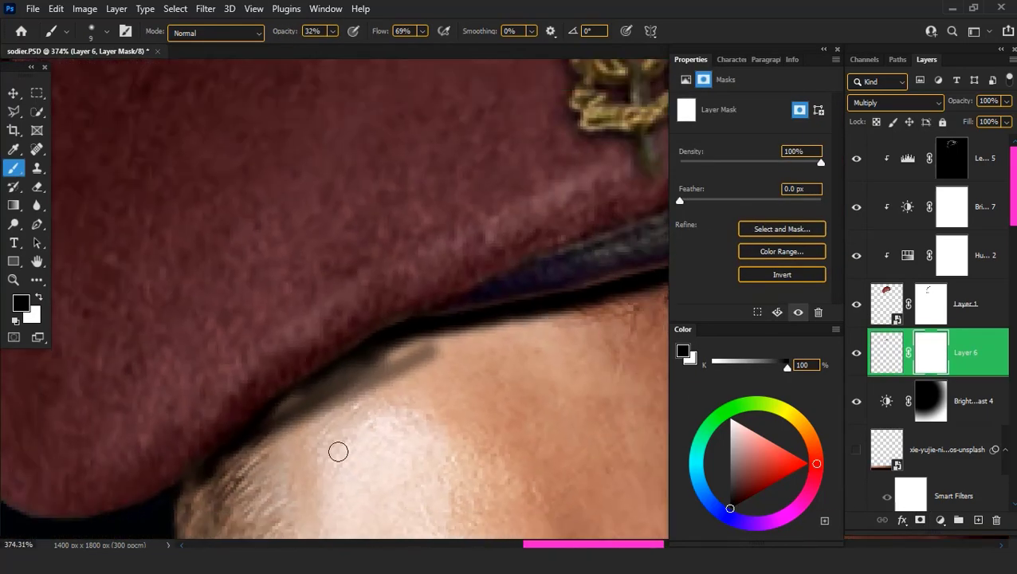
{"action": "mouse_move", "coordinate": [250, 488]}
{"action": "left_mouse_down"}
{"action": "mouse_move", "coordinate": [395, 391]}
{"action": "mouse_move", "coordinate": [300, 432]}
{"action": "mouse_move", "coordinate": [289, 454]}
{"action": "mouse_move", "coordinate": [338, 420]}
{"action": "mouse_move", "coordinate": [358, 359]}
{"action": "mouse_move", "coordinate": [558, 319]}
{"action": "mouse_move", "coordinate": [467, 375]}
{"action": "mouse_move", "coordinate": [179, 451]}
{"action": "left_mouse_up"}
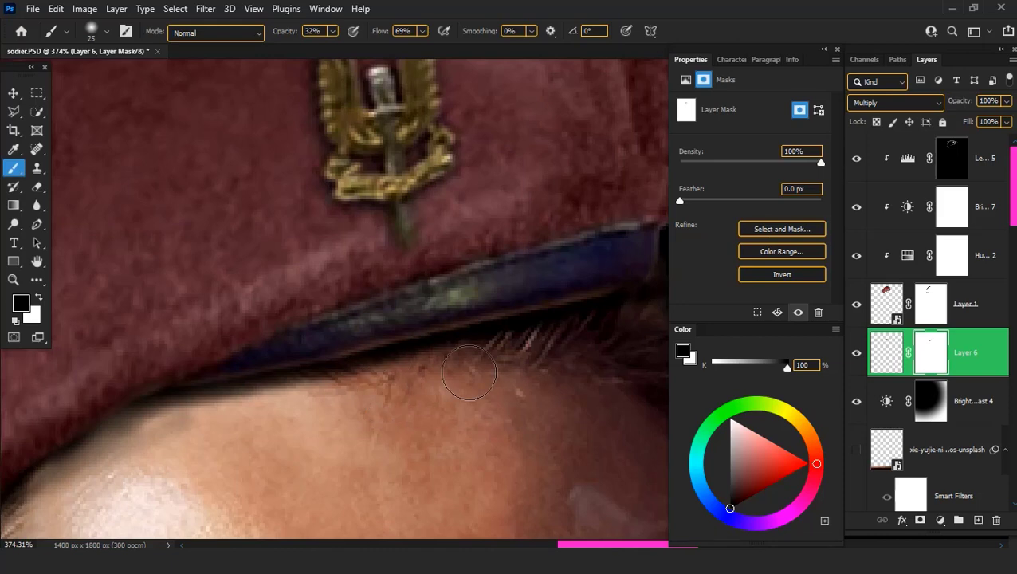
{"action": "scroll", "coordinate": [476, 393], "scroll_direction": "down", "scroll_amount": 3}
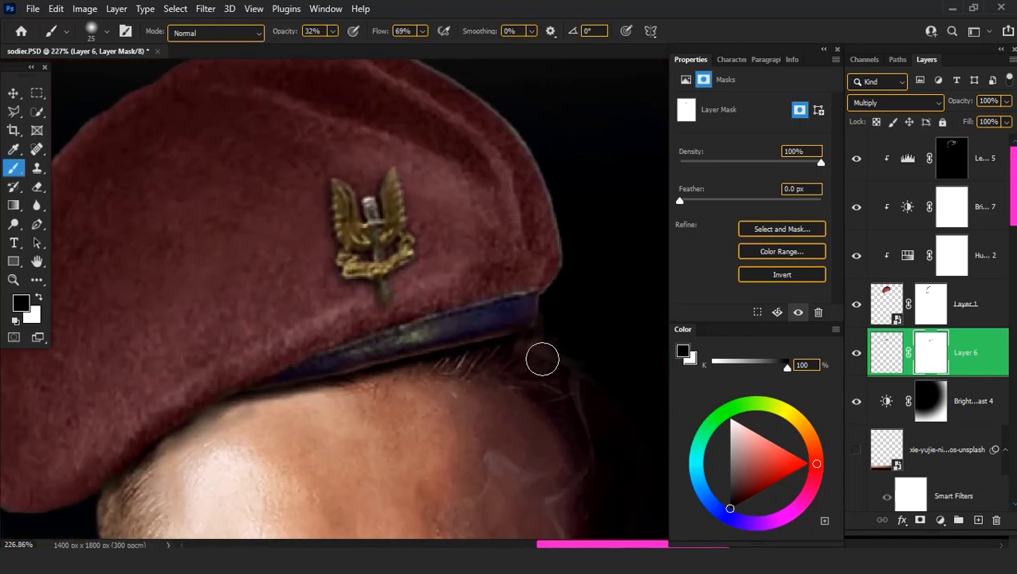
{"action": "left_click_drag", "start_coordinate": [255, 423], "coordinate": [147, 481]}
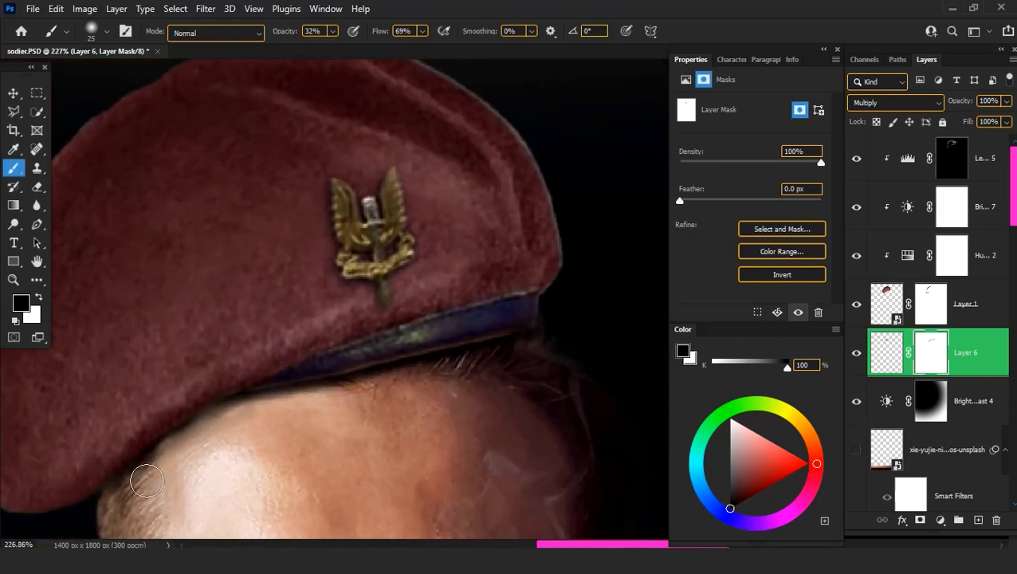
Add a Brightness/Contrast layer above Levels 5 with brightness −118 and contrast 45
{"action": "left_click", "coordinate": [950, 167]}
{"action": "left_click", "coordinate": [941, 520]}
{"action": "left_click", "coordinate": [837, 316]}
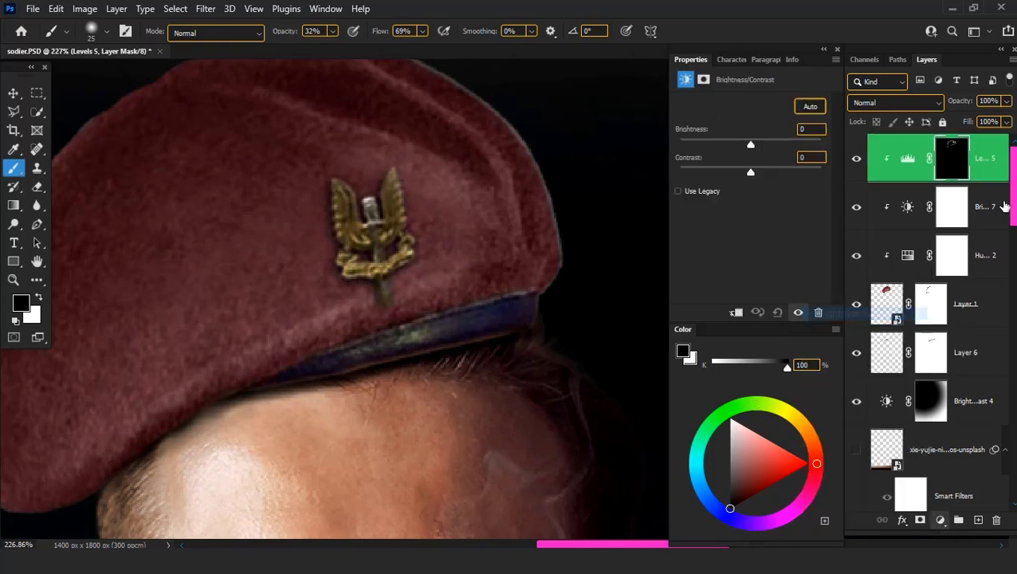
{"action": "left_click_drag", "start_coordinate": [744, 148], "coordinate": [695, 145]}
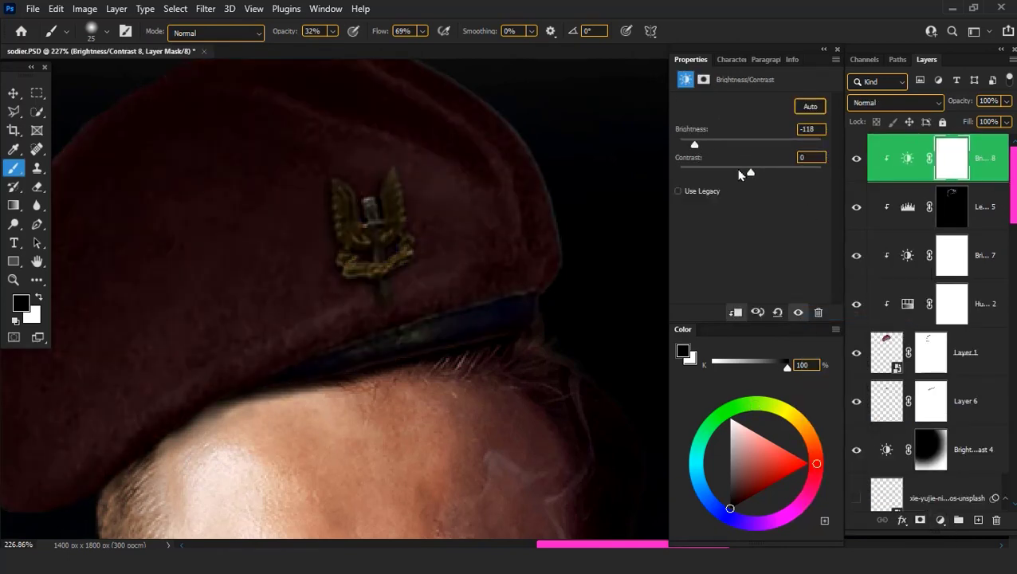
{"action": "left_click_drag", "start_coordinate": [751, 172], "coordinate": [783, 176]}
Invert its mask to black and paint the darkening back in white near the beret edge
{"action": "key", "text": "ctrl+i"}
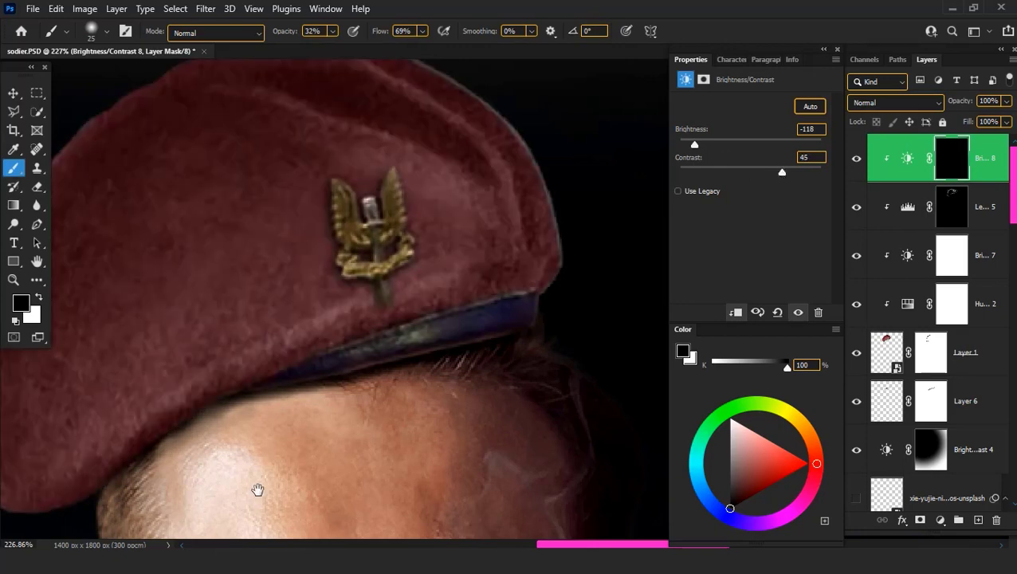
{"action": "key", "text": "x"}
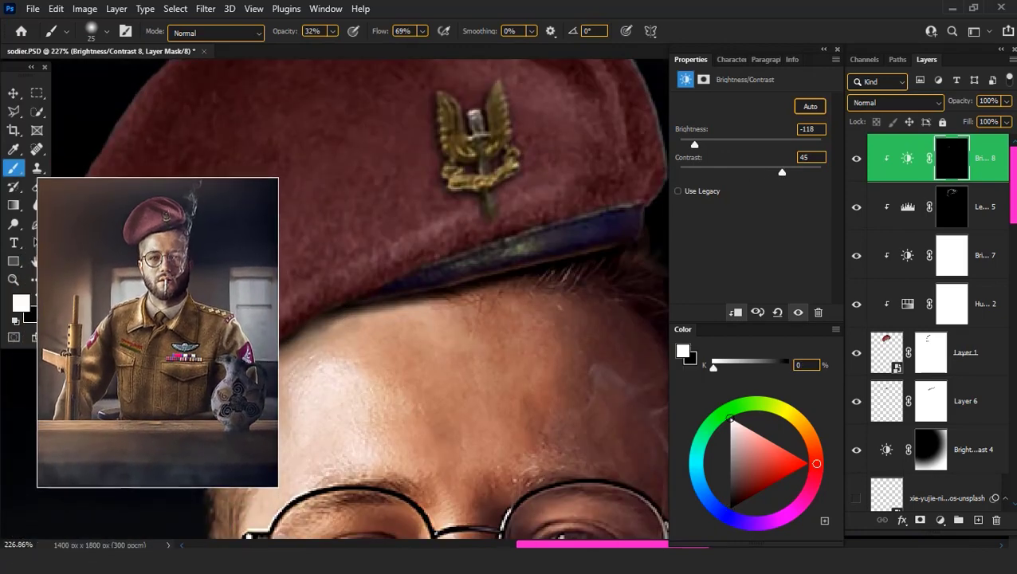
{"action": "left_click_drag", "start_coordinate": [452, 279], "coordinate": [530, 255]}
{"action": "scroll", "coordinate": [462, 302], "scroll_direction": "down", "scroll_amount": 2}
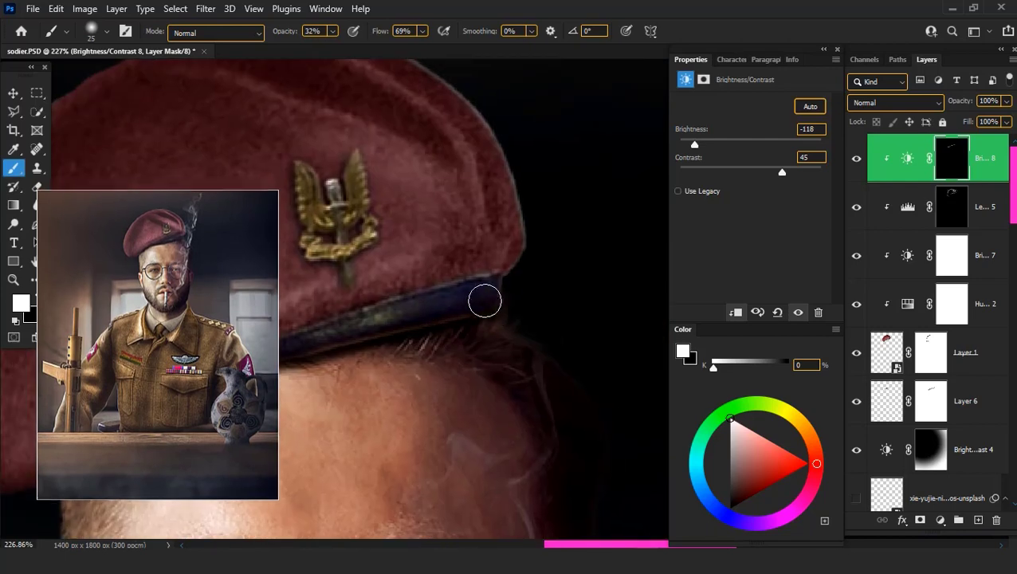
{"action": "scroll", "coordinate": [343, 329], "scroll_direction": "down", "scroll_amount": 2}
{"action": "scroll", "coordinate": [319, 329], "scroll_direction": "down", "scroll_amount": 3}
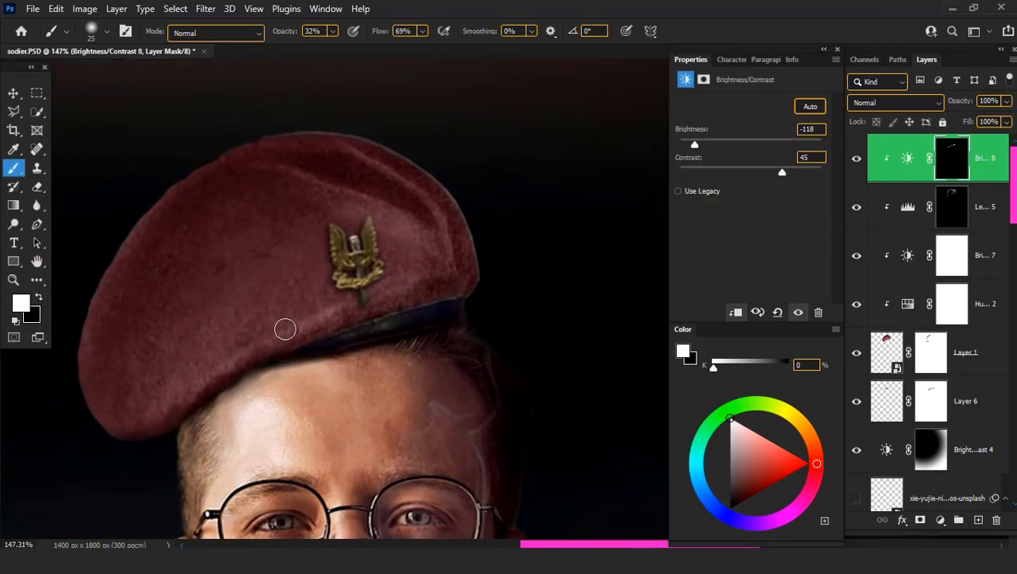
{"action": "scroll", "coordinate": [404, 199], "scroll_direction": "up", "scroll_amount": 2}
{"action": "scroll", "coordinate": [395, 200], "scroll_direction": "up", "scroll_amount": 2}
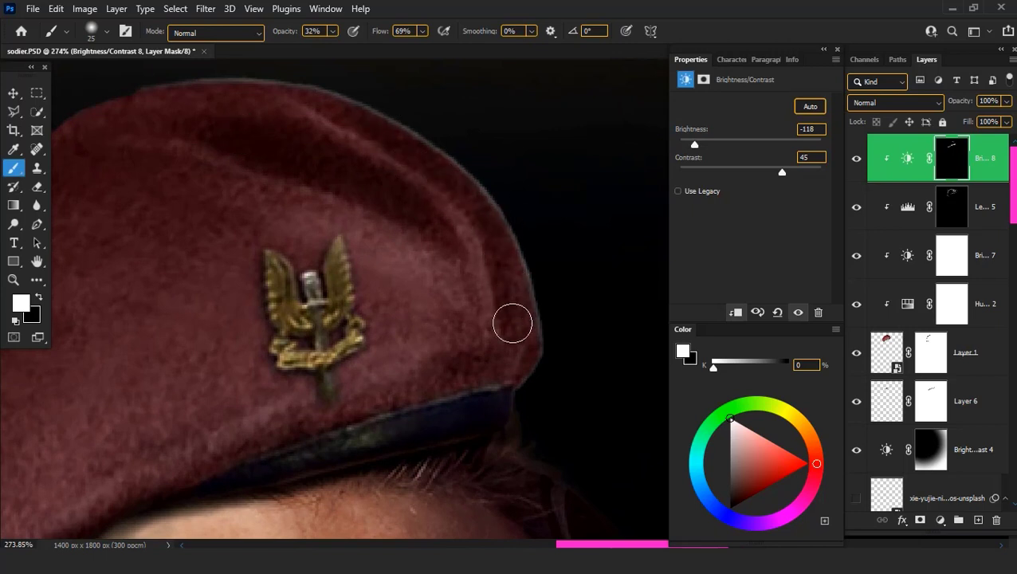
{"action": "scroll", "coordinate": [479, 327], "scroll_direction": "left", "scroll_amount": 2}
{"action": "scroll", "coordinate": [359, 263], "scroll_direction": "left", "scroll_amount": 3}
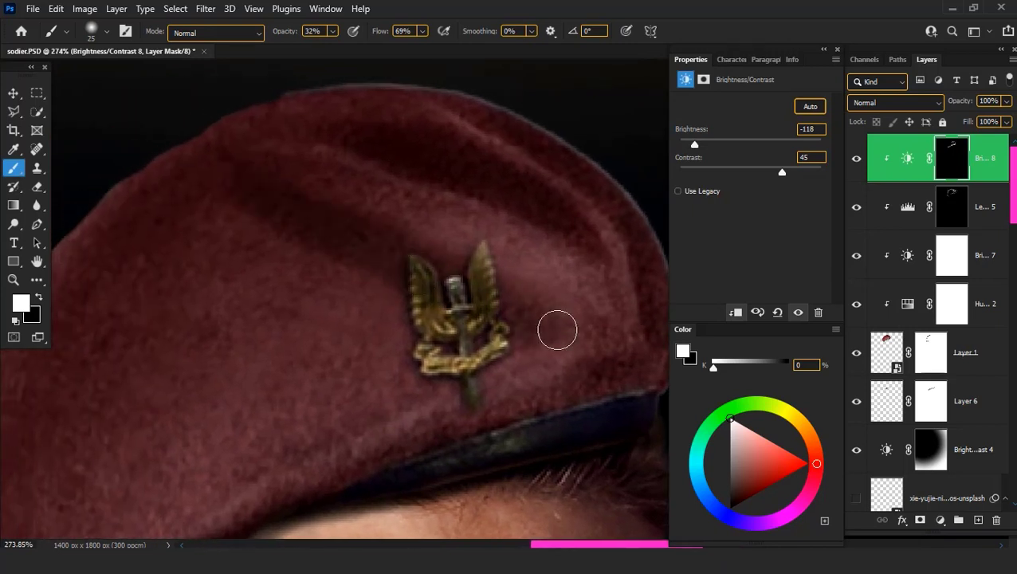
{"action": "scroll", "coordinate": [288, 221], "scroll_direction": "left", "scroll_amount": 2}
Enlarge the brush and continue masking the darkening over the beret's left edge and badge
{"action": "key", "text": "bracketright"}
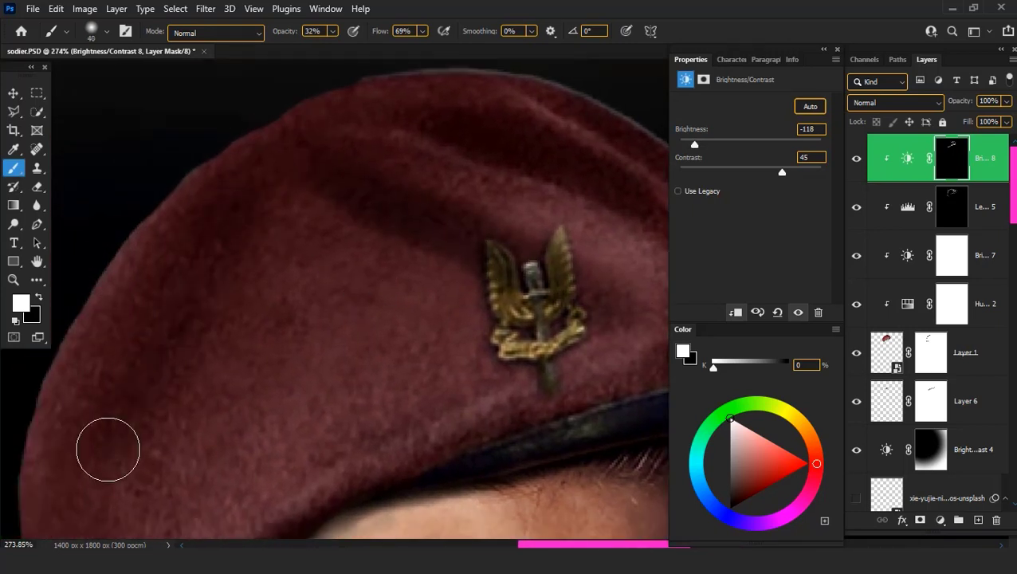
{"action": "left_click_drag", "start_coordinate": [124, 407], "coordinate": [200, 307]}
{"action": "scroll", "coordinate": [200, 518], "scroll_direction": "down", "scroll_amount": 1}
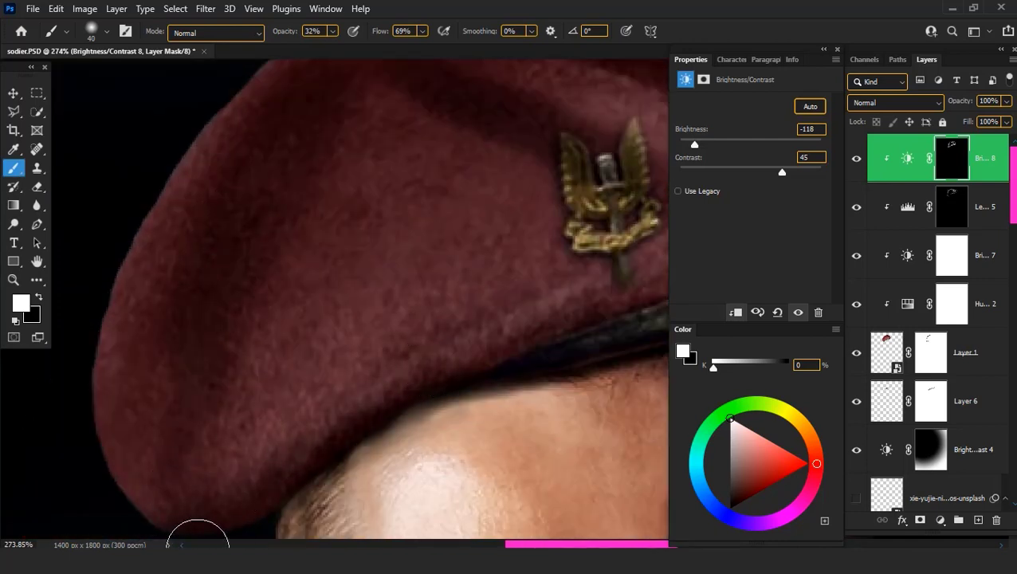
{"action": "scroll", "coordinate": [295, 487], "scroll_direction": "down", "scroll_amount": 5}
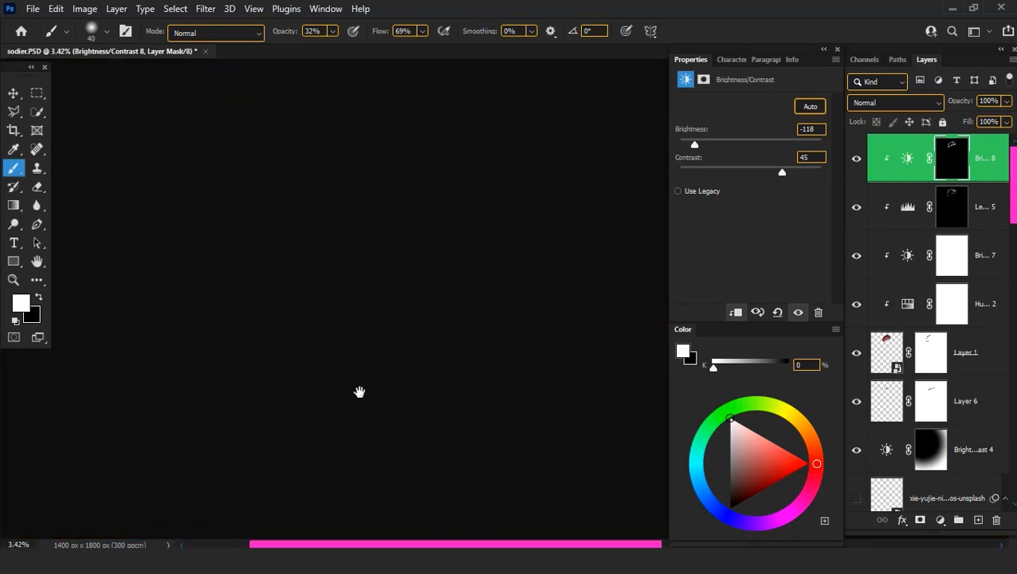
{"action": "scroll", "coordinate": [468, 236], "scroll_direction": "up", "scroll_amount": 1}
{"action": "scroll", "coordinate": [316, 319], "scroll_direction": "up", "scroll_amount": 8}
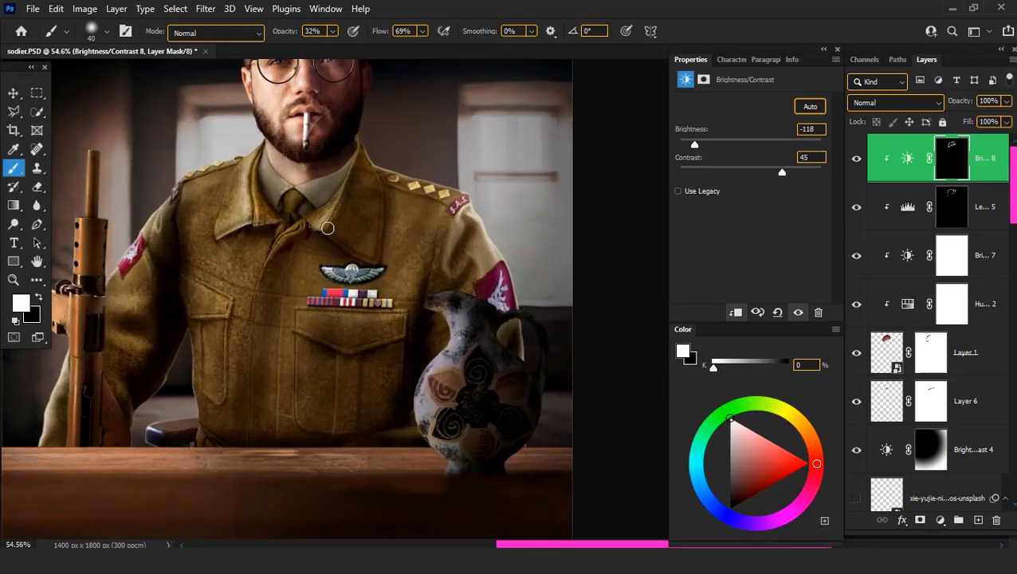
{"action": "scroll", "coordinate": [317, 319], "scroll_direction": "up", "scroll_amount": 3}
{"action": "scroll", "coordinate": [316, 319], "scroll_direction": "up", "scroll_amount": 5}
{"action": "scroll", "coordinate": [316, 319], "scroll_direction": "up", "scroll_amount": 1}
{"action": "scroll", "coordinate": [386, 243], "scroll_direction": "up", "scroll_amount": 3}
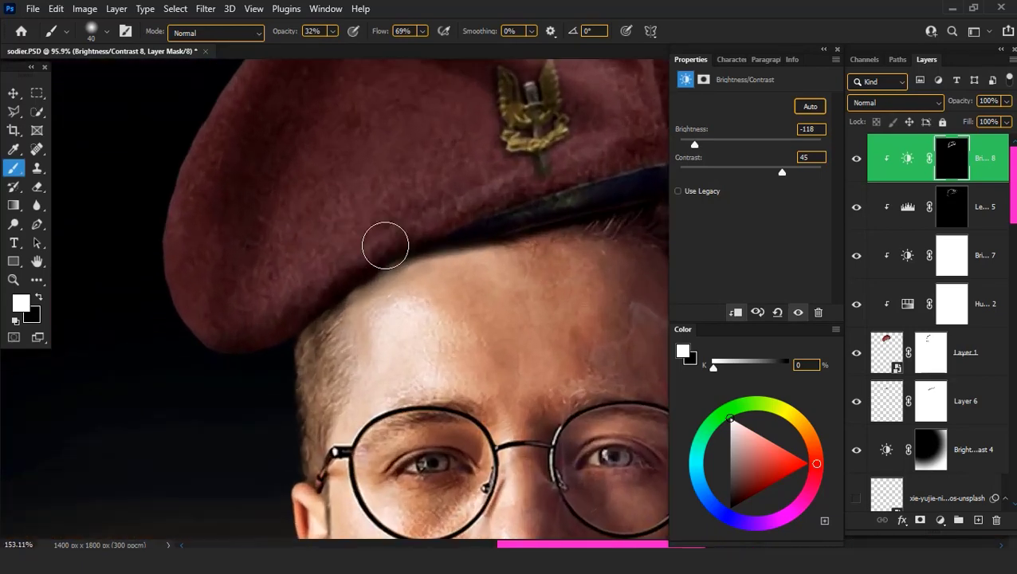
{"action": "scroll", "coordinate": [249, 306], "scroll_direction": "up", "scroll_amount": 2}
{"action": "scroll", "coordinate": [316, 357], "scroll_direction": "up", "scroll_amount": 1}
{"action": "left_click_drag", "start_coordinate": [415, 375], "coordinate": [234, 415]}
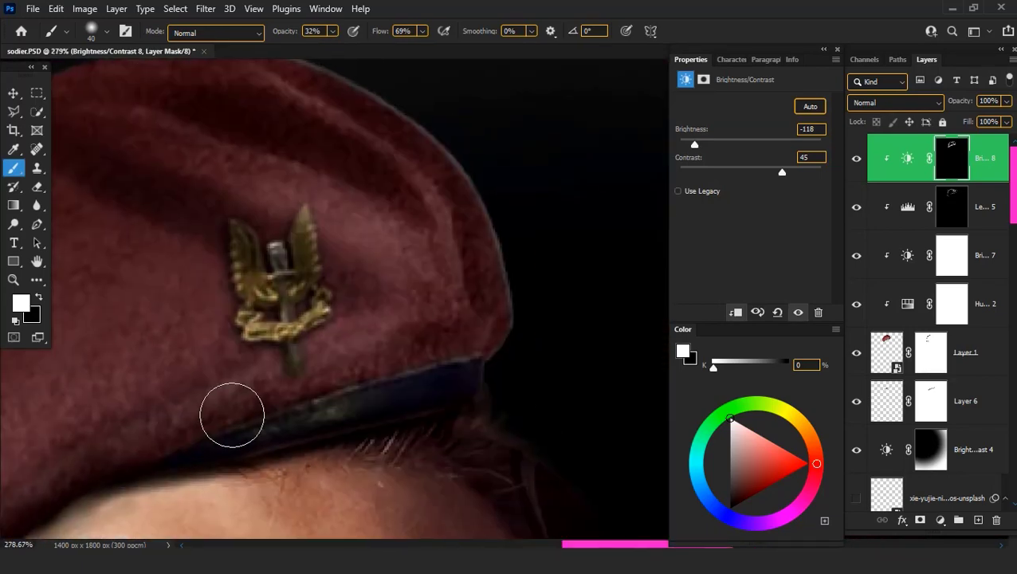
{"action": "scroll", "coordinate": [323, 375], "scroll_direction": "down", "scroll_amount": 1}
{"action": "scroll", "coordinate": [333, 379], "scroll_direction": "down", "scroll_amount": 5}
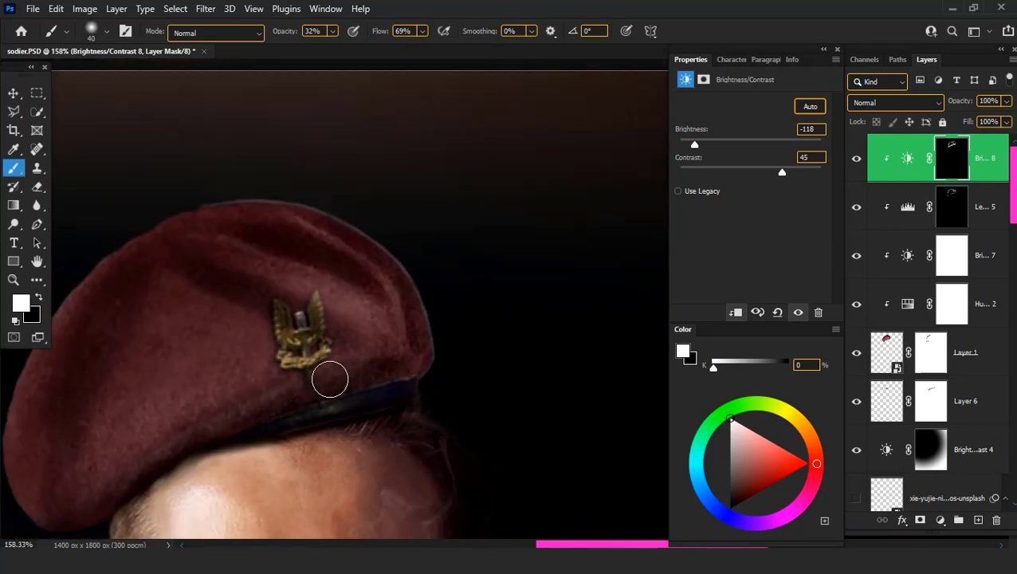
{"action": "left_click", "coordinate": [946, 519]}
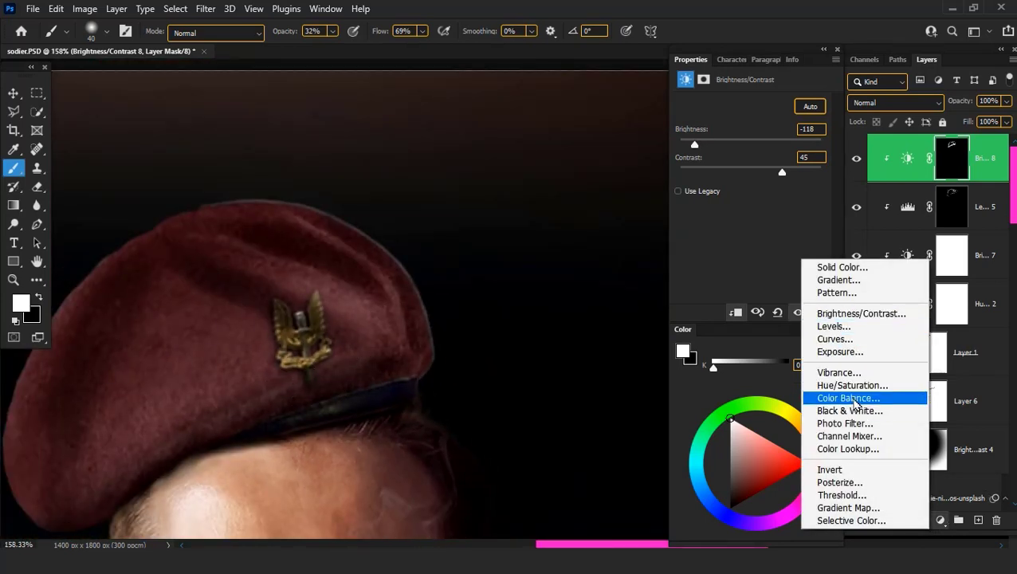
Add an Exposure adjustment at +1.80 and invert its mask to black
{"action": "left_click", "coordinate": [840, 352]}
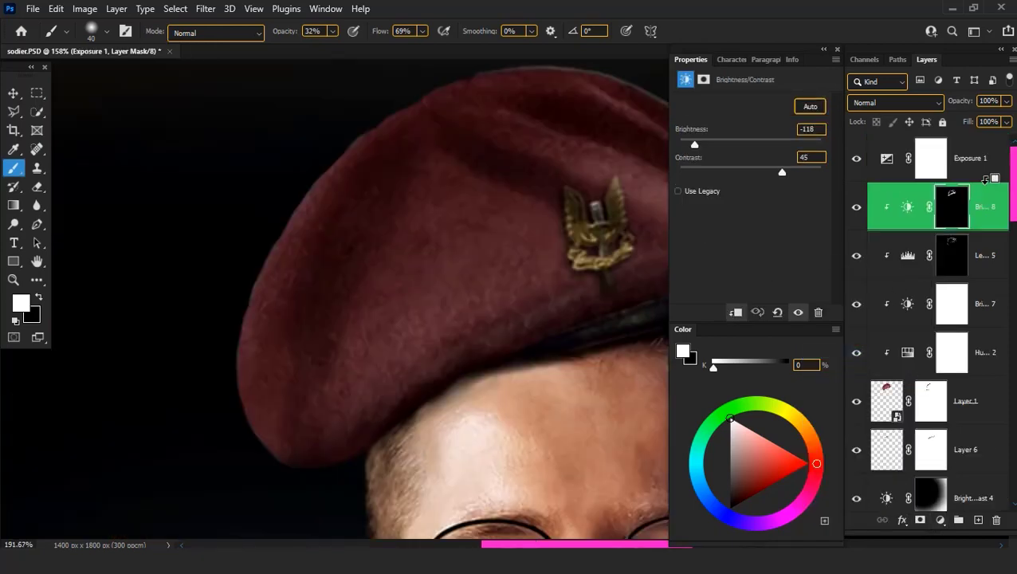
{"action": "left_click", "coordinate": [977, 172]}
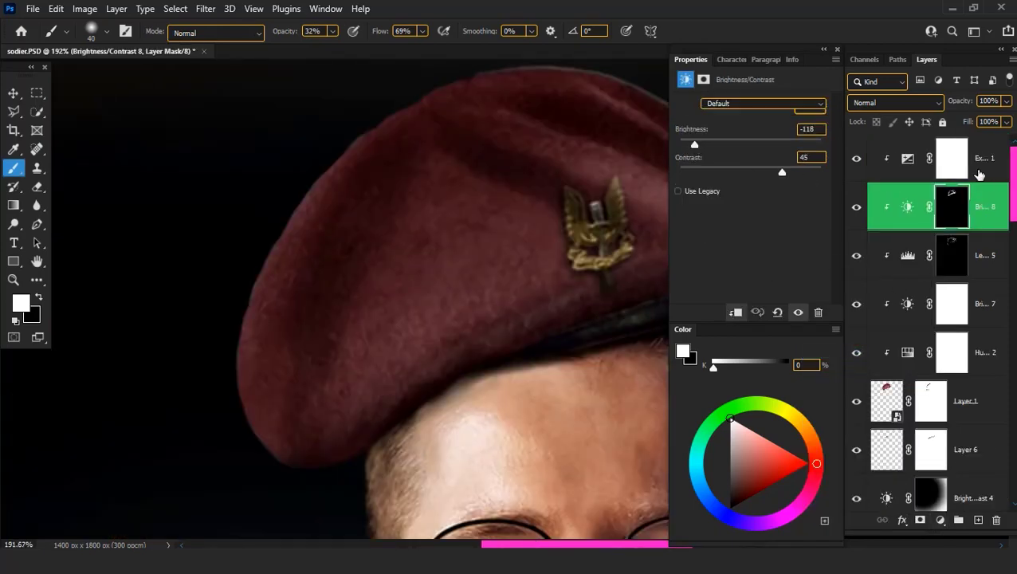
{"action": "left_click_drag", "start_coordinate": [751, 140], "coordinate": [771, 142]}
{"action": "key", "text": "ctrl+i"}
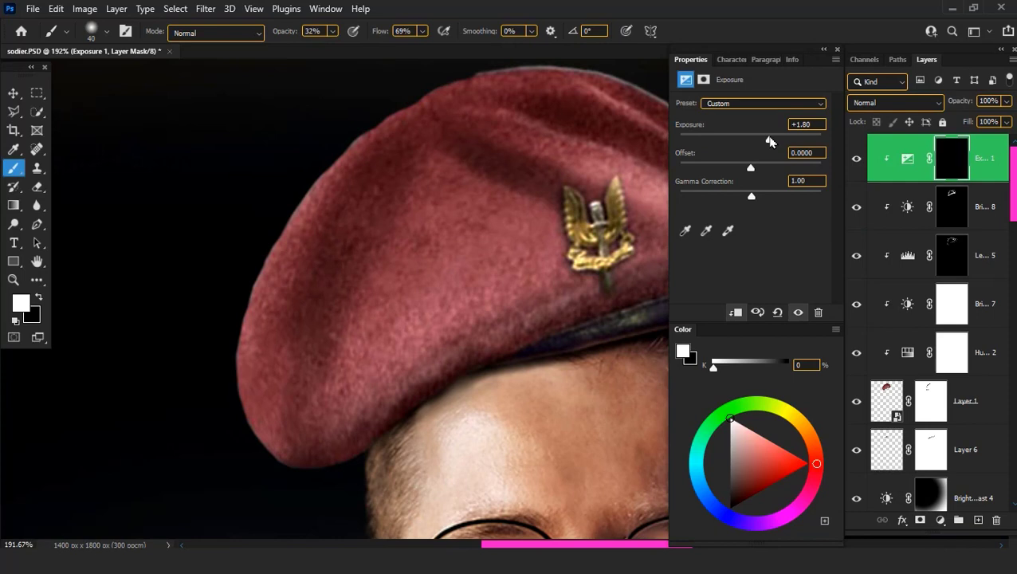
At 17% brush opacity, paint the brightening back into the beret's centre and badge area
{"action": "left_click_drag", "start_coordinate": [288, 36], "coordinate": [280, 36]}
{"action": "mouse_move", "coordinate": [454, 208]}
{"action": "left_mouse_down"}
{"action": "mouse_move", "coordinate": [473, 221]}
{"action": "mouse_move", "coordinate": [504, 290]}
{"action": "mouse_move", "coordinate": [455, 295]}
{"action": "mouse_move", "coordinate": [416, 260]}
{"action": "left_mouse_up"}
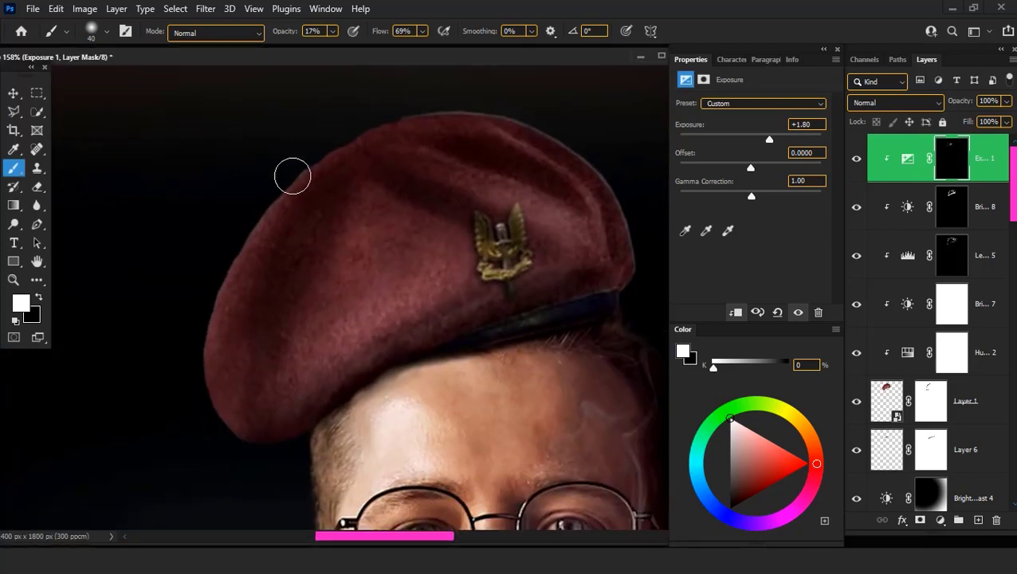
{"action": "scroll", "coordinate": [647, 219], "scroll_direction": "up", "scroll_amount": 2}
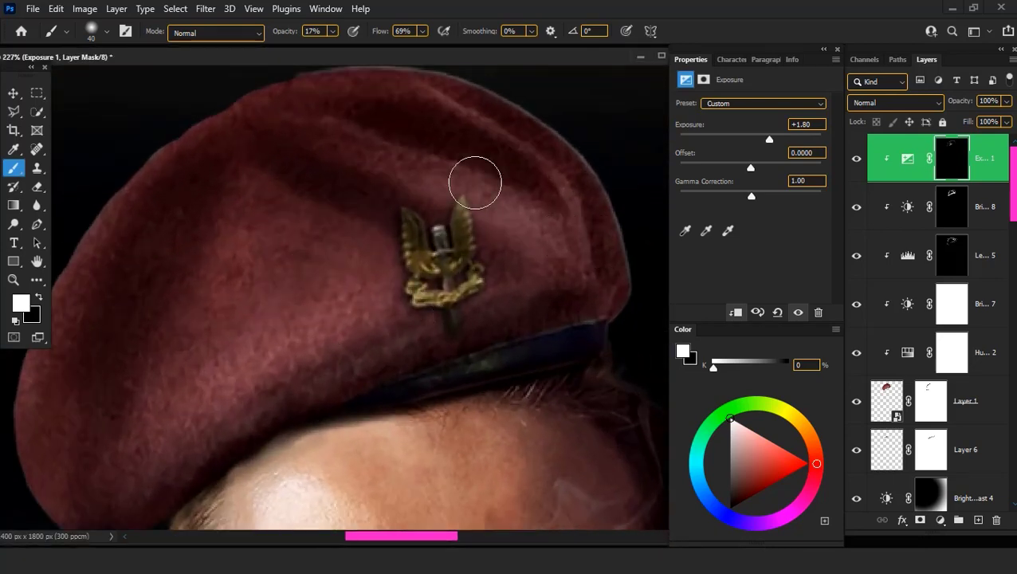
{"action": "scroll", "coordinate": [591, 229], "scroll_direction": "up", "scroll_amount": 2}
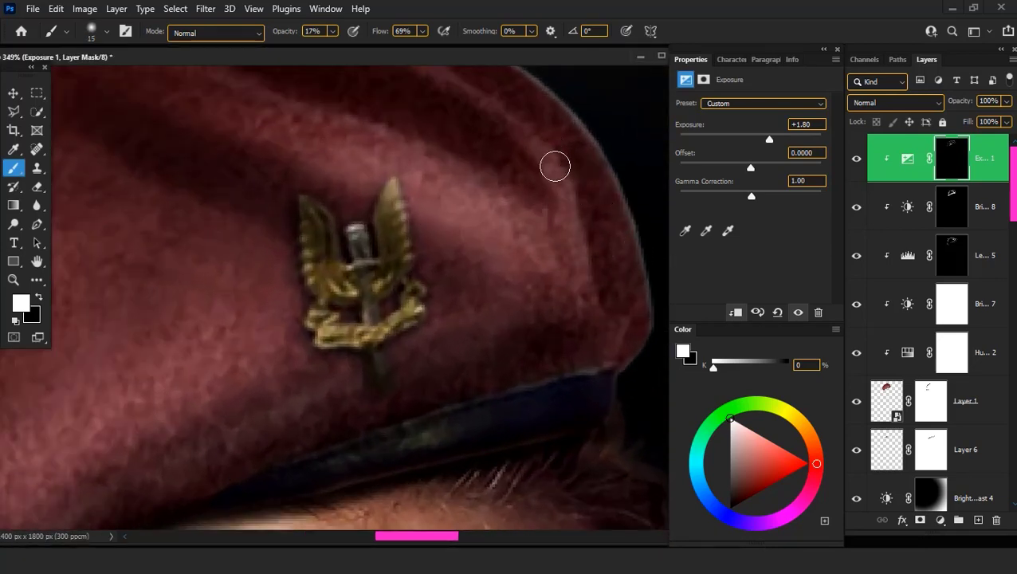
{"action": "left_click_drag", "start_coordinate": [574, 264], "coordinate": [556, 369]}
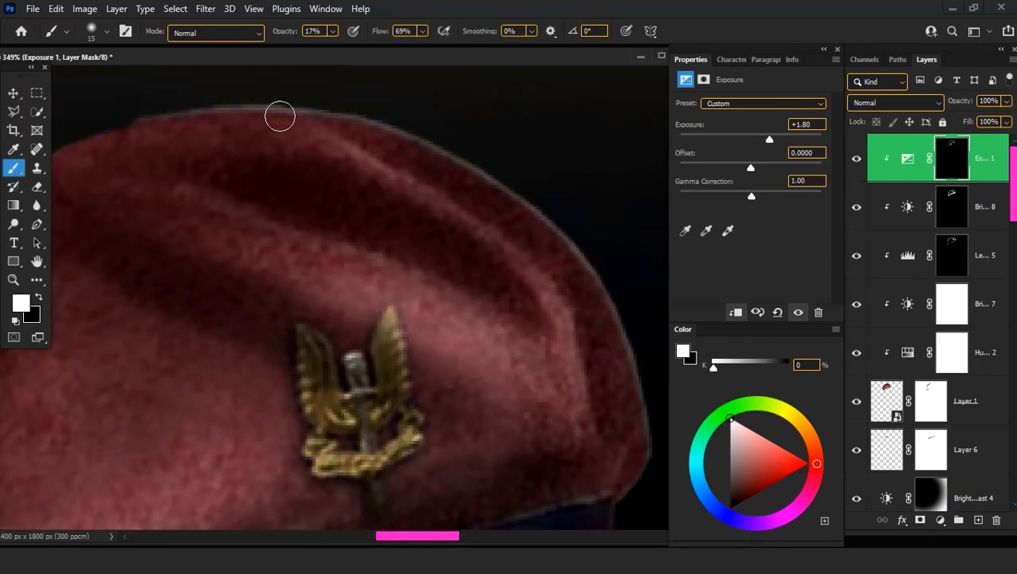
{"action": "left_click_drag", "start_coordinate": [627, 402], "coordinate": [565, 267]}
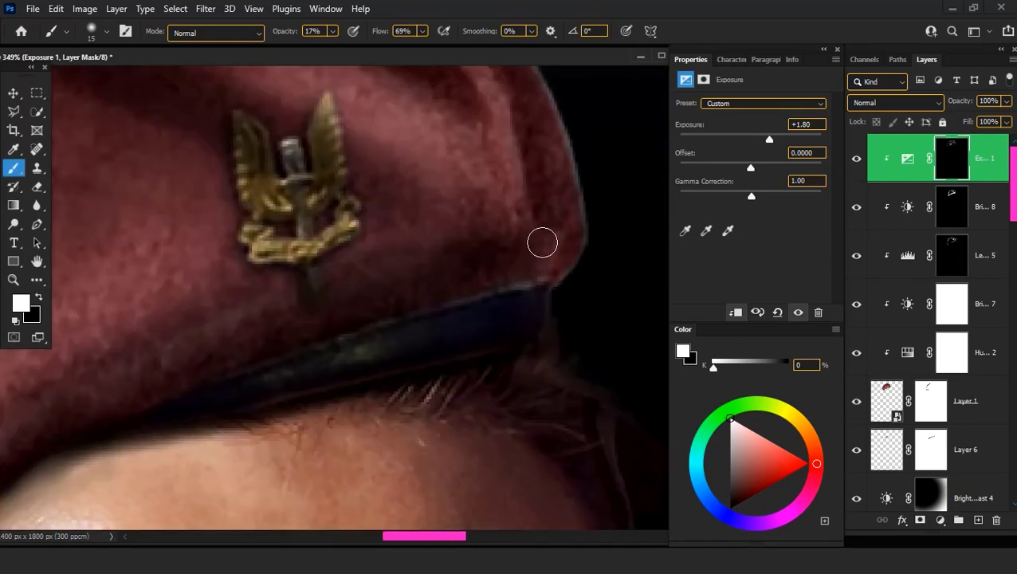
{"action": "scroll", "coordinate": [542, 242], "scroll_direction": "down", "scroll_amount": 2}
{"action": "left_click_drag", "start_coordinate": [407, 175], "coordinate": [609, 253]}
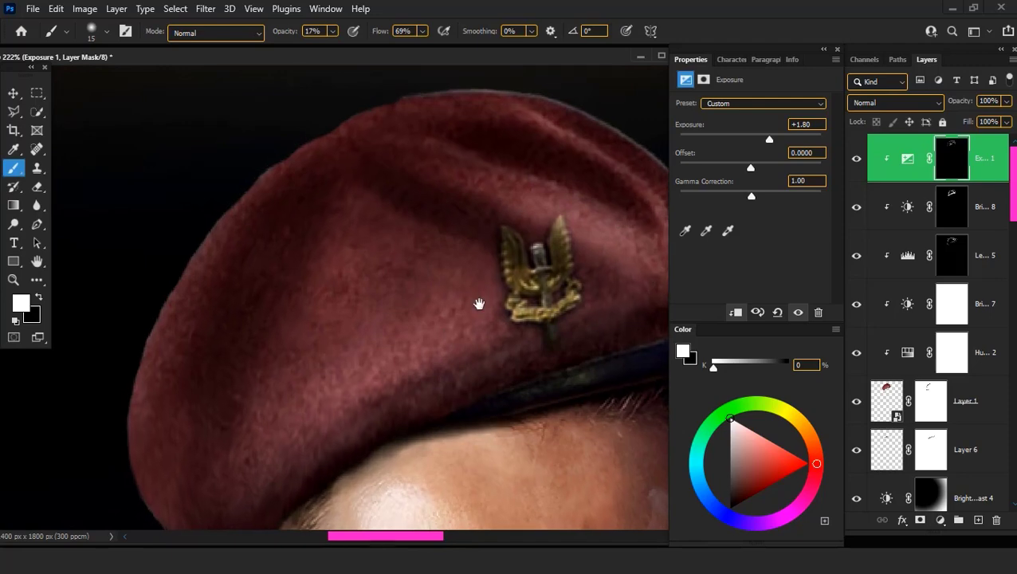
{"action": "scroll", "coordinate": [461, 323], "scroll_direction": "down", "scroll_amount": 3}
{"action": "scroll", "coordinate": [469, 373], "scroll_direction": "down", "scroll_amount": 1}
{"action": "scroll", "coordinate": [470, 373], "scroll_direction": "down", "scroll_amount": 2}
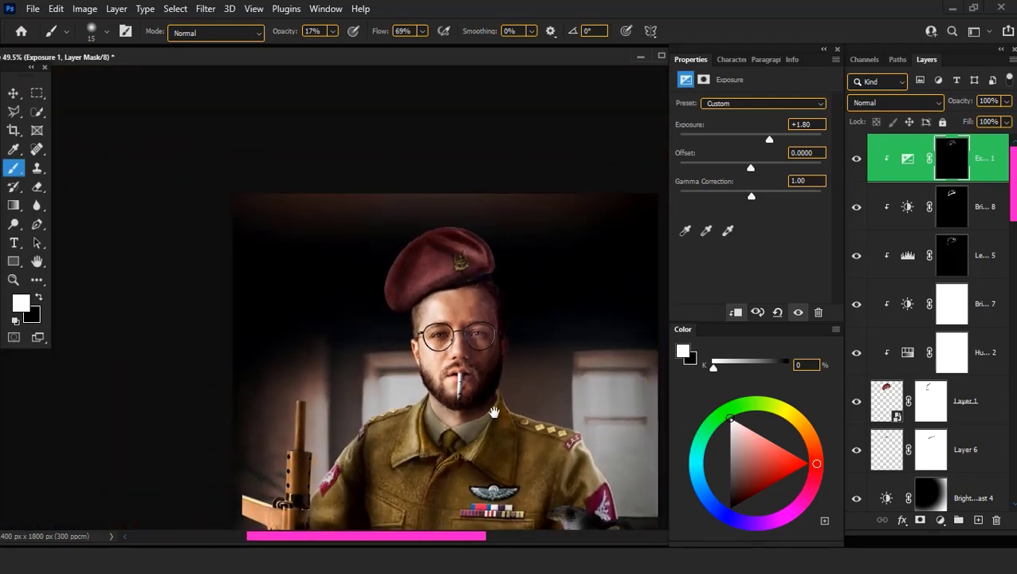
{"action": "scroll", "coordinate": [470, 382], "scroll_direction": "down", "scroll_amount": 1}
{"action": "scroll", "coordinate": [474, 405], "scroll_direction": "up", "scroll_amount": 1}
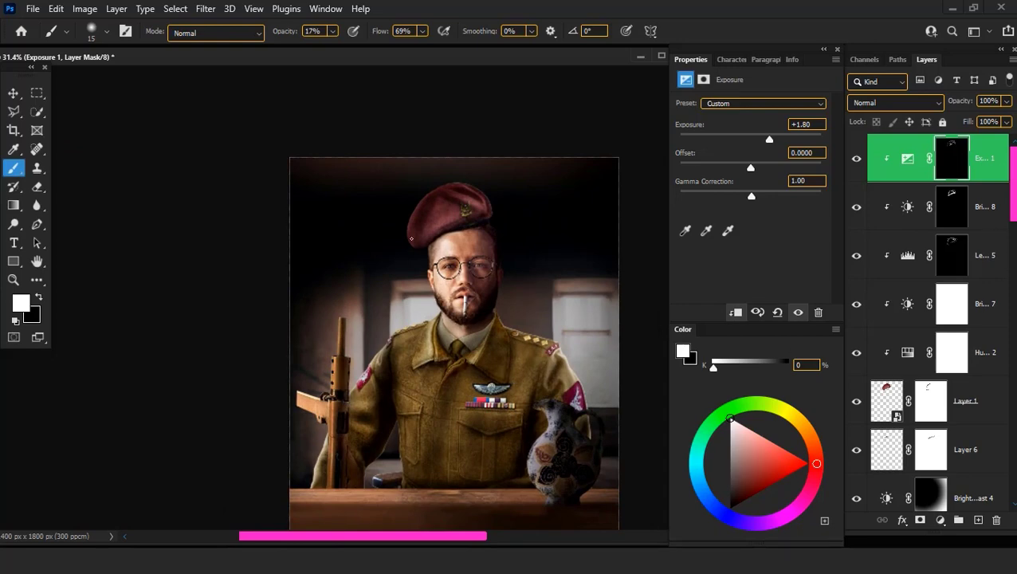
{"action": "scroll", "coordinate": [926, 427], "scroll_direction": "down", "scroll_amount": 5}
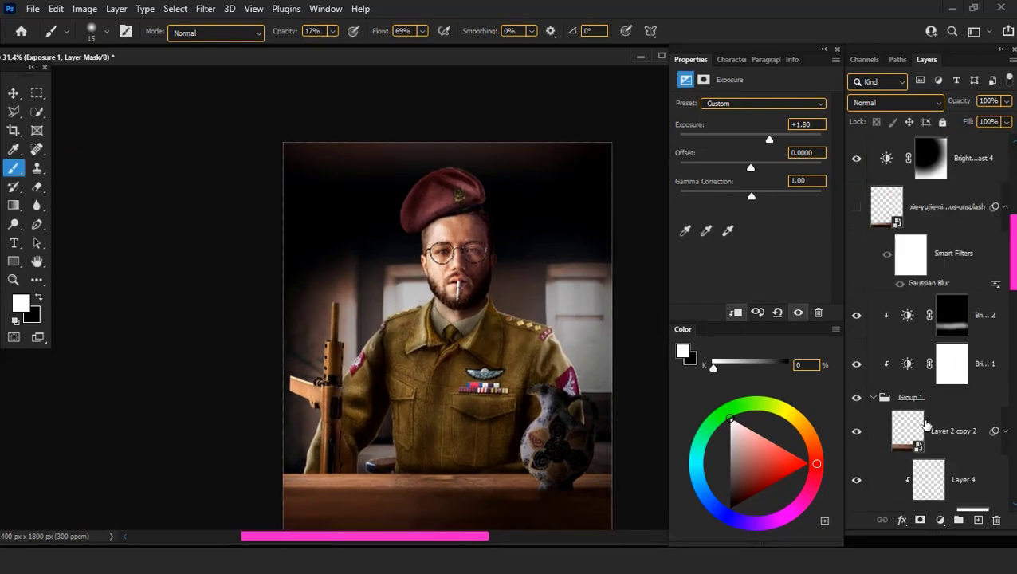
{"action": "scroll", "coordinate": [531, 265], "scroll_direction": "up", "scroll_amount": 1}
{"action": "scroll", "coordinate": [481, 268], "scroll_direction": "up", "scroll_amount": 2}
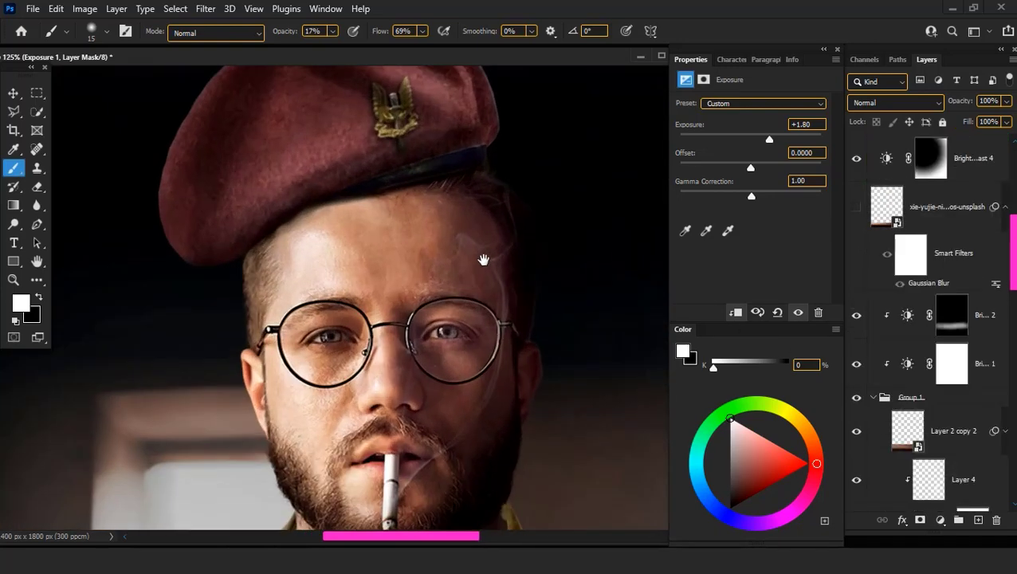
{"action": "scroll", "coordinate": [484, 261], "scroll_direction": "down", "scroll_amount": 1}
{"action": "scroll", "coordinate": [498, 300], "scroll_direction": "down", "scroll_amount": 1}
{"action": "scroll", "coordinate": [964, 153], "scroll_direction": "up", "scroll_amount": 3}
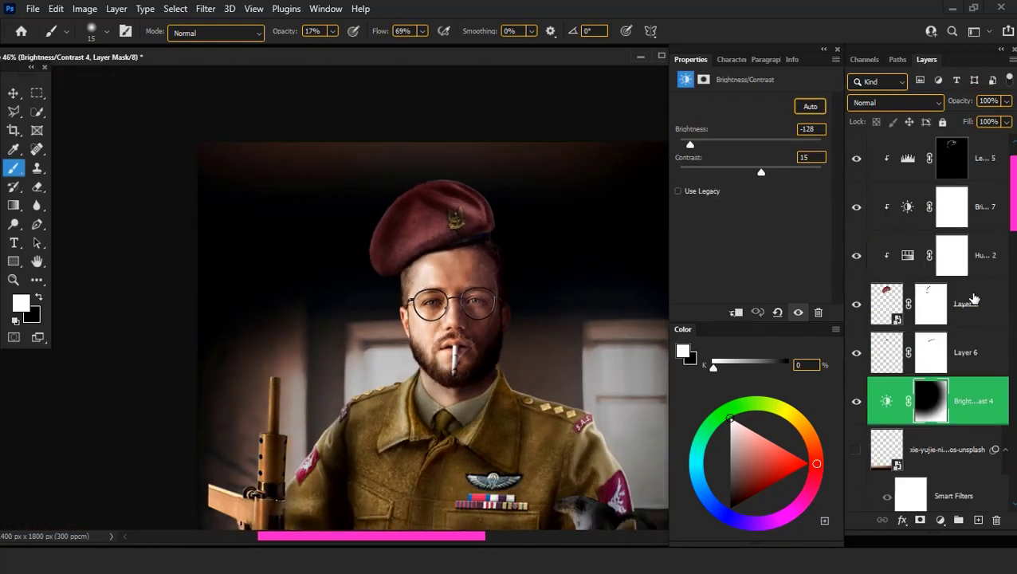
{"action": "scroll", "coordinate": [965, 240], "scroll_direction": "up", "scroll_amount": 2}
On a new empty layer, brush a black wavy guide line beside the head and save
{"action": "left_click", "coordinate": [979, 520]}
{"action": "key", "text": "x"}
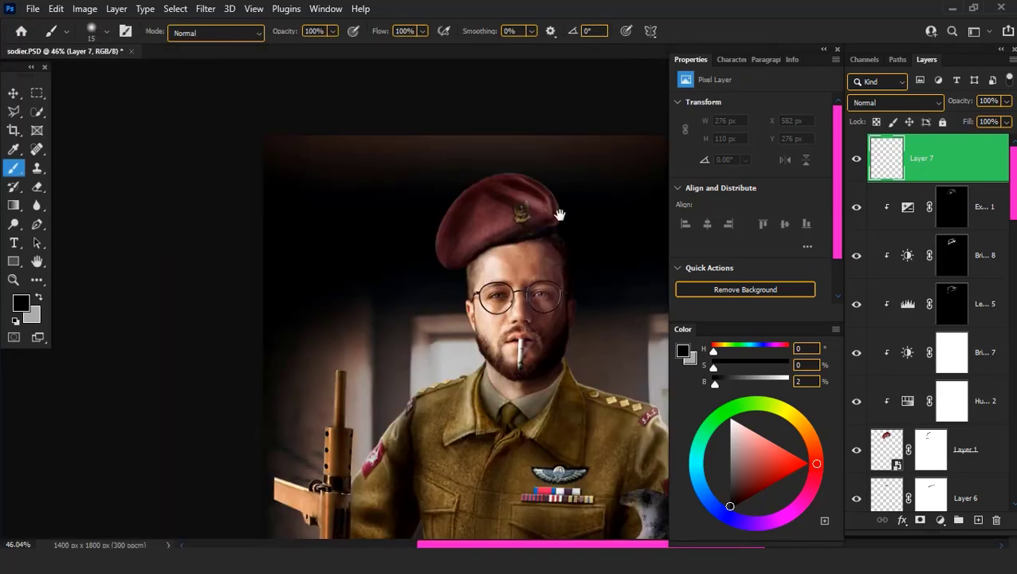
{"action": "scroll", "coordinate": [494, 199], "scroll_direction": "up", "scroll_amount": 2}
{"action": "scroll", "coordinate": [424, 182], "scroll_direction": "up", "scroll_amount": 2}
{"action": "scroll", "coordinate": [424, 182], "scroll_direction": "up", "scroll_amount": 2}
{"action": "scroll", "coordinate": [446, 159], "scroll_direction": "up", "scroll_amount": 2}
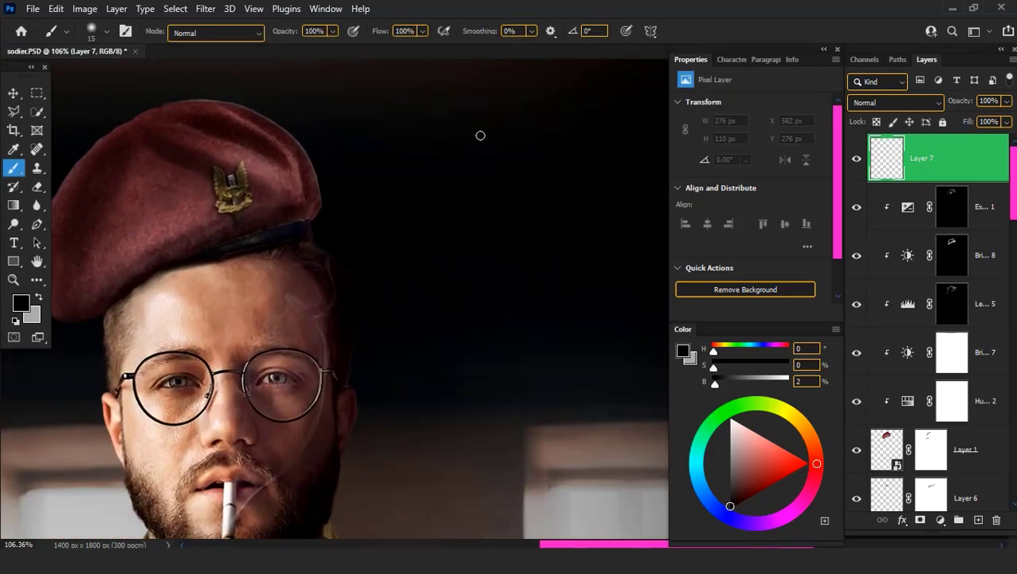
{"action": "scroll", "coordinate": [480, 135], "scroll_direction": "down", "scroll_amount": 3}
{"action": "left_click_drag", "start_coordinate": [481, 435], "coordinate": [396, 510]}
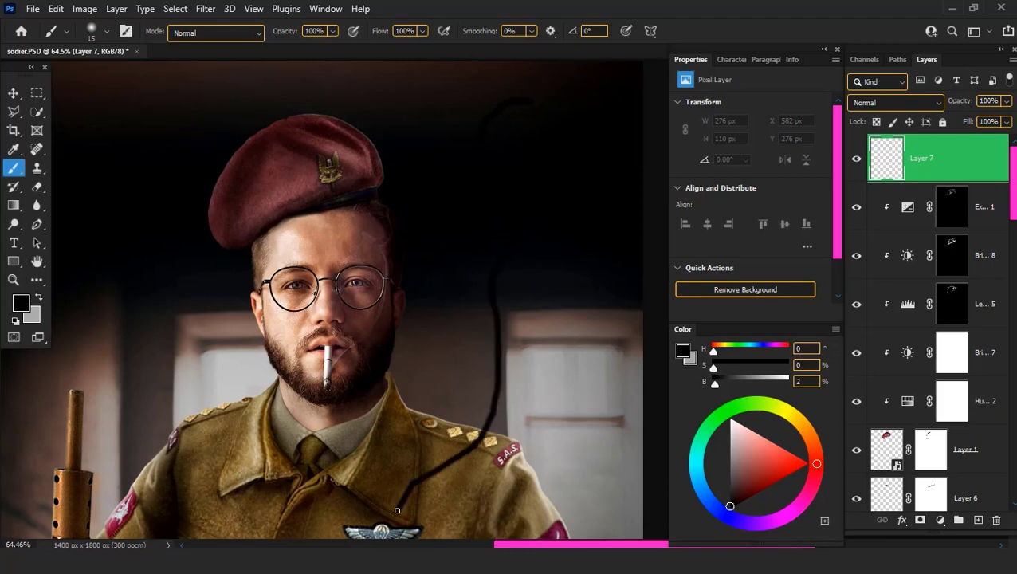
{"action": "key", "text": "ctrl+s"}
{"action": "left_click", "coordinate": [206, 9]}
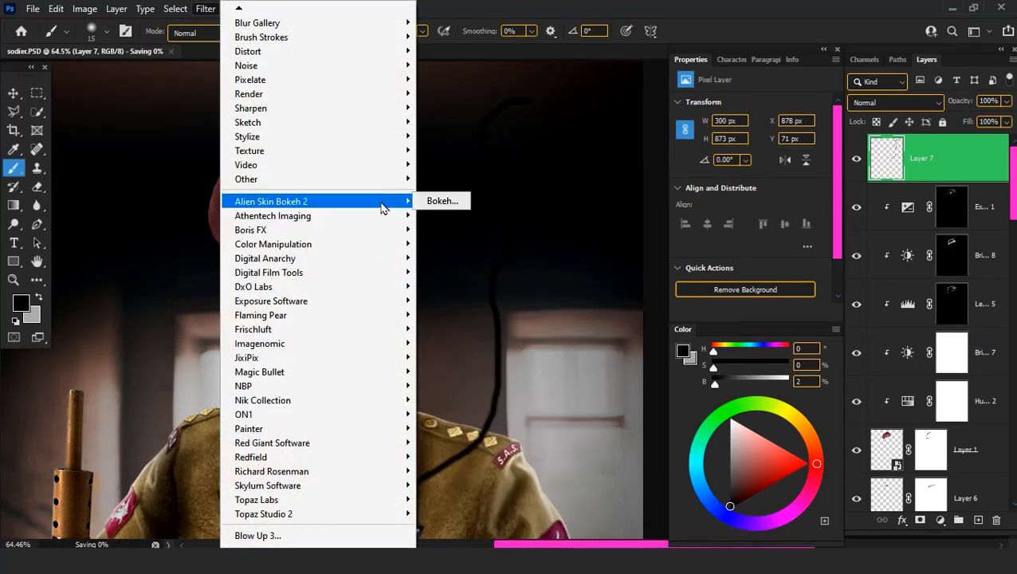
{"action": "mouse_move", "coordinate": [271, 301]}
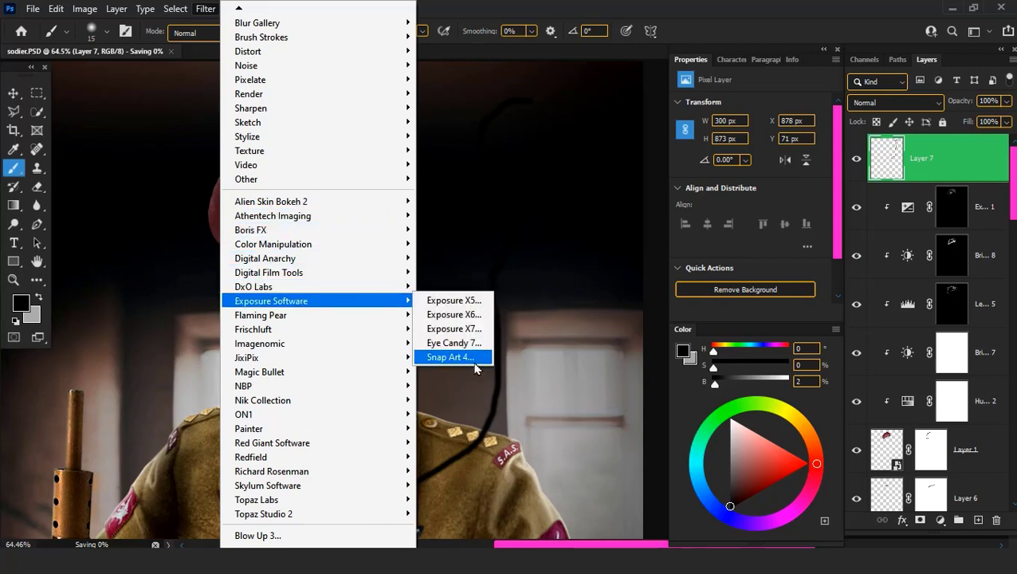
In Eye Candy 7, choose the Smoke effect with the Wispy (Small) Cigarette preset
{"action": "left_click", "coordinate": [477, 346]}
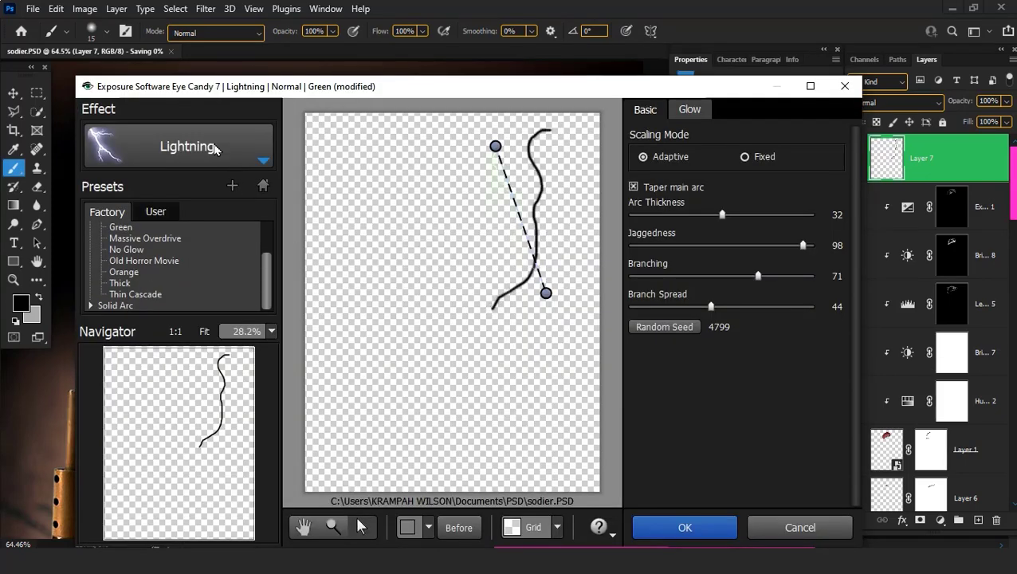
{"action": "left_click", "coordinate": [215, 149]}
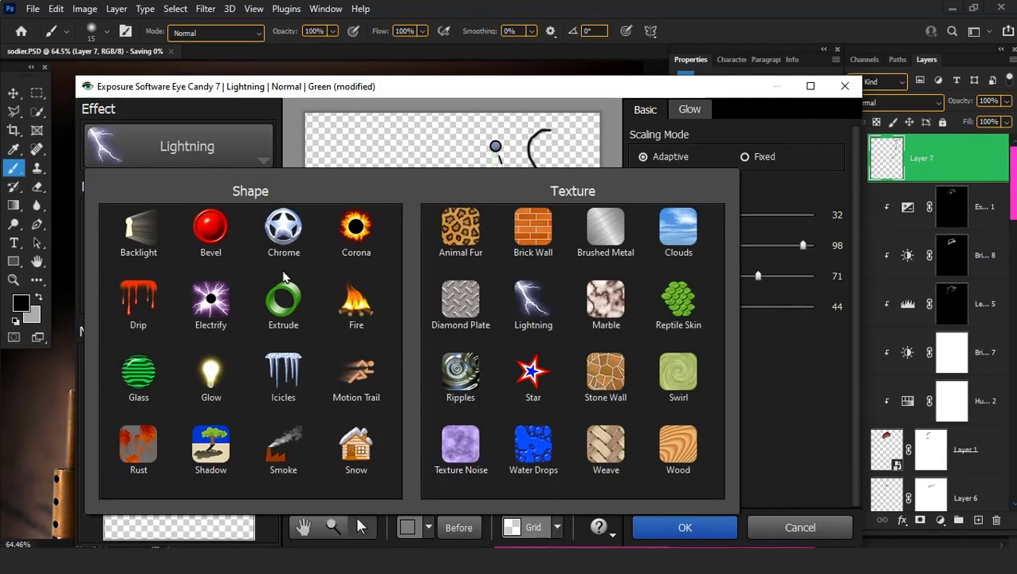
{"action": "left_click", "coordinate": [283, 447]}
{"action": "left_click", "coordinate": [92, 228]}
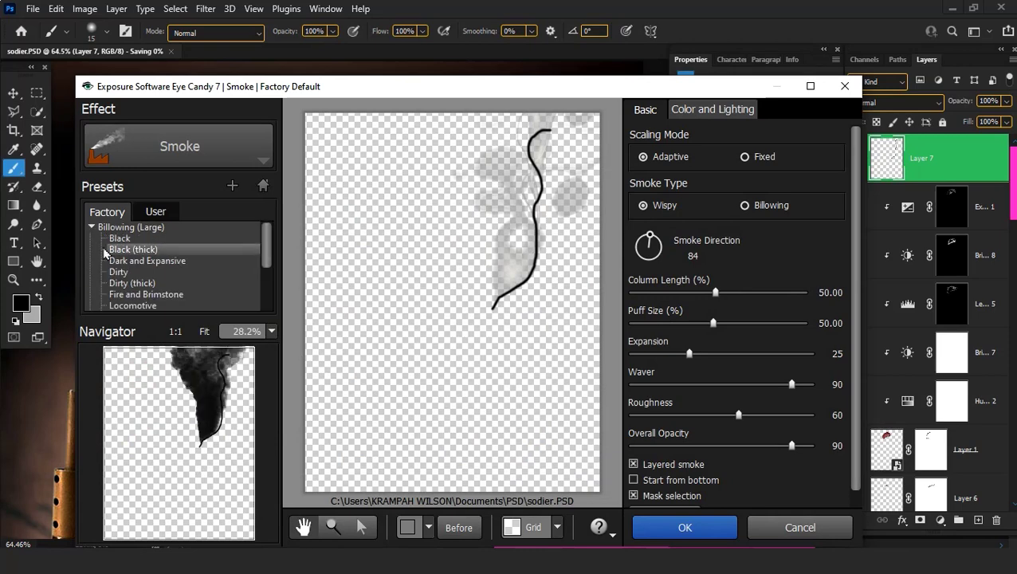
{"action": "scroll", "coordinate": [128, 264], "scroll_direction": "down", "scroll_amount": 3}
{"action": "left_click", "coordinate": [92, 284]}
{"action": "left_click", "coordinate": [94, 284]}
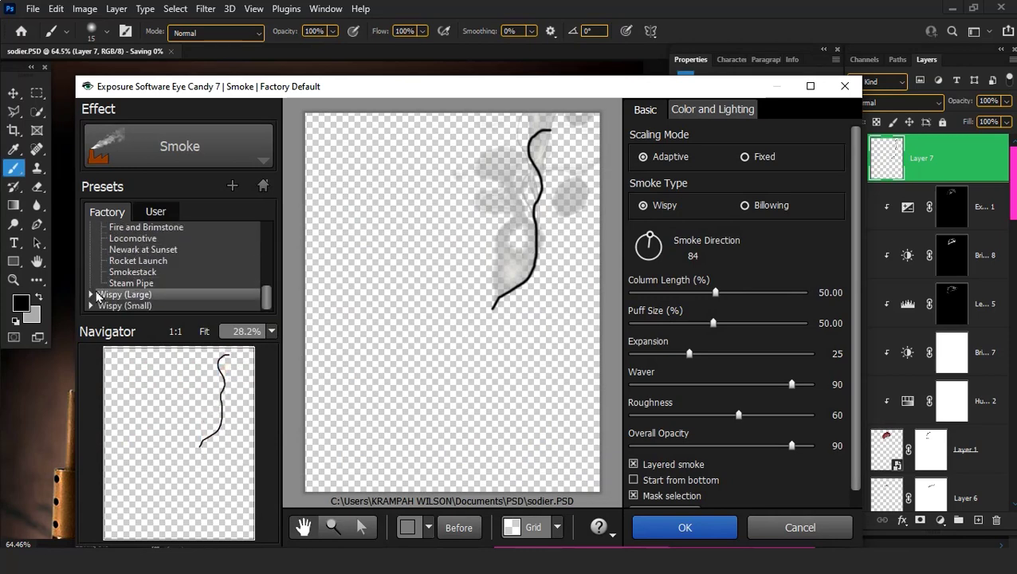
{"action": "scroll", "coordinate": [104, 299], "scroll_direction": "up", "scroll_amount": 3}
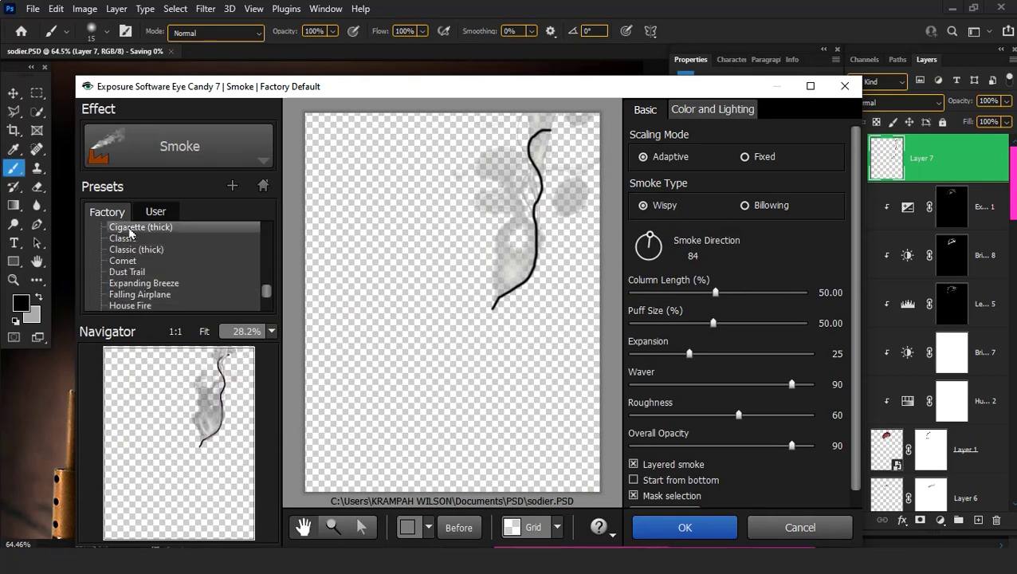
{"action": "scroll", "coordinate": [133, 287], "scroll_direction": "up", "scroll_amount": 1}
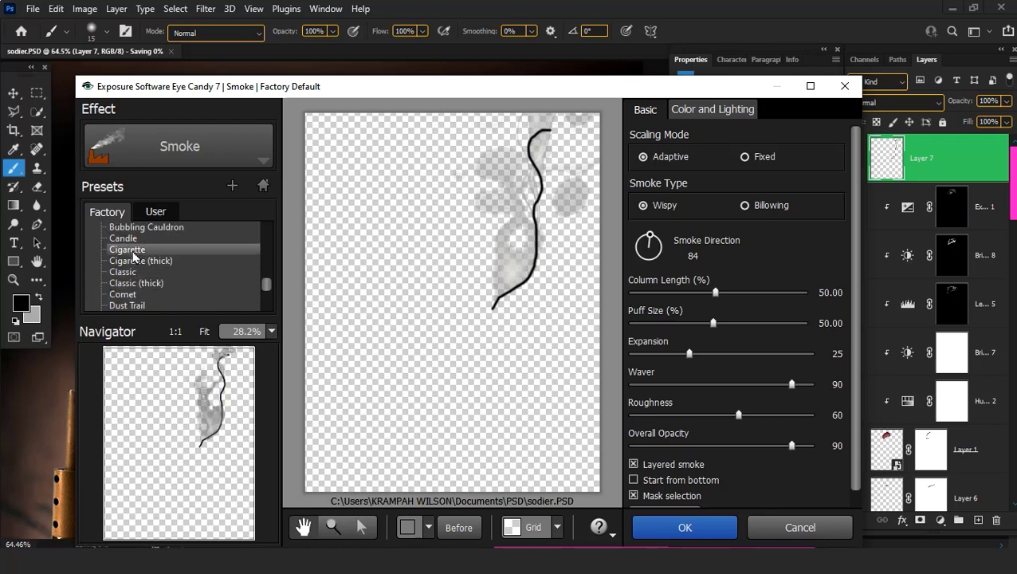
{"action": "left_click", "coordinate": [134, 253]}
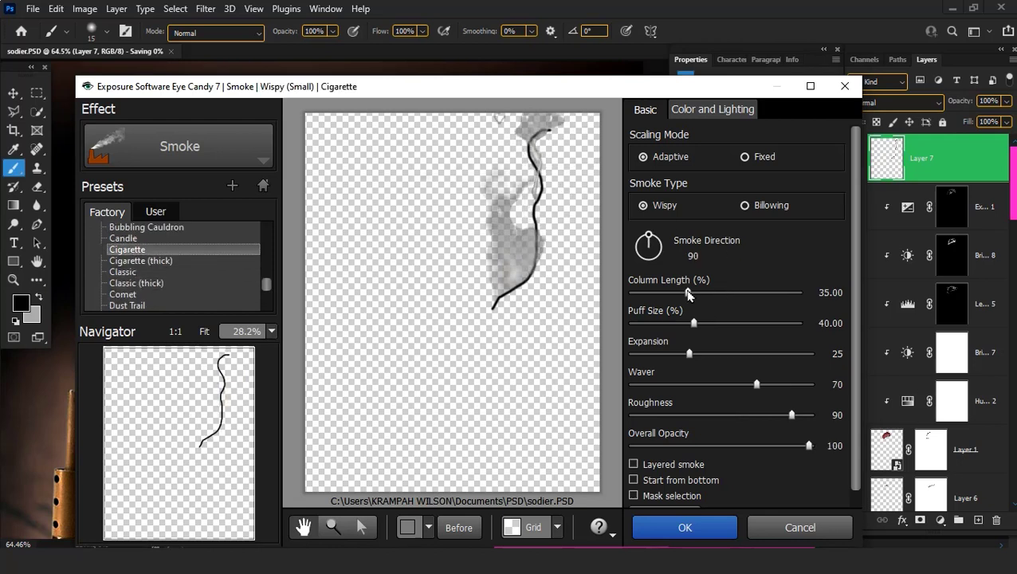
Set column length to about 43, reduce expansion, waver 64, roughness 17, and apply
{"action": "mouse_move", "coordinate": [688, 295]}
{"action": "left_mouse_down"}
{"action": "mouse_move", "coordinate": [661, 295]}
{"action": "mouse_move", "coordinate": [701, 295]}
{"action": "mouse_move", "coordinate": [657, 324]}
{"action": "left_mouse_up"}
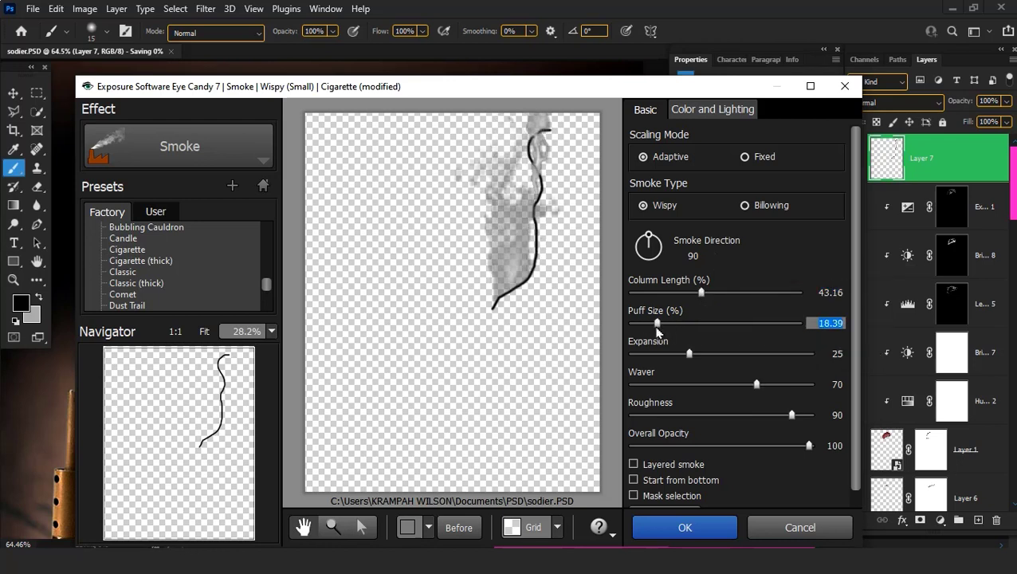
{"action": "left_click_drag", "start_coordinate": [690, 353], "coordinate": [664, 353]}
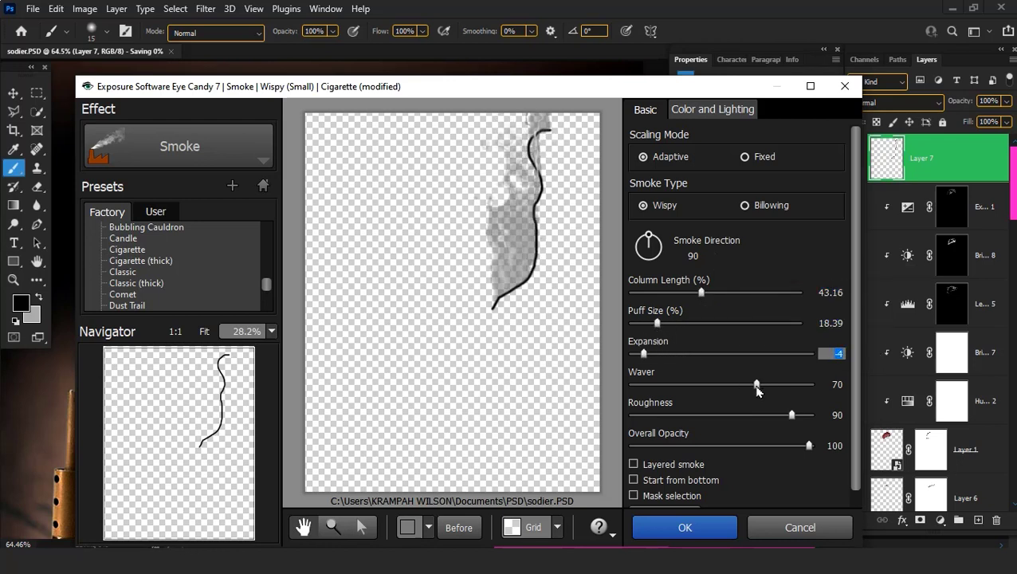
{"action": "left_click_drag", "start_coordinate": [757, 385], "coordinate": [746, 385]}
{"action": "mouse_move", "coordinate": [793, 415]}
{"action": "left_mouse_down"}
{"action": "mouse_move", "coordinate": [666, 415]}
{"action": "mouse_move", "coordinate": [665, 426]}
{"action": "left_mouse_up"}
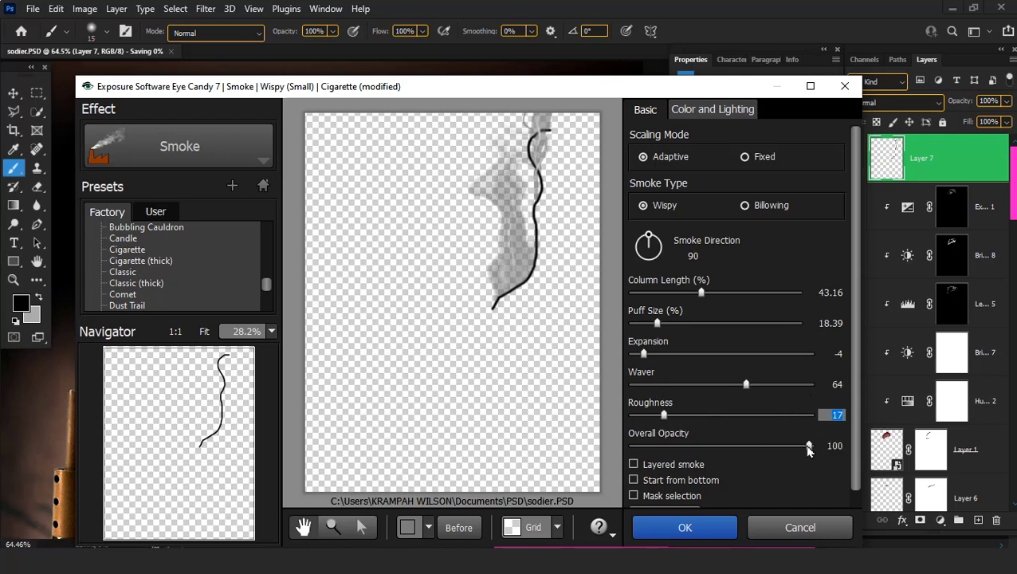
{"action": "scroll", "coordinate": [481, 306], "scroll_direction": "down", "scroll_amount": 1}
{"action": "scroll", "coordinate": [484, 295], "scroll_direction": "down", "scroll_amount": 1}
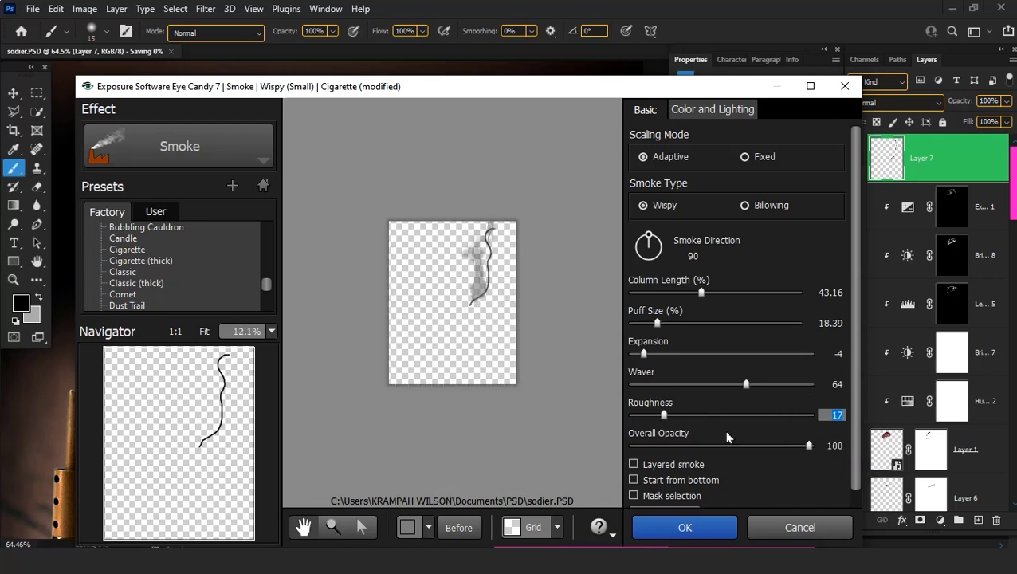
{"action": "left_click", "coordinate": [724, 527]}
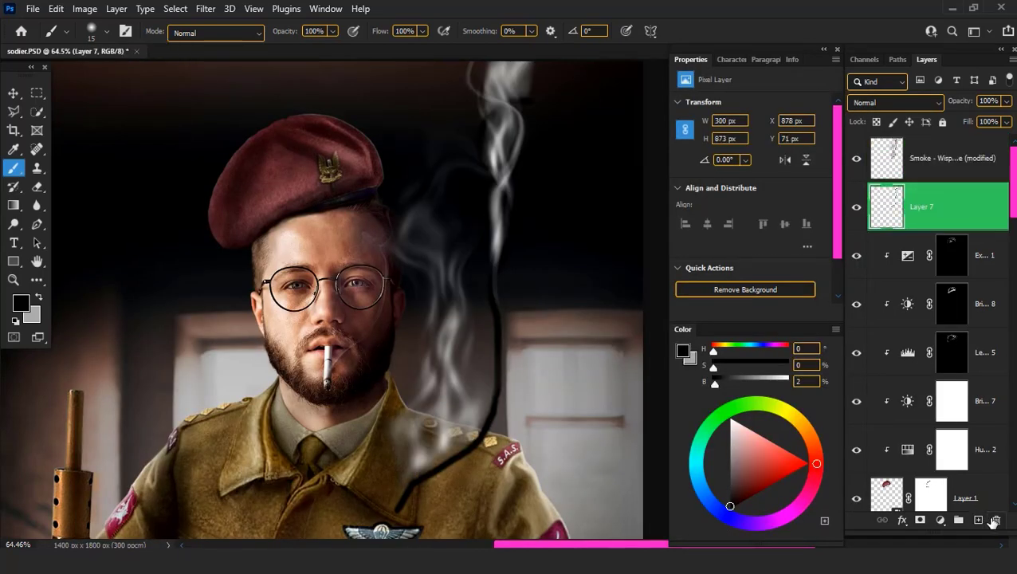
Delete the guide line layer and set the smoke layer's blend mode to Screen
{"action": "left_click", "coordinate": [995, 520]}
{"action": "left_click", "coordinate": [953, 158]}
{"action": "left_click", "coordinate": [893, 102]}
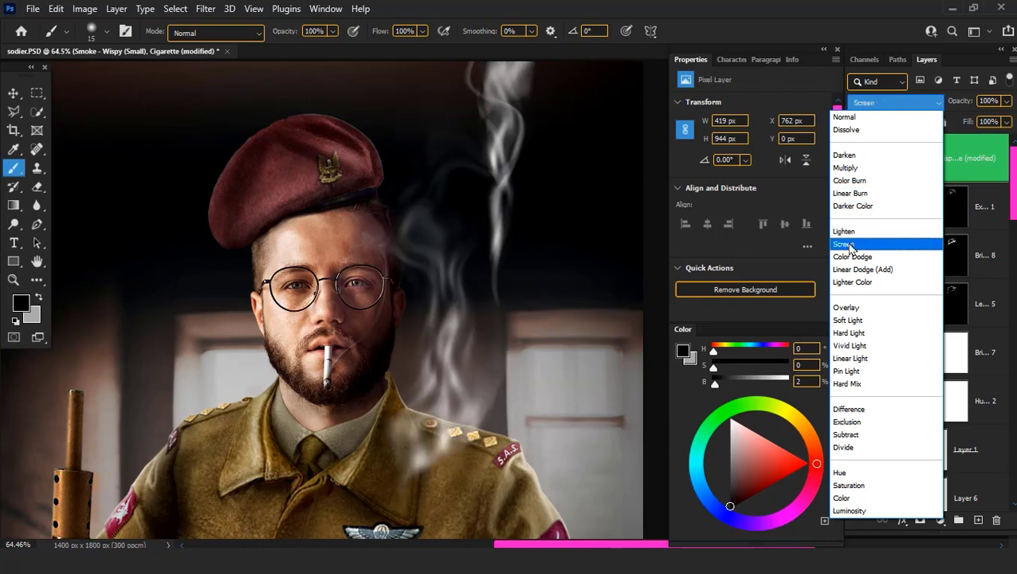
{"action": "left_click", "coordinate": [845, 245]}
Scale the smoke down to about 35% over the face
{"action": "left_click", "coordinate": [12, 95]}
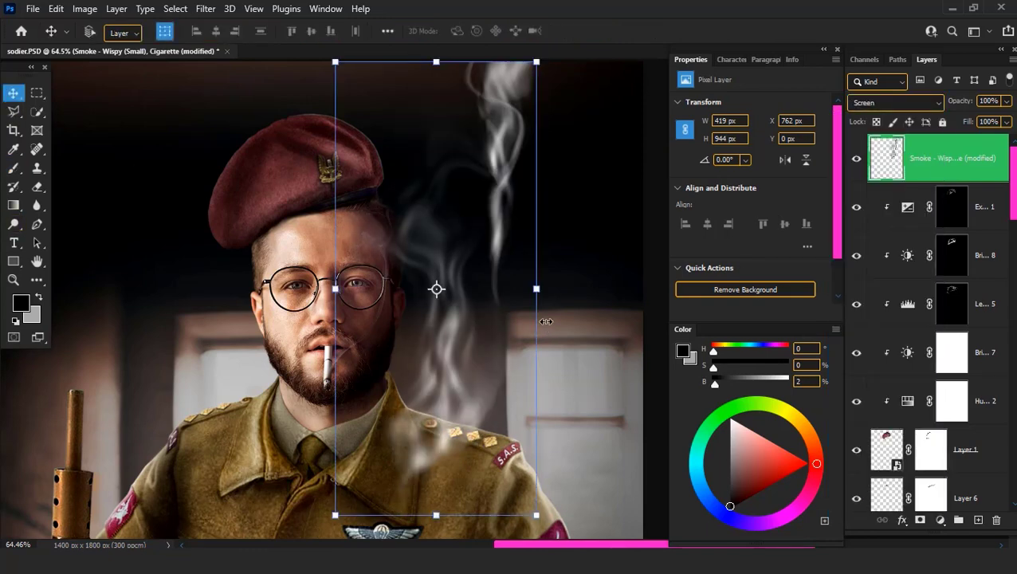
{"action": "key", "text": "ctrl+t"}
{"action": "mouse_move", "coordinate": [547, 322]}
{"action": "left_mouse_down"}
{"action": "mouse_move", "coordinate": [409, 327]}
{"action": "mouse_move", "coordinate": [364, 373]}
{"action": "left_mouse_up"}
{"action": "scroll", "coordinate": [407, 335], "scroll_direction": "up", "scroll_amount": 5}
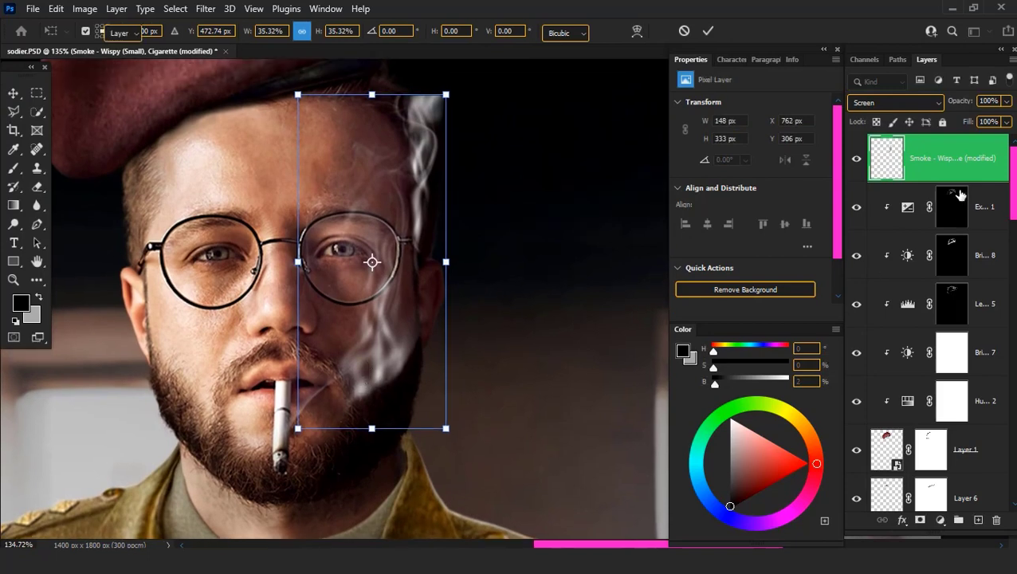
{"action": "key", "text": "Return"}
Add a layer mask and paint out the smoke around the mouth and chin in black
{"action": "left_click", "coordinate": [920, 520]}
{"action": "key", "text": "b"}
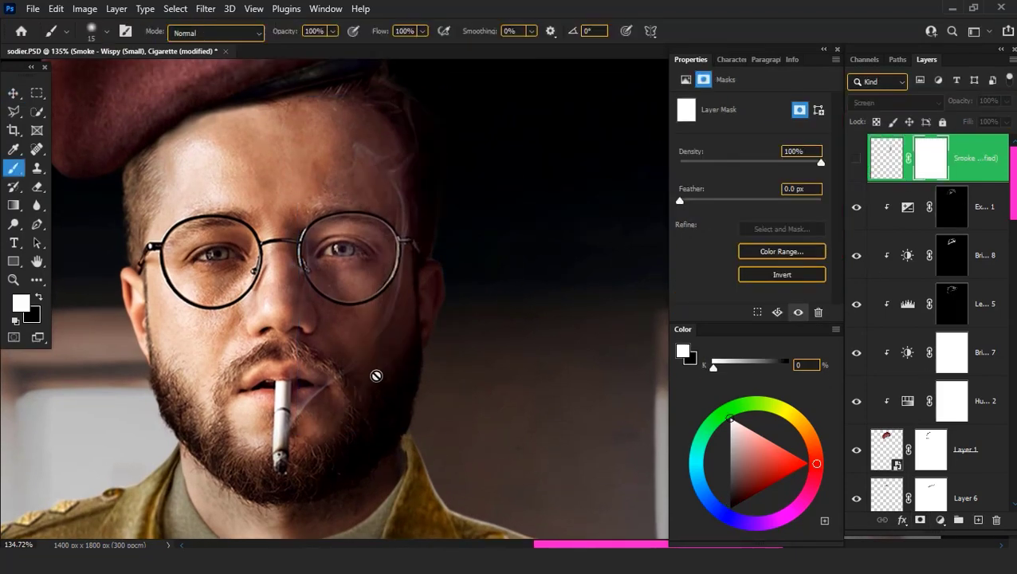
{"action": "scroll", "coordinate": [364, 389], "scroll_direction": "up", "scroll_amount": 3}
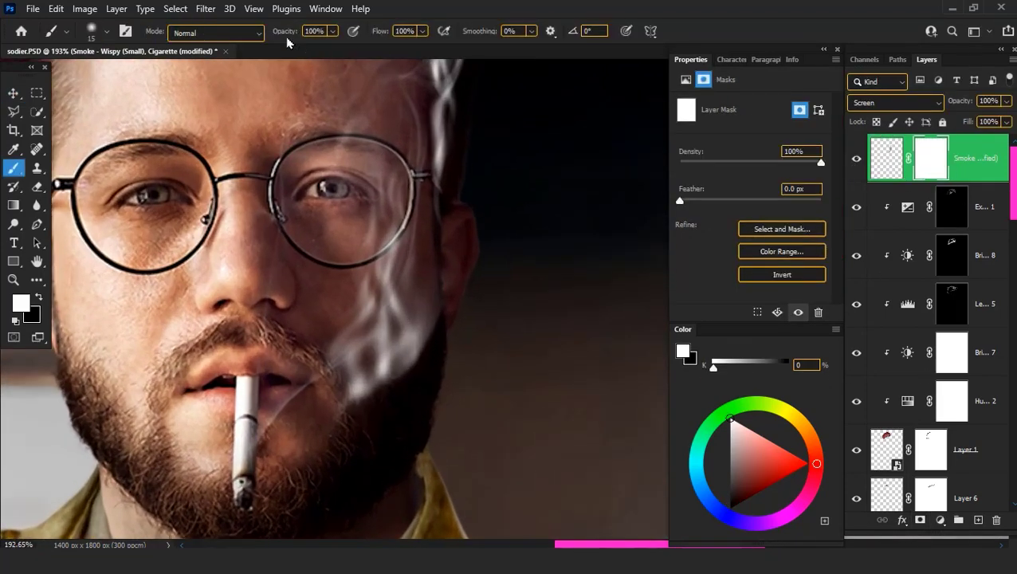
{"action": "key", "text": "x"}
{"action": "mouse_move", "coordinate": [379, 375]}
{"action": "left_mouse_down"}
{"action": "mouse_move", "coordinate": [356, 416]}
{"action": "mouse_move", "coordinate": [348, 386]}
{"action": "mouse_move", "coordinate": [384, 335]}
{"action": "mouse_move", "coordinate": [401, 388]}
{"action": "mouse_move", "coordinate": [442, 276]}
{"action": "mouse_move", "coordinate": [444, 115]}
{"action": "left_mouse_up"}
{"action": "scroll", "coordinate": [447, 159], "scroll_direction": "down", "scroll_amount": 2}
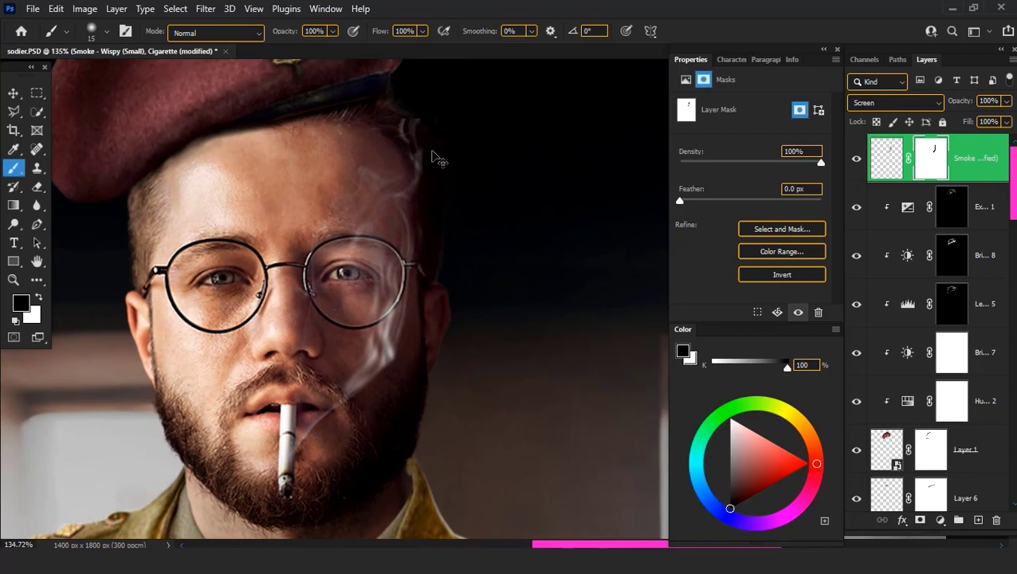
Duplicate the smoke layer, nudge the copy slightly, and target its mask for brushing
{"action": "key", "text": "ctrl+j"}
{"action": "left_click_drag", "start_coordinate": [333, 320], "coordinate": [310, 336]}
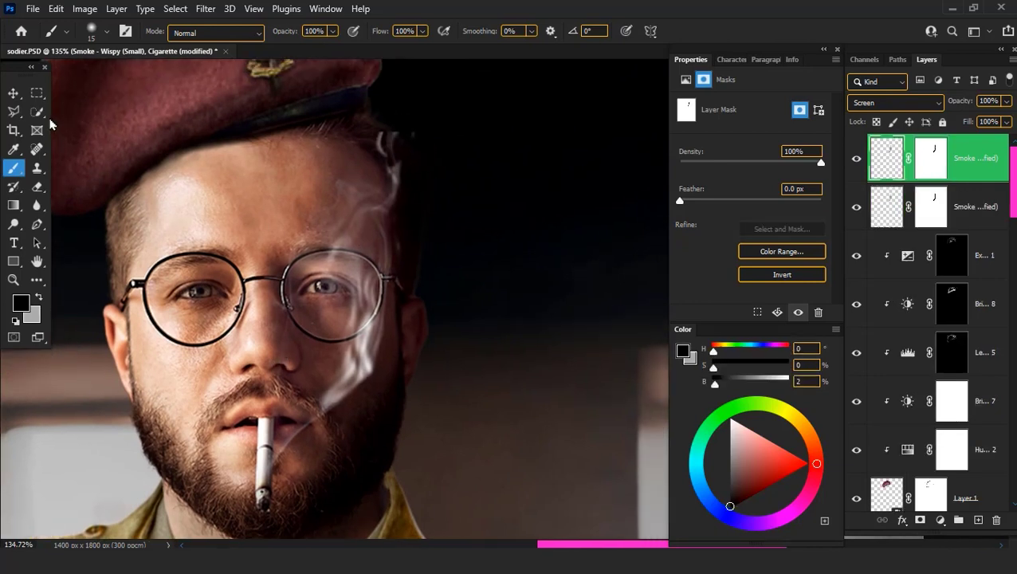
{"action": "key", "text": "v"}
{"action": "left_click_drag", "start_coordinate": [375, 267], "coordinate": [382, 255]}
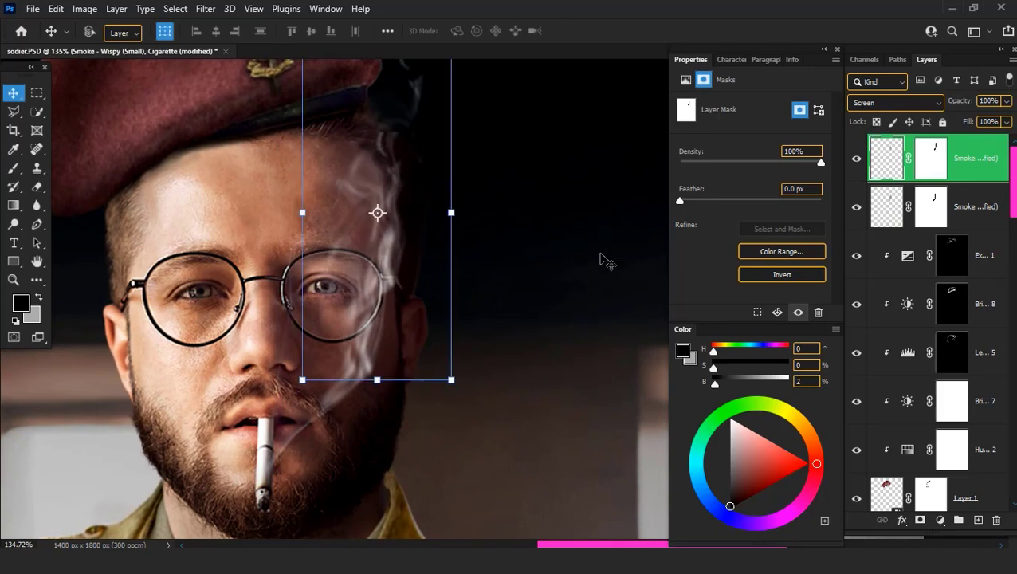
{"action": "key", "text": "ctrl+backslash"}
{"action": "key", "text": "b"}
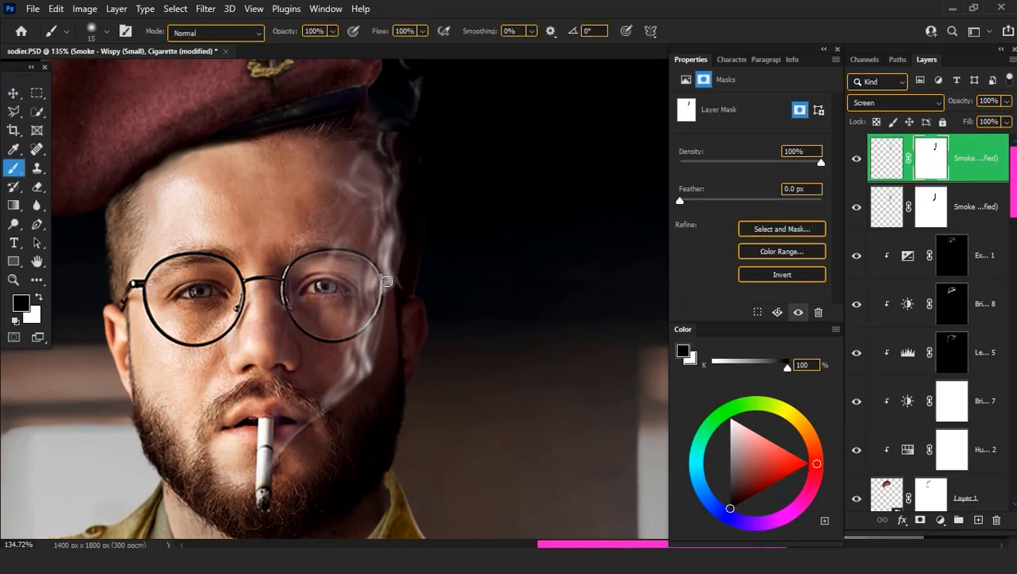
{"action": "scroll", "coordinate": [413, 190], "scroll_direction": "down", "scroll_amount": 3}
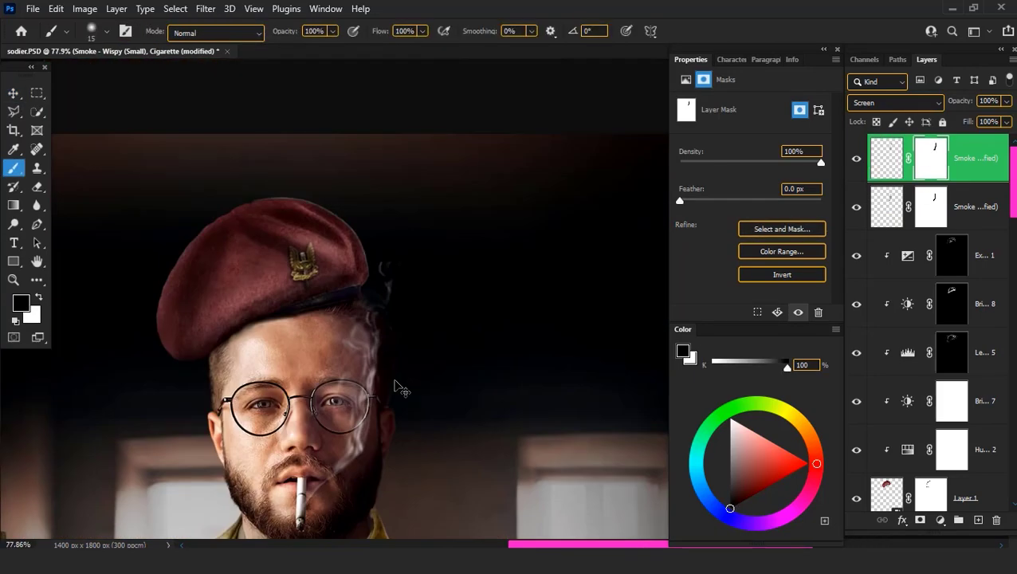
Duplicate the smoke again, move the copy up over the beret, and brush its mask
{"action": "key", "text": "ctrl+j"}
{"action": "key", "text": "v"}
{"action": "left_click_drag", "start_coordinate": [390, 394], "coordinate": [376, 265]}
{"action": "left_click", "coordinate": [957, 221]}
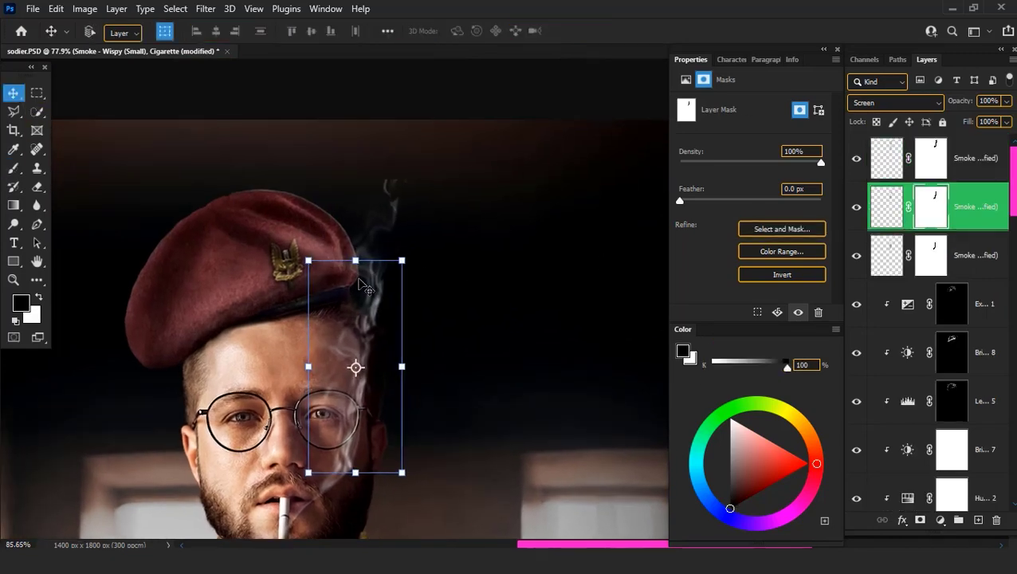
{"action": "scroll", "coordinate": [430, 280], "scroll_direction": "up", "scroll_amount": 5}
{"action": "key", "text": "b"}
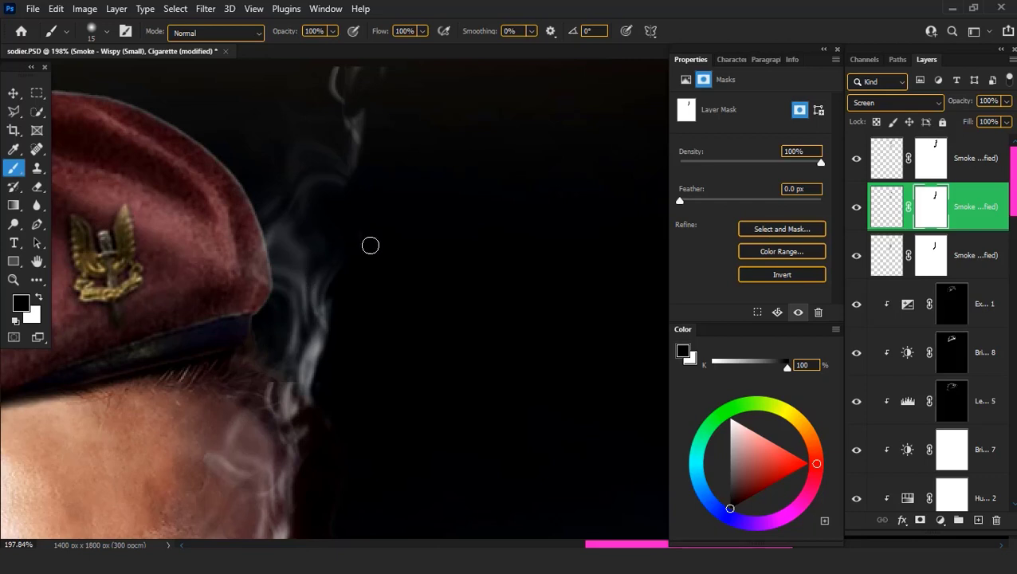
Duplicate the top smoke layer, raise it higher above the beret, and brush its mask
{"action": "left_click", "coordinate": [958, 169]}
{"action": "scroll", "coordinate": [516, 325], "scroll_direction": "down", "scroll_amount": 2}
{"action": "key", "text": "ctrl+j"}
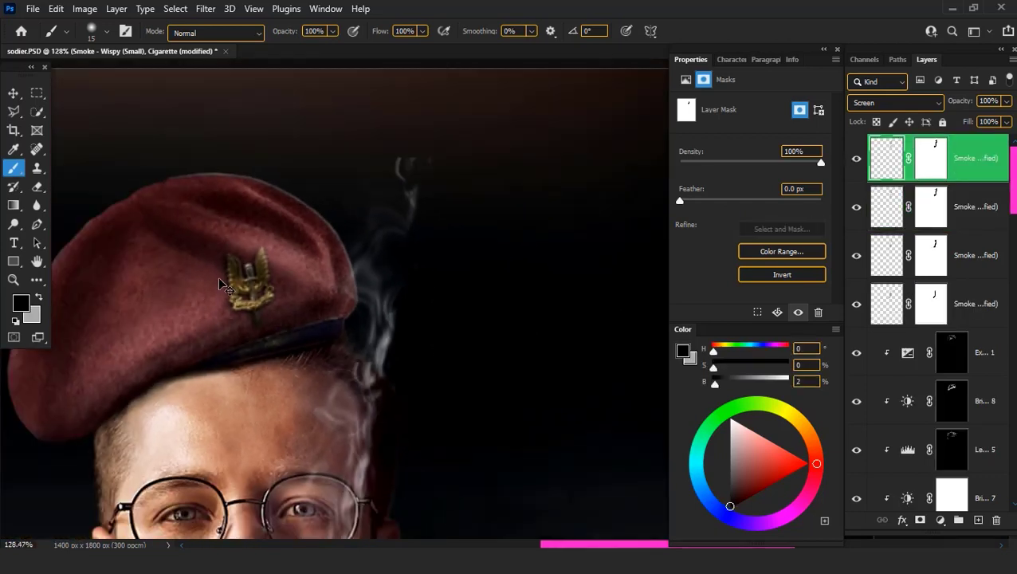
{"action": "left_click", "coordinate": [14, 94]}
{"action": "left_click_drag", "start_coordinate": [402, 239], "coordinate": [431, 152]}
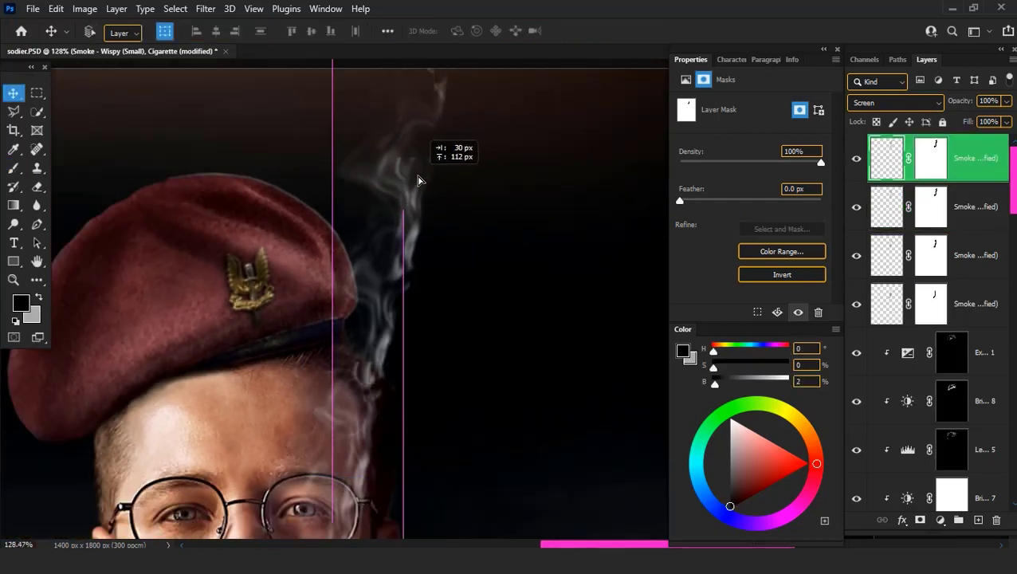
{"action": "left_click", "coordinate": [930, 223]}
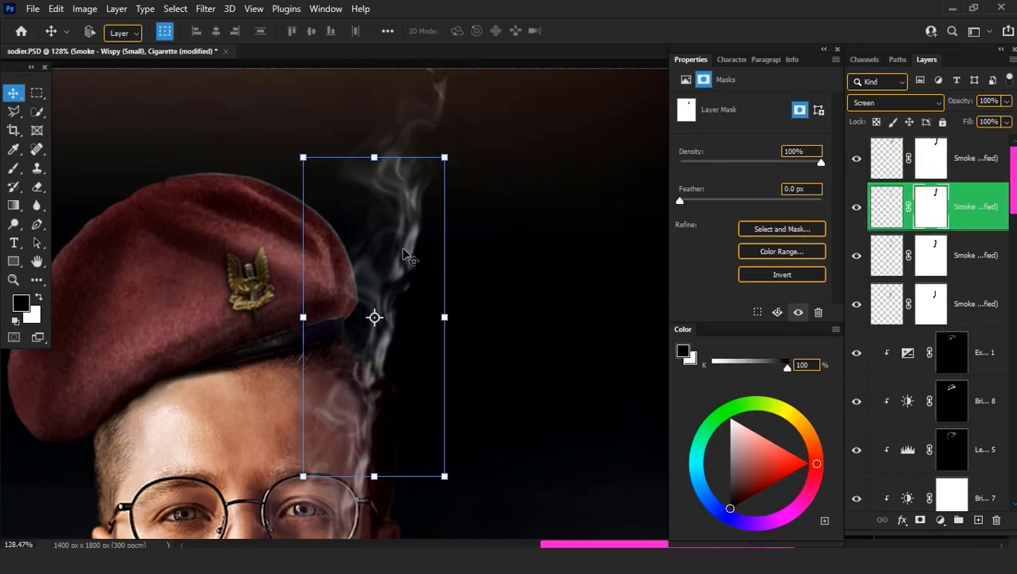
{"action": "key", "text": "b"}
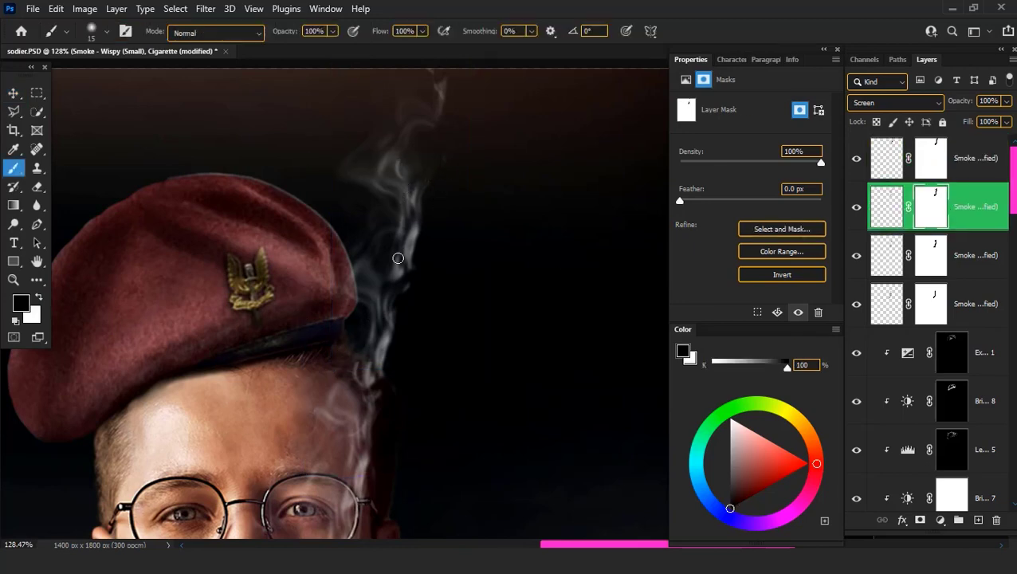
{"action": "scroll", "coordinate": [398, 258], "scroll_direction": "down", "scroll_amount": 2}
{"action": "scroll", "coordinate": [397, 431], "scroll_direction": "down", "scroll_amount": 2}
{"action": "scroll", "coordinate": [397, 359], "scroll_direction": "down", "scroll_amount": 1}
On a new layer, paint a huge soft orange glow at the upper left
{"action": "scroll", "coordinate": [395, 323], "scroll_direction": "down", "scroll_amount": 1}
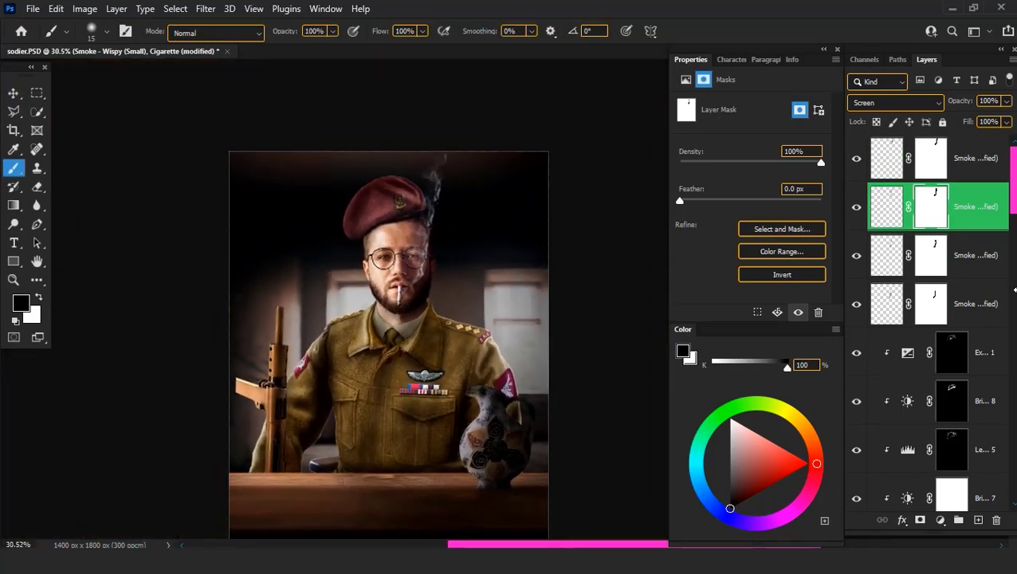
{"action": "left_click", "coordinate": [978, 520]}
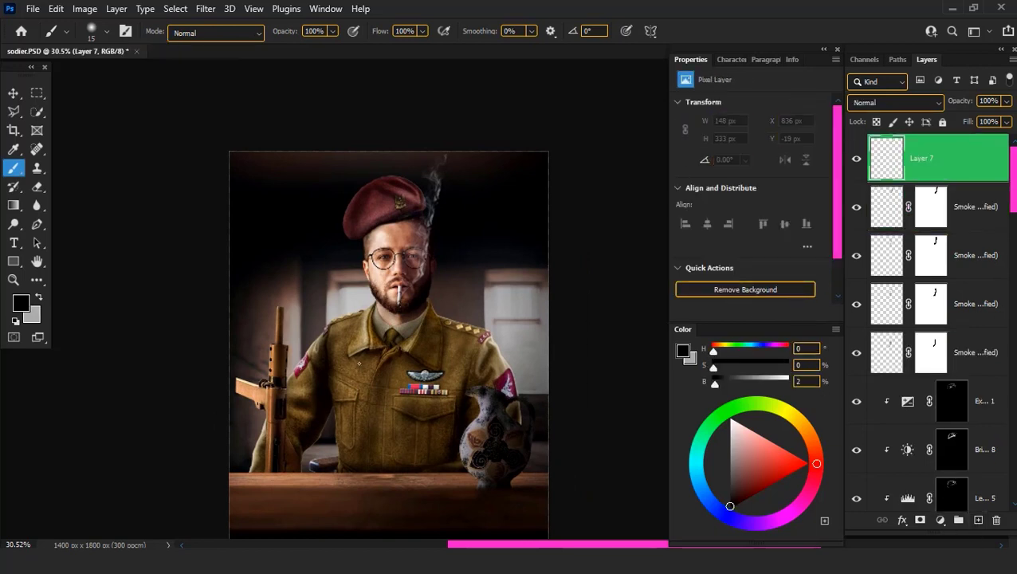
{"action": "key", "text": "bracketright"}
{"action": "key", "text": "bracketright"}
{"action": "key", "text": "bracketright"}
{"action": "key", "text": "bracketright"}
{"action": "key", "text": "bracketright"}
{"action": "key", "text": "bracketright"}
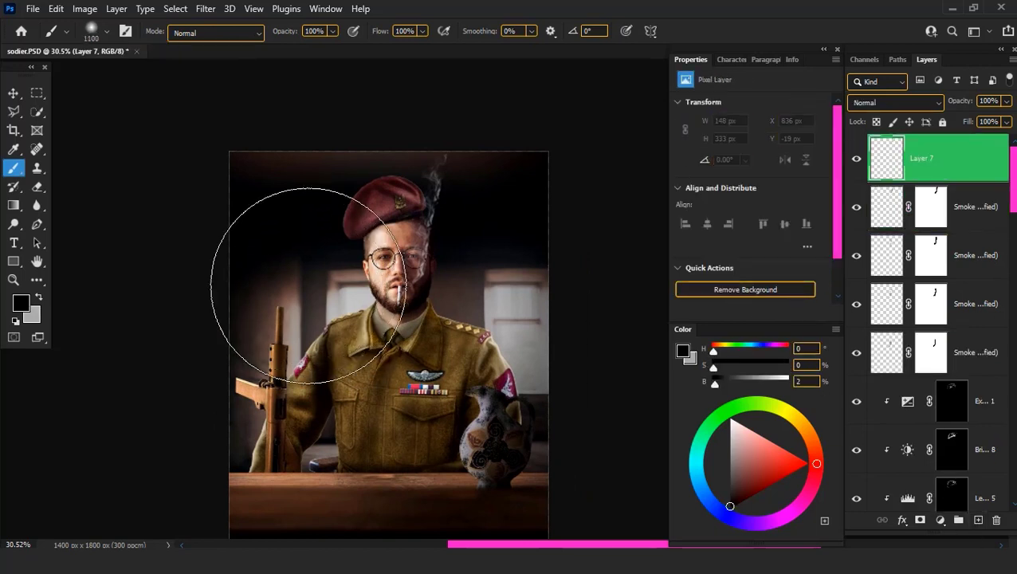
{"action": "key", "text": "bracketright"}
{"action": "key", "text": "bracketright"}
{"action": "key", "text": "bracketright"}
{"action": "key", "text": "bracketright"}
{"action": "key", "text": "bracketright"}
{"action": "key", "text": "bracketright"}
{"action": "key", "text": "x"}
{"action": "left_click", "coordinate": [21, 303]}
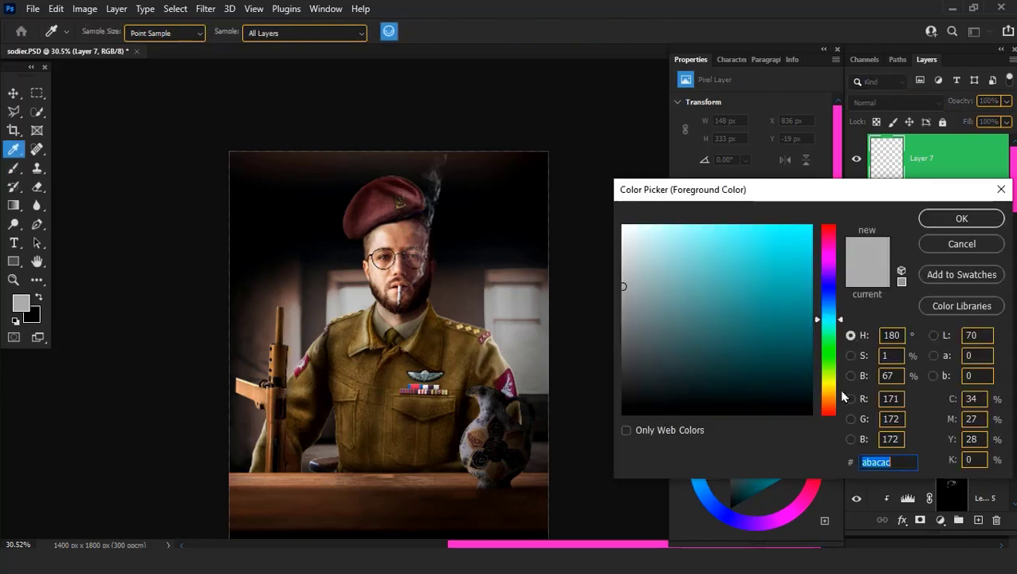
{"action": "type", "text": "f8d7a2fa925a"}
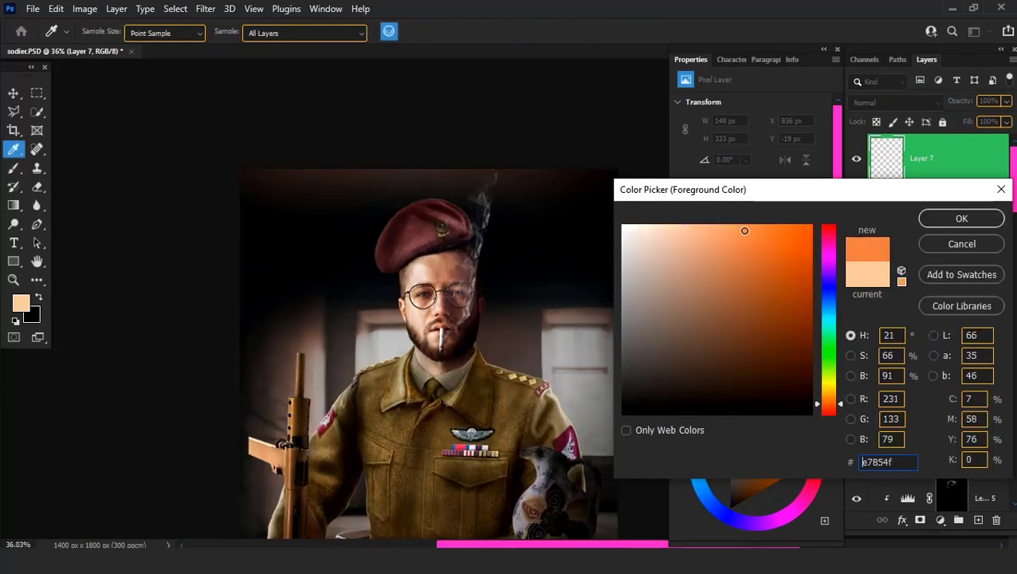
{"action": "key", "text": "Return"}
{"action": "key", "text": "v"}
{"action": "key", "text": "b"}
{"action": "left_click", "coordinate": [242, 236]}
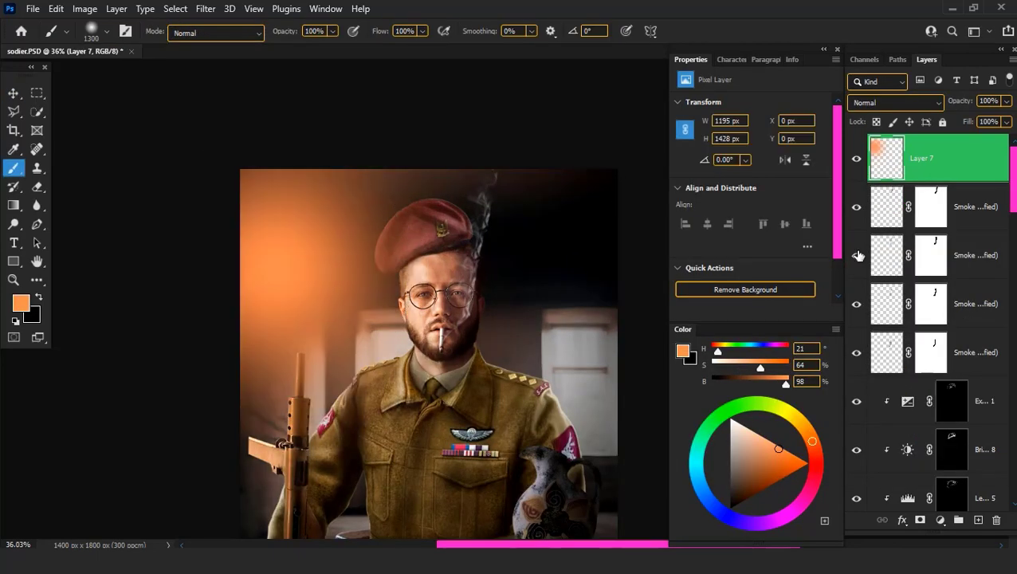
Blend the glow layer as Lighter Color and scale it up to about 249%
{"action": "left_click", "coordinate": [873, 108]}
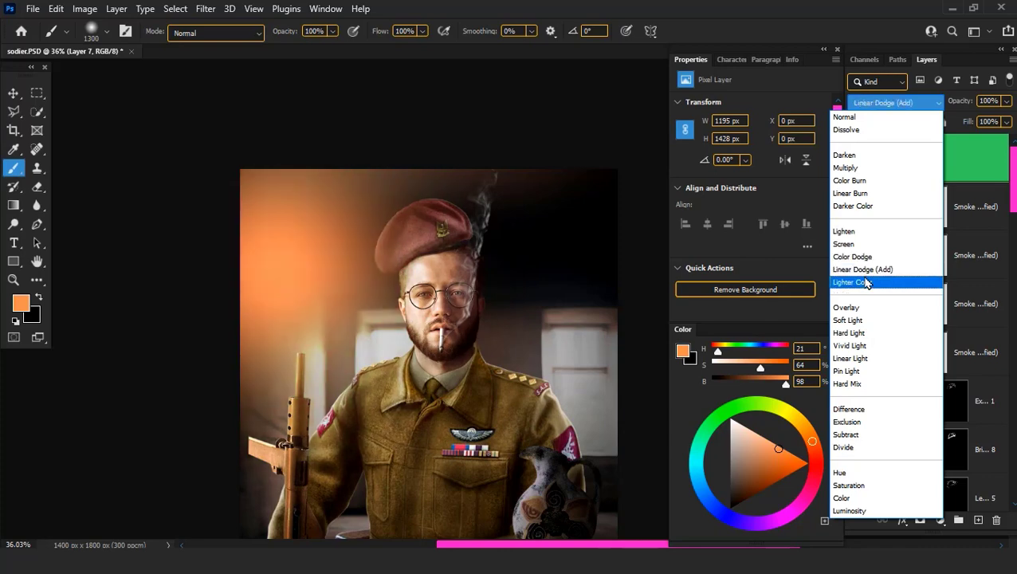
{"action": "left_click", "coordinate": [866, 283]}
{"action": "key", "text": "v"}
{"action": "scroll", "coordinate": [514, 383], "scroll_direction": "down", "scroll_amount": 3}
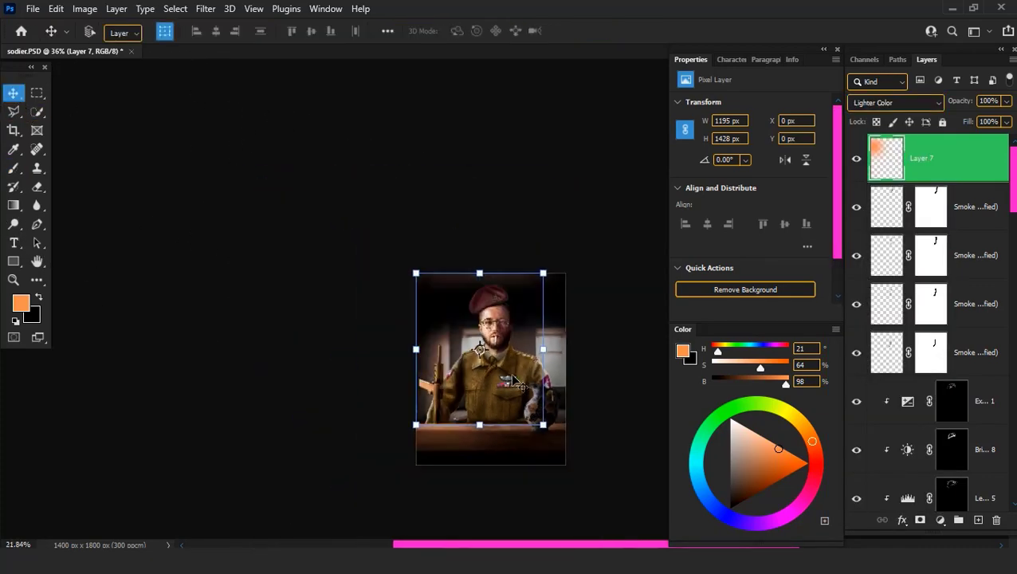
{"action": "key", "text": "ctrl+t"}
{"action": "left_click_drag", "start_coordinate": [345, 359], "coordinate": [475, 365]}
{"action": "scroll", "coordinate": [466, 431], "scroll_direction": "up", "scroll_amount": 1}
{"action": "scroll", "coordinate": [466, 430], "scroll_direction": "up", "scroll_amount": 3}
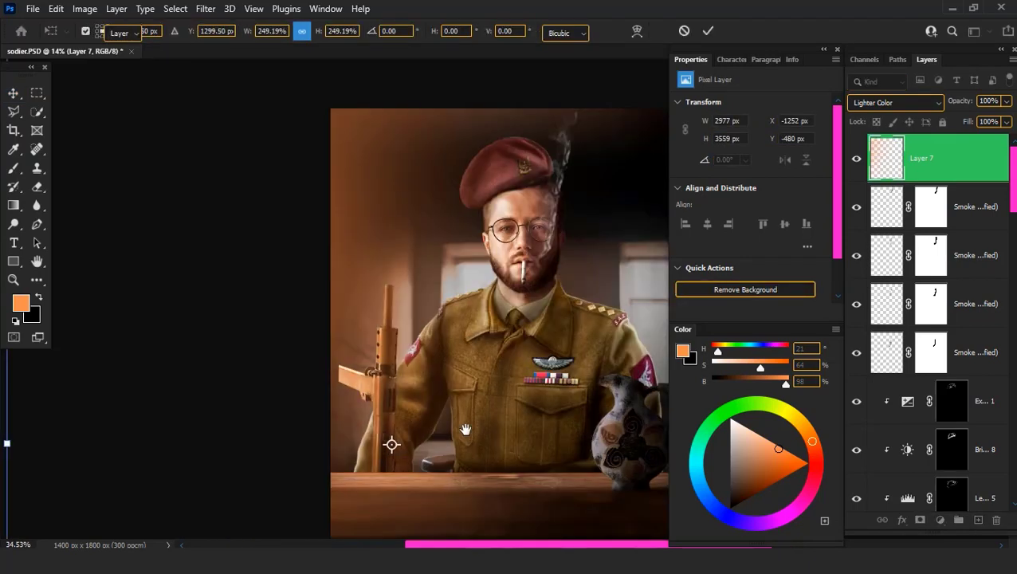
{"action": "key", "text": "Return"}
{"action": "key", "text": "Return"}
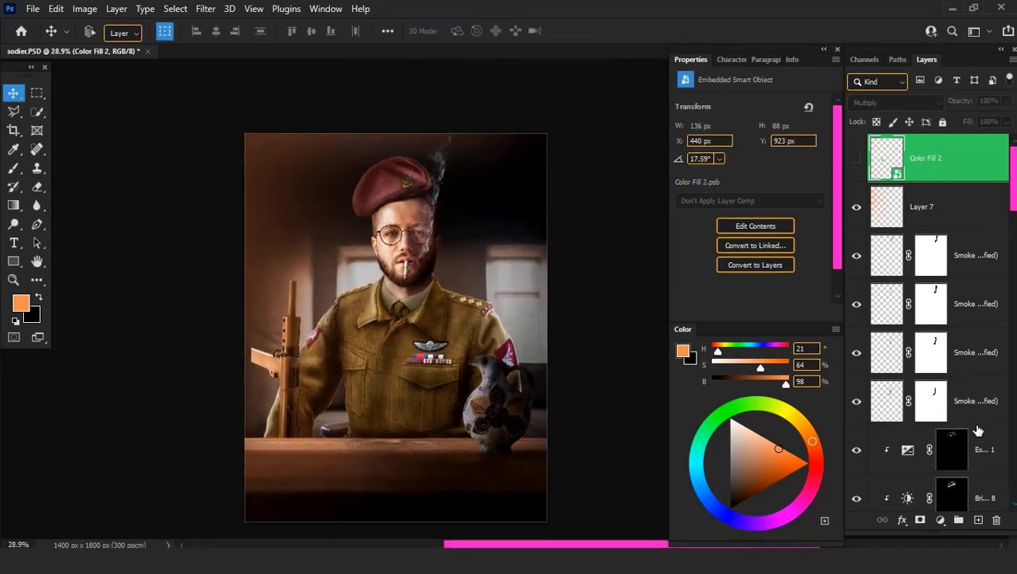
Merge the visible image onto a new Layer 8 with Apply Image
{"action": "left_click", "coordinate": [978, 520]}
{"action": "left_click", "coordinate": [85, 8]}
{"action": "left_click", "coordinate": [48, 226]}
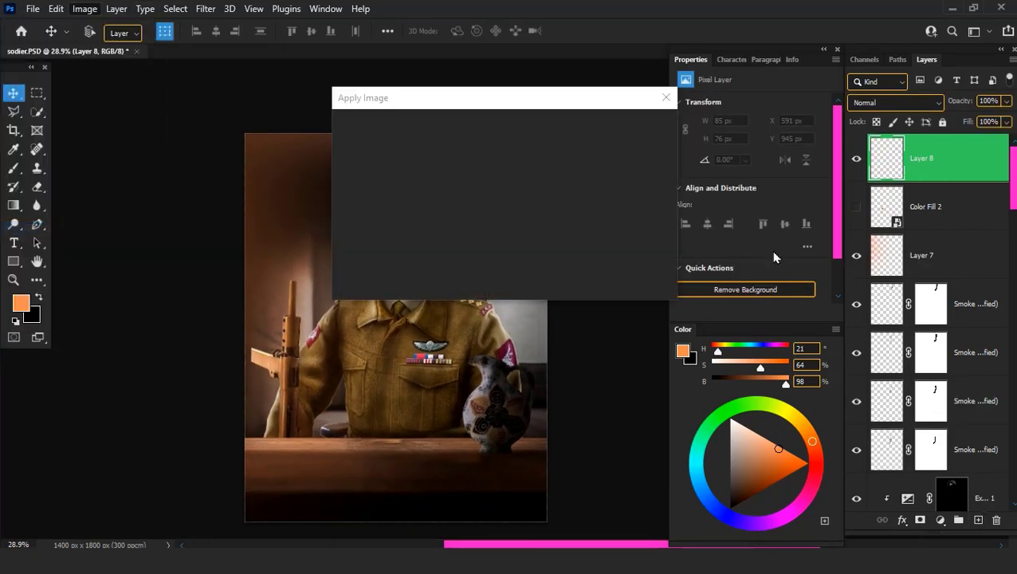
{"action": "left_click", "coordinate": [643, 131]}
In Camera Raw, set Temperature −7, Contrast +15 and Clarity +5 on Layer 8
{"action": "left_click", "coordinate": [205, 8]}
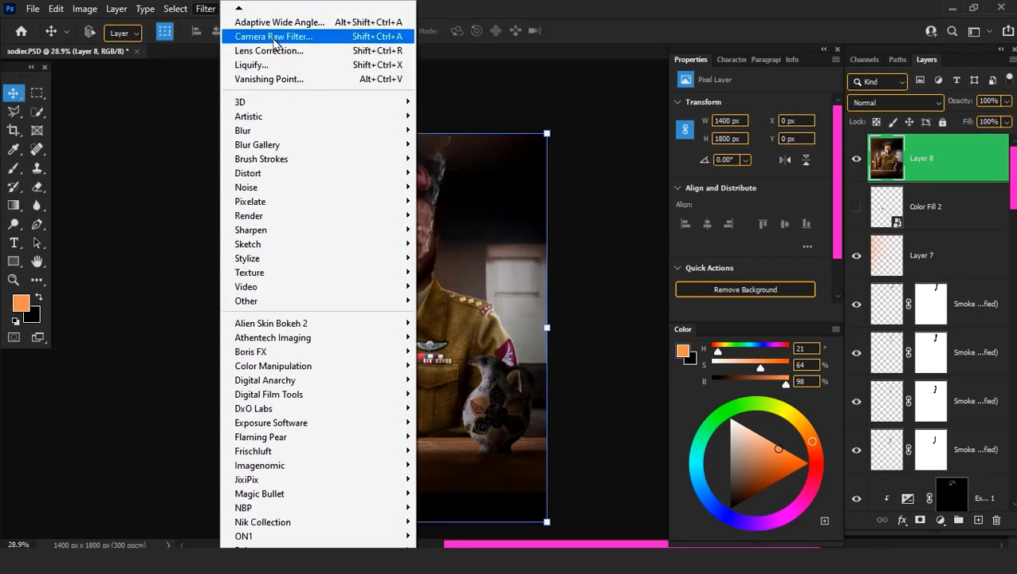
{"action": "left_click", "coordinate": [269, 36]}
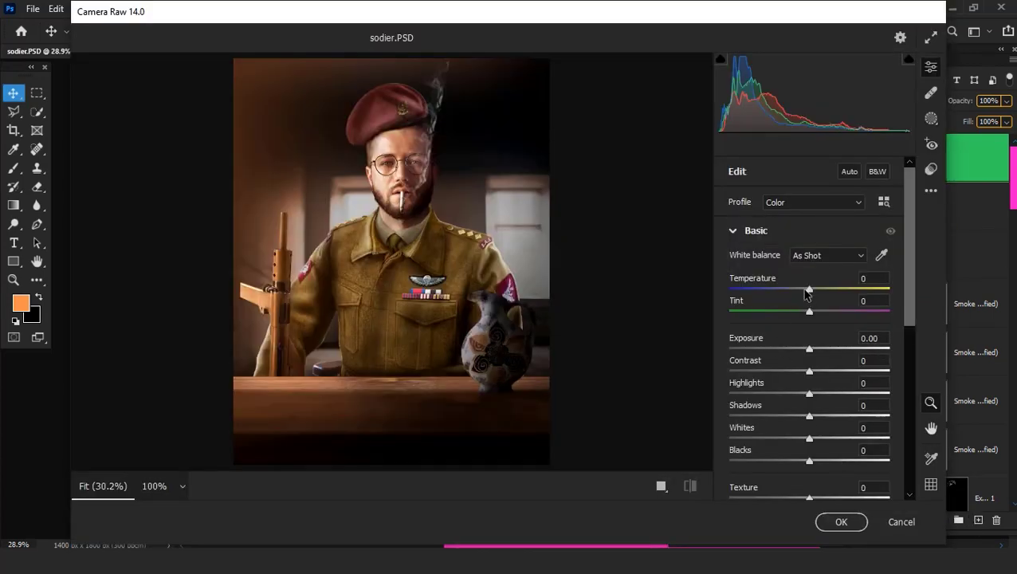
{"action": "left_click_drag", "start_coordinate": [807, 291], "coordinate": [804, 290]}
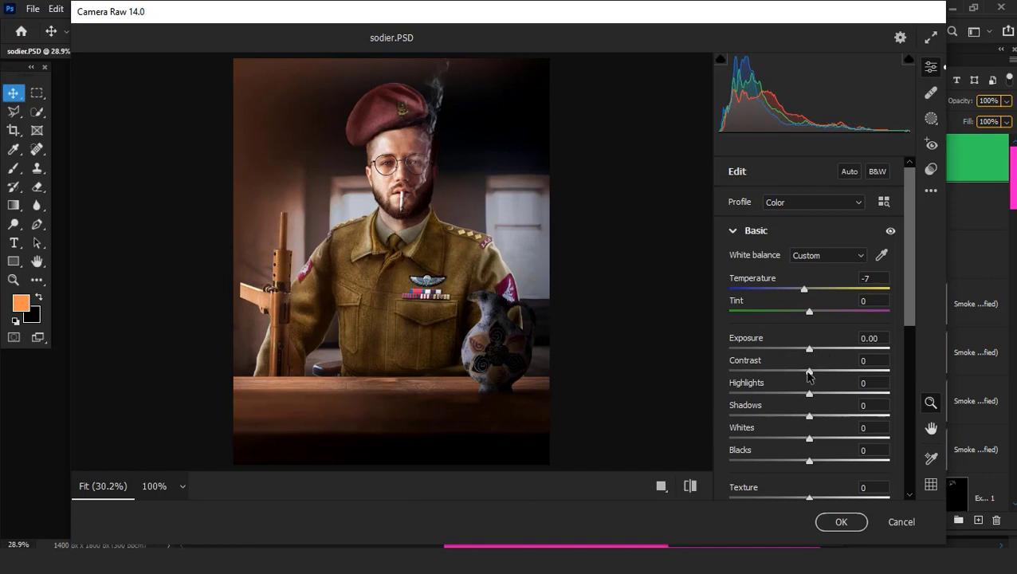
{"action": "mouse_move", "coordinate": [809, 371]}
{"action": "left_mouse_down"}
{"action": "mouse_move", "coordinate": [821, 372]}
{"action": "mouse_move", "coordinate": [787, 401]}
{"action": "mouse_move", "coordinate": [789, 416]}
{"action": "mouse_move", "coordinate": [843, 439]}
{"action": "mouse_move", "coordinate": [807, 463]}
{"action": "left_mouse_up"}
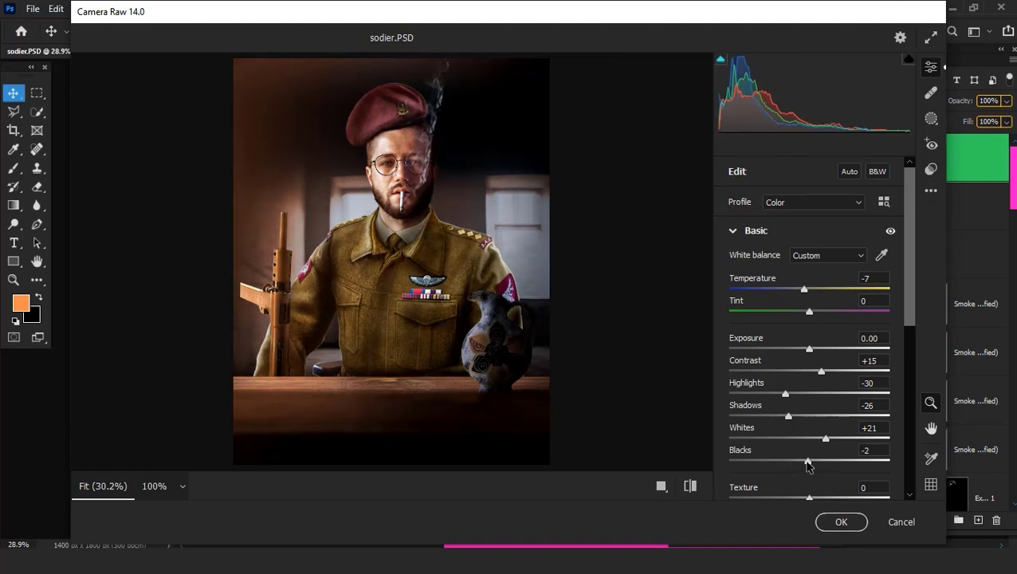
{"action": "scroll", "coordinate": [835, 484], "scroll_direction": "down", "scroll_amount": 1}
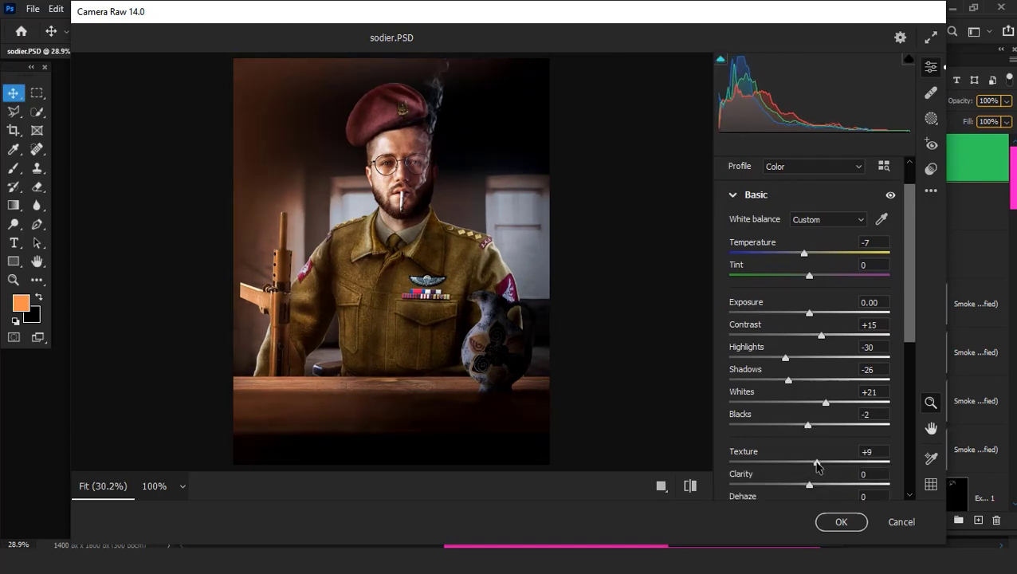
{"action": "mouse_move", "coordinate": [810, 492]}
{"action": "left_mouse_down"}
{"action": "mouse_move", "coordinate": [824, 487]}
{"action": "mouse_move", "coordinate": [815, 492]}
{"action": "mouse_move", "coordinate": [816, 477]}
{"action": "left_mouse_up"}
{"action": "scroll", "coordinate": [813, 465], "scroll_direction": "down", "scroll_amount": 2}
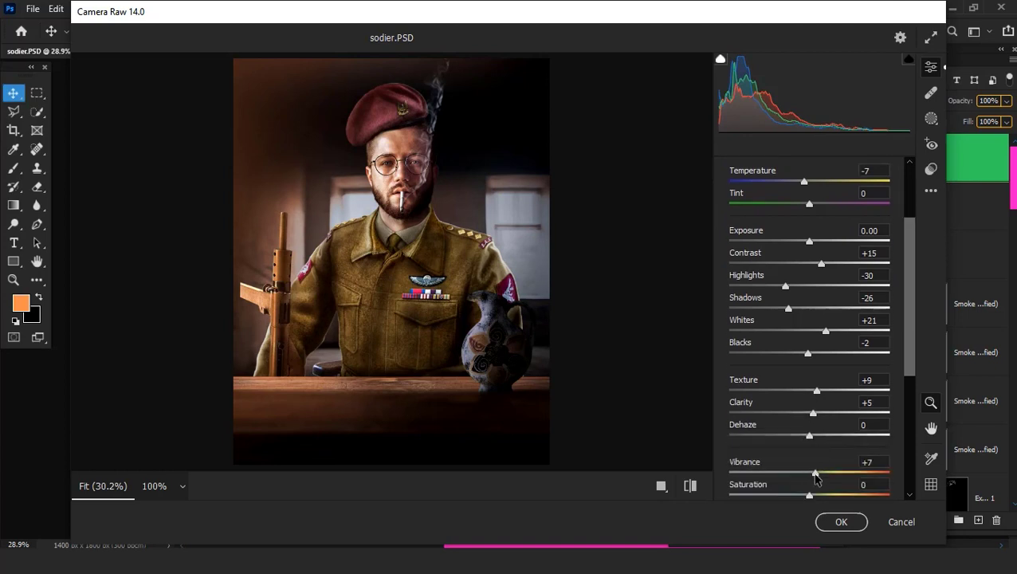
{"action": "scroll", "coordinate": [813, 477], "scroll_direction": "down", "scroll_amount": 1}
{"action": "scroll", "coordinate": [789, 359], "scroll_direction": "down", "scroll_amount": 5}
Expand Camera Raw's Detail panel and set Sharpening to 55
{"action": "left_click", "coordinate": [742, 338]}
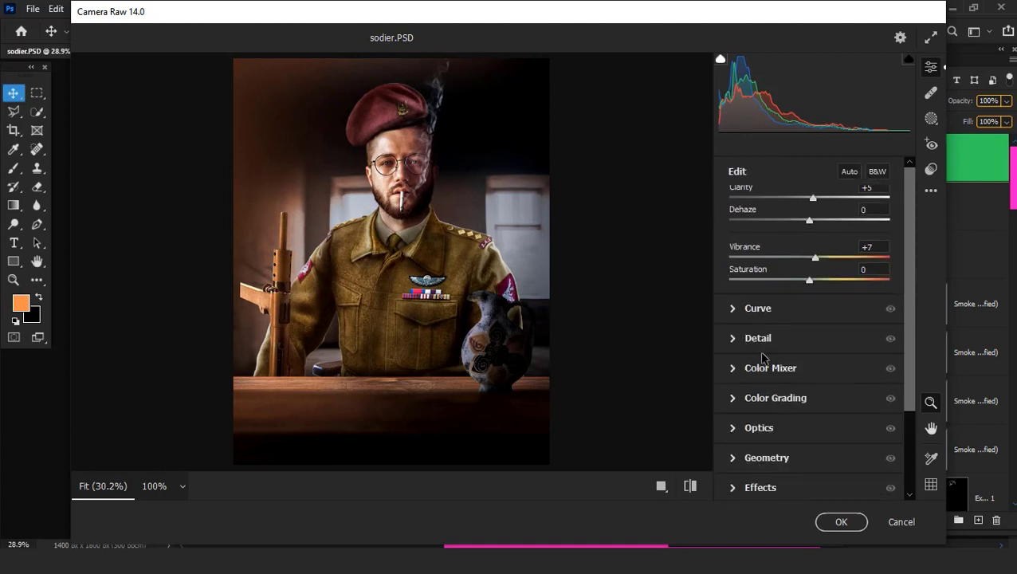
{"action": "scroll", "coordinate": [373, 147], "scroll_direction": "up", "scroll_amount": 2}
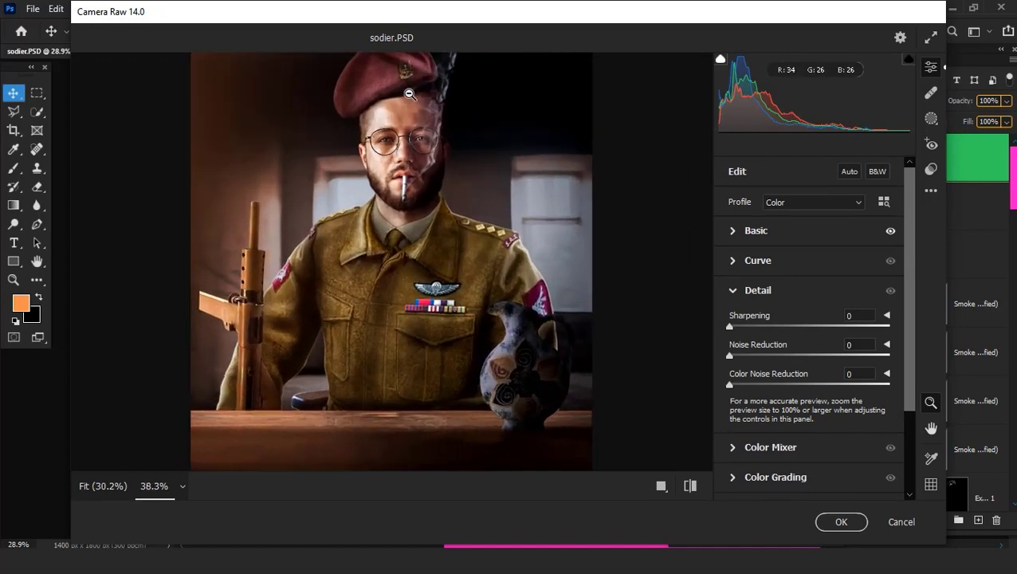
{"action": "scroll", "coordinate": [410, 94], "scroll_direction": "up", "scroll_amount": 1}
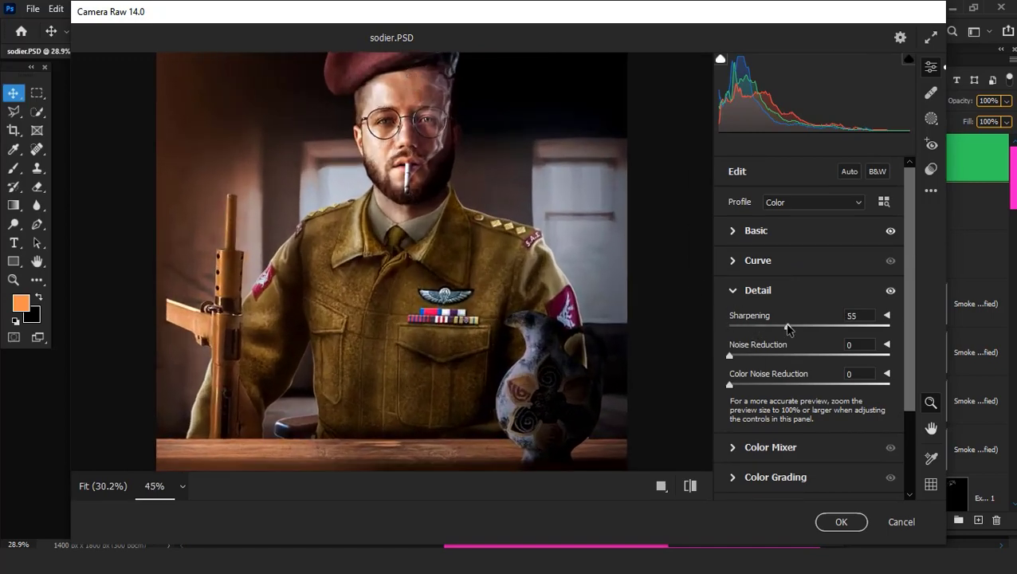
{"action": "scroll", "coordinate": [762, 295], "scroll_direction": "down", "scroll_amount": 2}
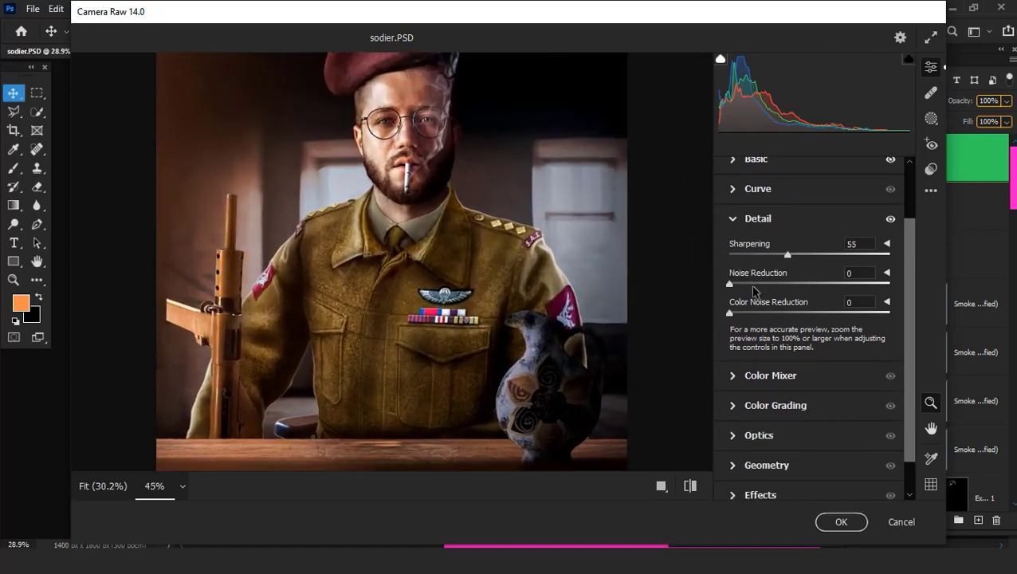
{"action": "left_click", "coordinate": [745, 284]}
Shift HSL hues: Reds +7, Yellows −59, Greens +44, Aquas +20, turning the uniform brown
{"action": "left_click", "coordinate": [733, 376]}
{"action": "scroll", "coordinate": [441, 429], "scroll_direction": "down", "scroll_amount": 2}
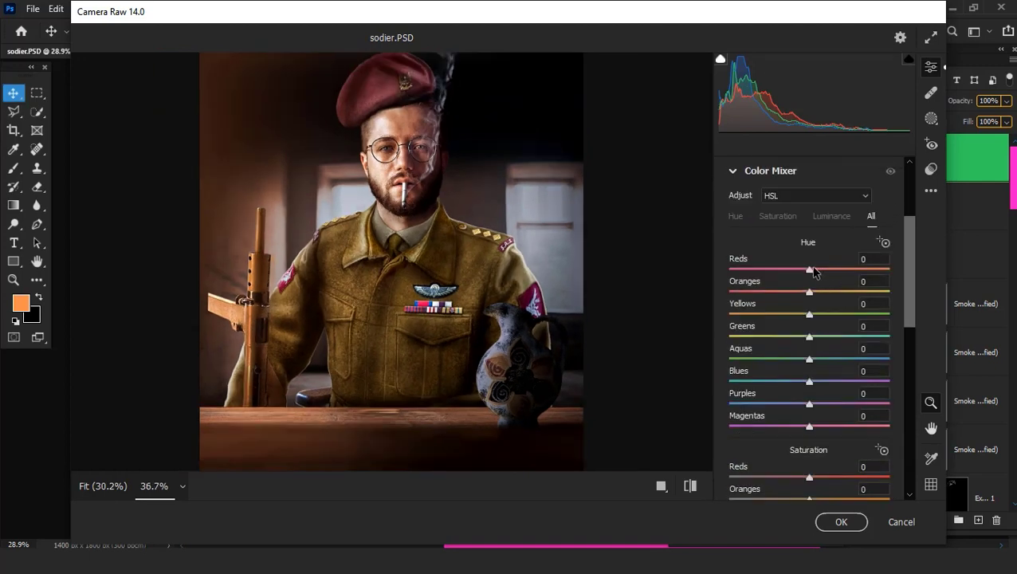
{"action": "mouse_move", "coordinate": [803, 267]}
{"action": "left_mouse_down"}
{"action": "mouse_move", "coordinate": [816, 271]}
{"action": "mouse_move", "coordinate": [822, 297]}
{"action": "left_mouse_up"}
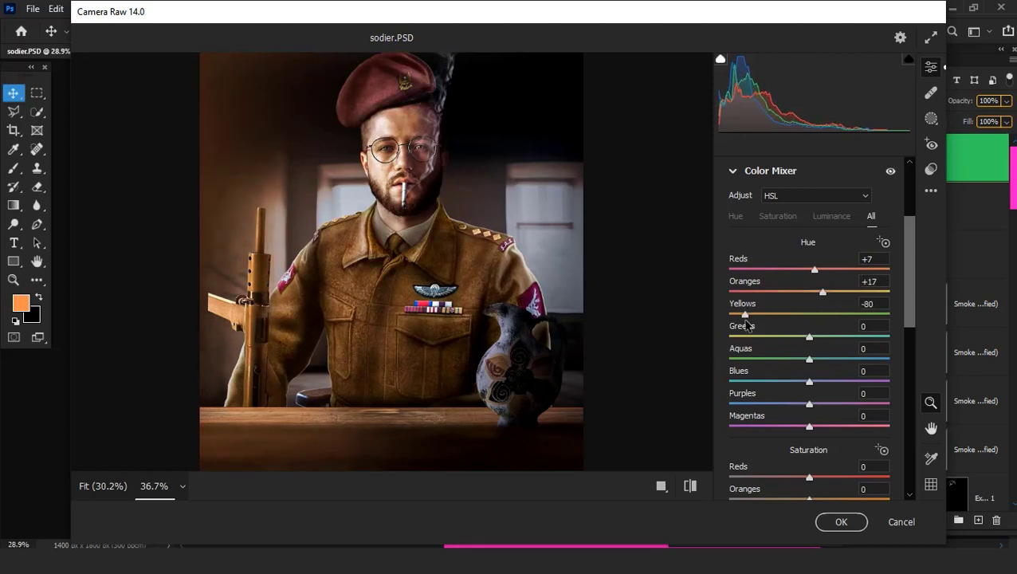
{"action": "left_click_drag", "start_coordinate": [809, 316], "coordinate": [758, 316]}
{"action": "mouse_move", "coordinate": [805, 339]}
{"action": "left_mouse_down"}
{"action": "mouse_move", "coordinate": [730, 337]}
{"action": "mouse_move", "coordinate": [842, 337]}
{"action": "mouse_move", "coordinate": [861, 362]}
{"action": "left_mouse_up"}
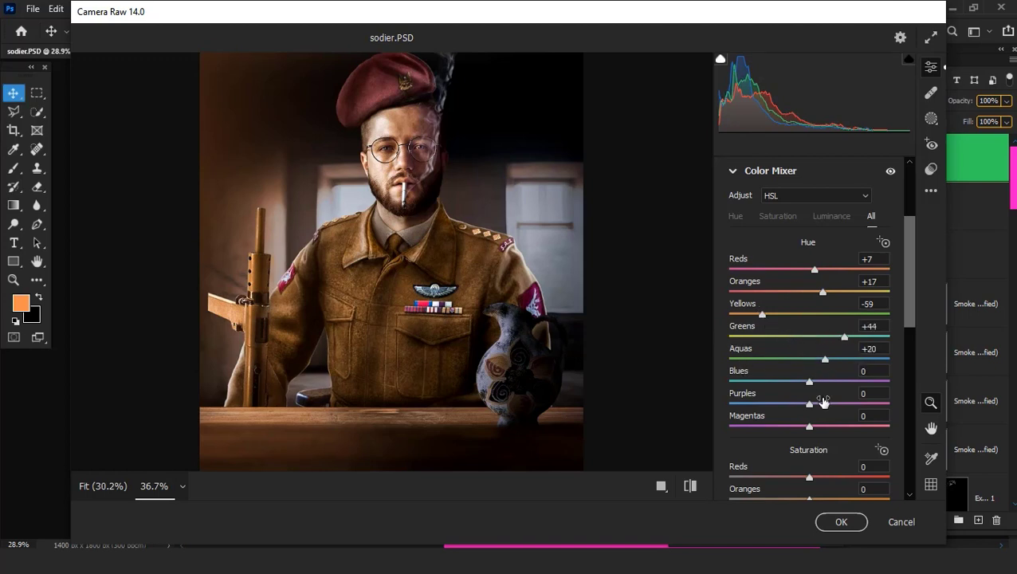
{"action": "mouse_move", "coordinate": [810, 382]}
{"action": "left_mouse_down"}
{"action": "mouse_move", "coordinate": [732, 383]}
{"action": "mouse_move", "coordinate": [850, 380]}
{"action": "left_mouse_up"}
Shape the RGB tone curve: deeper shadows, brighter midtones, slightly lowered white point
{"action": "scroll", "coordinate": [813, 343], "scroll_direction": "up", "scroll_amount": 4}
{"action": "left_click", "coordinate": [739, 263]}
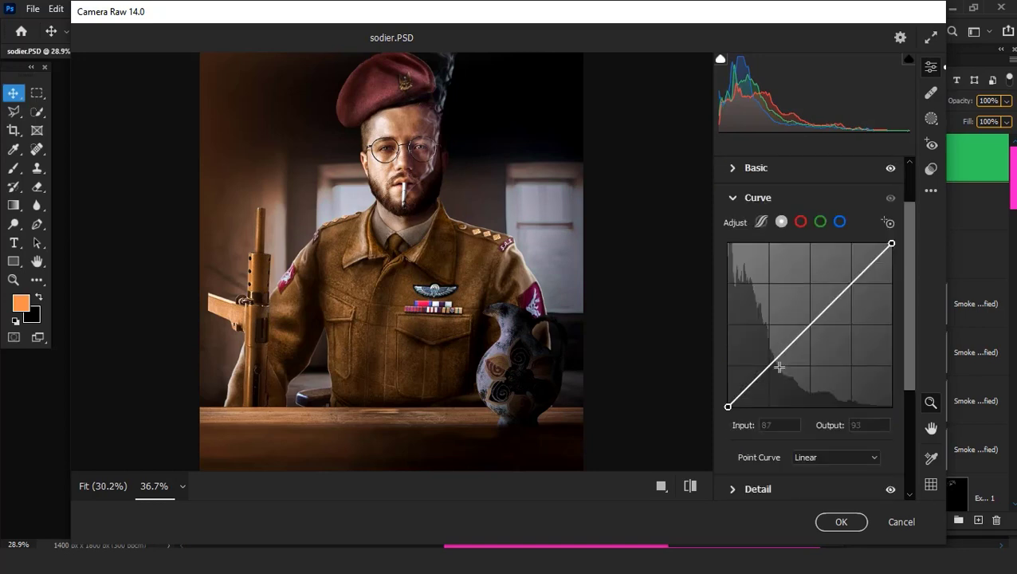
{"action": "mouse_move", "coordinate": [725, 407]}
{"action": "left_mouse_down"}
{"action": "mouse_move", "coordinate": [738, 406]}
{"action": "mouse_move", "coordinate": [727, 407]}
{"action": "left_mouse_up"}
{"action": "left_click", "coordinate": [767, 371]}
{"action": "left_click_drag", "start_coordinate": [822, 319], "coordinate": [818, 314]}
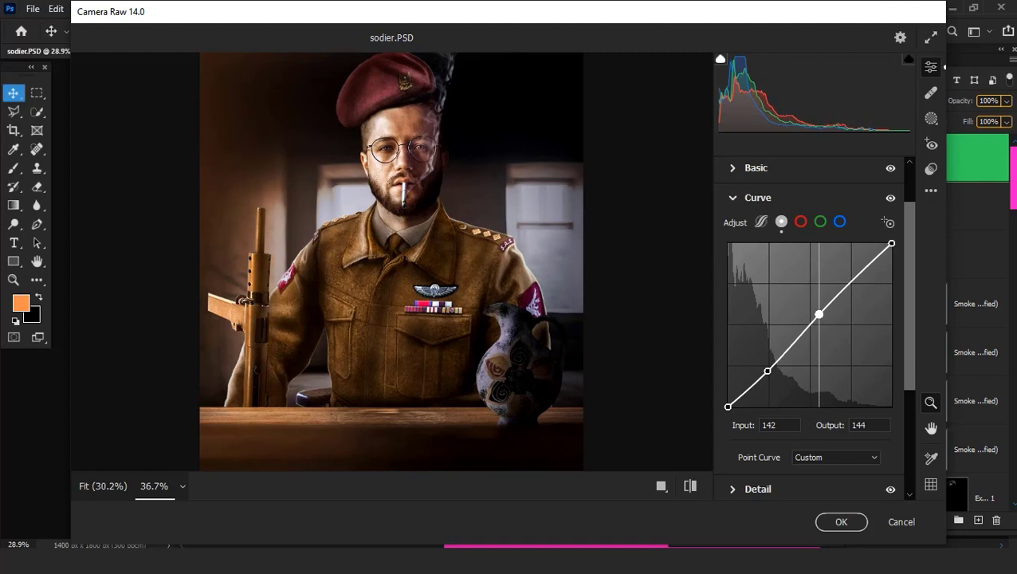
{"action": "left_click_drag", "start_coordinate": [891, 243], "coordinate": [886, 250]}
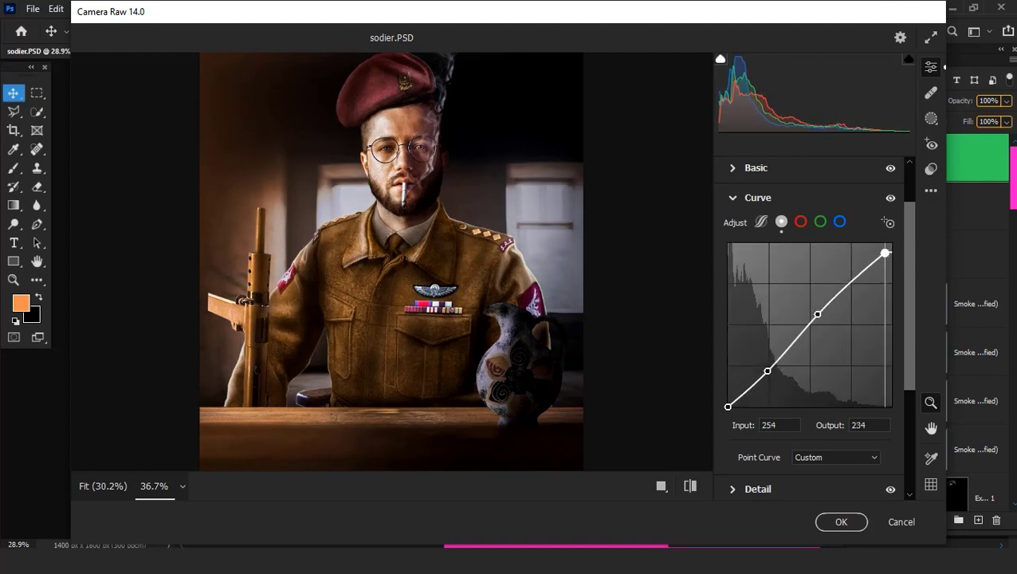
{"action": "left_click_drag", "start_coordinate": [767, 371], "coordinate": [755, 380]}
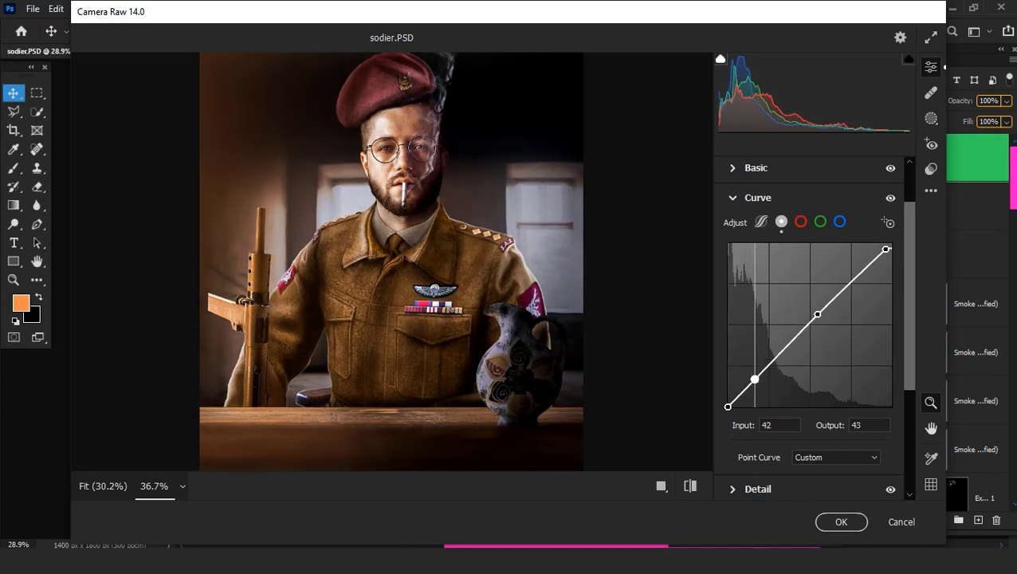
{"action": "left_click", "coordinate": [728, 407]}
{"action": "key", "text": "ctrl+minus"}
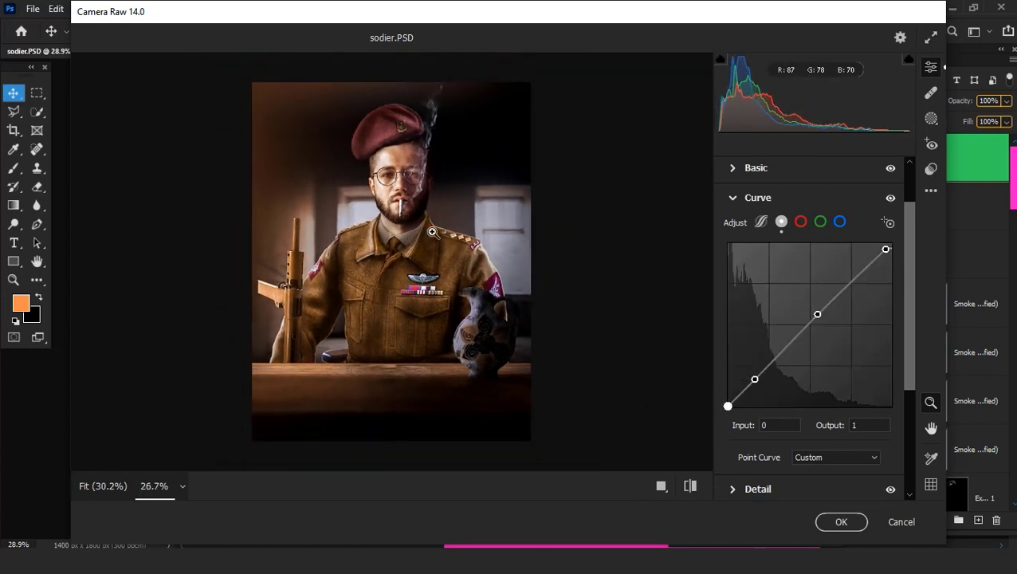
Lower the Blue curve's highlights, lift its shadows slightly, and apply the Camera Raw grade
{"action": "left_click", "coordinate": [839, 222]}
{"action": "left_click_drag", "start_coordinate": [728, 407], "coordinate": [728, 405]}
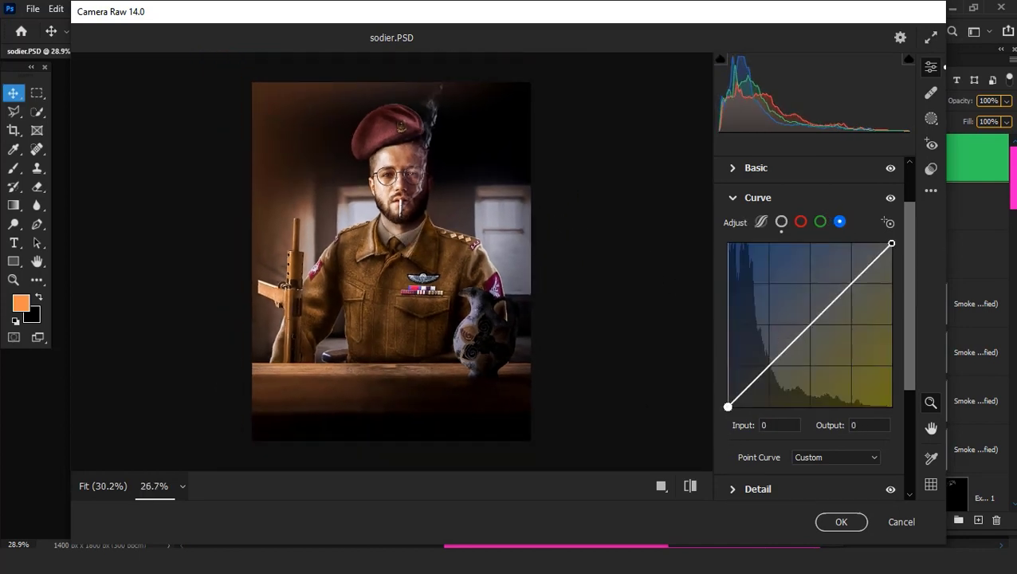
{"action": "left_click_drag", "start_coordinate": [891, 243], "coordinate": [891, 255]}
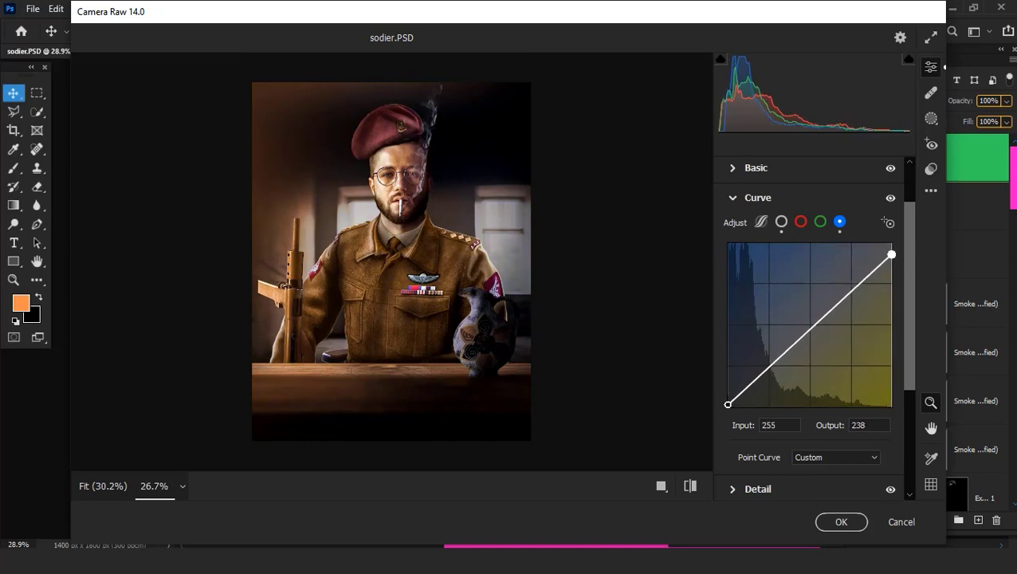
{"action": "left_click_drag", "start_coordinate": [728, 404], "coordinate": [728, 403]}
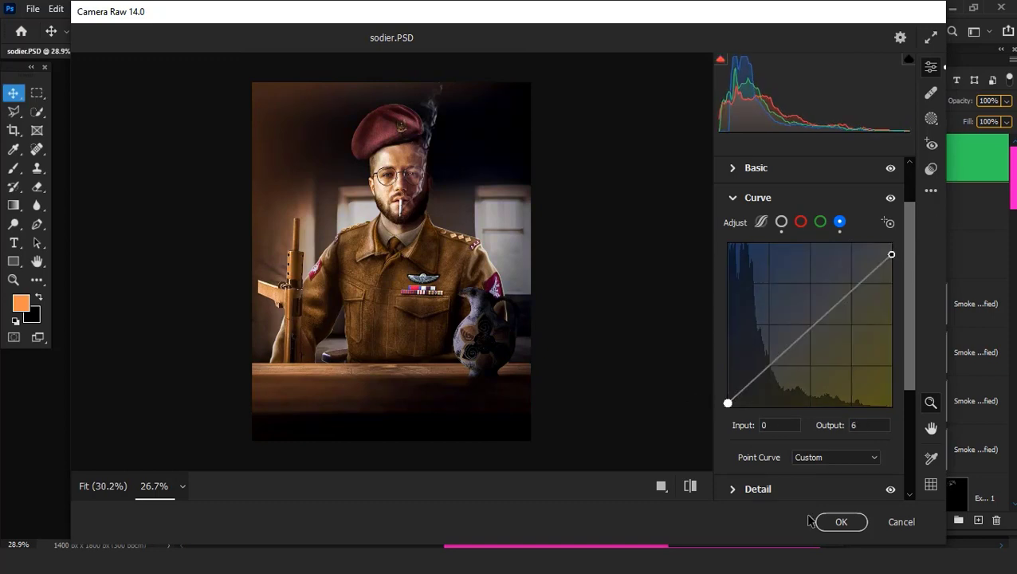
{"action": "left_click", "coordinate": [841, 521]}
Launch the Exposure X7 plugin from the Filter menu
{"action": "scroll", "coordinate": [435, 382], "scroll_direction": "up", "scroll_amount": 3}
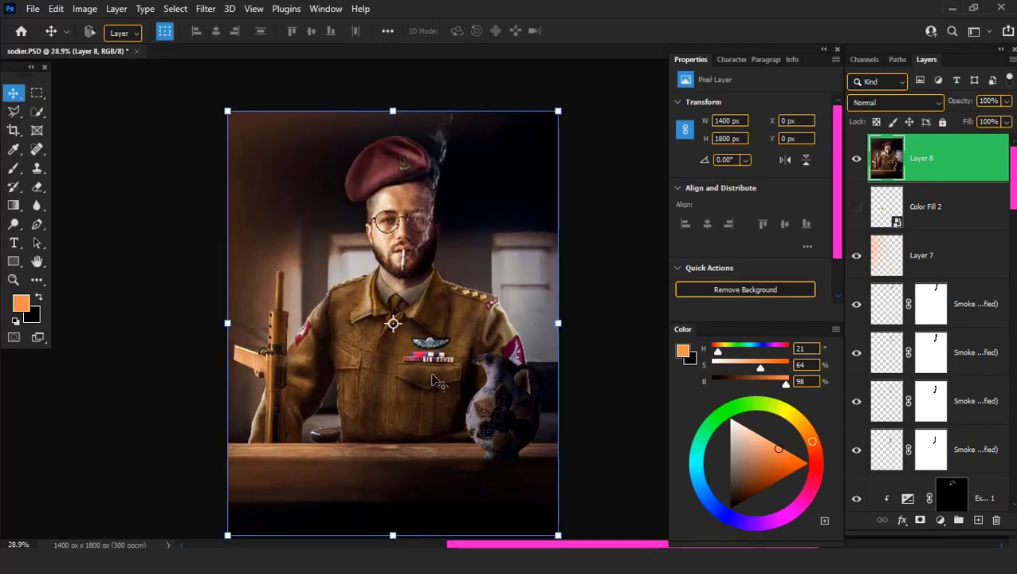
{"action": "scroll", "coordinate": [435, 381], "scroll_direction": "down", "scroll_amount": 2}
{"action": "left_click", "coordinate": [205, 9]}
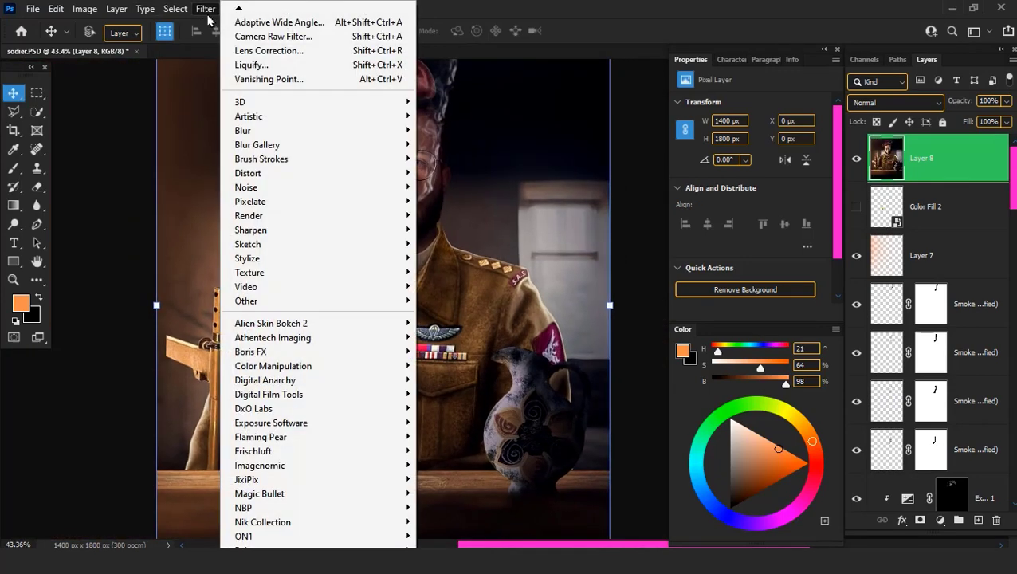
{"action": "scroll", "coordinate": [383, 478], "scroll_direction": "down", "scroll_amount": 2}
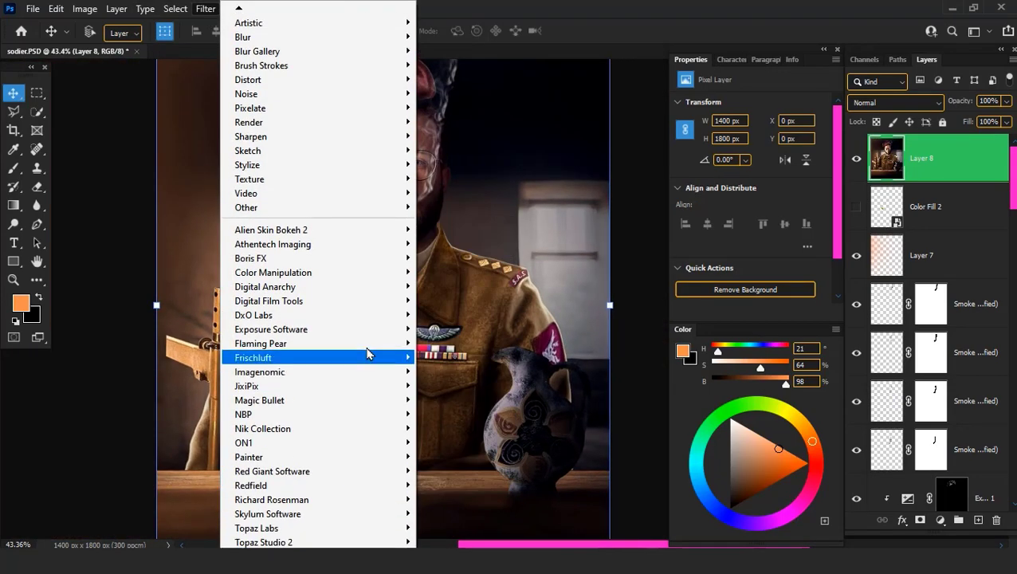
{"action": "left_click", "coordinate": [456, 368]}
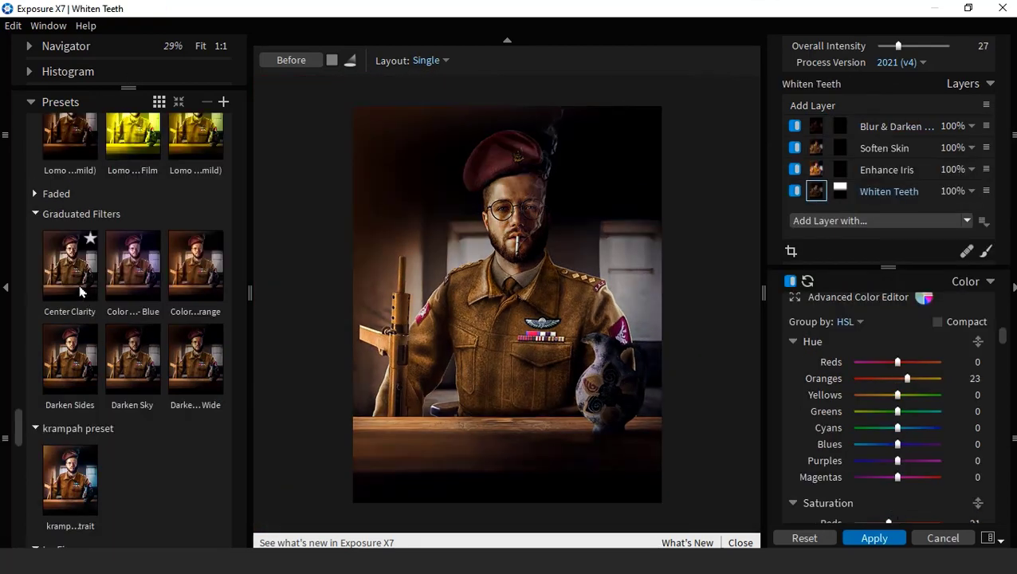
Reset Exposure X7's stacked preset layers and leave the Border overlay off
{"action": "left_click", "coordinate": [69, 260]}
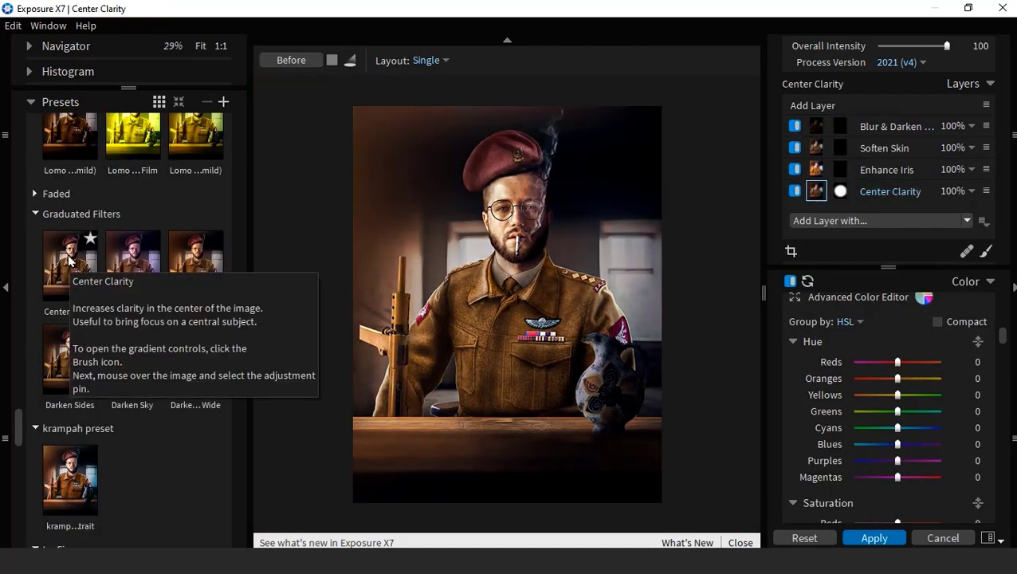
{"action": "left_click", "coordinate": [13, 26]}
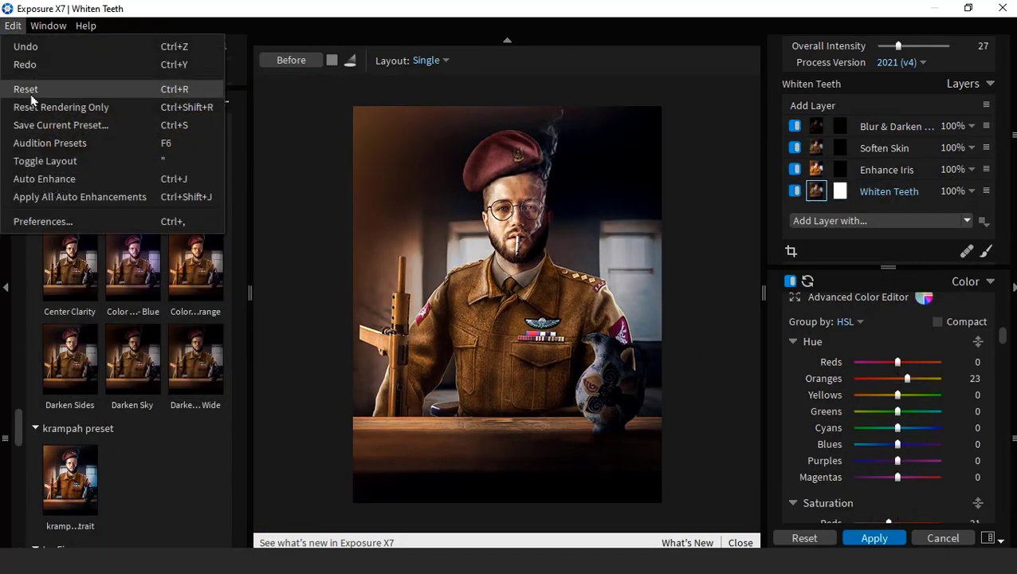
{"action": "left_click", "coordinate": [31, 96]}
{"action": "scroll", "coordinate": [898, 402], "scroll_direction": "down", "scroll_amount": 5}
{"action": "scroll", "coordinate": [902, 471], "scroll_direction": "down", "scroll_amount": 5}
{"action": "scroll", "coordinate": [836, 465], "scroll_direction": "down", "scroll_amount": 5}
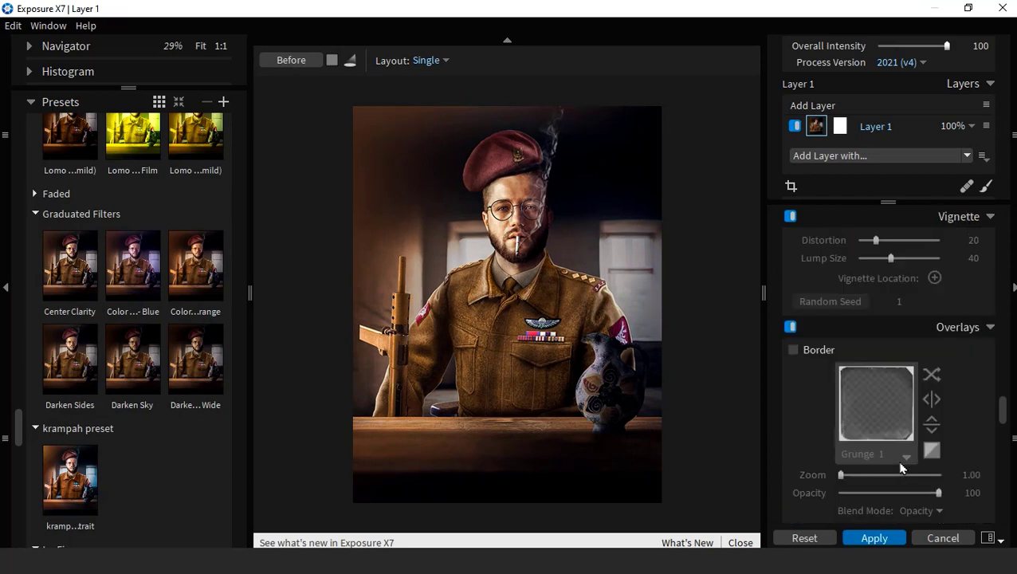
{"action": "left_click", "coordinate": [793, 350]}
{"action": "left_click", "coordinate": [846, 386]}
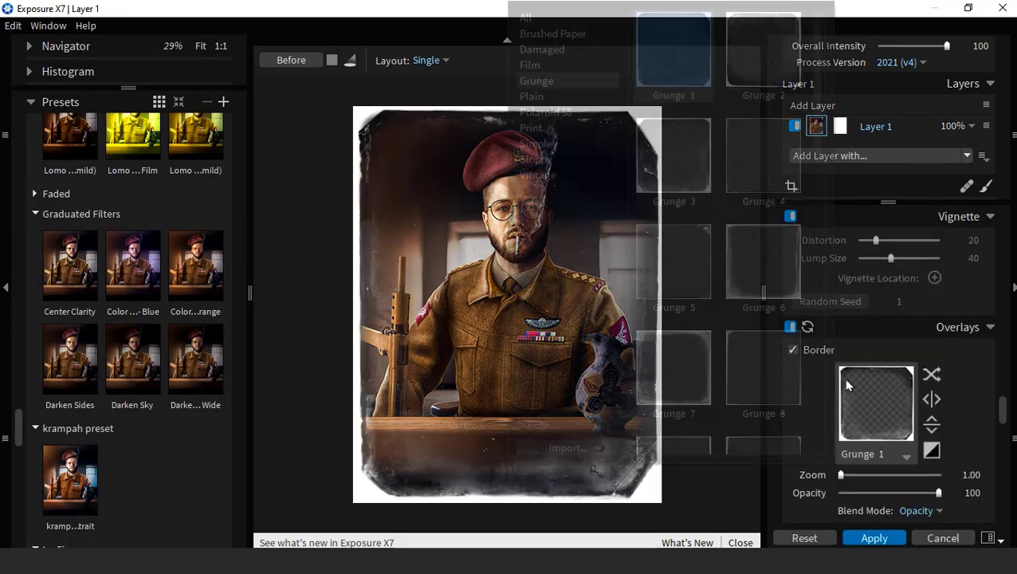
{"action": "scroll", "coordinate": [749, 367], "scroll_direction": "down", "scroll_amount": 5}
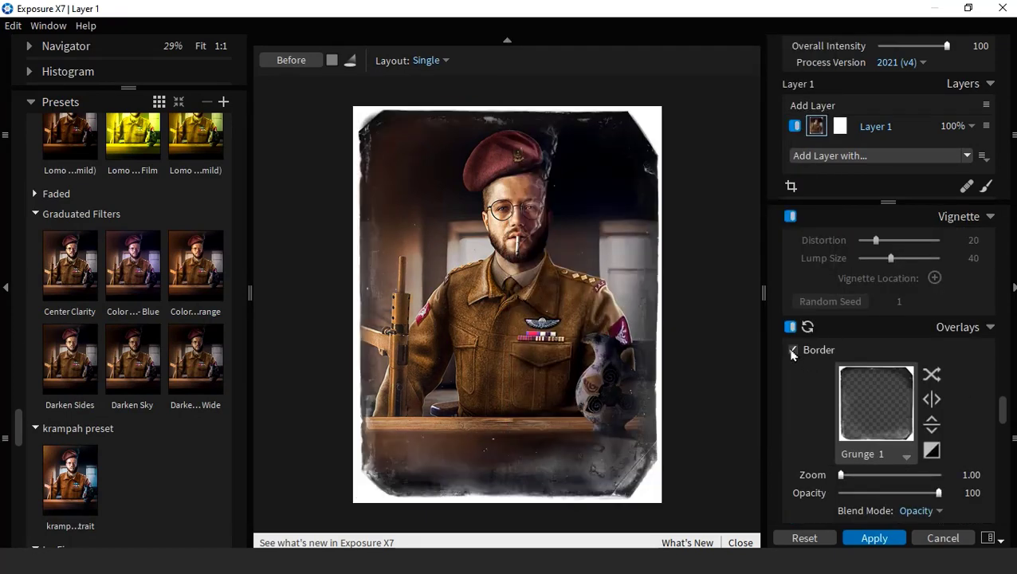
{"action": "left_click", "coordinate": [793, 350]}
{"action": "scroll", "coordinate": [863, 408], "scroll_direction": "down", "scroll_amount": 2}
Add a faint, enlarged Cloudy Smoke light effect positioned over the lower table area
{"action": "left_click", "coordinate": [795, 415]}
{"action": "scroll", "coordinate": [822, 303], "scroll_direction": "down", "scroll_amount": 3}
{"action": "scroll", "coordinate": [797, 257], "scroll_direction": "up", "scroll_amount": 1}
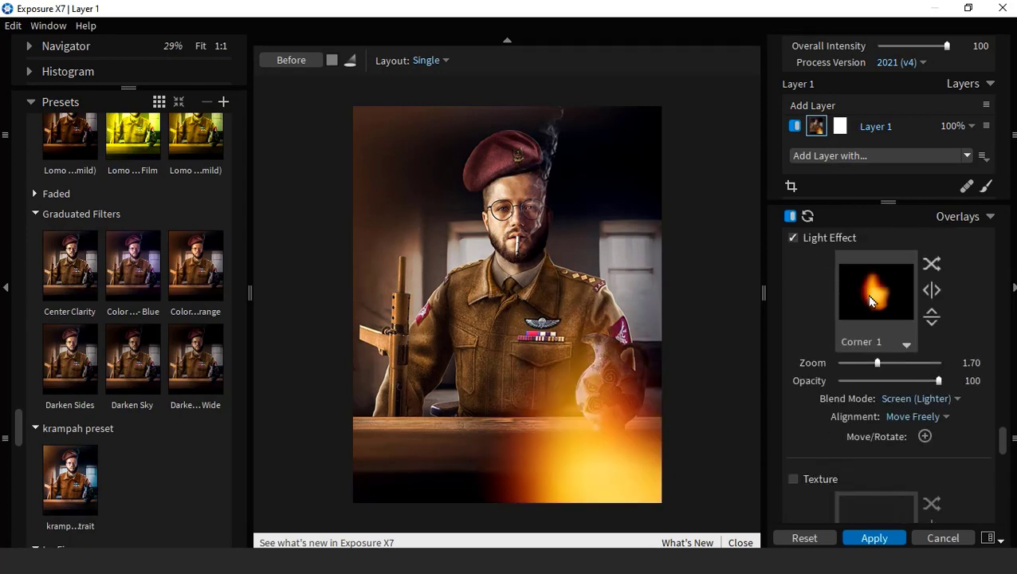
{"action": "left_click", "coordinate": [872, 301]}
{"action": "left_click", "coordinate": [672, 288]}
{"action": "scroll", "coordinate": [510, 359], "scroll_direction": "down", "scroll_amount": 2}
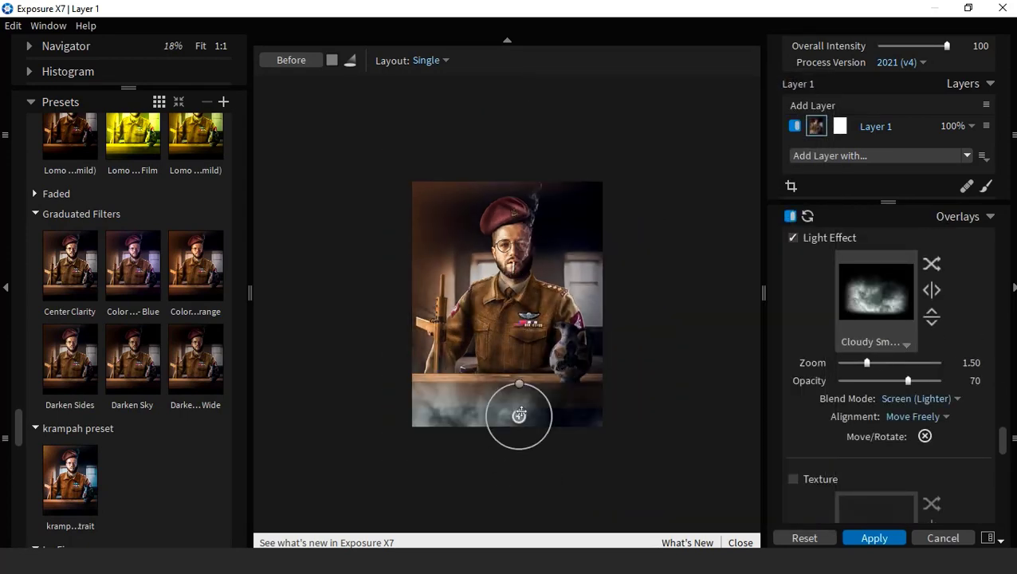
{"action": "mouse_move", "coordinate": [519, 415]}
{"action": "left_mouse_down"}
{"action": "mouse_move", "coordinate": [545, 443]}
{"action": "mouse_move", "coordinate": [547, 418]}
{"action": "left_mouse_up"}
{"action": "mouse_move", "coordinate": [846, 382]}
{"action": "left_mouse_down"}
{"action": "mouse_move", "coordinate": [862, 388]}
{"action": "mouse_move", "coordinate": [852, 381]}
{"action": "mouse_move", "coordinate": [909, 363]}
{"action": "left_mouse_up"}
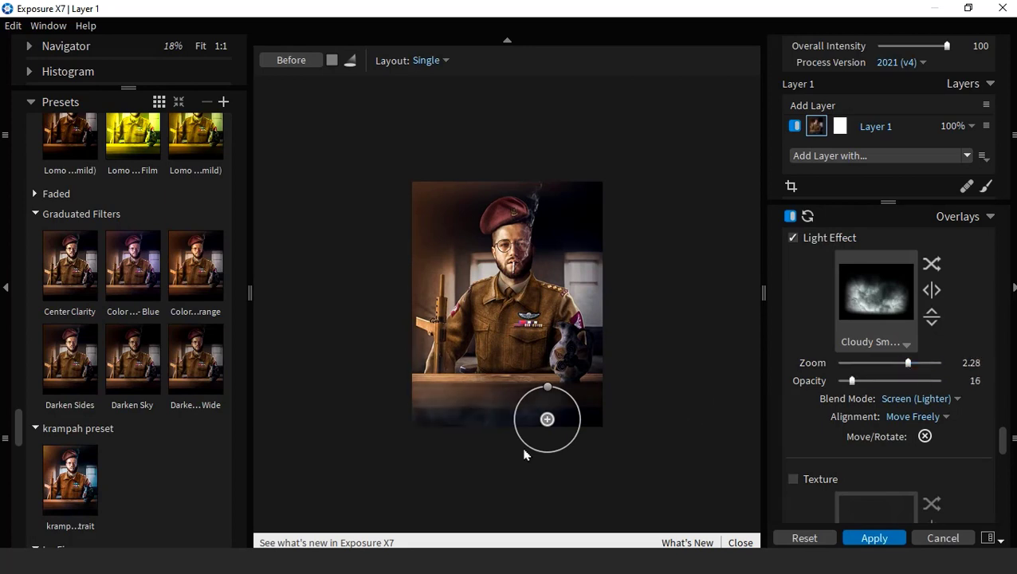
{"action": "scroll", "coordinate": [795, 463], "scroll_direction": "down", "scroll_amount": 1}
Turn on the texture overlay with a strengthened Dust 4 texture
{"action": "left_click", "coordinate": [793, 435]}
{"action": "scroll", "coordinate": [797, 383], "scroll_direction": "down", "scroll_amount": 3}
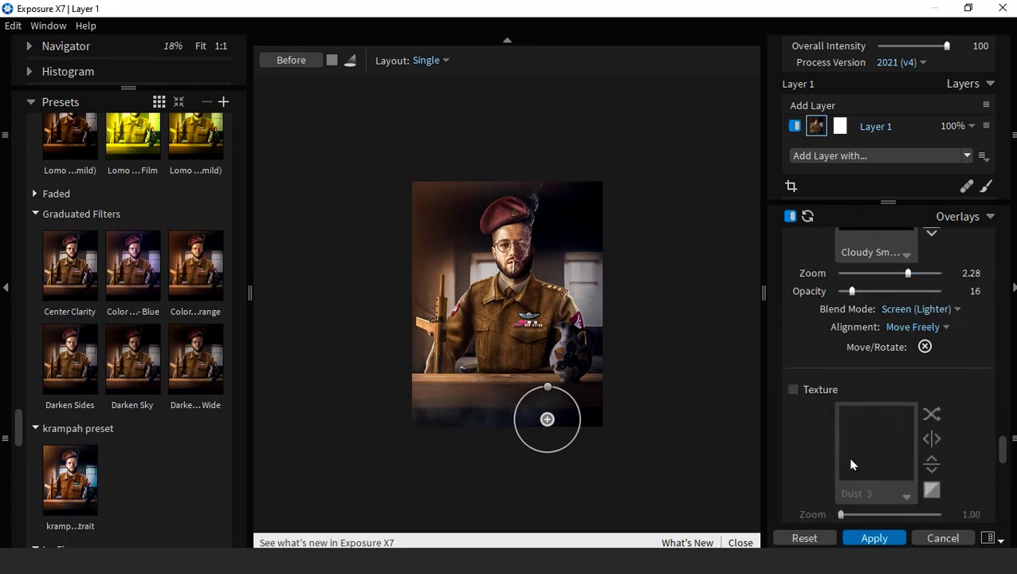
{"action": "left_click", "coordinate": [882, 371]}
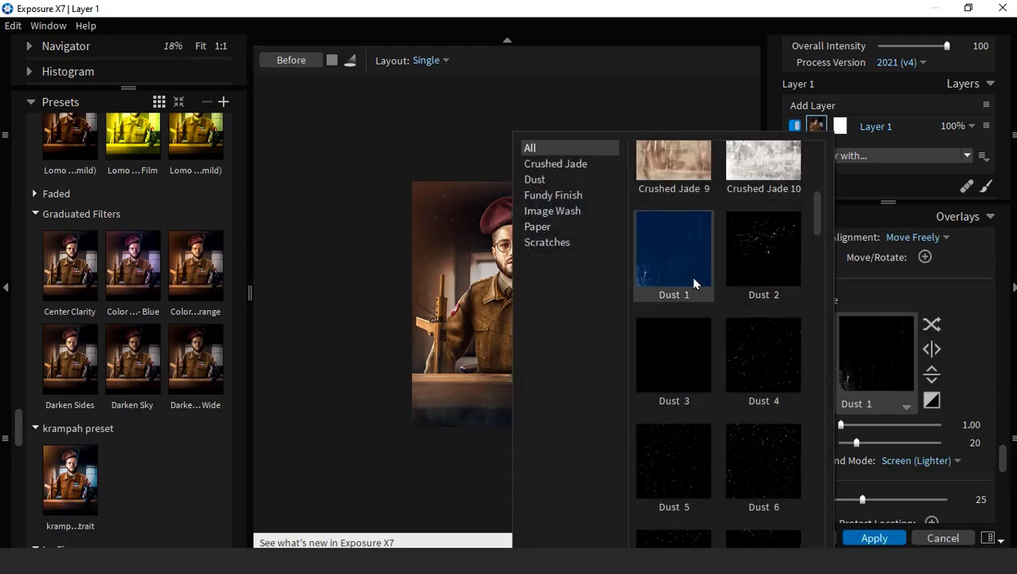
{"action": "left_click", "coordinate": [756, 350]}
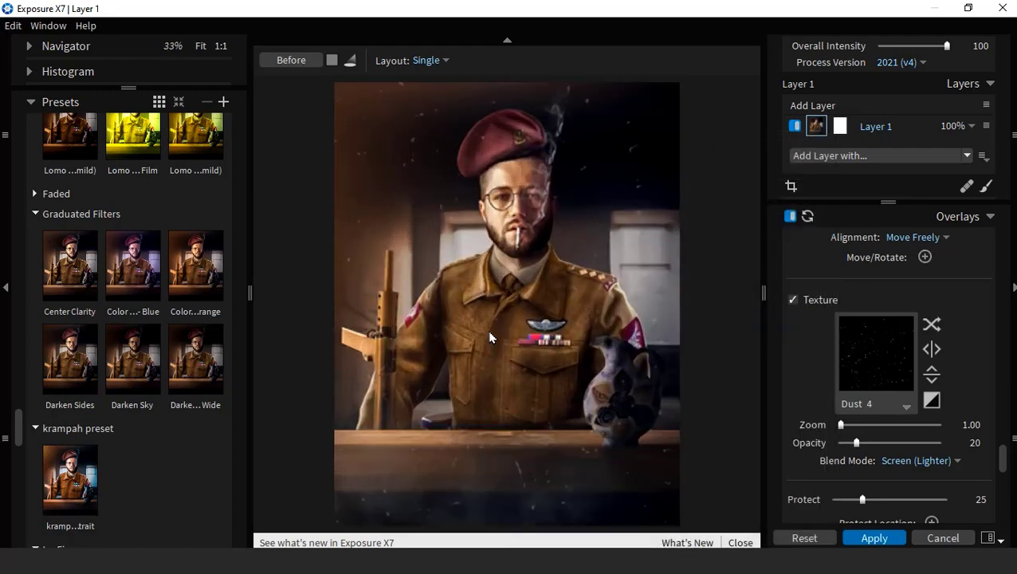
{"action": "mouse_move", "coordinate": [857, 443]}
{"action": "left_mouse_down"}
{"action": "mouse_move", "coordinate": [885, 443]}
{"action": "mouse_move", "coordinate": [857, 442]}
{"action": "mouse_move", "coordinate": [848, 425]}
{"action": "mouse_move", "coordinate": [925, 425]}
{"action": "left_mouse_up"}
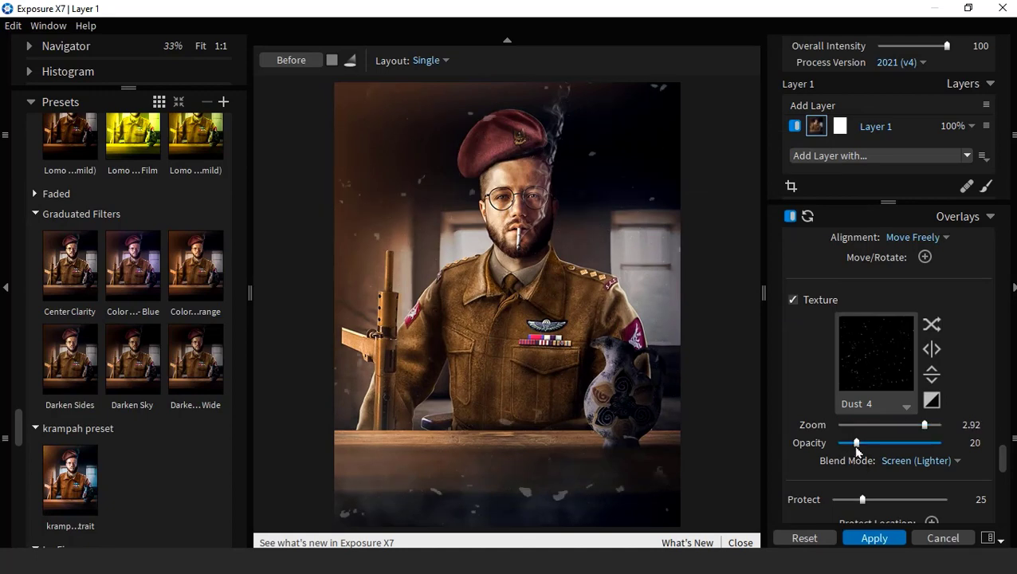
Compare Crushed Jade and Fundy Finish textures, applying a much weaker Fundy Finish 6
{"action": "left_click", "coordinate": [884, 397]}
{"action": "left_click", "coordinate": [680, 179]}
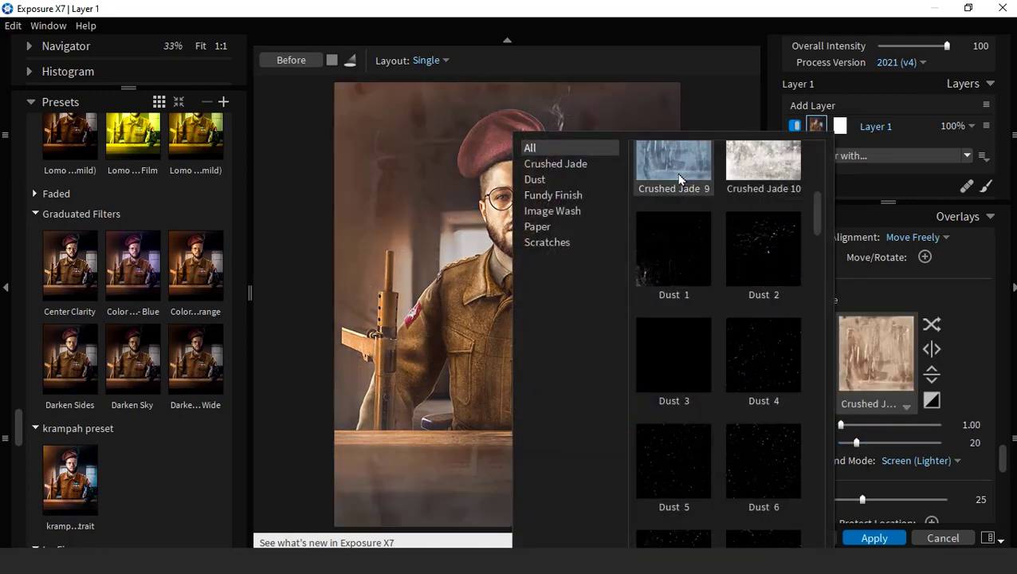
{"action": "left_click", "coordinate": [675, 356]}
{"action": "left_click", "coordinate": [760, 257]}
{"action": "left_click", "coordinate": [761, 164]}
{"action": "scroll", "coordinate": [718, 319], "scroll_direction": "down", "scroll_amount": 5}
{"action": "left_click", "coordinate": [674, 269]}
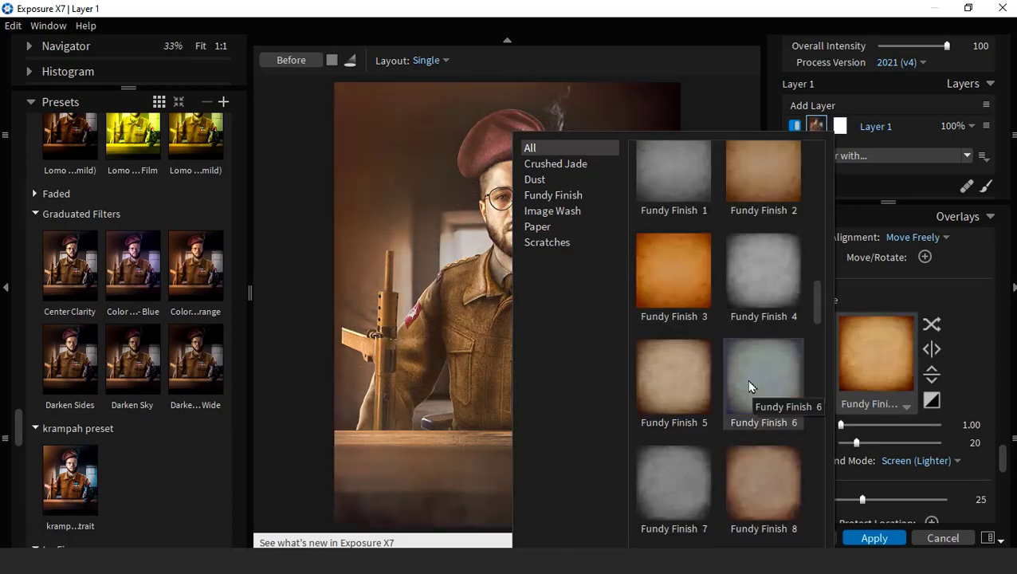
{"action": "double_click", "coordinate": [749, 387]}
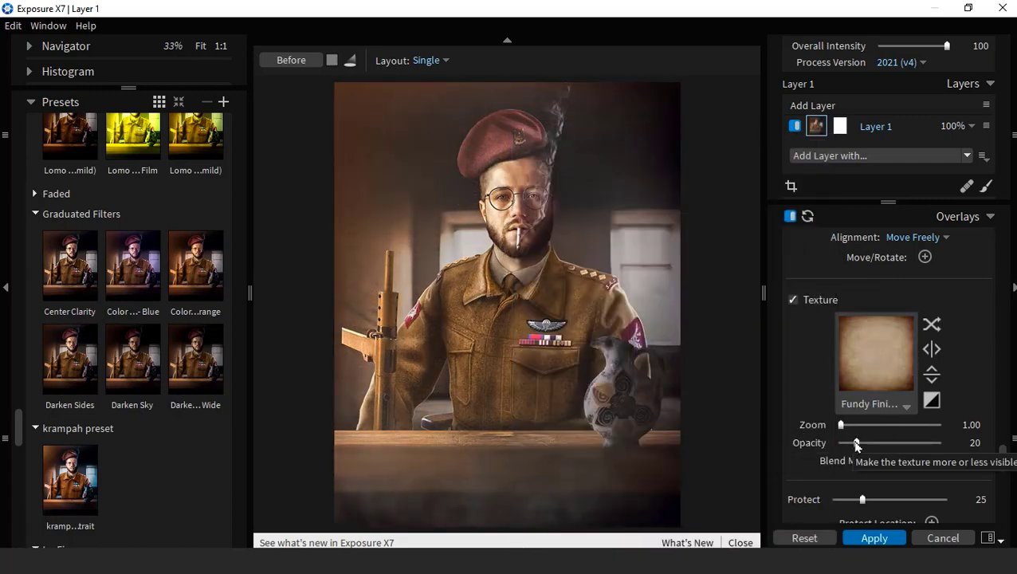
{"action": "mouse_move", "coordinate": [857, 442]}
{"action": "left_mouse_down"}
{"action": "mouse_move", "coordinate": [841, 444]}
{"action": "mouse_move", "coordinate": [857, 443]}
{"action": "left_mouse_up"}
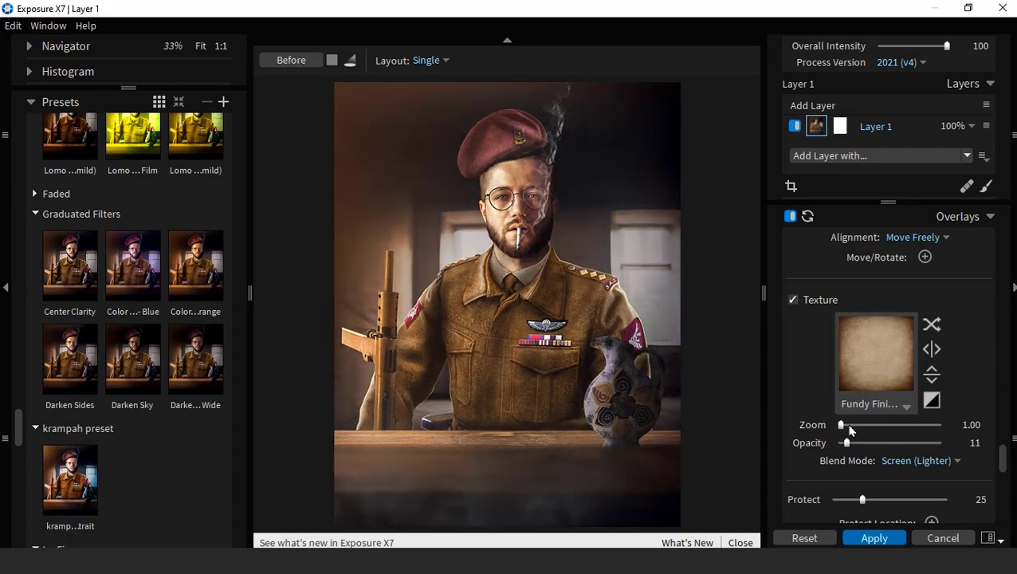
Switch to the grey Fundy Finish 4 texture at opacity 10 with Protect 54
{"action": "left_click", "coordinate": [877, 353]}
{"action": "double_click", "coordinate": [740, 273]}
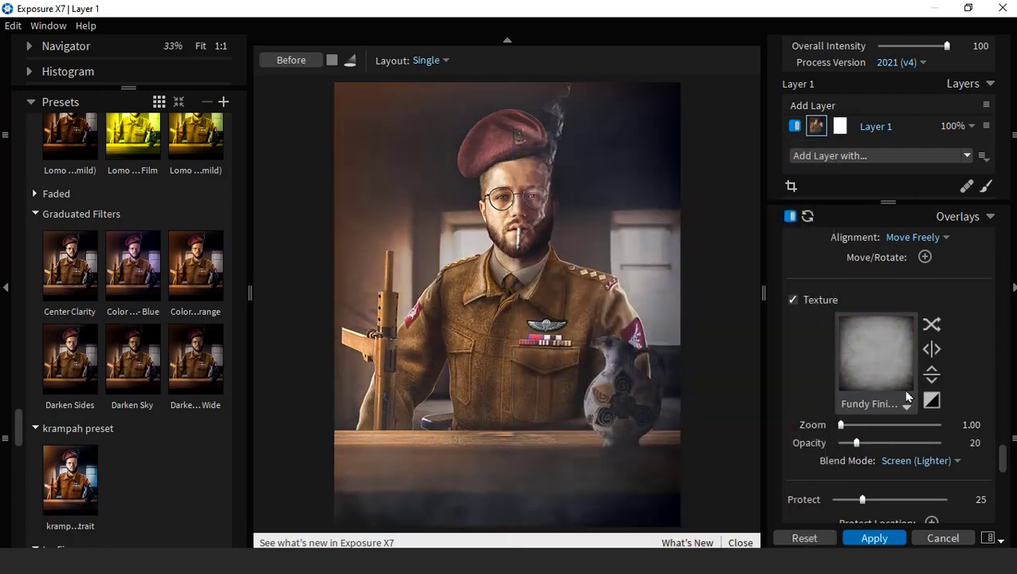
{"action": "mouse_move", "coordinate": [856, 450]}
{"action": "left_mouse_down"}
{"action": "mouse_move", "coordinate": [879, 450]}
{"action": "mouse_move", "coordinate": [847, 452]}
{"action": "left_mouse_up"}
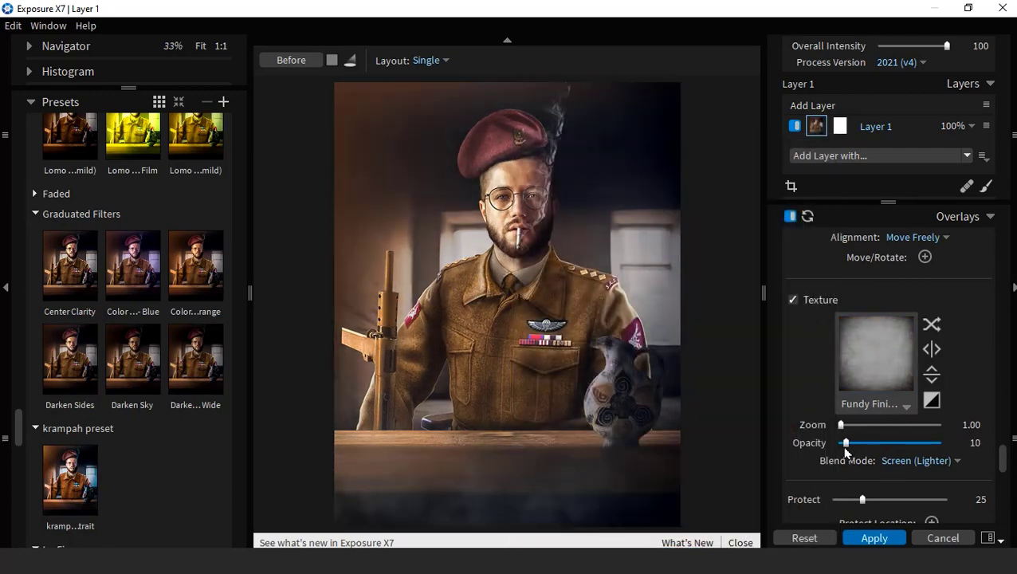
{"action": "left_click_drag", "start_coordinate": [862, 499], "coordinate": [894, 499]}
{"action": "mouse_move", "coordinate": [846, 443]}
{"action": "left_mouse_down"}
{"action": "mouse_move", "coordinate": [888, 444]}
{"action": "mouse_move", "coordinate": [840, 443]}
{"action": "left_mouse_up"}
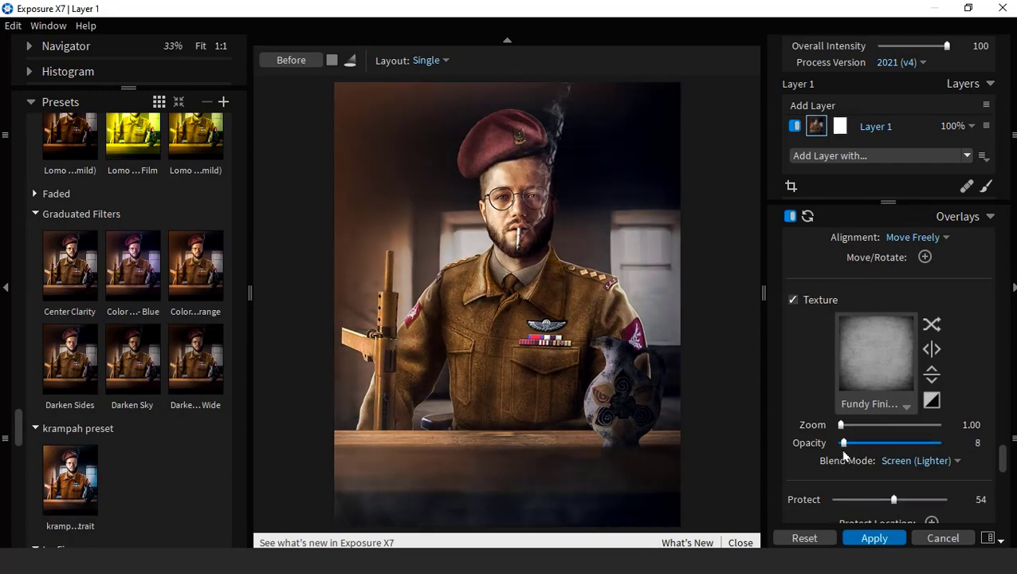
Set Temp −4.35 and Exposure −0.04, apply to the layer, then launch Perfectly Clear
{"action": "scroll", "coordinate": [851, 275], "scroll_direction": "down", "scroll_amount": 2}
{"action": "scroll", "coordinate": [853, 277], "scroll_direction": "up", "scroll_amount": 10}
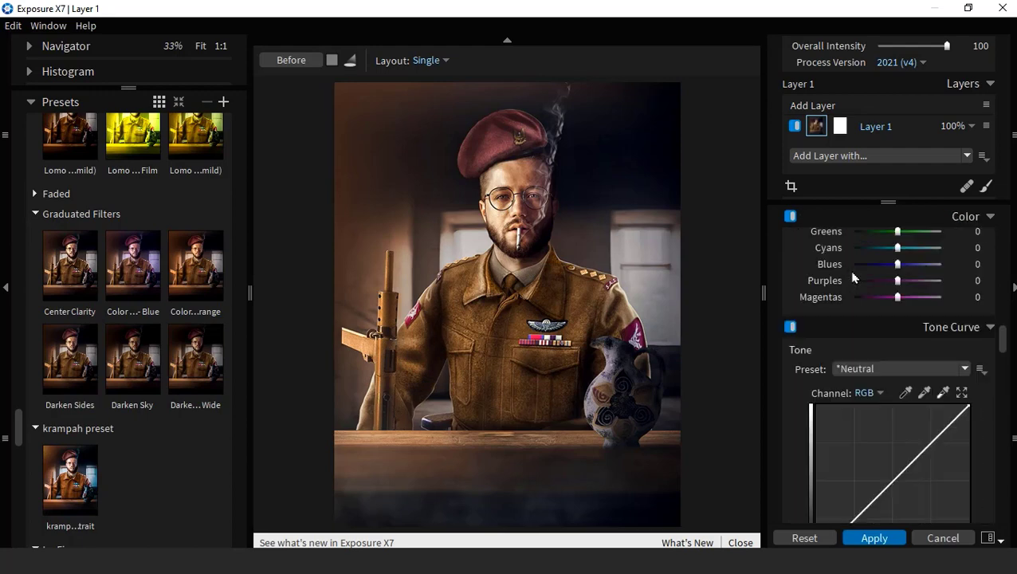
{"action": "scroll", "coordinate": [853, 276], "scroll_direction": "up", "scroll_amount": 3}
{"action": "scroll", "coordinate": [853, 277], "scroll_direction": "up", "scroll_amount": 5}
{"action": "left_click_drag", "start_coordinate": [902, 258], "coordinate": [900, 258]}
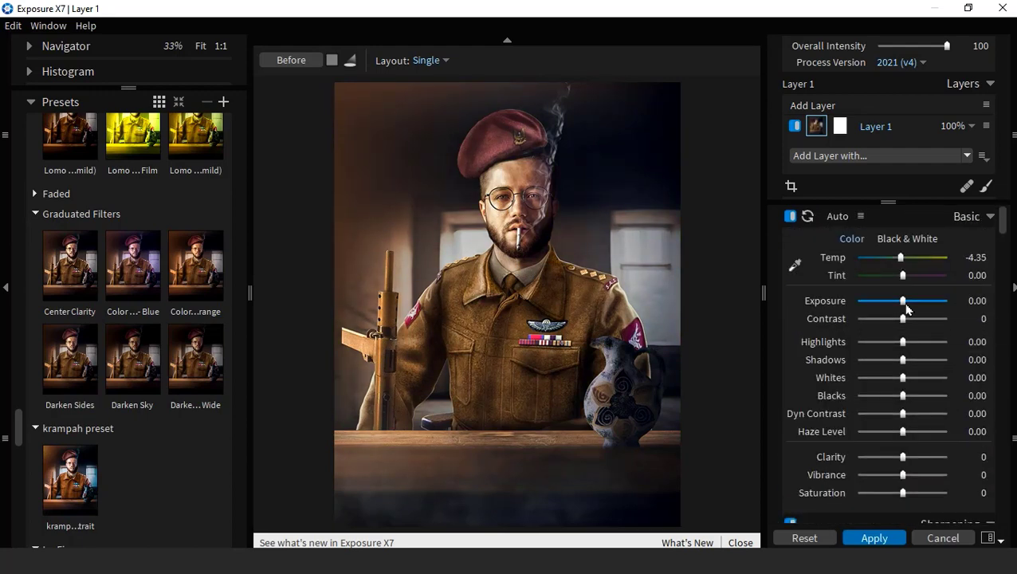
{"action": "left_click_drag", "start_coordinate": [904, 301], "coordinate": [902, 300]}
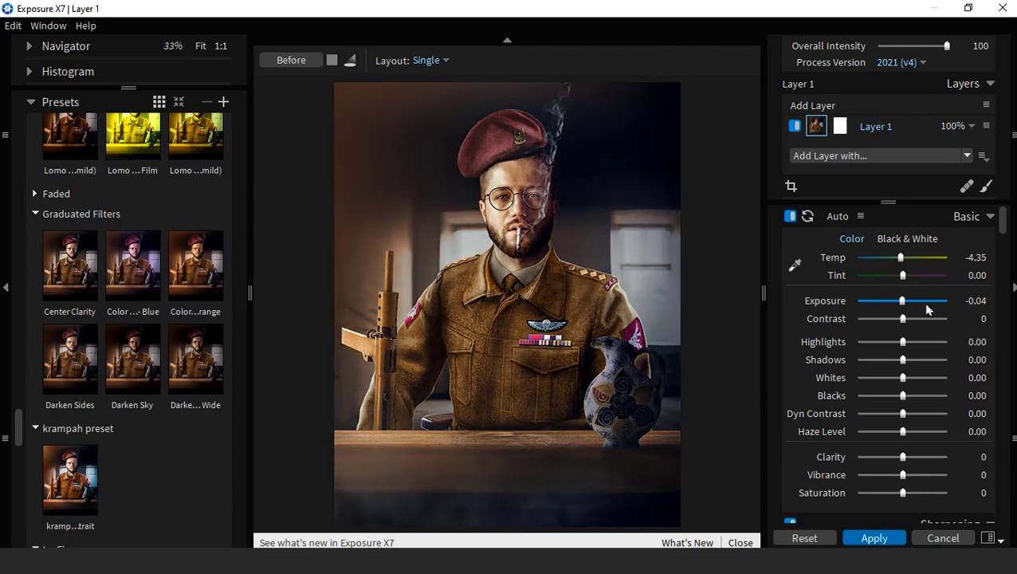
{"action": "left_click", "coordinate": [968, 301]}
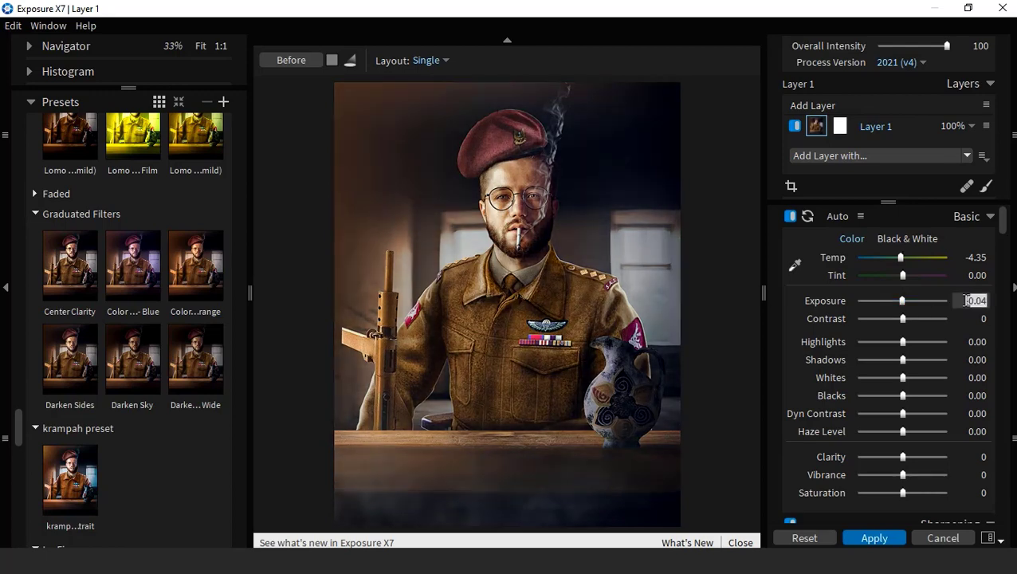
{"action": "left_click", "coordinate": [875, 538]}
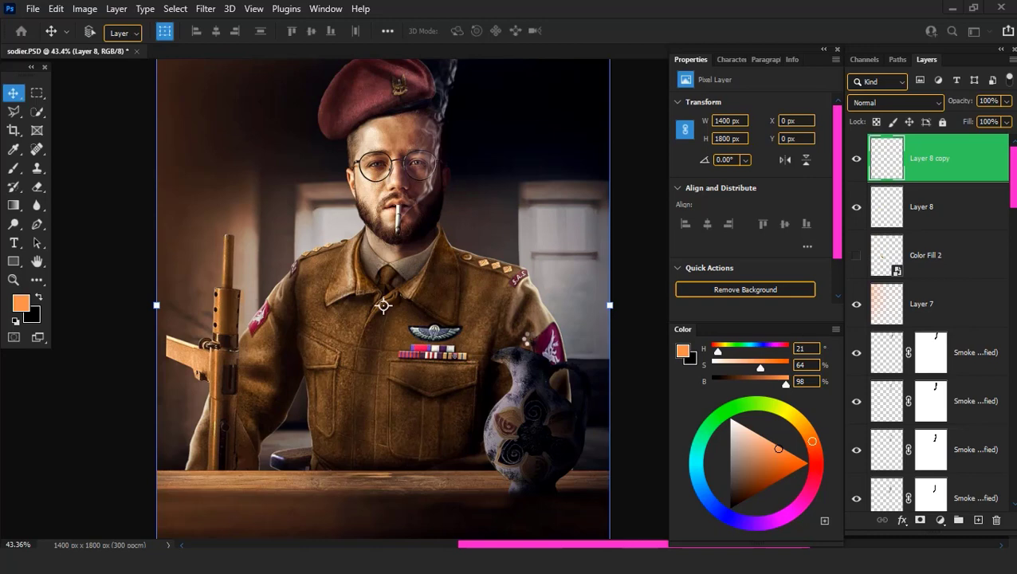
{"action": "left_click", "coordinate": [205, 9]}
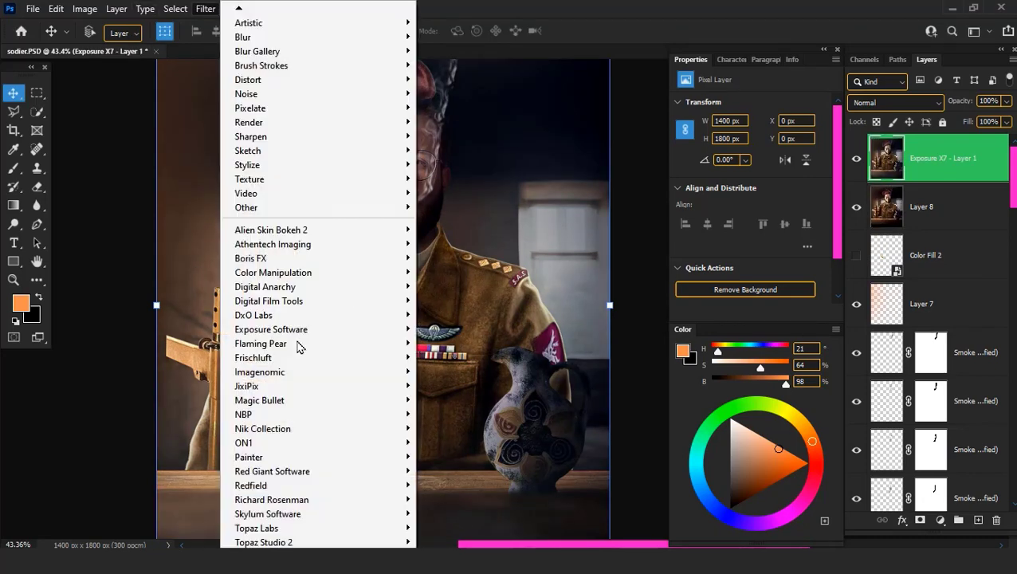
{"action": "left_click", "coordinate": [482, 242]}
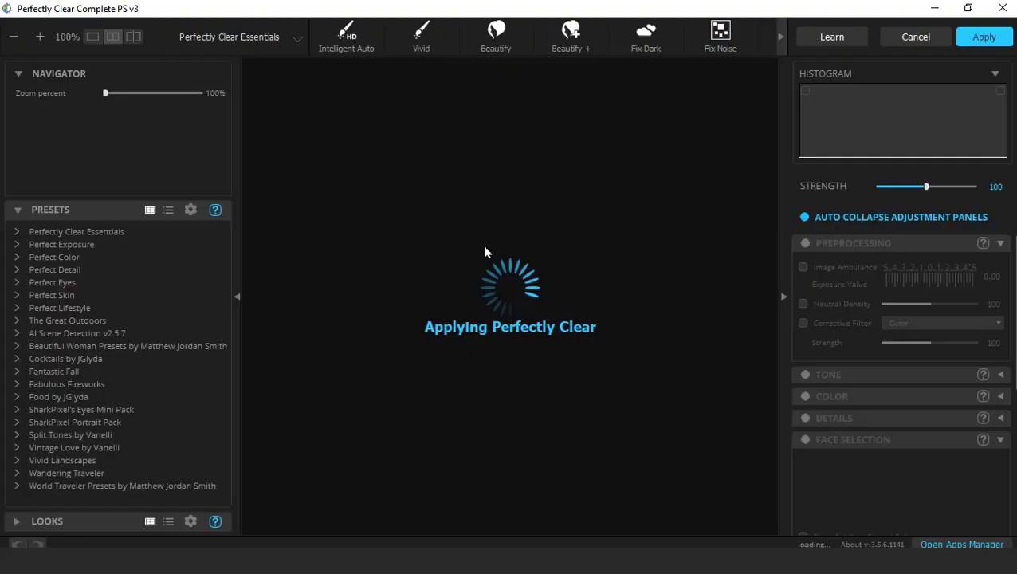
Expand the Perfect Detail presets and try Noise Buster and Night
{"action": "scroll", "coordinate": [119, 359], "scroll_direction": "down", "scroll_amount": 3}
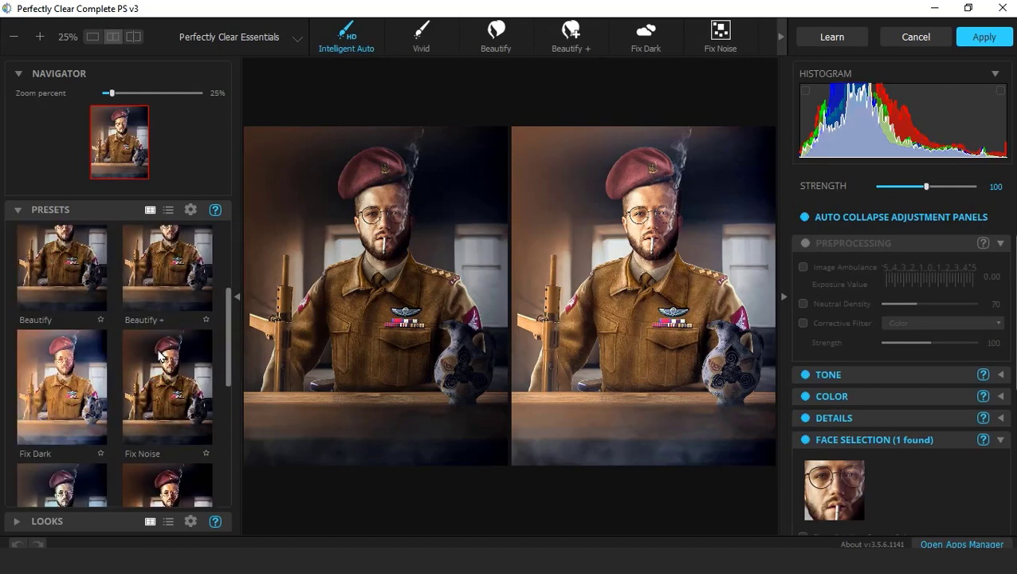
{"action": "scroll", "coordinate": [119, 358], "scroll_direction": "down", "scroll_amount": 3}
{"action": "left_click", "coordinate": [16, 402]}
{"action": "left_click", "coordinate": [168, 458]}
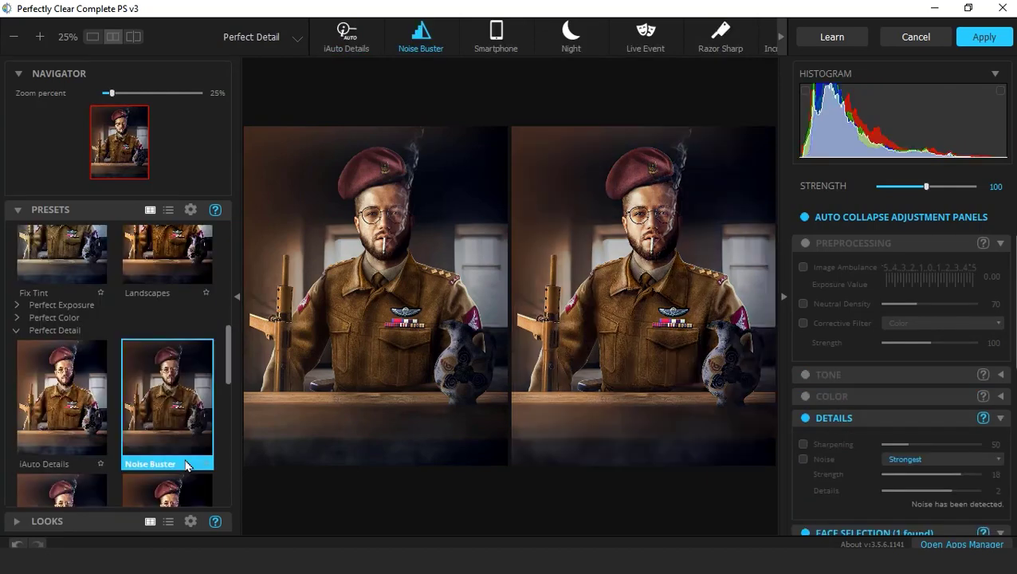
{"action": "scroll", "coordinate": [167, 398], "scroll_direction": "down", "scroll_amount": 2}
{"action": "left_click", "coordinate": [176, 420]}
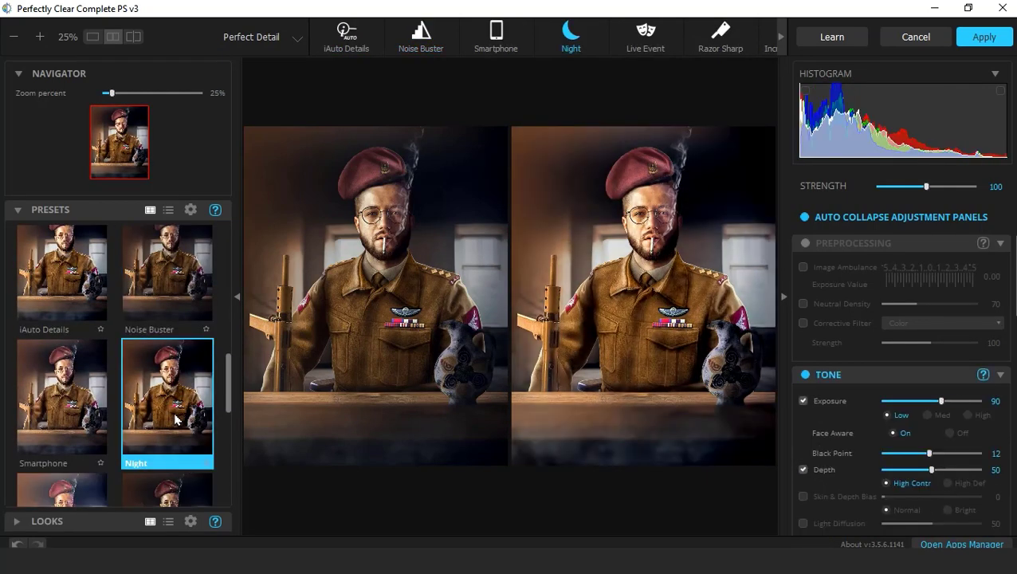
{"action": "scroll", "coordinate": [614, 310], "scroll_direction": "up", "scroll_amount": 1}
{"action": "scroll", "coordinate": [584, 211], "scroll_direction": "up", "scroll_amount": 1}
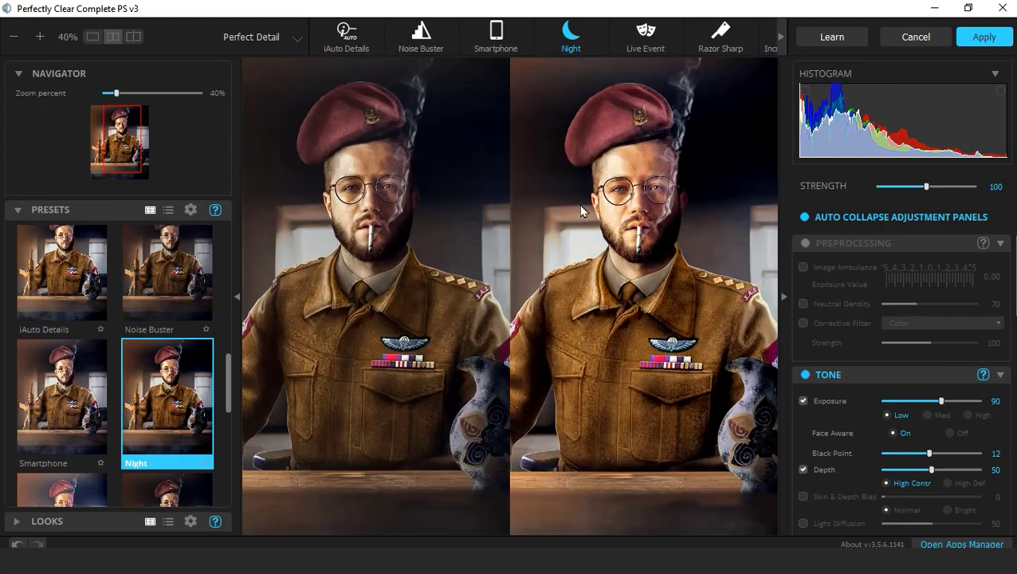
{"action": "scroll", "coordinate": [583, 210], "scroll_direction": "up", "scroll_amount": 1}
{"action": "scroll", "coordinate": [72, 399], "scroll_direction": "down", "scroll_amount": 2}
Apply the Razor Sharp preset with Strength raised to 124 to the layer
{"action": "left_click", "coordinate": [128, 406]}
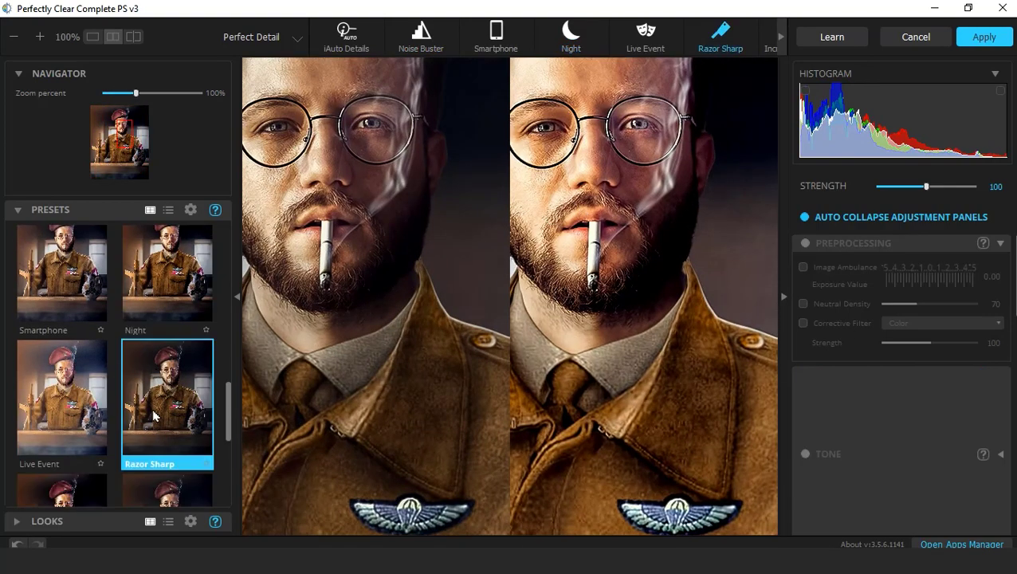
{"action": "scroll", "coordinate": [500, 401], "scroll_direction": "down", "scroll_amount": 1}
{"action": "scroll", "coordinate": [500, 401], "scroll_direction": "down", "scroll_amount": 2}
{"action": "scroll", "coordinate": [500, 401], "scroll_direction": "down", "scroll_amount": 2}
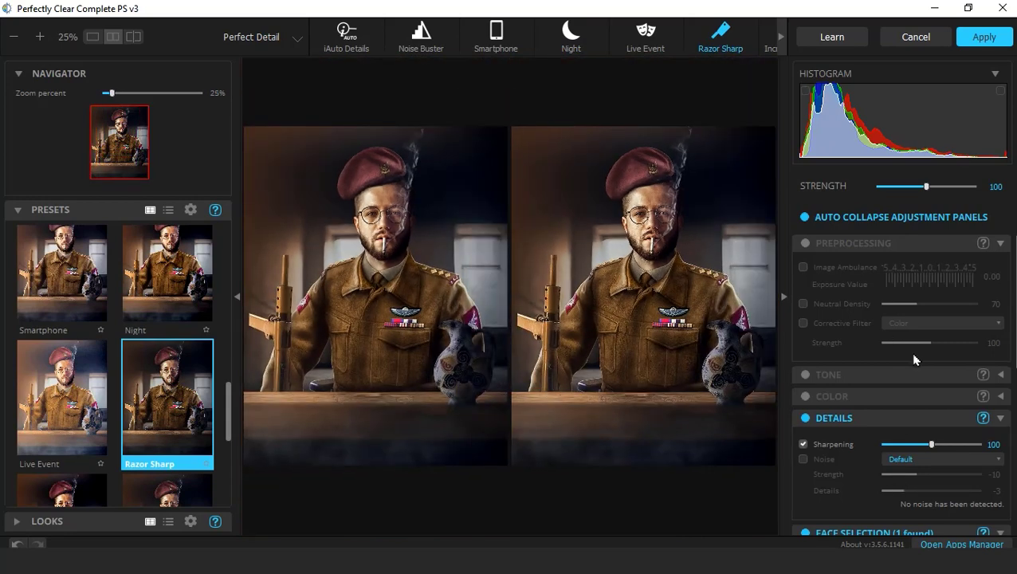
{"action": "left_click_drag", "start_coordinate": [936, 190], "coordinate": [937, 186]}
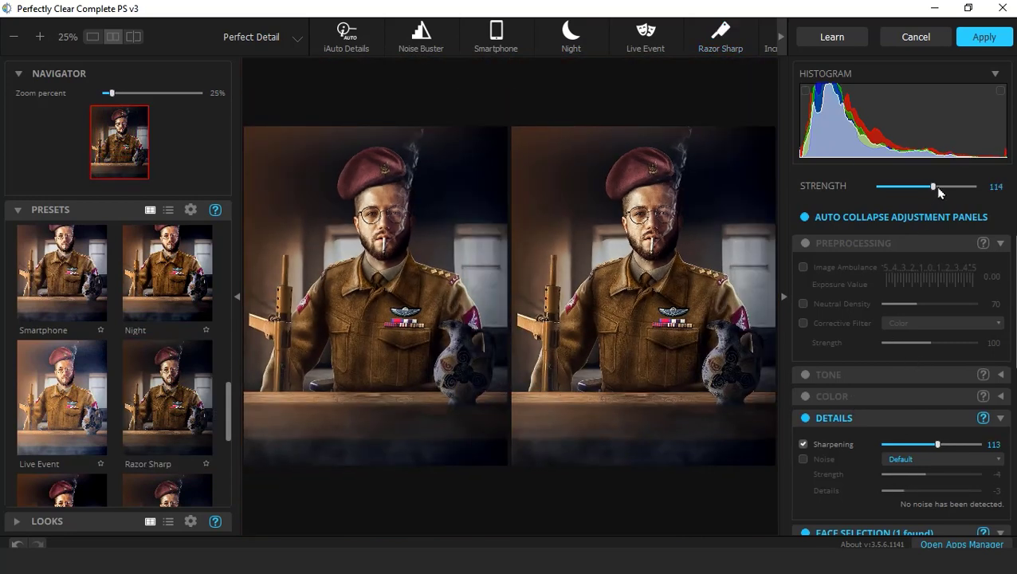
{"action": "scroll", "coordinate": [879, 450], "scroll_direction": "down", "scroll_amount": 3}
{"action": "scroll", "coordinate": [880, 483], "scroll_direction": "down", "scroll_amount": 3}
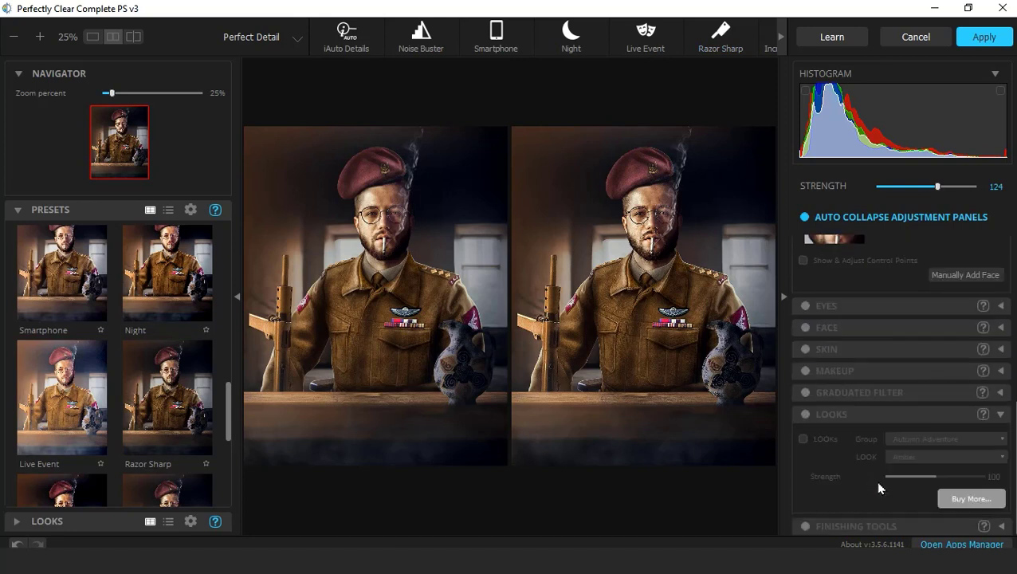
{"action": "scroll", "coordinate": [880, 488], "scroll_direction": "up", "scroll_amount": 5}
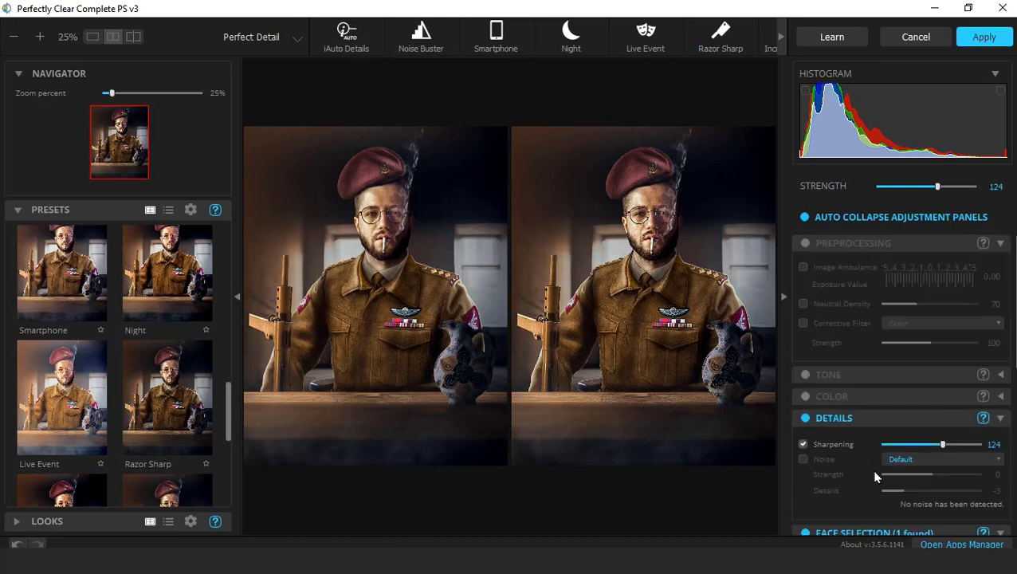
{"action": "left_click", "coordinate": [965, 38]}
{"action": "scroll", "coordinate": [423, 236], "scroll_direction": "up", "scroll_amount": 3}
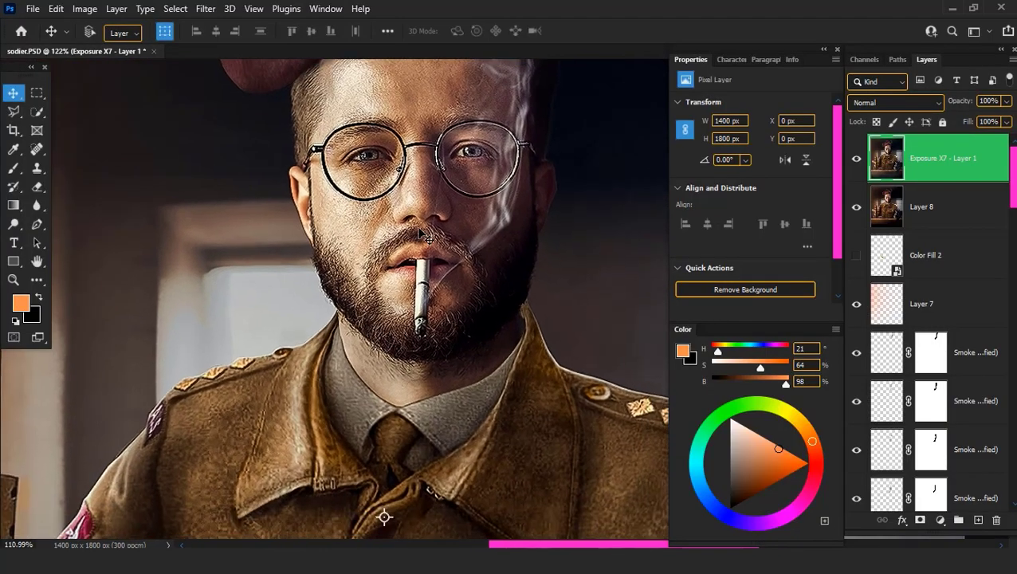
Launch Nik Collection's Viveza 2 on the Exposure X7 - Layer 1 image
{"action": "scroll", "coordinate": [423, 235], "scroll_direction": "down", "scroll_amount": 3}
{"action": "left_click", "coordinate": [206, 8]}
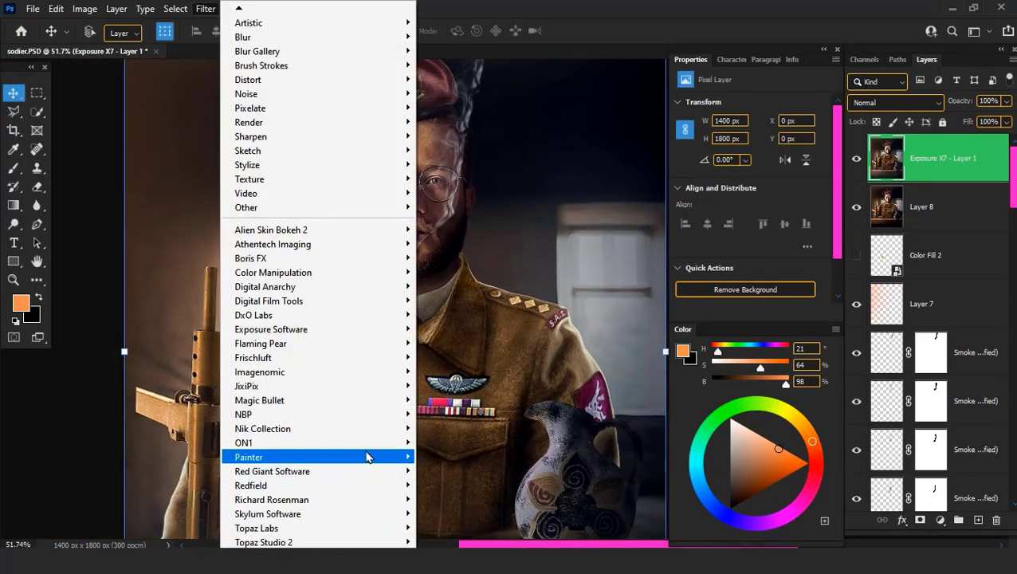
{"action": "mouse_move", "coordinate": [263, 429]}
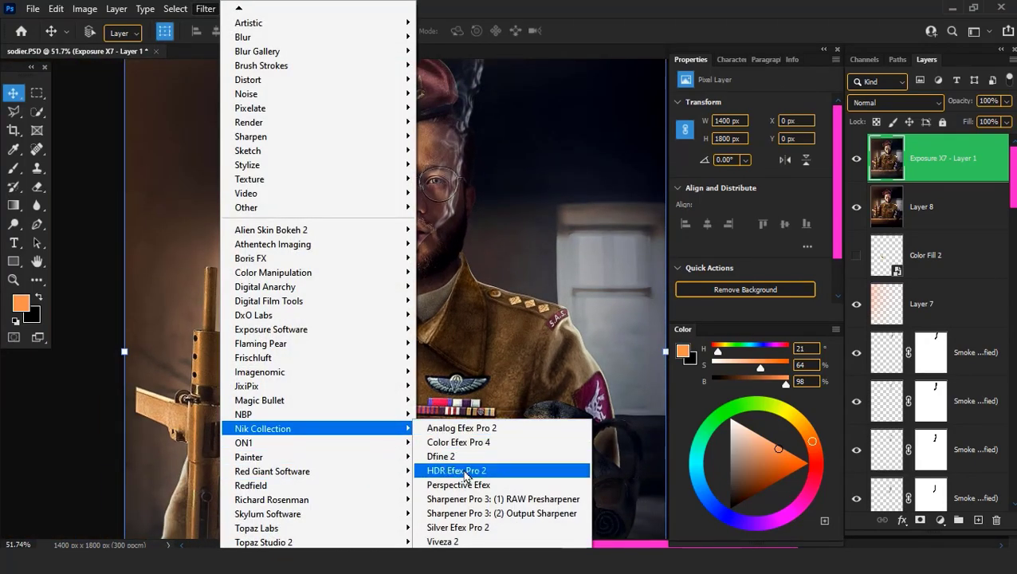
{"action": "left_click", "coordinate": [443, 541]}
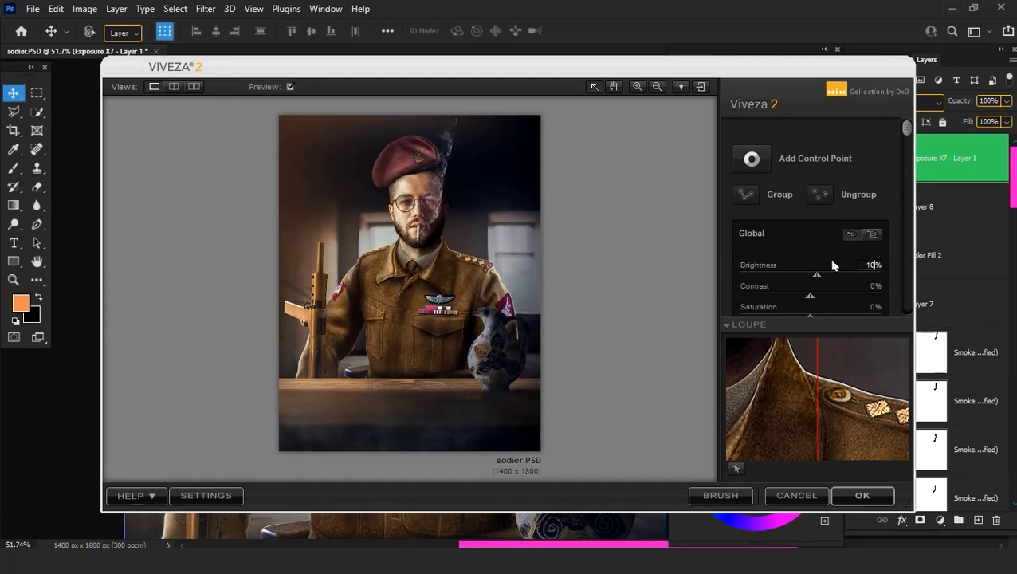
Set Viveza Brightness 10%, Contrast −3% and Structure 18%, then apply
{"action": "key", "text": "Return"}
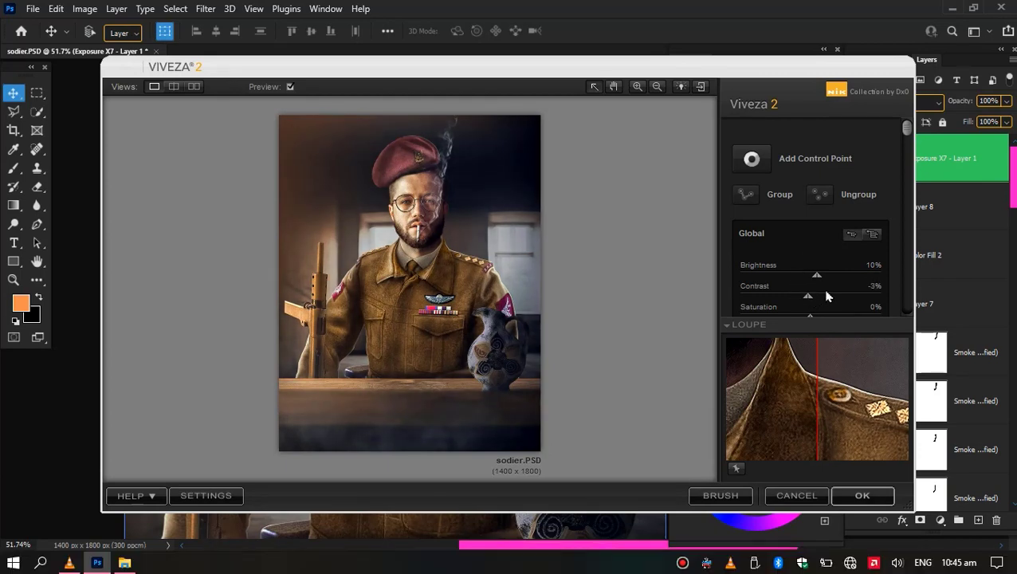
{"action": "left_click_drag", "start_coordinate": [908, 134], "coordinate": [908, 140]}
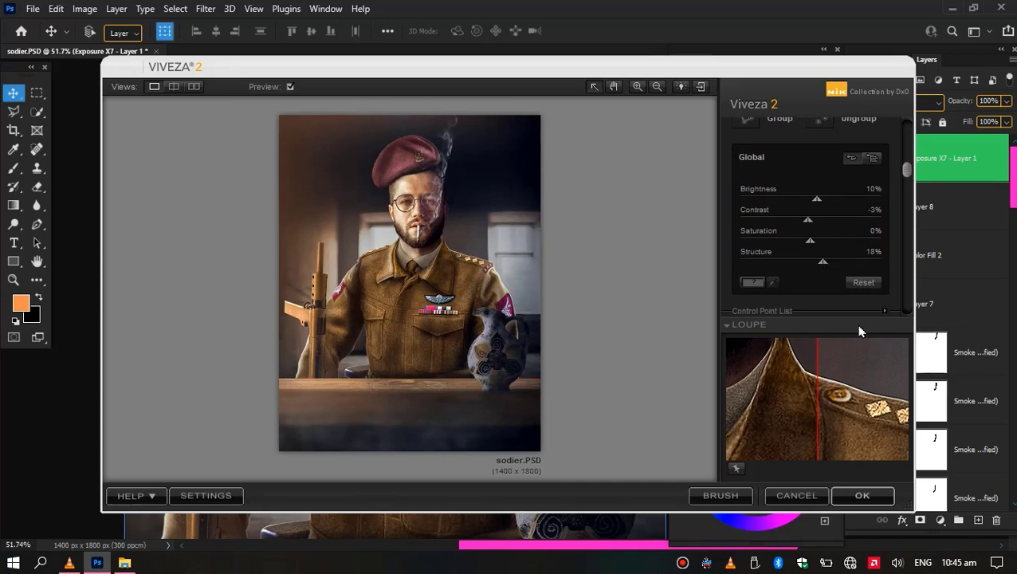
{"action": "left_click", "coordinate": [846, 496]}
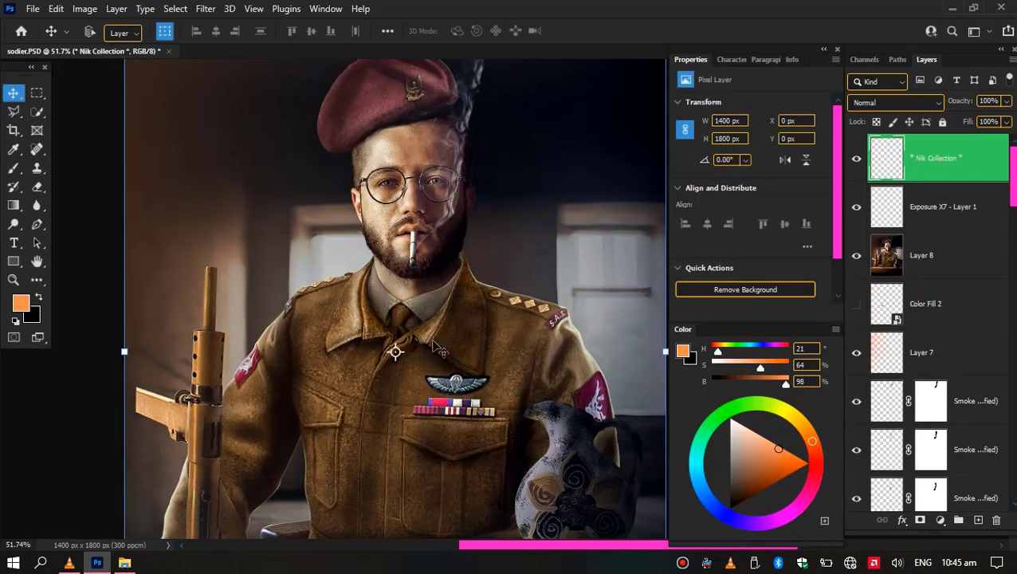
Create a copy of the Nik Collection layer and set that copy's blend mode to Linear Light
{"action": "scroll", "coordinate": [424, 281], "scroll_direction": "down", "scroll_amount": 3}
{"action": "scroll", "coordinate": [424, 281], "scroll_direction": "up", "scroll_amount": 5}
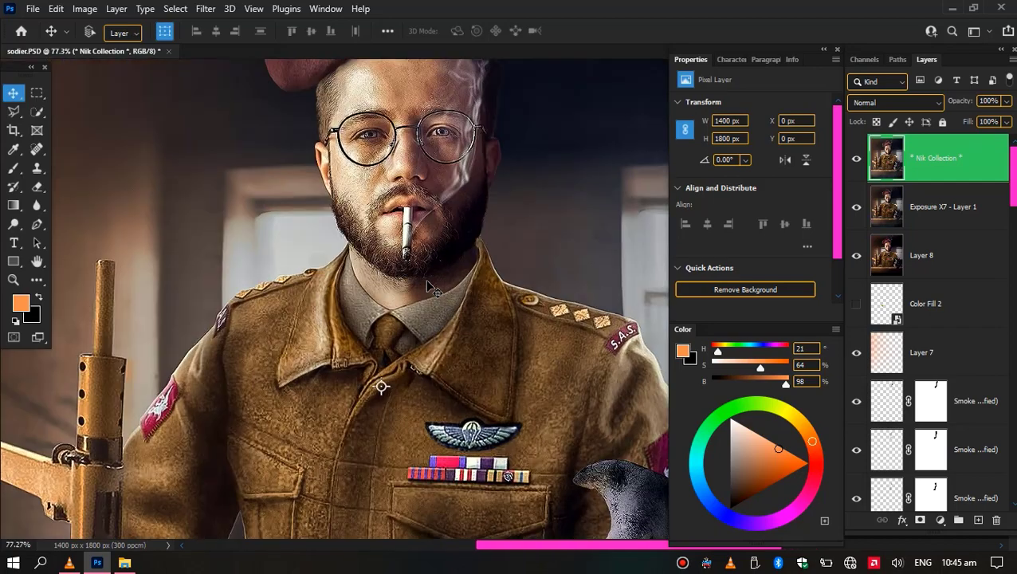
{"action": "scroll", "coordinate": [427, 285], "scroll_direction": "down", "scroll_amount": 1}
{"action": "scroll", "coordinate": [428, 285], "scroll_direction": "down", "scroll_amount": 2}
{"action": "scroll", "coordinate": [427, 285], "scroll_direction": "down", "scroll_amount": 1}
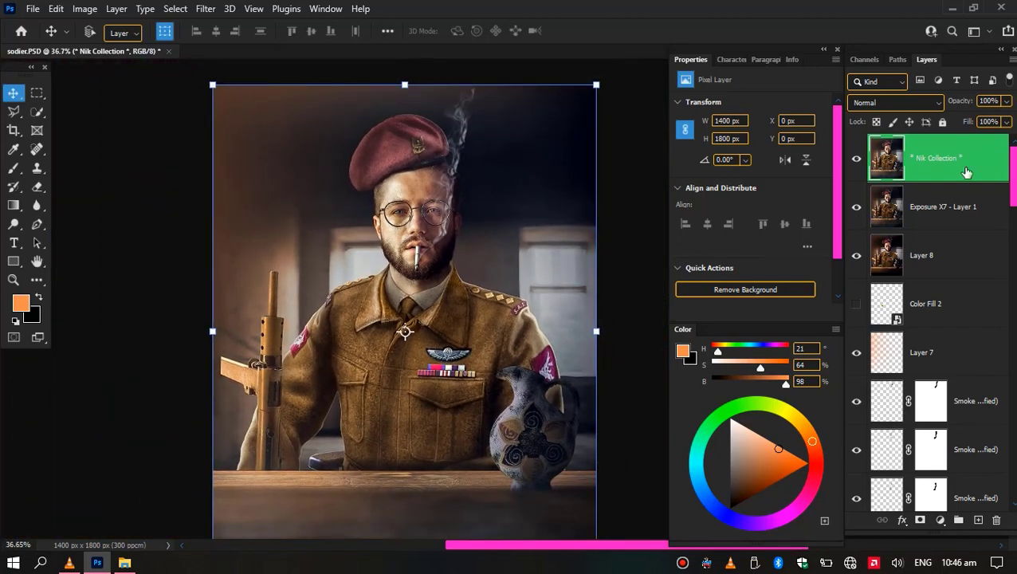
{"action": "left_click_drag", "start_coordinate": [967, 173], "coordinate": [978, 520]}
{"action": "left_click", "coordinate": [895, 102]}
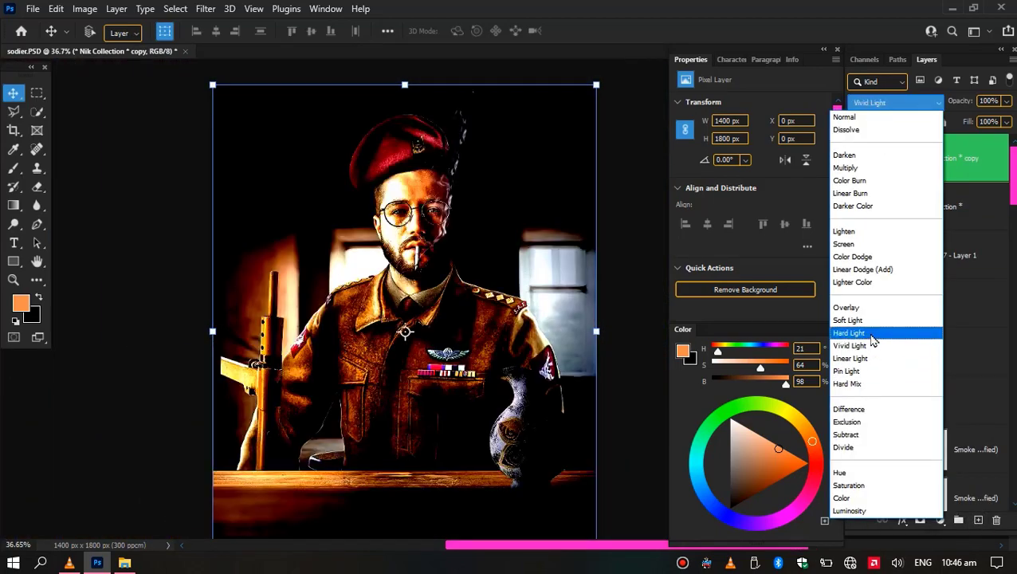
{"action": "left_click", "coordinate": [850, 358]}
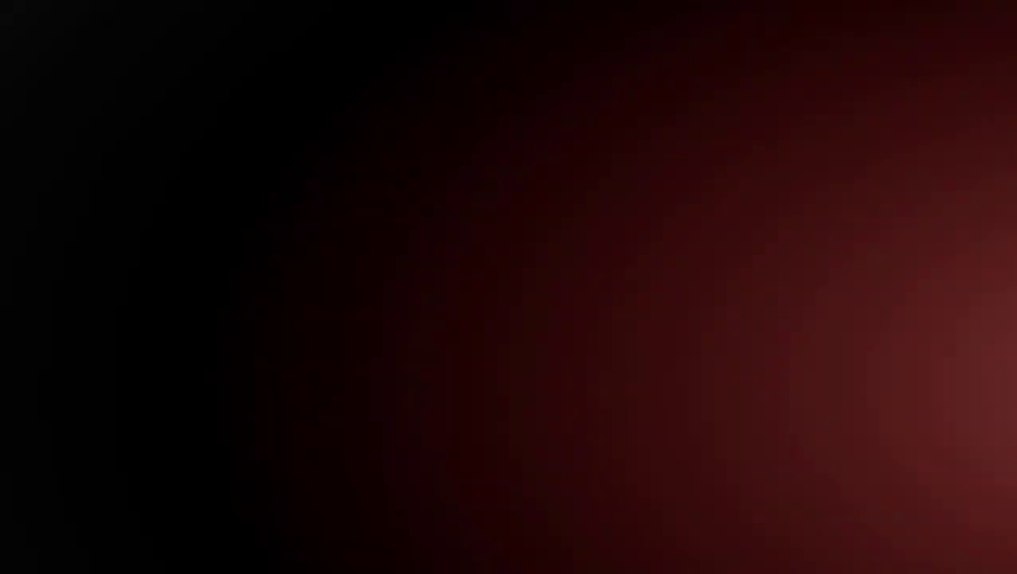